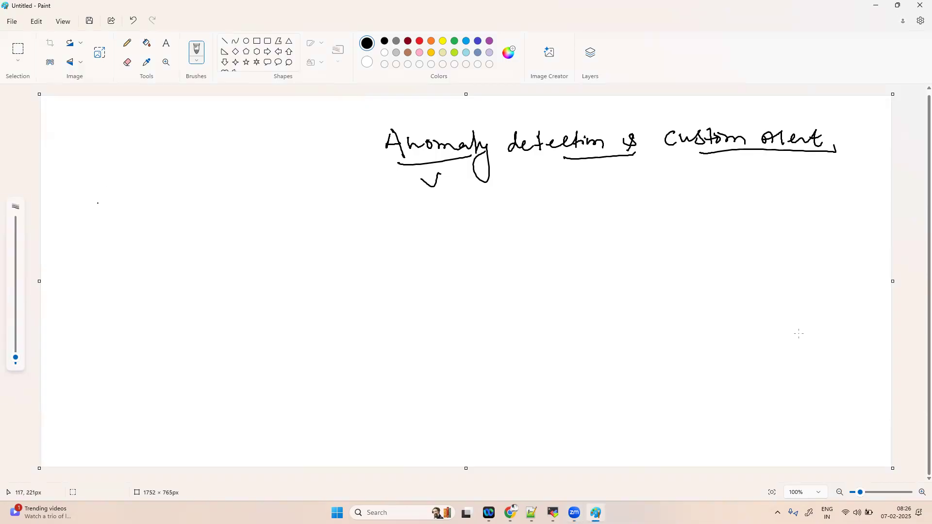
# Handwrite "What is anomaly detection" in black below the heading, near the canvas's left edge.
pyautogui.moveTo(127, 199)
pyautogui.mouseDown()
pyautogui.moveTo(174, 211)
pyautogui.moveTo(186, 201)
pyautogui.mouseUp()
pyautogui.moveTo(198, 197)
pyautogui.mouseDown()
pyautogui.moveTo(214, 209)
pyautogui.moveTo(340, 199)
pyautogui.moveTo(356, 221)
pyautogui.moveTo(353, 209)
pyautogui.mouseUp()
pyautogui.moveTo(282, 242)
pyautogui.mouseDown()
pyautogui.moveTo(277, 251)
pyautogui.moveTo(290, 251)
pyautogui.mouseUp()
pyautogui.moveTo(292, 245); pyautogui.dragTo(321, 249)
pyautogui.moveTo(318, 242); pyautogui.dragTo(358, 250)
pyautogui.moveTo(354, 243); pyautogui.dragTo(395, 248)
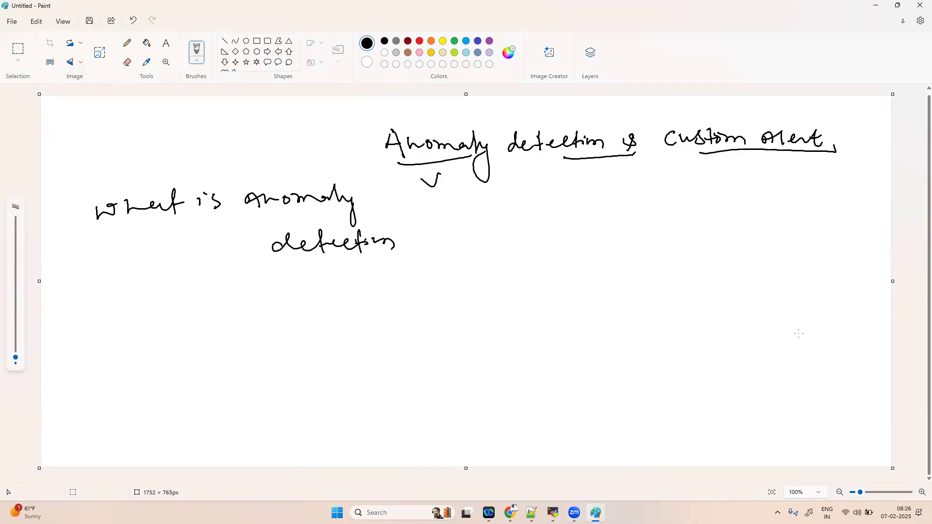
# Handwrite "When it is require to configure custom alert" across the middle of the canvas.
pyautogui.moveTo(122, 339); pyautogui.dragTo(224, 336)
pyautogui.moveTo(222, 327)
pyautogui.mouseDown()
pyautogui.moveTo(258, 332)
pyautogui.moveTo(290, 312)
pyautogui.moveTo(321, 310)
pyautogui.mouseUp()
pyautogui.moveTo(322, 313)
pyautogui.mouseDown()
pyautogui.moveTo(328, 331)
pyautogui.moveTo(368, 305)
pyautogui.mouseUp()
pyautogui.moveTo(372, 306)
pyautogui.mouseDown()
pyautogui.moveTo(424, 309)
pyautogui.moveTo(430, 300)
pyautogui.mouseUp()
pyautogui.moveTo(436, 293)
pyautogui.mouseDown()
pyautogui.moveTo(442, 302)
pyautogui.moveTo(507, 298)
pyautogui.moveTo(518, 287)
pyautogui.moveTo(528, 304)
pyautogui.moveTo(543, 286)
pyautogui.mouseUp()
pyautogui.moveTo(541, 293)
pyautogui.mouseDown()
pyautogui.moveTo(552, 304)
pyautogui.moveTo(598, 275)
pyautogui.moveTo(643, 279)
pyautogui.moveTo(665, 268)
pyautogui.moveTo(656, 282)
pyautogui.mouseUp()
pyautogui.moveTo(673, 263)
pyautogui.mouseDown()
pyautogui.moveTo(672, 280)
pyautogui.moveTo(684, 271)
pyautogui.mouseUp()
pyautogui.moveTo(689, 272); pyautogui.dragTo(753, 276)
pyautogui.moveTo(761, 263)
pyautogui.mouseDown()
pyautogui.moveTo(757, 279)
pyautogui.moveTo(787, 271)
pyautogui.mouseUp()
pyautogui.moveTo(791, 266); pyautogui.dragTo(790, 282)
pyautogui.moveTo(781, 275); pyautogui.dragTo(803, 269)
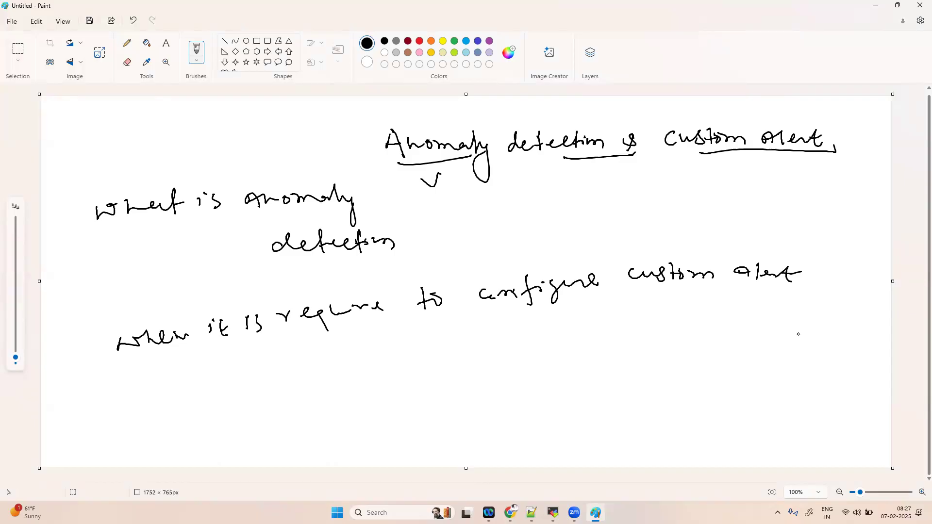
# Underline the words "What", "anomaly" and "detection" in the first handwritten question.
pyautogui.moveTo(98, 231); pyautogui.dragTo(186, 225)
pyautogui.moveTo(284, 219); pyautogui.dragTo(342, 222)
pyautogui.click(290, 261)
pyautogui.moveTo(292, 262); pyautogui.dragTo(381, 257)
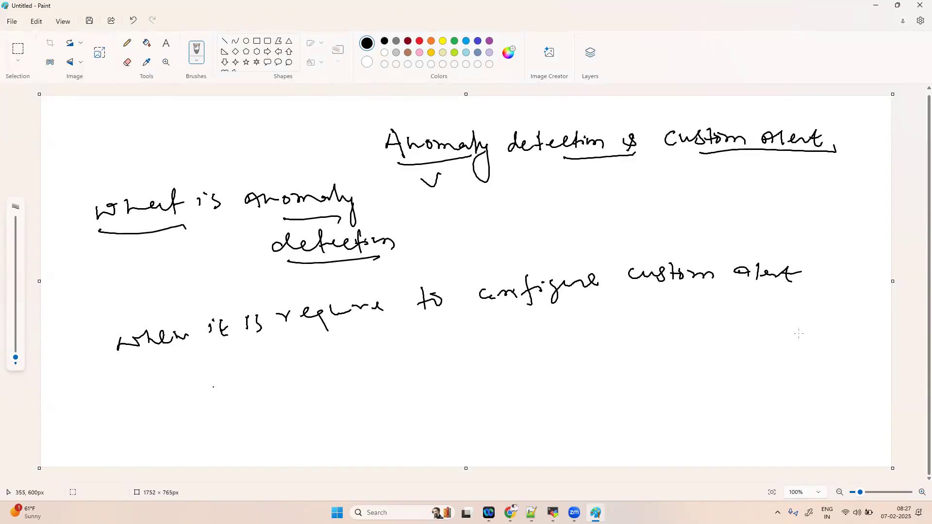
# Handwrite an underlined "Autobaseline" below the second question, followed by a short arrow pointing right.
pyautogui.moveTo(205, 402)
pyautogui.mouseDown()
pyautogui.moveTo(221, 406)
pyautogui.moveTo(246, 391)
pyautogui.moveTo(253, 404)
pyautogui.moveTo(268, 394)
pyautogui.mouseUp()
pyautogui.moveTo(273, 374)
pyautogui.mouseDown()
pyautogui.moveTo(279, 383)
pyautogui.moveTo(314, 373)
pyautogui.mouseUp()
pyautogui.moveTo(328, 361)
pyautogui.mouseDown()
pyautogui.moveTo(324, 379)
pyautogui.moveTo(338, 369)
pyautogui.mouseUp()
pyautogui.moveTo(337, 368); pyautogui.dragTo(374, 363)
pyautogui.moveTo(221, 412); pyautogui.dragTo(301, 398)
pyautogui.moveTo(359, 384); pyautogui.dragTo(436, 358)
pyautogui.moveTo(433, 350); pyautogui.dragTo(439, 360)
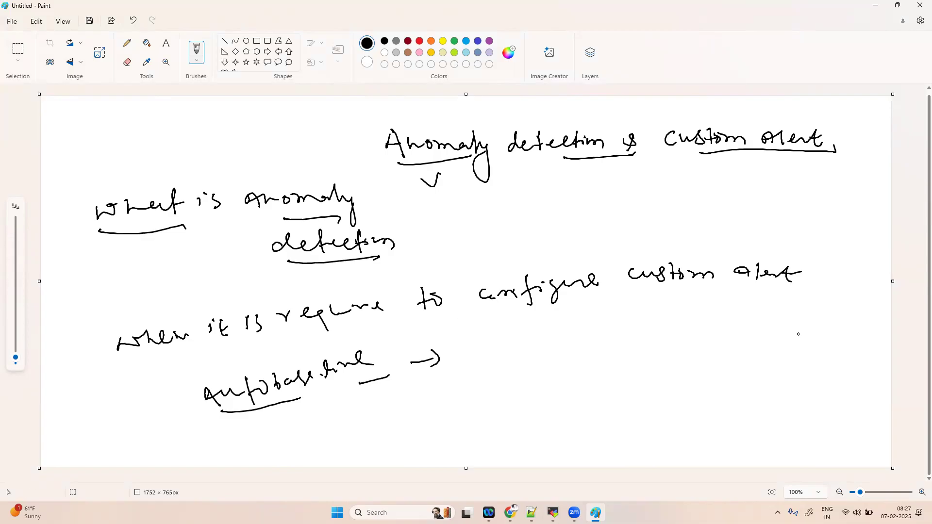
# Write "7 days" after the autobaseline arrow, underline it and add a tick mark.
pyautogui.moveTo(471, 343)
pyautogui.mouseDown()
pyautogui.moveTo(481, 363)
pyautogui.moveTo(492, 346)
pyautogui.mouseUp()
pyautogui.moveTo(511, 341); pyautogui.dragTo(563, 347)
pyautogui.moveTo(498, 367); pyautogui.dragTo(574, 358)
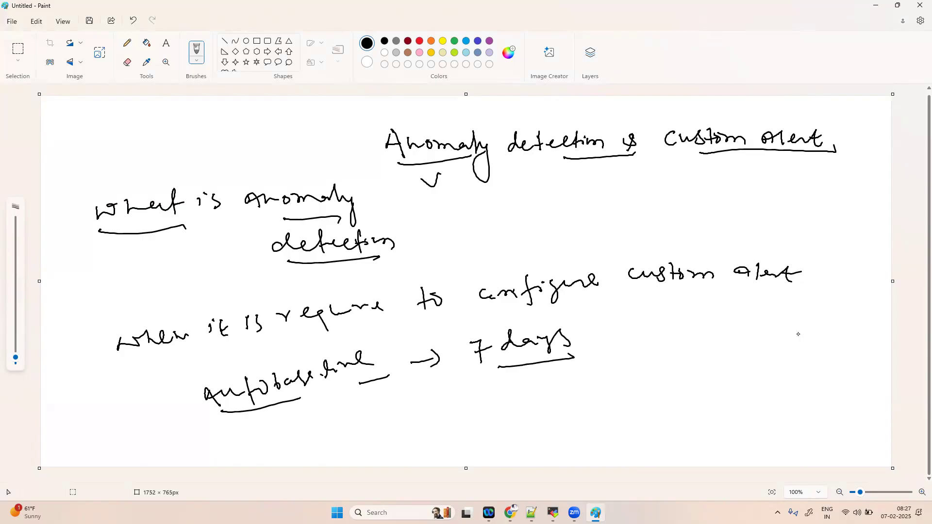
pyautogui.moveTo(583, 332); pyautogui.dragTo(609, 327)
# Start a new blank canvas without saving the current notes.
pyautogui.click(13, 23)
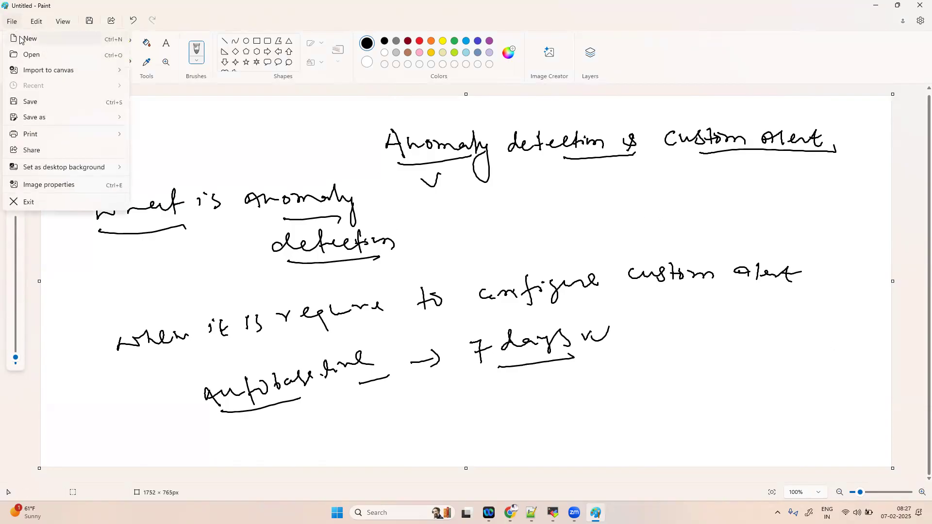
pyautogui.click(21, 38)
pyautogui.click(462, 280)
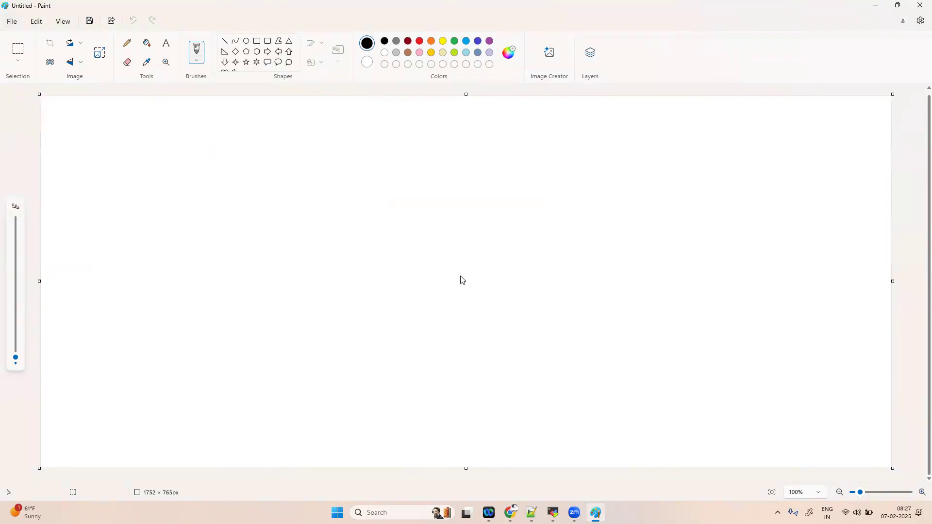
# Handwrite "Anomaly detection" in the upper left of the blank canvas and underline both words.
pyautogui.moveTo(100, 158)
pyautogui.mouseDown()
pyautogui.moveTo(180, 143)
pyautogui.moveTo(238, 146)
pyautogui.mouseUp()
pyautogui.moveTo(269, 138)
pyautogui.mouseDown()
pyautogui.moveTo(267, 148)
pyautogui.moveTo(340, 136)
pyautogui.moveTo(377, 148)
pyautogui.mouseUp()
pyautogui.click(157, 157)
pyautogui.moveTo(104, 166); pyautogui.dragTo(179, 168)
pyautogui.moveTo(286, 159); pyautogui.dragTo(380, 156)
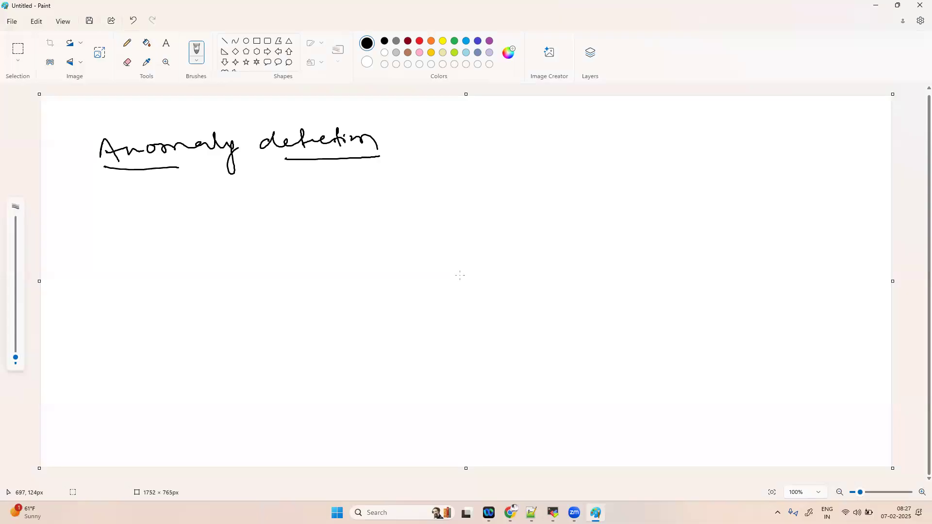
# Write "KPI" below the "Anomaly detection" heading and underline it.
pyautogui.moveTo(151, 197)
pyautogui.mouseDown()
pyautogui.moveTo(148, 221)
pyautogui.moveTo(210, 198)
pyautogui.mouseUp()
pyautogui.moveTo(200, 217); pyautogui.dragTo(215, 215)
pyautogui.moveTo(149, 236); pyautogui.dragTo(214, 229)
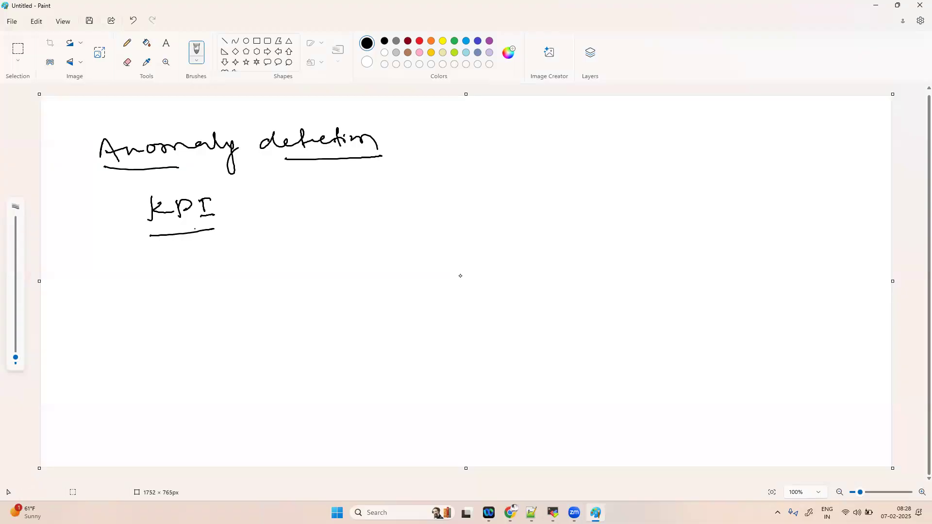
# Write an underlined "custom" below the first KPI note, with an arrow leading to "KPI".
pyautogui.moveTo(119, 297)
pyautogui.mouseDown()
pyautogui.moveTo(118, 309)
pyautogui.moveTo(178, 297)
pyautogui.moveTo(185, 306)
pyautogui.mouseUp()
pyautogui.moveTo(108, 326); pyautogui.dragTo(187, 312)
pyautogui.moveTo(209, 298); pyautogui.dragTo(236, 307)
pyautogui.moveTo(271, 279); pyautogui.dragTo(272, 302)
pyautogui.moveTo(290, 284); pyautogui.dragTo(297, 302)
pyautogui.moveTo(292, 284)
pyautogui.mouseDown()
pyautogui.moveTo(294, 294)
pyautogui.moveTo(317, 293)
pyautogui.mouseUp()
pyautogui.moveTo(310, 282); pyautogui.dragTo(325, 291)
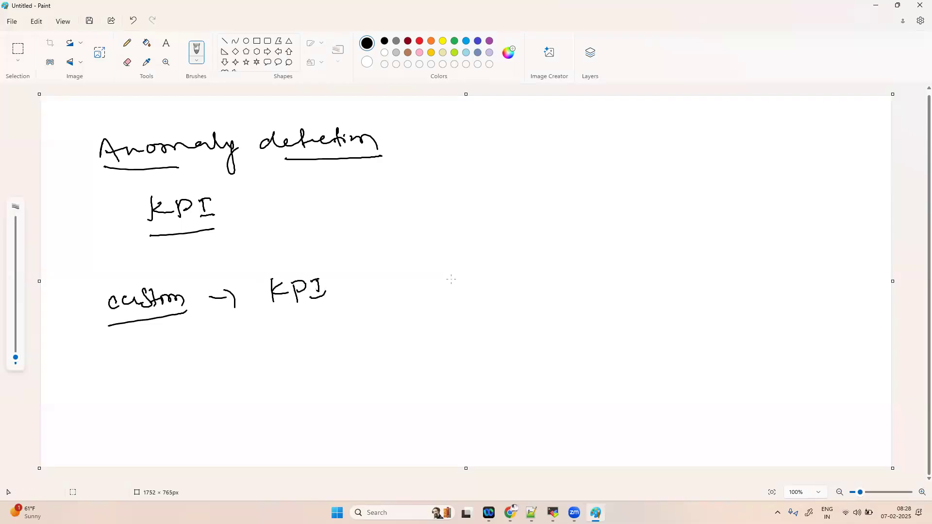
# Draw a long arrow from the upper "KPI" to a handwritten, underlined "Basic KPI".
pyautogui.moveTo(205, 200)
pyautogui.mouseDown()
pyautogui.moveTo(205, 216)
pyautogui.moveTo(216, 217)
pyautogui.moveTo(392, 197)
pyautogui.moveTo(379, 203)
pyautogui.mouseUp()
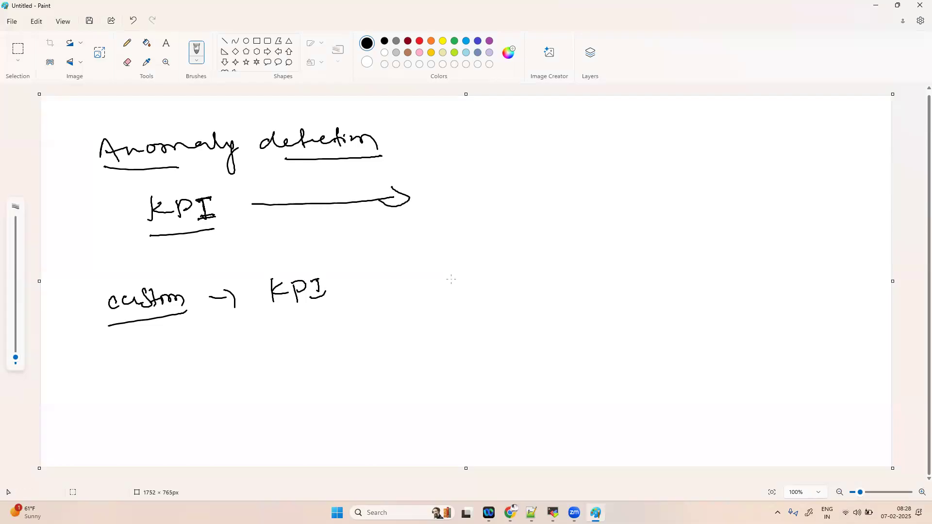
pyautogui.moveTo(451, 188)
pyautogui.mouseDown()
pyautogui.moveTo(554, 188)
pyautogui.moveTo(582, 178)
pyautogui.moveTo(609, 185)
pyautogui.mouseUp()
pyautogui.moveTo(495, 200); pyautogui.dragTo(601, 194)
# Write an underlined infrastructure label below "Basic KPI", add a short server note under it and draw an arrow pointing right.
pyautogui.moveTo(410, 261)
pyautogui.mouseDown()
pyautogui.moveTo(410, 273)
pyautogui.moveTo(415, 260)
pyautogui.mouseUp()
pyautogui.moveTo(407, 273); pyautogui.dragTo(433, 262)
pyautogui.moveTo(439, 265)
pyautogui.mouseDown()
pyautogui.moveTo(443, 259)
pyautogui.moveTo(420, 286)
pyautogui.moveTo(433, 264)
pyautogui.moveTo(477, 251)
pyautogui.moveTo(482, 262)
pyautogui.mouseUp()
pyautogui.moveTo(403, 284); pyautogui.dragTo(489, 275)
pyautogui.moveTo(421, 295)
pyautogui.mouseDown()
pyautogui.moveTo(418, 313)
pyautogui.moveTo(446, 304)
pyautogui.moveTo(416, 312)
pyautogui.mouseUp()
pyautogui.moveTo(505, 268); pyautogui.dragTo(543, 265)
pyautogui.moveTo(531, 255)
pyautogui.mouseDown()
pyautogui.moveTo(550, 266)
pyautogui.moveTo(542, 275)
pyautogui.mouseUp()
# List "CPU", "Mem", "dis" and "Network" beside the infrastructure arrow, with short double lines under the network entry.
pyautogui.moveTo(587, 247)
pyautogui.mouseDown()
pyautogui.moveTo(589, 263)
pyautogui.moveTo(603, 257)
pyautogui.mouseUp()
pyautogui.moveTo(615, 246); pyautogui.dragTo(743, 245)
pyautogui.moveTo(759, 245); pyautogui.dragTo(793, 239)
pyautogui.moveTo(795, 232); pyautogui.dragTo(807, 240)
pyautogui.moveTo(640, 278)
pyautogui.mouseDown()
pyautogui.moveTo(637, 294)
pyautogui.moveTo(651, 281)
pyautogui.mouseUp()
pyautogui.moveTo(635, 286); pyautogui.dragTo(664, 282)
pyautogui.moveTo(676, 271)
pyautogui.mouseDown()
pyautogui.moveTo(675, 291)
pyautogui.moveTo(720, 274)
pyautogui.moveTo(736, 275)
pyautogui.moveTo(741, 292)
pyautogui.mouseUp()
pyautogui.moveTo(729, 304); pyautogui.dragTo(742, 301)
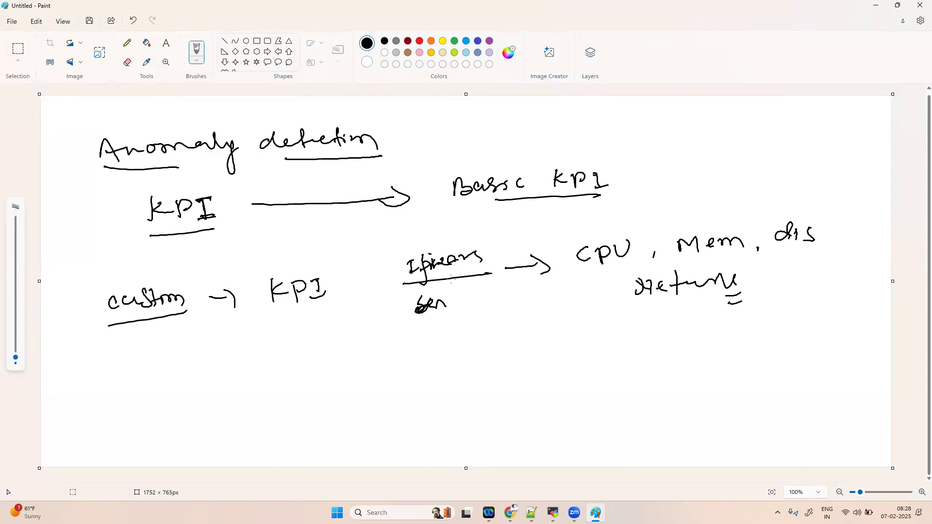
# Write an underlined "App" below the infrastructure label and draw an arrow pointing right from it.
pyautogui.moveTo(409, 366); pyautogui.dragTo(449, 362)
pyautogui.moveTo(407, 384); pyautogui.dragTo(540, 358)
pyautogui.moveTo(523, 350)
pyautogui.mouseDown()
pyautogui.moveTo(541, 359)
pyautogui.moveTo(519, 364)
pyautogui.mouseUp()
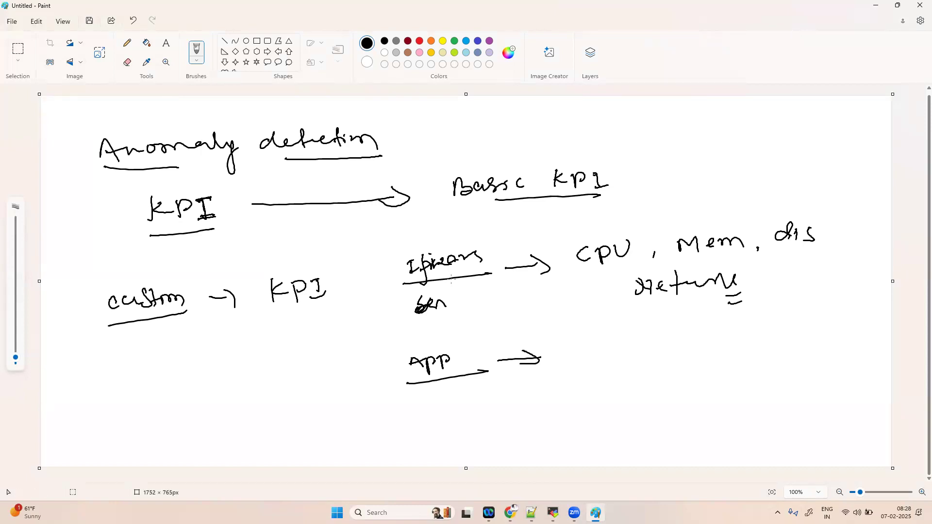
# List "response time", "failure rate" and "availability" beside the App arrow, ending with a short arrow.
pyautogui.moveTo(569, 344)
pyautogui.mouseDown()
pyautogui.moveTo(617, 353)
pyautogui.moveTo(631, 346)
pyautogui.mouseUp()
pyautogui.moveTo(641, 345); pyautogui.dragTo(690, 344)
pyautogui.moveTo(686, 336)
pyautogui.mouseDown()
pyautogui.moveTo(732, 331)
pyautogui.moveTo(740, 346)
pyautogui.moveTo(769, 342)
pyautogui.mouseUp()
pyautogui.moveTo(762, 334); pyautogui.dragTo(846, 331)
pyautogui.click(800, 320)
pyautogui.moveTo(558, 381)
pyautogui.mouseDown()
pyautogui.moveTo(605, 387)
pyautogui.moveTo(662, 370)
pyautogui.moveTo(682, 374)
pyautogui.mouseUp()
pyautogui.moveTo(636, 374); pyautogui.dragTo(751, 362)
pyautogui.moveTo(751, 368)
pyautogui.mouseDown()
pyautogui.moveTo(741, 382)
pyautogui.moveTo(770, 381)
pyautogui.moveTo(821, 358)
pyautogui.mouseUp()
pyautogui.moveTo(816, 351); pyautogui.dragTo(821, 364)
# Add two traffic entries below "availability" in the App list, the second introduced by a small arrow.
pyautogui.moveTo(613, 398); pyautogui.dragTo(608, 417)
pyautogui.moveTo(601, 403); pyautogui.dragTo(654, 402)
pyautogui.moveTo(660, 386)
pyautogui.mouseDown()
pyautogui.moveTo(658, 408)
pyautogui.moveTo(673, 384)
pyautogui.mouseUp()
pyautogui.moveTo(669, 386); pyautogui.dragTo(690, 402)
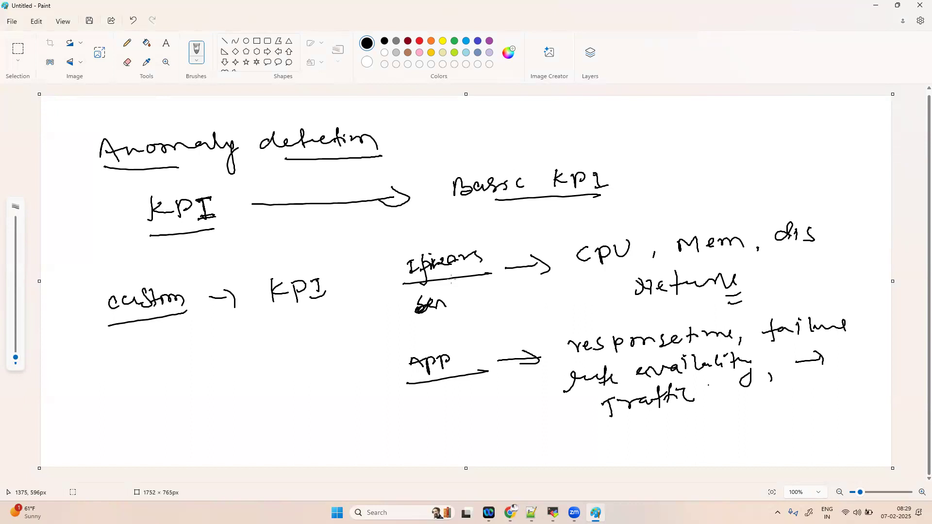
pyautogui.moveTo(709, 385)
pyautogui.mouseDown()
pyautogui.moveTo(707, 396)
pyautogui.moveTo(738, 392)
pyautogui.mouseUp()
pyautogui.moveTo(621, 437)
pyautogui.mouseDown()
pyautogui.moveTo(701, 410)
pyautogui.moveTo(784, 402)
pyautogui.mouseUp()
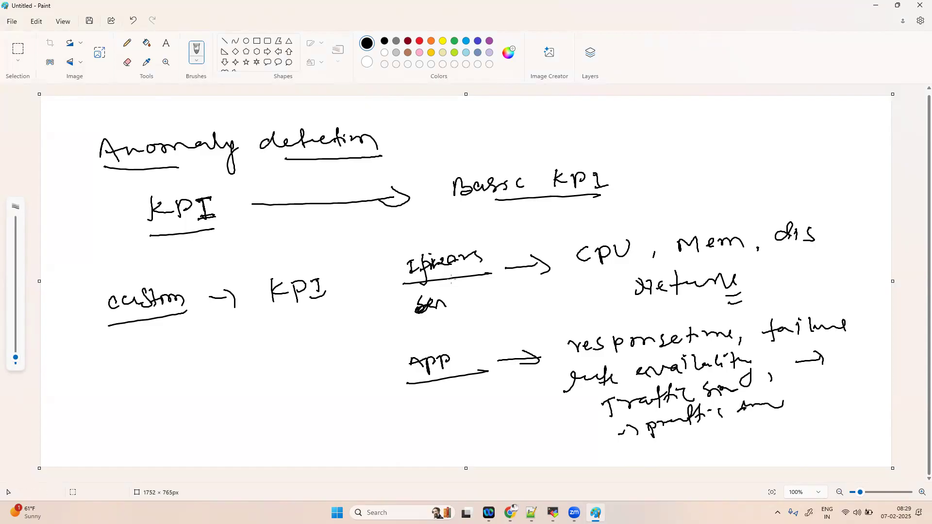
# Write an underlined "Service" with an arrow in the lower left, followed by an underlined "Database".
pyautogui.moveTo(92, 404)
pyautogui.mouseDown()
pyautogui.moveTo(102, 415)
pyautogui.moveTo(137, 396)
pyautogui.moveTo(158, 398)
pyautogui.mouseUp()
pyautogui.moveTo(101, 442); pyautogui.dragTo(201, 388)
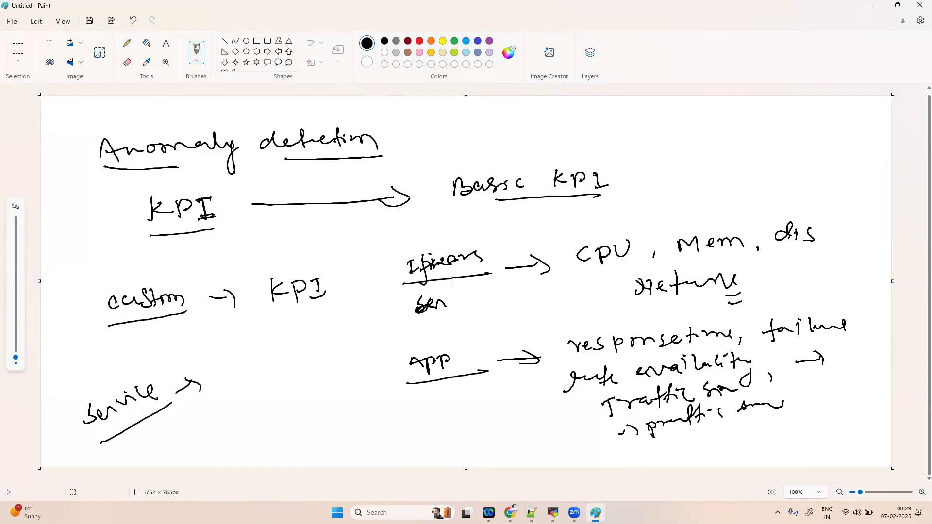
pyautogui.moveTo(197, 410)
pyautogui.mouseDown()
pyautogui.moveTo(200, 422)
pyautogui.moveTo(249, 394)
pyautogui.mouseUp()
pyautogui.moveTo(213, 431); pyautogui.dragTo(263, 404)
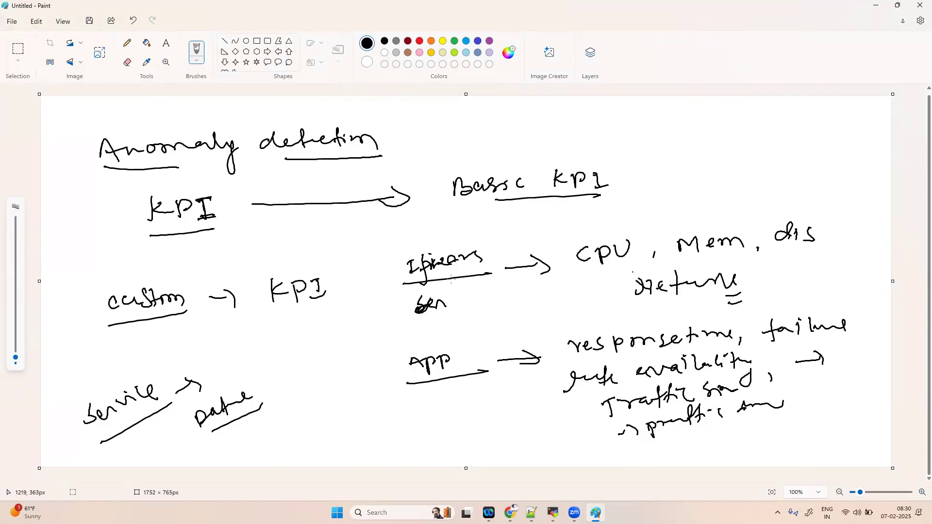
# Underline the CPU, Mem, dis and network entries in the infrastructure list.
pyautogui.moveTo(581, 271); pyautogui.dragTo(638, 265)
pyautogui.moveTo(702, 262)
pyautogui.mouseDown()
pyautogui.moveTo(773, 254)
pyautogui.moveTo(856, 262)
pyautogui.mouseUp()
pyautogui.moveTo(657, 315); pyautogui.dragTo(714, 307)
# Write an underlined "Server" above the infrastructure list and connect CPU, Mem and dis to it with upward arrows.
pyautogui.moveTo(602, 235)
pyautogui.mouseDown()
pyautogui.moveTo(638, 179)
pyautogui.moveTo(656, 191)
pyautogui.mouseUp()
pyautogui.moveTo(658, 141)
pyautogui.mouseDown()
pyautogui.moveTo(646, 158)
pyautogui.moveTo(738, 154)
pyautogui.mouseUp()
pyautogui.moveTo(677, 169); pyautogui.dragTo(744, 171)
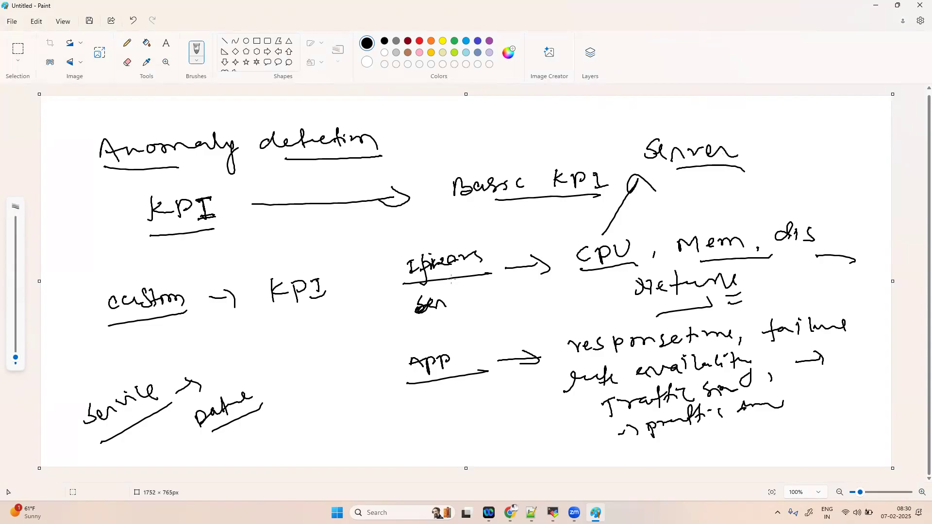
pyautogui.moveTo(725, 231); pyautogui.dragTo(718, 181)
pyautogui.moveTo(704, 194)
pyautogui.mouseDown()
pyautogui.moveTo(717, 174)
pyautogui.moveTo(743, 201)
pyautogui.mouseUp()
pyautogui.moveTo(806, 219)
pyautogui.mouseDown()
pyautogui.moveTo(771, 184)
pyautogui.moveTo(742, 187)
pyautogui.mouseUp()
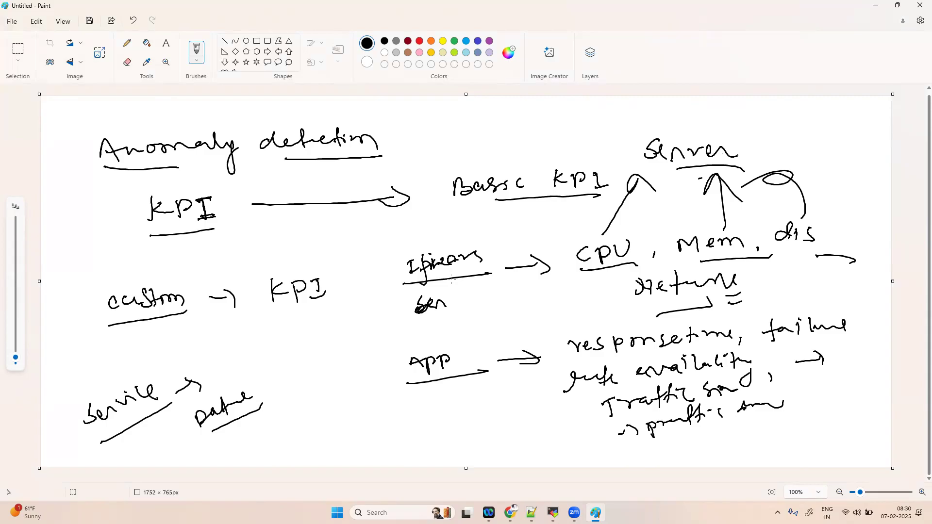
# Re-underline the infrastructure label and write an underlined "each" at the top, with an arrow to an underlined "60 %".
pyautogui.moveTo(416, 284); pyautogui.dragTo(478, 272)
pyautogui.moveTo(434, 124); pyautogui.dragTo(482, 128)
pyautogui.moveTo(428, 149)
pyautogui.mouseDown()
pyautogui.moveTo(506, 138)
pyautogui.moveTo(552, 116)
pyautogui.moveTo(537, 152)
pyautogui.mouseUp()
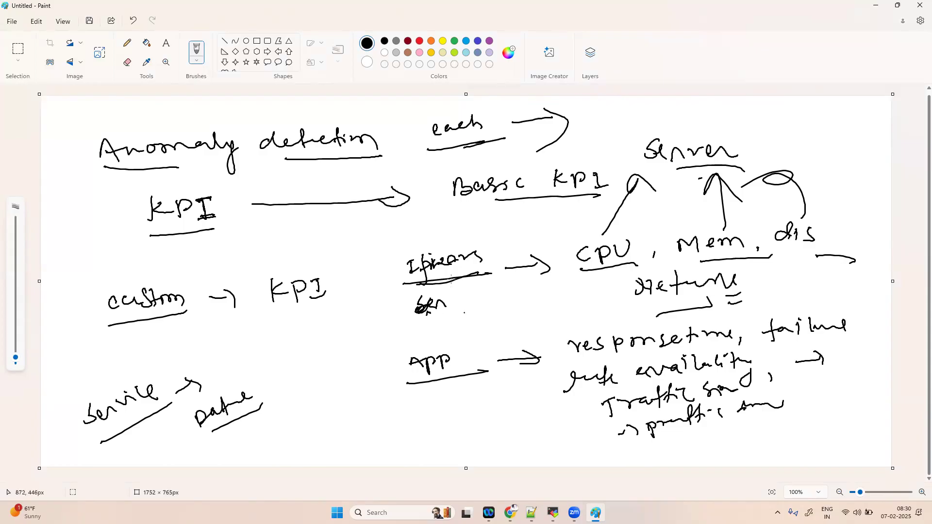
pyautogui.moveTo(610, 107)
pyautogui.mouseDown()
pyautogui.moveTo(622, 124)
pyautogui.moveTo(630, 113)
pyautogui.moveTo(647, 125)
pyautogui.mouseUp()
pyautogui.moveTo(648, 111); pyautogui.dragTo(668, 119)
pyautogui.moveTo(608, 138); pyautogui.dragTo(704, 122)
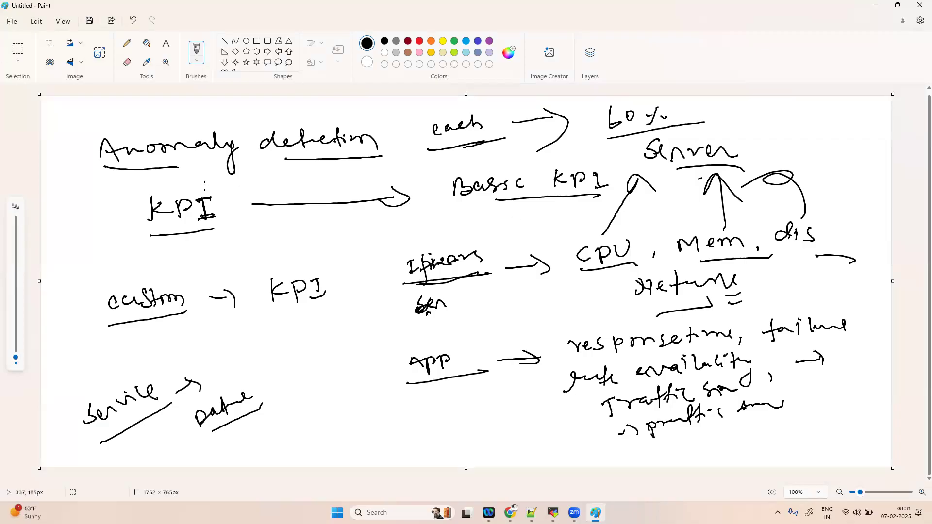
# Discard the KPI notes unsaved and open a fresh blank canvas.
pyautogui.click(11, 24)
pyautogui.click(24, 40)
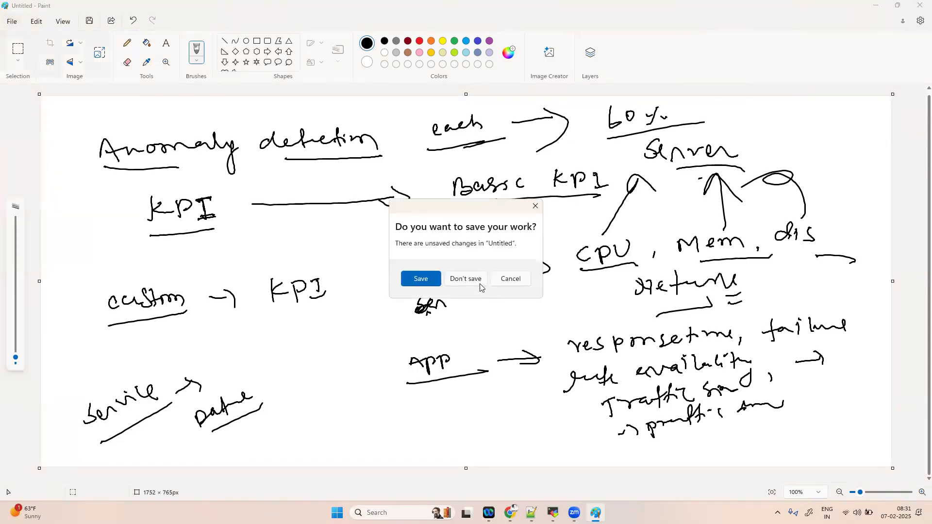
pyautogui.click(479, 282)
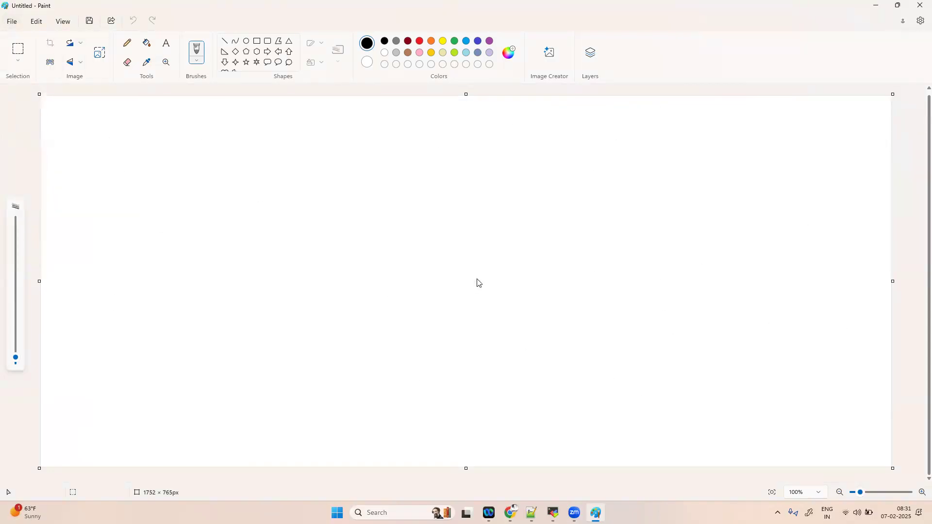
# Handwrite the title "Anomaly detection" at the top centre of the fresh canvas and underline it.
pyautogui.moveTo(424, 124)
pyautogui.mouseDown()
pyautogui.moveTo(439, 143)
pyautogui.moveTo(525, 130)
pyautogui.moveTo(531, 148)
pyautogui.moveTo(536, 127)
pyautogui.mouseUp()
pyautogui.moveTo(564, 122)
pyautogui.mouseDown()
pyautogui.moveTo(566, 132)
pyautogui.moveTo(617, 118)
pyautogui.moveTo(655, 130)
pyautogui.mouseUp()
pyautogui.moveTo(425, 151); pyautogui.dragTo(539, 141)
pyautogui.moveTo(604, 142); pyautogui.dragTo(667, 136)
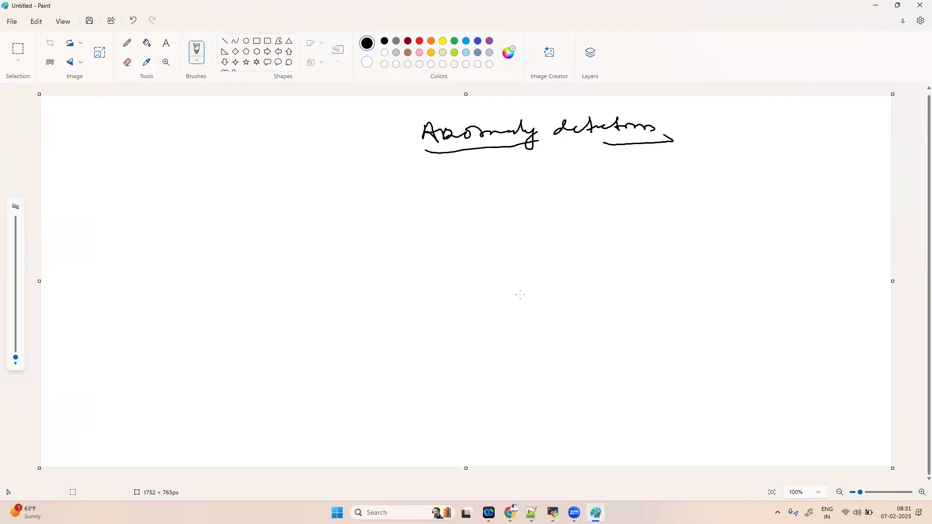
# Write the underlined subheadings "Globally" at the left and "Local" under the title.
pyautogui.moveTo(100, 191)
pyautogui.mouseDown()
pyautogui.moveTo(113, 234)
pyautogui.moveTo(142, 206)
pyautogui.moveTo(165, 219)
pyautogui.moveTo(190, 200)
pyautogui.moveTo(191, 223)
pyautogui.mouseUp()
pyautogui.moveTo(89, 249); pyautogui.dragTo(207, 229)
pyautogui.moveTo(409, 176)
pyautogui.mouseDown()
pyautogui.moveTo(435, 200)
pyautogui.moveTo(486, 197)
pyautogui.mouseUp()
pyautogui.moveTo(415, 220); pyautogui.dragTo(485, 209)
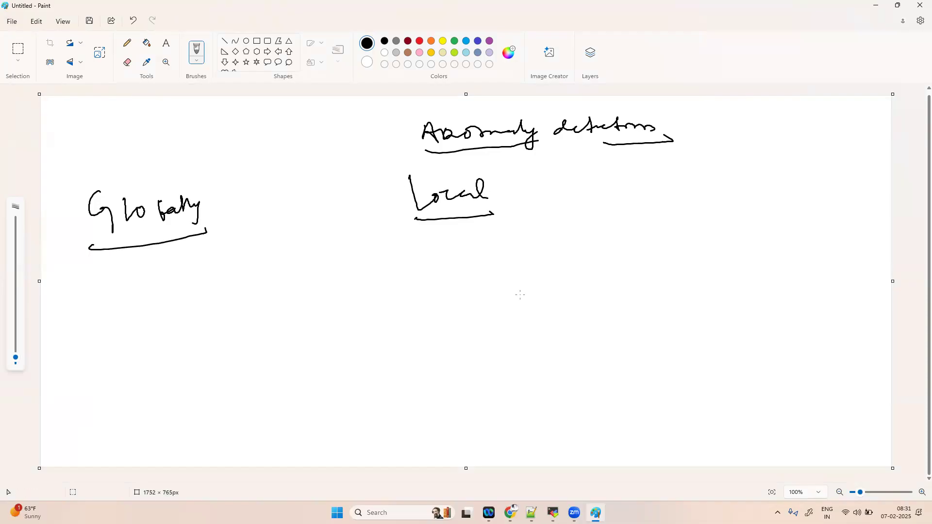
# Write an underlined "Setting" below "Globally" and branch it with arrows to "infra", "web" and "service", grouped by a brace.
pyautogui.moveTo(84, 307)
pyautogui.mouseDown()
pyautogui.moveTo(89, 324)
pyautogui.moveTo(77, 332)
pyautogui.mouseUp()
pyautogui.moveTo(96, 317)
pyautogui.mouseDown()
pyautogui.moveTo(120, 287)
pyautogui.moveTo(135, 298)
pyautogui.moveTo(154, 288)
pyautogui.moveTo(165, 323)
pyautogui.moveTo(87, 358)
pyautogui.mouseUp()
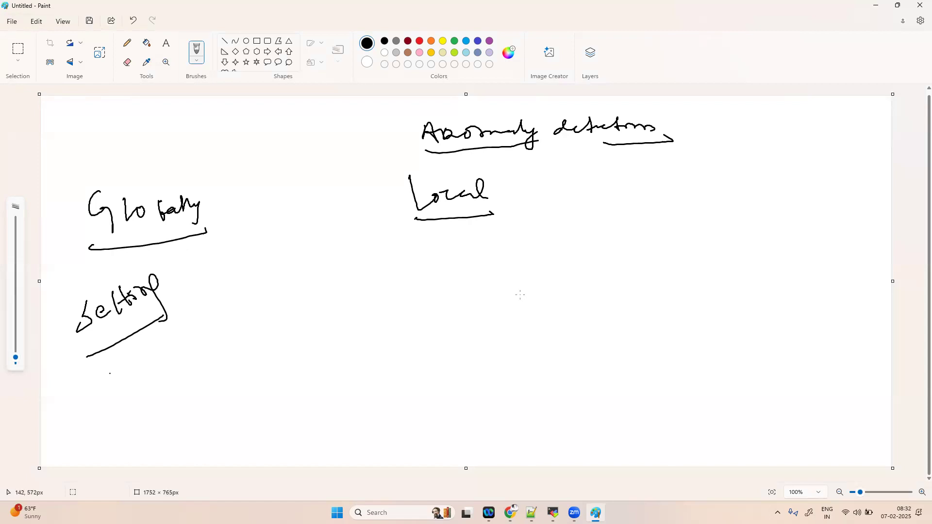
pyautogui.moveTo(97, 365)
pyautogui.mouseDown()
pyautogui.moveTo(142, 394)
pyautogui.moveTo(188, 455)
pyautogui.mouseUp()
pyautogui.moveTo(152, 351)
pyautogui.mouseDown()
pyautogui.moveTo(161, 360)
pyautogui.moveTo(176, 346)
pyautogui.moveTo(195, 348)
pyautogui.moveTo(207, 331)
pyautogui.mouseUp()
pyautogui.moveTo(177, 378); pyautogui.dragTo(213, 370)
pyautogui.moveTo(208, 404)
pyautogui.mouseDown()
pyautogui.moveTo(201, 420)
pyautogui.moveTo(231, 404)
pyautogui.mouseUp()
pyautogui.moveTo(230, 401); pyautogui.dragTo(259, 400)
pyautogui.moveTo(214, 307)
pyautogui.mouseDown()
pyautogui.moveTo(286, 396)
pyautogui.moveTo(280, 406)
pyautogui.mouseUp()
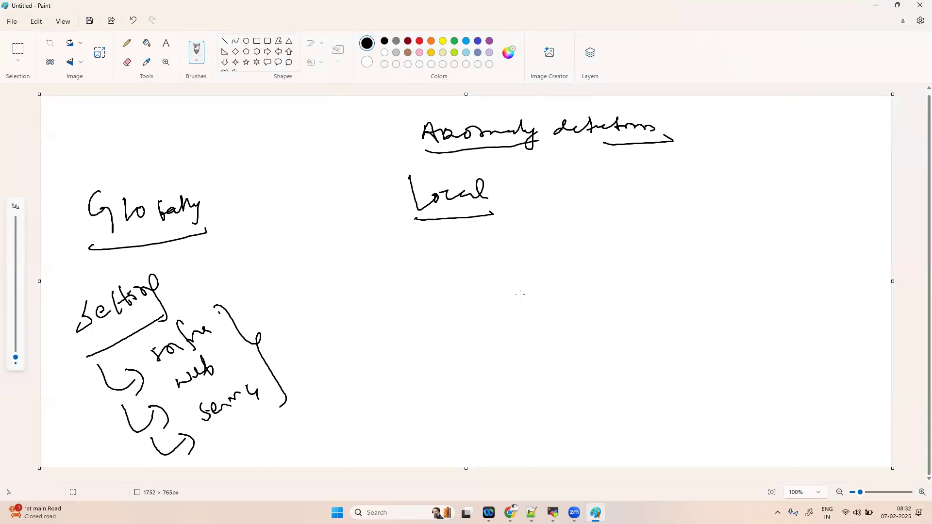
# Write an underlined own-threshold note beside the brace and an underlined "95 %" near the top of the canvas.
pyautogui.moveTo(257, 294); pyautogui.dragTo(352, 241)
pyautogui.moveTo(279, 307); pyautogui.dragTo(374, 252)
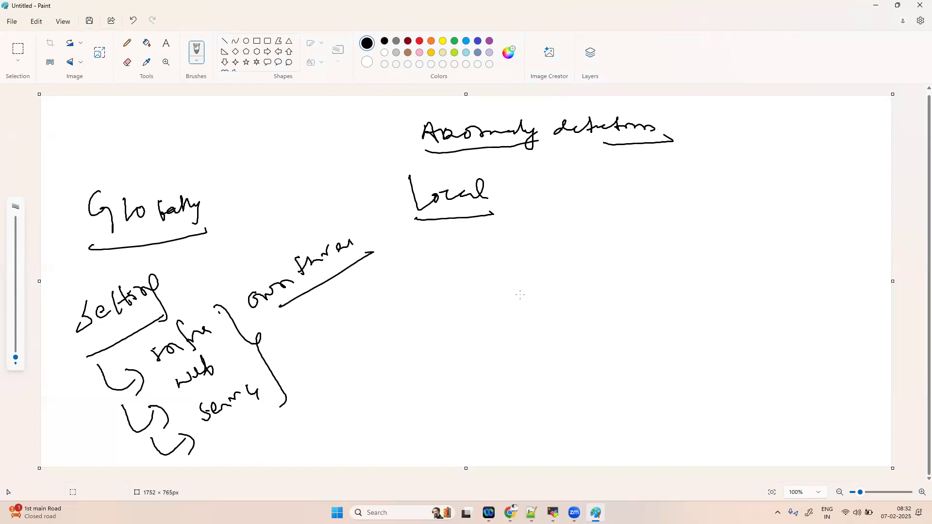
pyautogui.moveTo(279, 135); pyautogui.dragTo(299, 150)
pyautogui.moveTo(300, 127)
pyautogui.mouseDown()
pyautogui.moveTo(311, 135)
pyautogui.moveTo(302, 141)
pyautogui.mouseUp()
pyautogui.moveTo(330, 111)
pyautogui.mouseDown()
pyautogui.moveTo(333, 132)
pyautogui.moveTo(339, 124)
pyautogui.mouseUp()
pyautogui.moveTo(282, 166); pyautogui.dragTo(362, 130)
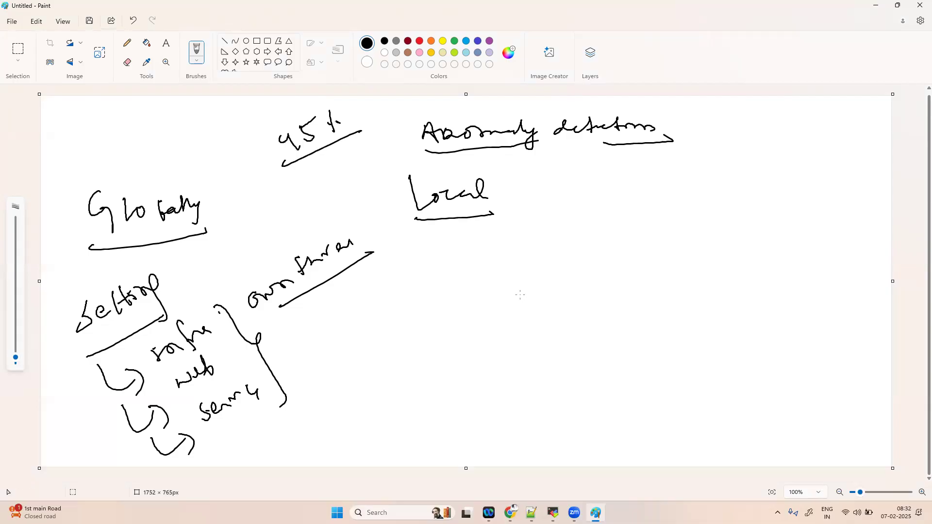
# Write "90 %" above the own-threshold note and emphasise it with several slanted lines.
pyautogui.moveTo(241, 278); pyautogui.dragTo(334, 219)
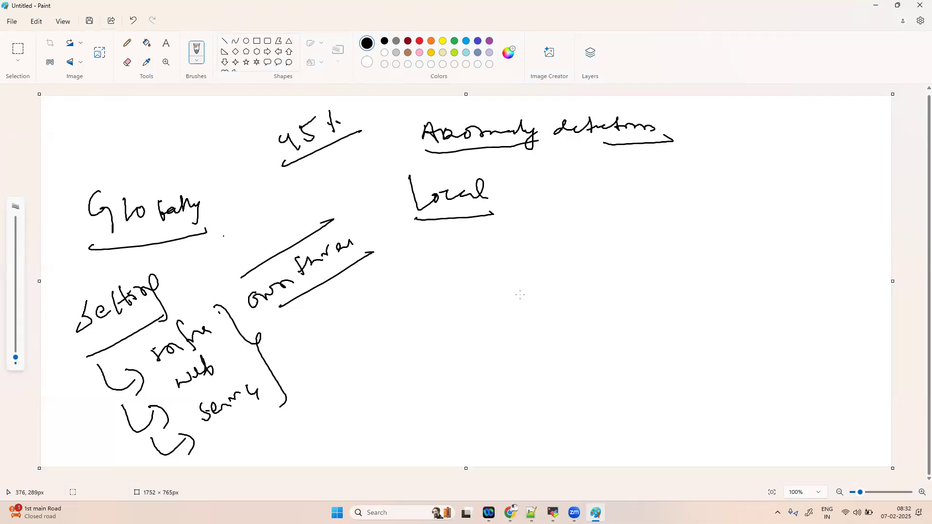
pyautogui.moveTo(237, 225)
pyautogui.mouseDown()
pyautogui.moveTo(232, 248)
pyautogui.moveTo(279, 209)
pyautogui.mouseUp()
pyautogui.moveTo(229, 258)
pyautogui.mouseDown()
pyautogui.moveTo(296, 218)
pyautogui.moveTo(275, 234)
pyautogui.mouseUp()
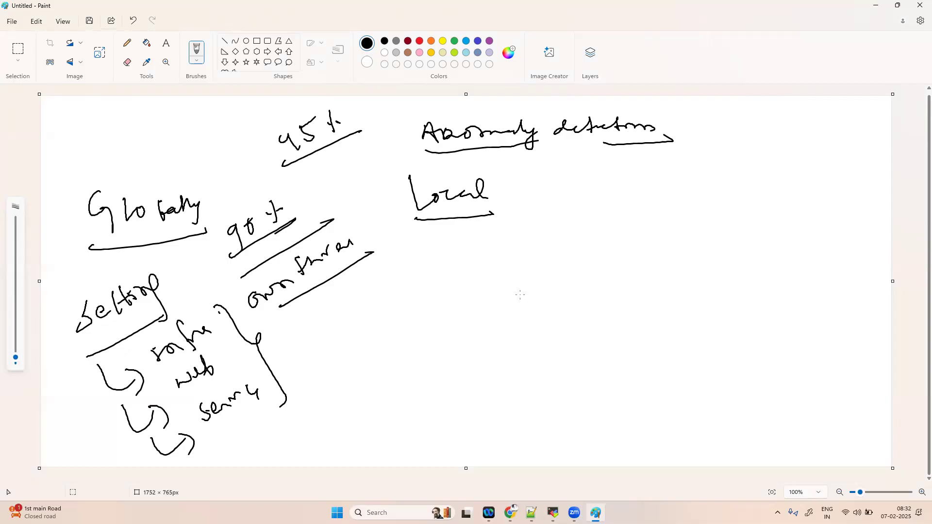
pyautogui.moveTo(227, 261); pyautogui.dragTo(326, 204)
# Add tick marks after "Globally" and extend "Local" to read "Locally".
pyautogui.moveTo(215, 203); pyautogui.dragTo(258, 177)
pyautogui.moveTo(487, 198)
pyautogui.mouseDown()
pyautogui.moveTo(497, 181)
pyautogui.moveTo(513, 225)
pyautogui.mouseUp()
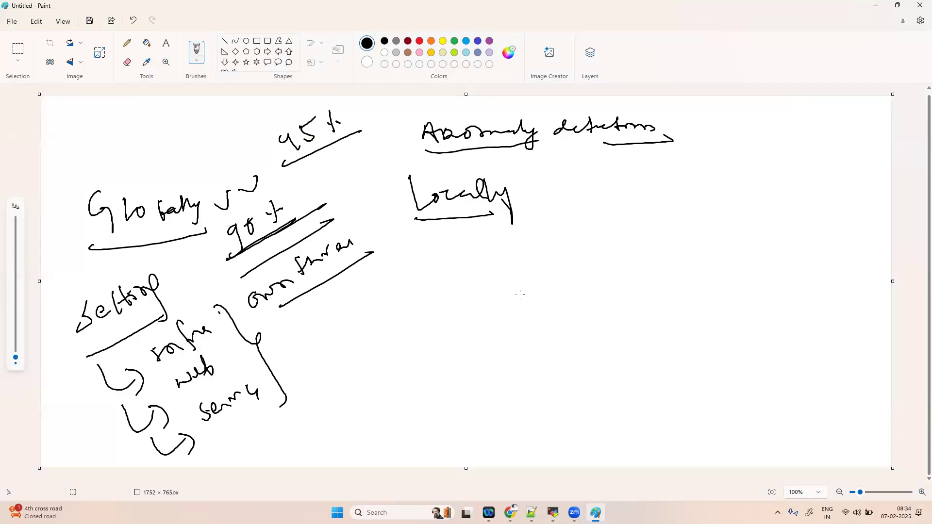
# Write "90 % → C", "90 → M" and "90 → D" below the threshold note and group them with a brace.
pyautogui.moveTo(314, 349); pyautogui.dragTo(320, 368)
pyautogui.moveTo(332, 342)
pyautogui.mouseDown()
pyautogui.moveTo(326, 355)
pyautogui.moveTo(334, 345)
pyautogui.mouseUp()
pyautogui.moveTo(352, 327)
pyautogui.mouseDown()
pyautogui.moveTo(345, 343)
pyautogui.moveTo(392, 309)
pyautogui.mouseUp()
pyautogui.moveTo(388, 302); pyautogui.dragTo(399, 313)
pyautogui.moveTo(415, 283); pyautogui.dragTo(432, 289)
pyautogui.moveTo(345, 389)
pyautogui.mouseDown()
pyautogui.moveTo(353, 407)
pyautogui.moveTo(354, 394)
pyautogui.mouseUp()
pyautogui.moveTo(368, 376)
pyautogui.mouseDown()
pyautogui.moveTo(385, 362)
pyautogui.moveTo(396, 373)
pyautogui.moveTo(428, 326)
pyautogui.moveTo(441, 345)
pyautogui.mouseUp()
pyautogui.moveTo(361, 438); pyautogui.dragTo(387, 414)
pyautogui.moveTo(387, 414)
pyautogui.mouseDown()
pyautogui.moveTo(389, 427)
pyautogui.moveTo(407, 419)
pyautogui.moveTo(405, 408)
pyautogui.mouseUp()
pyautogui.moveTo(420, 390)
pyautogui.mouseDown()
pyautogui.moveTo(443, 373)
pyautogui.moveTo(452, 381)
pyautogui.moveTo(466, 363)
pyautogui.mouseUp()
pyautogui.moveTo(437, 264); pyautogui.dragTo(506, 349)
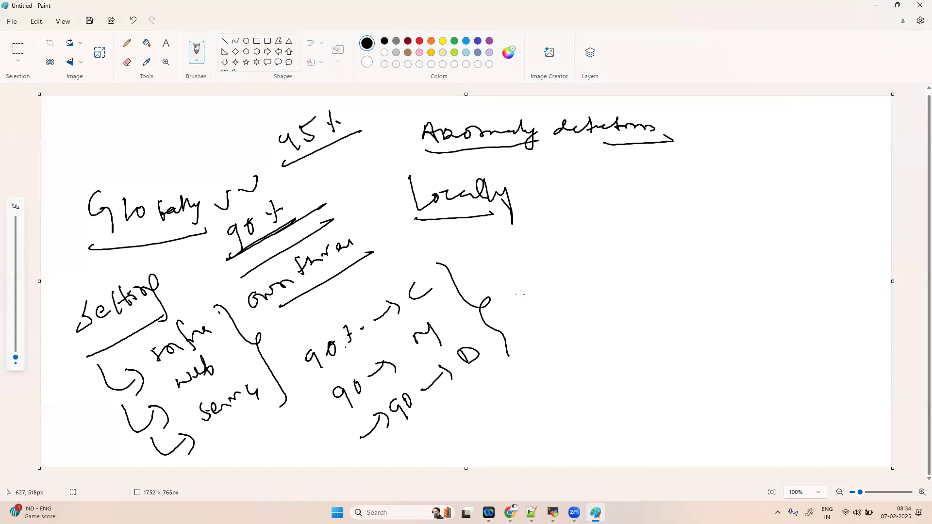
# Underline the "90 %" leading to C and write "BPI → 20" beside "Locally", with a down arrow to "95 %".
pyautogui.moveTo(325, 373); pyautogui.dragTo(349, 356)
pyautogui.moveTo(665, 176)
pyautogui.mouseDown()
pyautogui.moveTo(689, 185)
pyautogui.moveTo(696, 168)
pyautogui.mouseUp()
pyautogui.moveTo(619, 205); pyautogui.dragTo(645, 193)
pyautogui.moveTo(637, 188)
pyautogui.mouseDown()
pyautogui.moveTo(649, 193)
pyautogui.moveTo(636, 206)
pyautogui.mouseUp()
pyautogui.moveTo(555, 225)
pyautogui.mouseDown()
pyautogui.moveTo(559, 238)
pyautogui.moveTo(566, 232)
pyautogui.mouseUp()
pyautogui.moveTo(566, 231)
pyautogui.mouseDown()
pyautogui.moveTo(563, 240)
pyautogui.moveTo(605, 205)
pyautogui.mouseUp()
pyautogui.moveTo(601, 225)
pyautogui.mouseDown()
pyautogui.moveTo(614, 216)
pyautogui.moveTo(633, 280)
pyautogui.mouseUp()
pyautogui.moveTo(644, 253)
pyautogui.mouseDown()
pyautogui.moveTo(633, 280)
pyautogui.moveTo(680, 291)
pyautogui.moveTo(697, 307)
pyautogui.mouseUp()
pyautogui.moveTo(702, 271)
pyautogui.mouseDown()
pyautogui.moveTo(703, 294)
pyautogui.moveTo(719, 262)
pyautogui.mouseUp()
pyautogui.moveTo(747, 245)
pyautogui.mouseDown()
pyautogui.moveTo(748, 275)
pyautogui.moveTo(752, 262)
pyautogui.mouseUp()
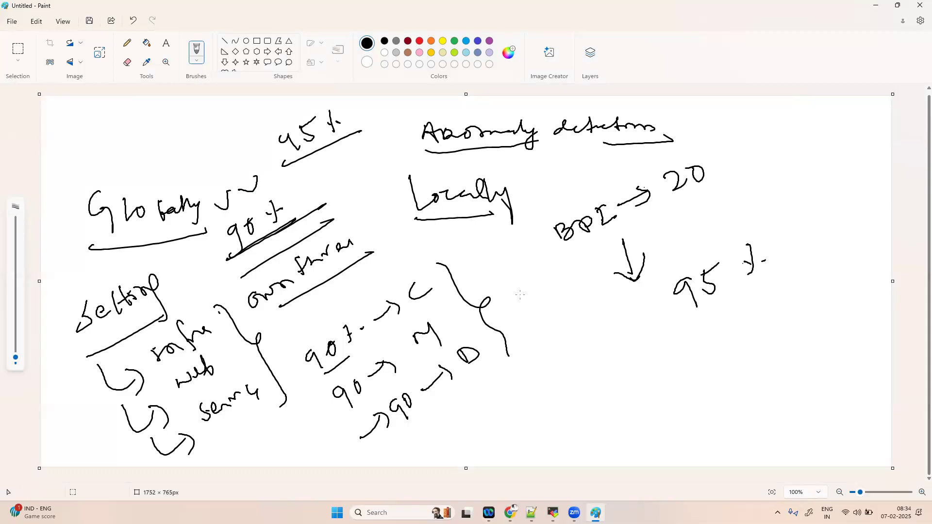
# Draw a slanted emphasis line under the "C" entry and underline "BPI".
pyautogui.moveTo(414, 314); pyautogui.dragTo(482, 261)
pyautogui.moveTo(578, 251); pyautogui.dragTo(609, 235)
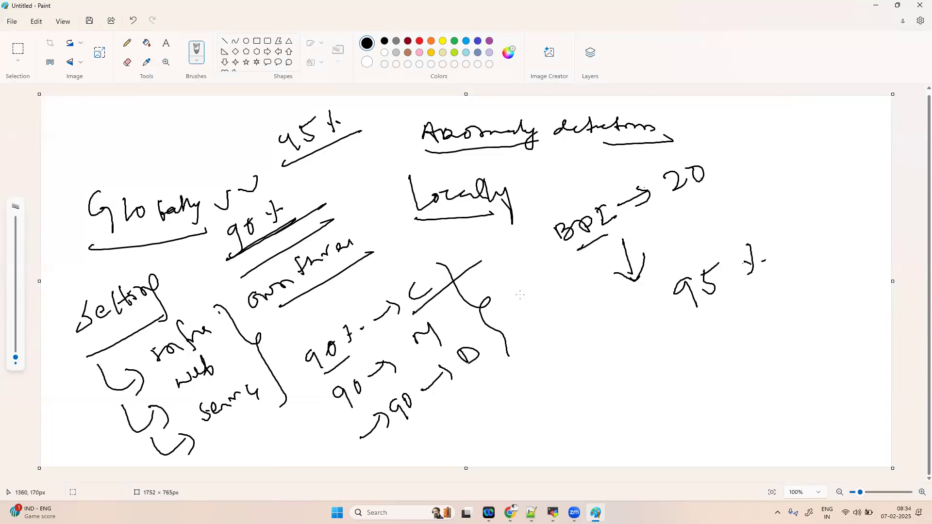
# Underline the "20" beside "BPI" and draw a box around the three 90 threshold entries.
pyautogui.moveTo(677, 201); pyautogui.dragTo(730, 174)
pyautogui.moveTo(292, 350)
pyautogui.mouseDown()
pyautogui.moveTo(362, 452)
pyautogui.moveTo(431, 420)
pyautogui.moveTo(382, 333)
pyautogui.moveTo(313, 333)
pyautogui.moveTo(291, 350)
pyautogui.mouseUp()
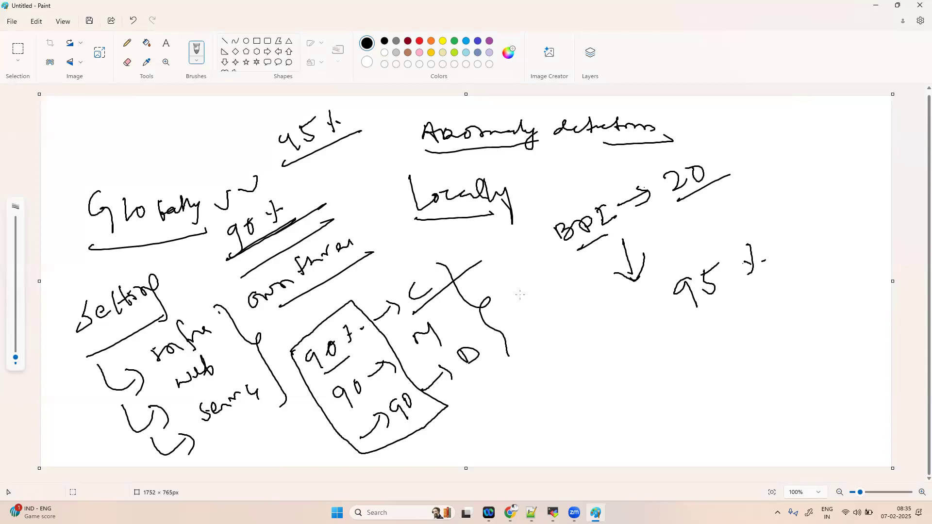
# Write "vs. 980 %" beneath the boxed 90 entries and draw an outline around the number.
pyautogui.moveTo(453, 426)
pyautogui.mouseDown()
pyautogui.moveTo(469, 451)
pyautogui.moveTo(471, 419)
pyautogui.mouseUp()
pyautogui.moveTo(481, 408)
pyautogui.mouseDown()
pyautogui.moveTo(509, 410)
pyautogui.moveTo(503, 401)
pyautogui.mouseUp()
pyautogui.click(515, 392)
pyautogui.moveTo(422, 436); pyautogui.dragTo(445, 462)
pyautogui.moveTo(416, 442)
pyautogui.mouseDown()
pyautogui.moveTo(460, 396)
pyautogui.moveTo(498, 425)
pyautogui.moveTo(435, 465)
pyautogui.moveTo(410, 442)
pyautogui.moveTo(419, 452)
pyautogui.mouseUp()
pyautogui.moveTo(428, 433); pyautogui.dragTo(419, 452)
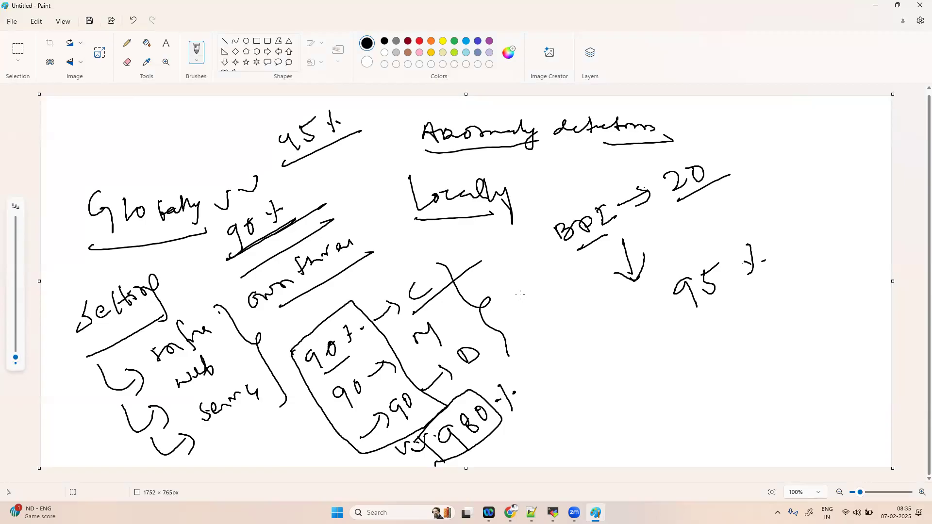
# Underline the "95" below the "BPI" note, reinforce its down arrow, and add a second line under "20".
pyautogui.moveTo(690, 314); pyautogui.dragTo(738, 288)
pyautogui.moveTo(630, 267); pyautogui.dragTo(636, 284)
pyautogui.moveTo(676, 206); pyautogui.dragTo(740, 170)
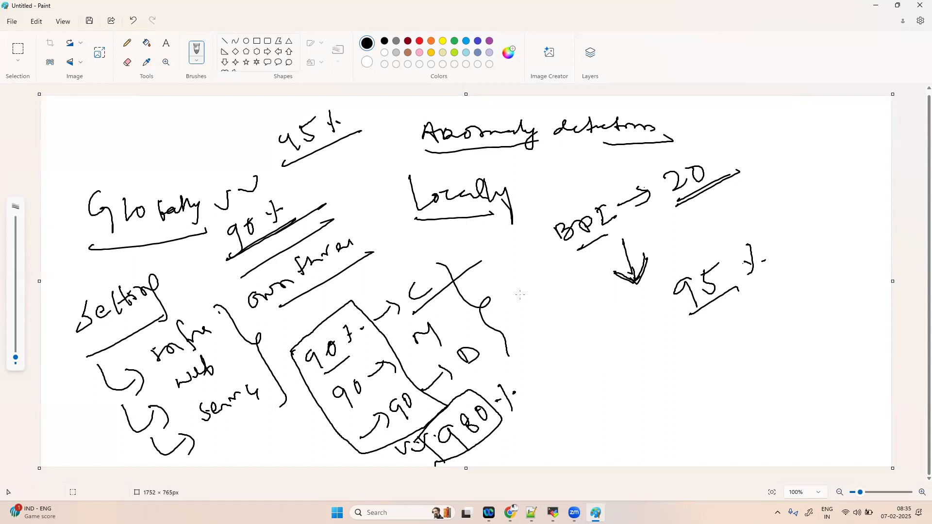
# Write "20 →" and "Host page" below the "95 %" note, and add an underlined "HostGroup" beneath the down arrow.
pyautogui.moveTo(602, 375)
pyautogui.mouseDown()
pyautogui.moveTo(612, 389)
pyautogui.moveTo(620, 384)
pyautogui.mouseUp()
pyautogui.moveTo(630, 369)
pyautogui.mouseDown()
pyautogui.moveTo(662, 359)
pyautogui.moveTo(652, 375)
pyautogui.mouseUp()
pyautogui.moveTo(687, 334)
pyautogui.mouseDown()
pyautogui.moveTo(692, 349)
pyautogui.moveTo(717, 325)
pyautogui.moveTo(788, 292)
pyautogui.moveTo(792, 309)
pyautogui.moveTo(796, 297)
pyautogui.mouseUp()
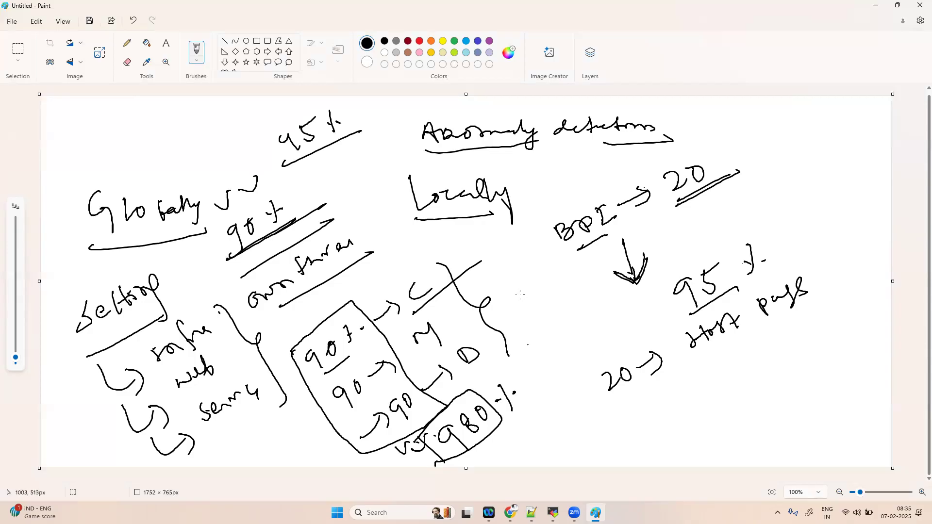
pyautogui.moveTo(535, 357); pyautogui.dragTo(529, 376)
pyautogui.moveTo(539, 364)
pyautogui.mouseDown()
pyautogui.moveTo(547, 350)
pyautogui.moveTo(549, 359)
pyautogui.moveTo(584, 348)
pyautogui.moveTo(594, 317)
pyautogui.moveTo(607, 335)
pyautogui.moveTo(617, 311)
pyautogui.moveTo(637, 319)
pyautogui.moveTo(627, 313)
pyautogui.mouseUp()
pyautogui.moveTo(536, 381); pyautogui.dragTo(624, 326)
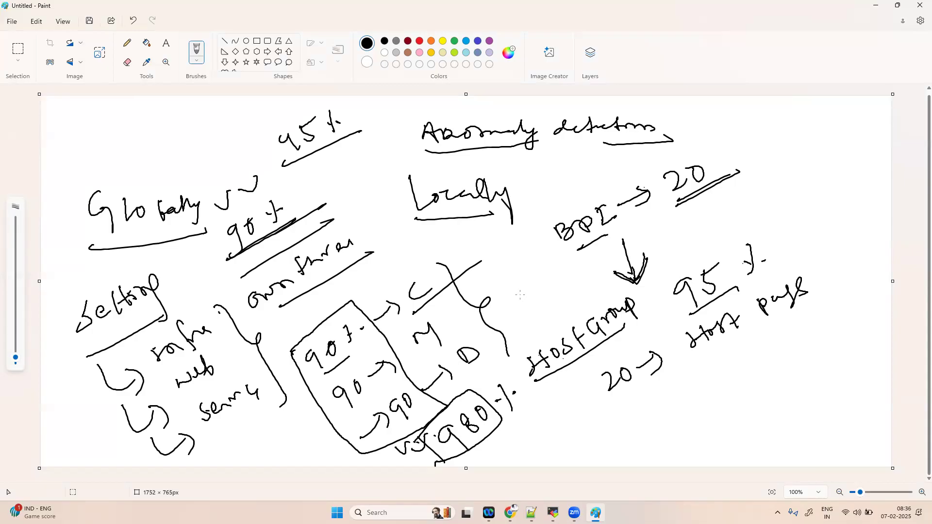
# Underline the lower "20", draw a down arrow from "HostGroup", and write an underlined "setting" below "Host page".
pyautogui.moveTo(615, 398); pyautogui.dragTo(636, 385)
pyautogui.moveTo(582, 366)
pyautogui.mouseDown()
pyautogui.moveTo(632, 432)
pyautogui.moveTo(638, 403)
pyautogui.moveTo(670, 414)
pyautogui.moveTo(711, 392)
pyautogui.moveTo(728, 362)
pyautogui.mouseUp()
pyautogui.moveTo(729, 357)
pyautogui.mouseDown()
pyautogui.moveTo(724, 385)
pyautogui.moveTo(743, 368)
pyautogui.mouseUp()
pyautogui.moveTo(740, 373)
pyautogui.mouseDown()
pyautogui.moveTo(744, 361)
pyautogui.moveTo(780, 379)
pyautogui.moveTo(791, 374)
pyautogui.mouseUp()
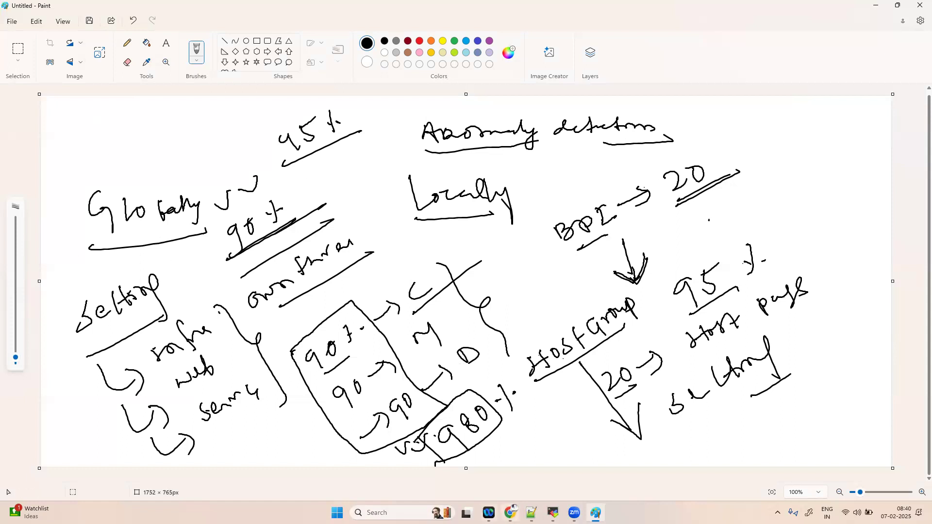
# Switch to Dynatrace in Chrome, search the installed apps for "set", and open Settings Classic.
pyautogui.click(510, 513)
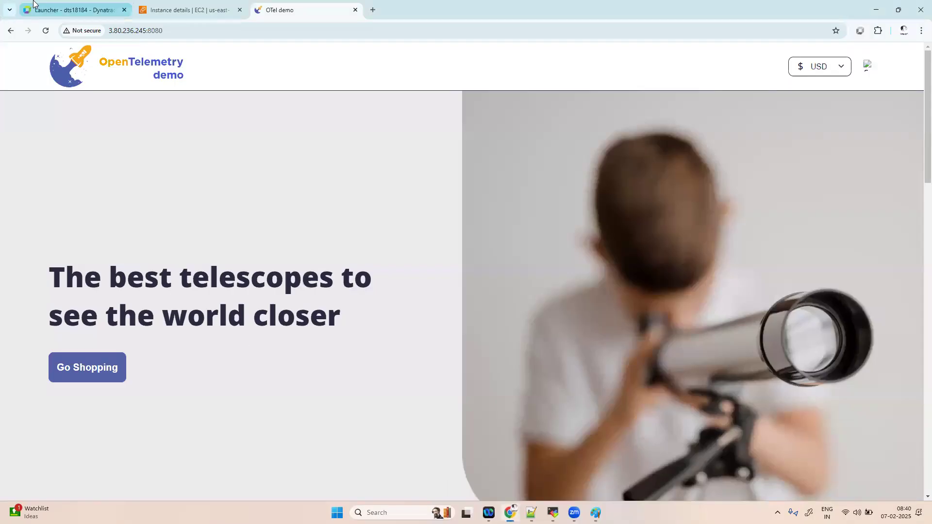
pyautogui.click(59, 8)
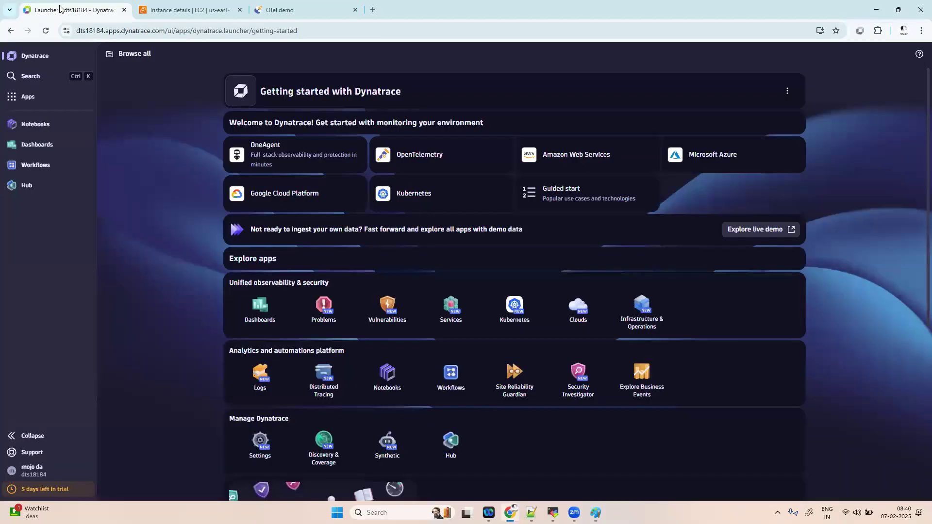
pyautogui.click(42, 98)
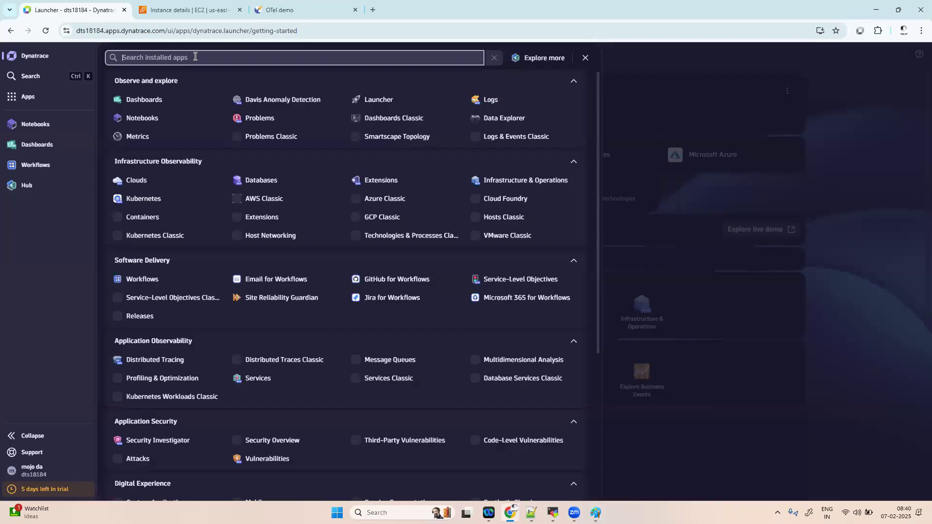
pyautogui.write('set')
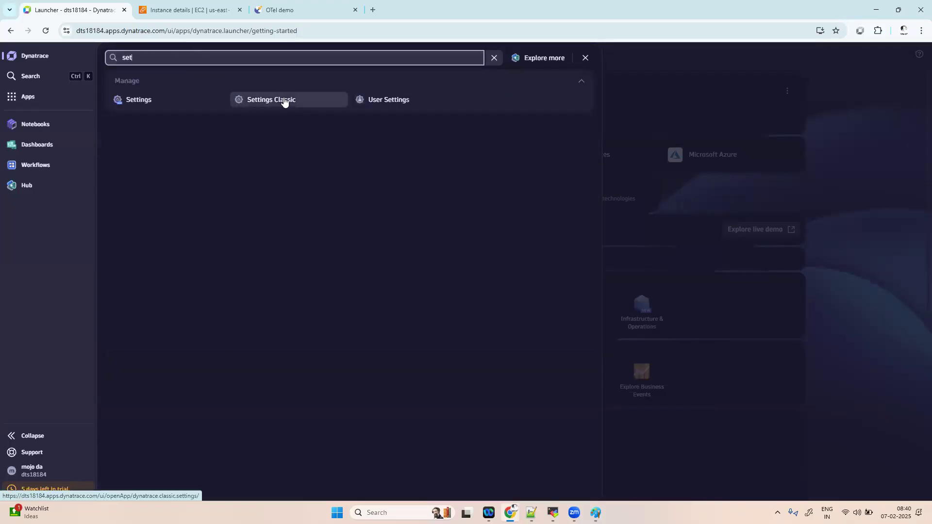
pyautogui.click(284, 100)
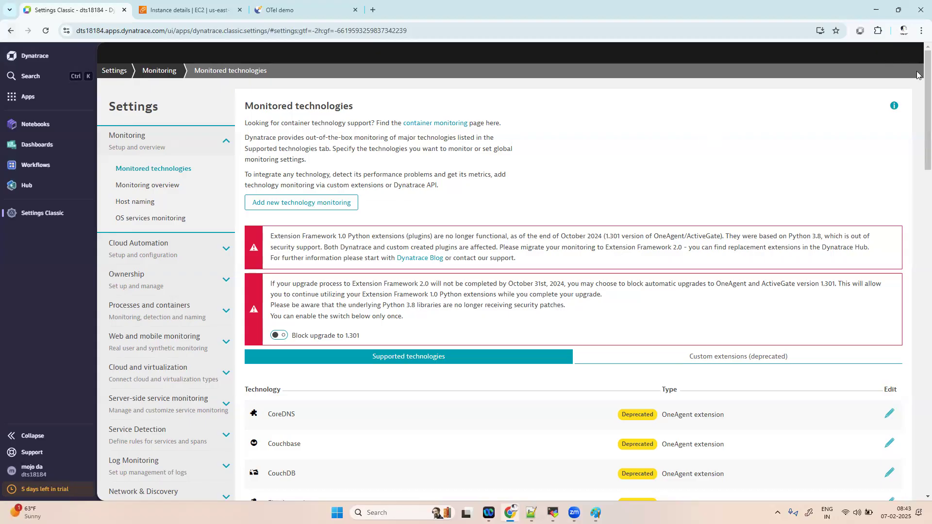
# Expand the Anomaly detection category in the settings.
pyautogui.scroll(-2, 919, 123)
pyautogui.scroll(-5, 919, 124)
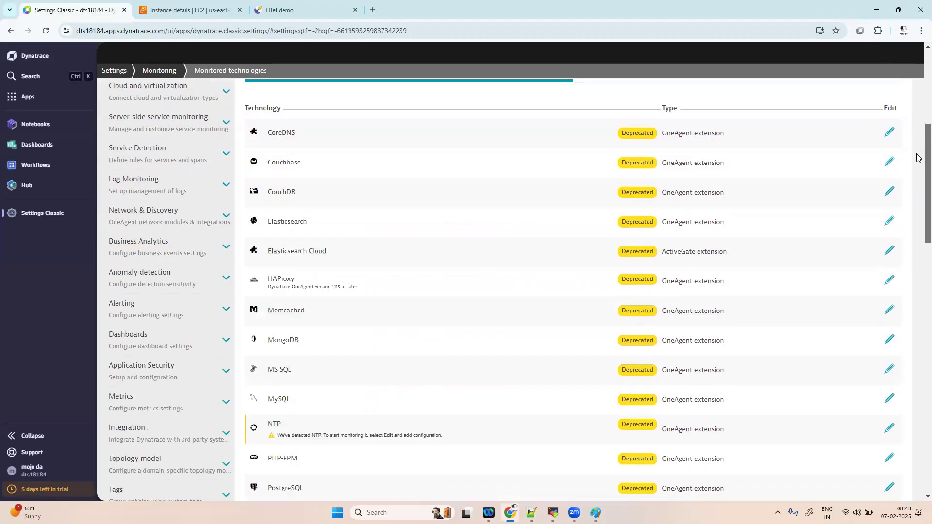
pyautogui.scroll(2, 919, 173)
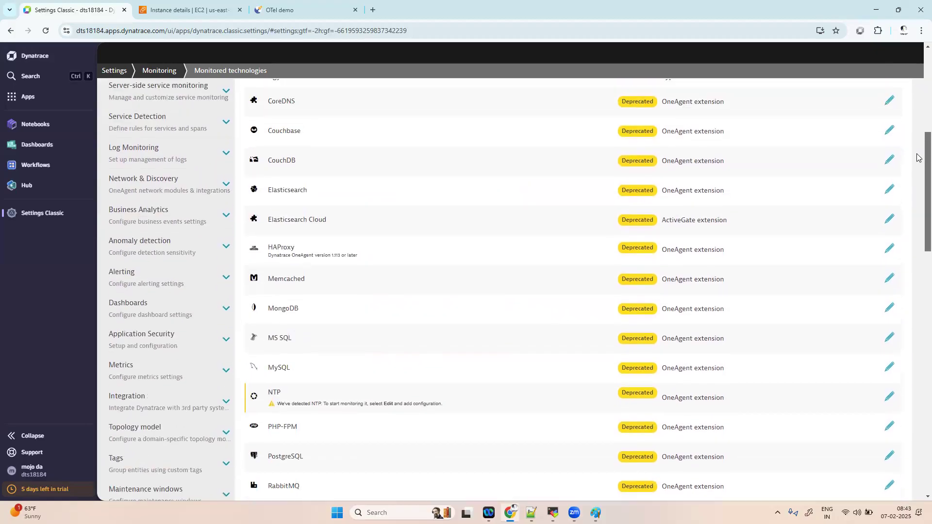
pyautogui.scroll(3, 919, 145)
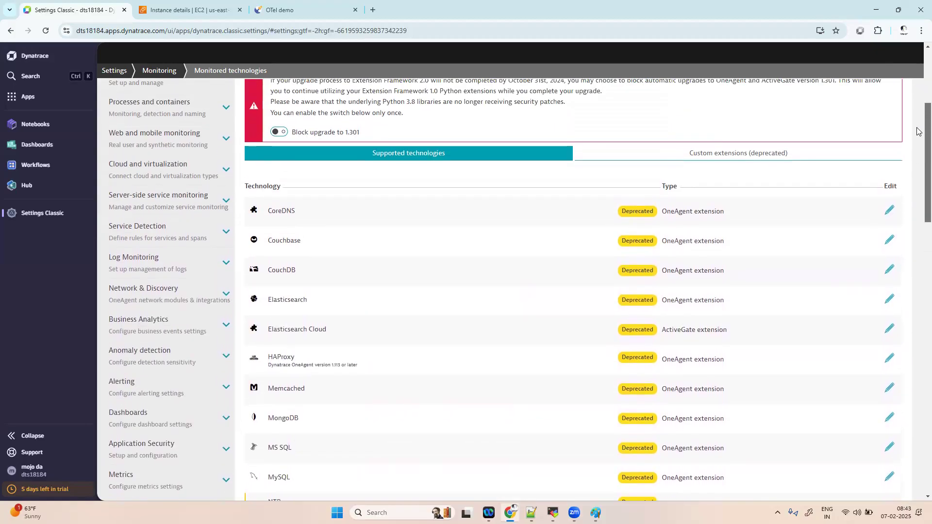
pyautogui.scroll(1, 919, 102)
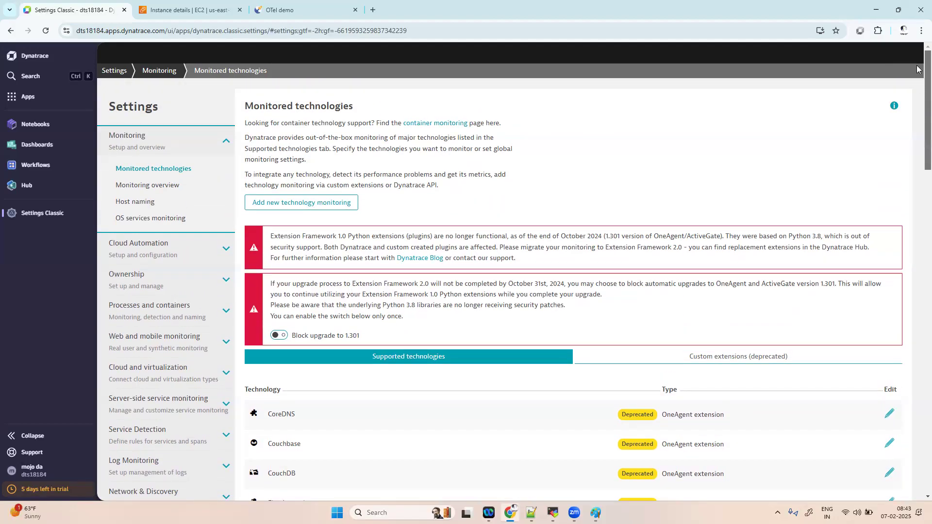
pyautogui.scroll(-3, 919, 129)
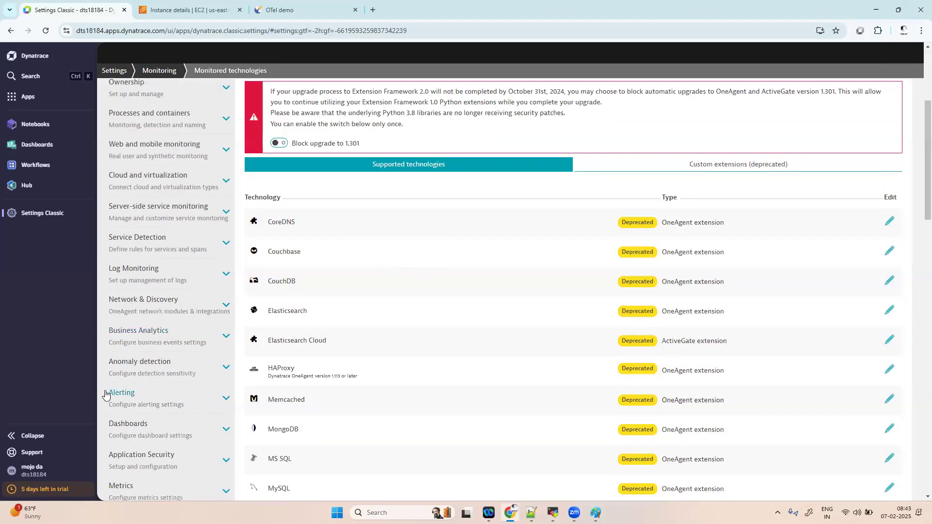
pyautogui.click(151, 372)
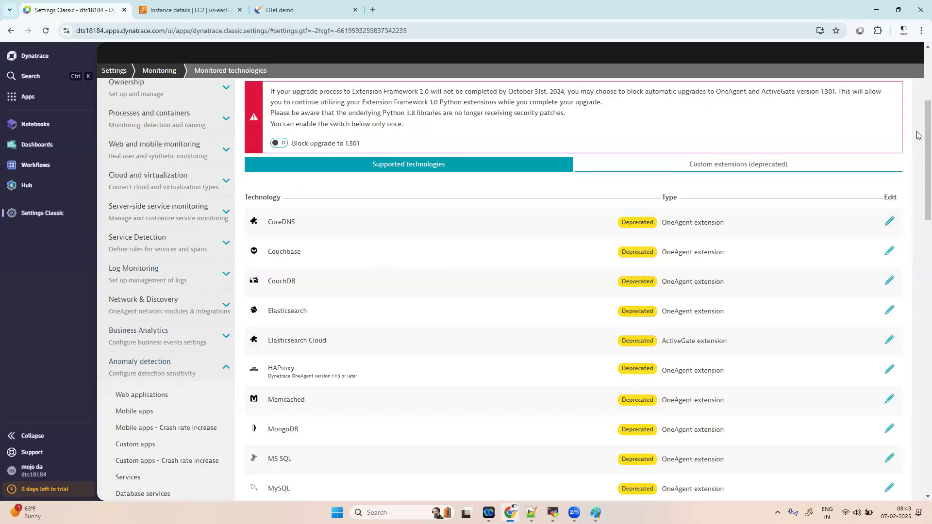
# Open the Database services anomaly detection settings and review the response time, over-alerting and failure rate thresholds.
pyautogui.scroll(-2, 919, 168)
pyautogui.scroll(-3, 917, 167)
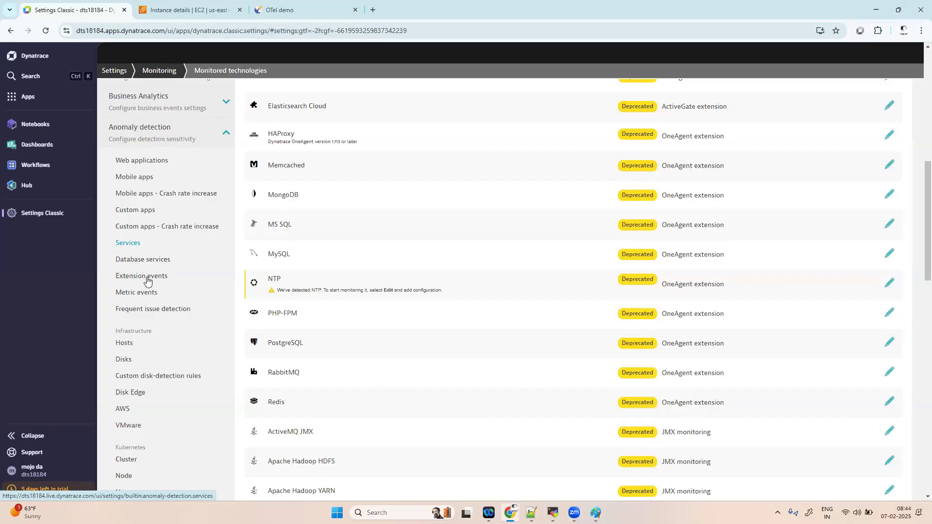
pyautogui.click(141, 262)
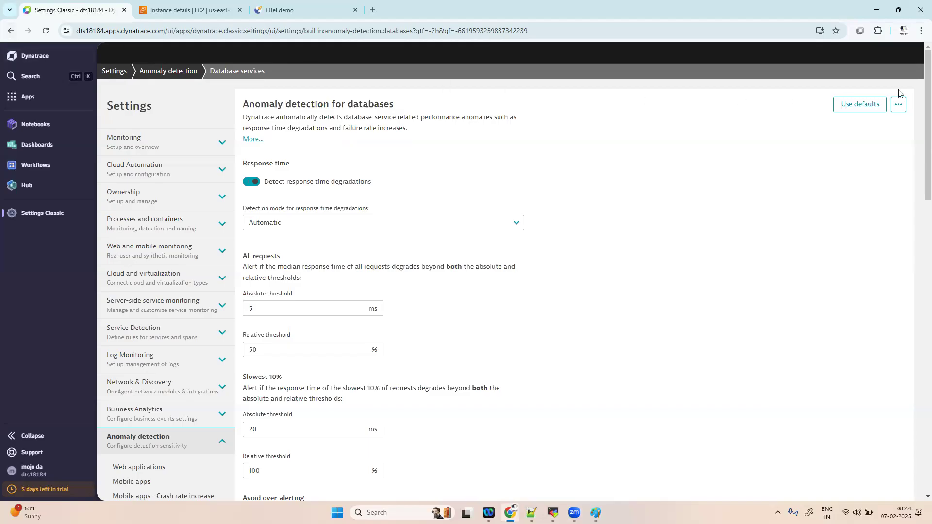
pyautogui.scroll(-4, 918, 97)
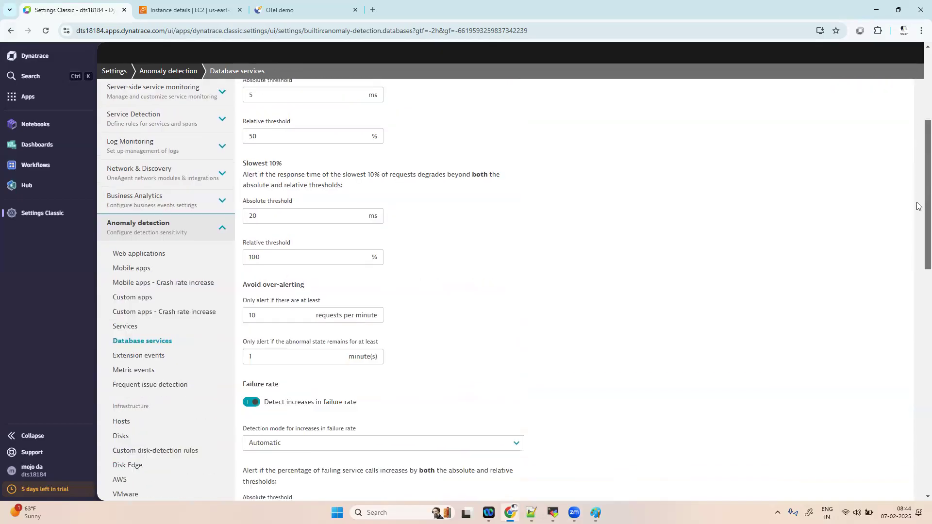
pyautogui.scroll(-3, 917, 206)
pyautogui.scroll(2, 918, 210)
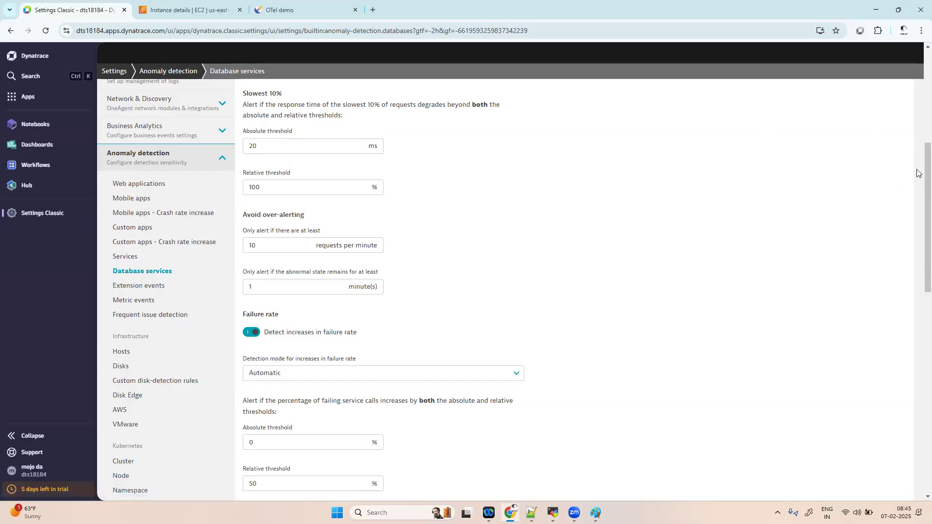
pyautogui.scroll(-3, 917, 172)
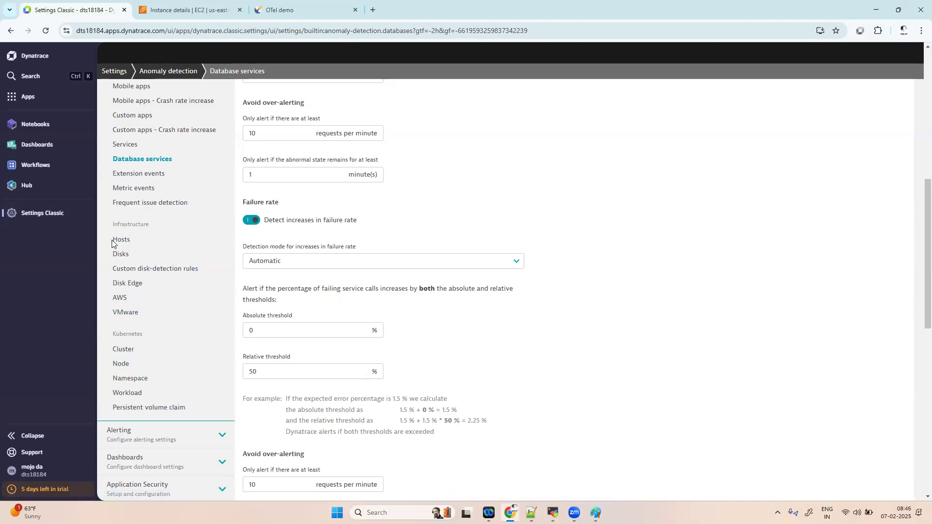
# Search the installed apps for "hos", open Hosts Classic in a new tab, and open the oteldemoapp001 host.
pyautogui.click(32, 104)
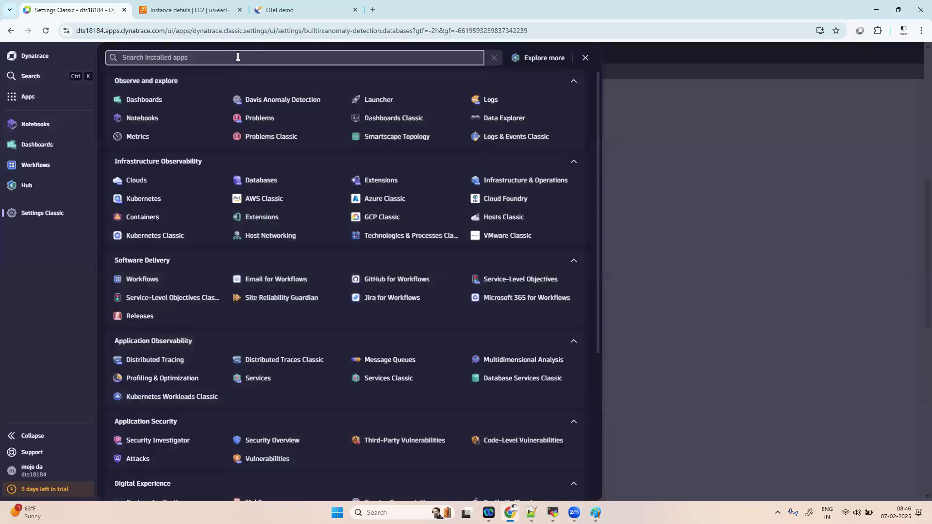
pyautogui.write('hos')
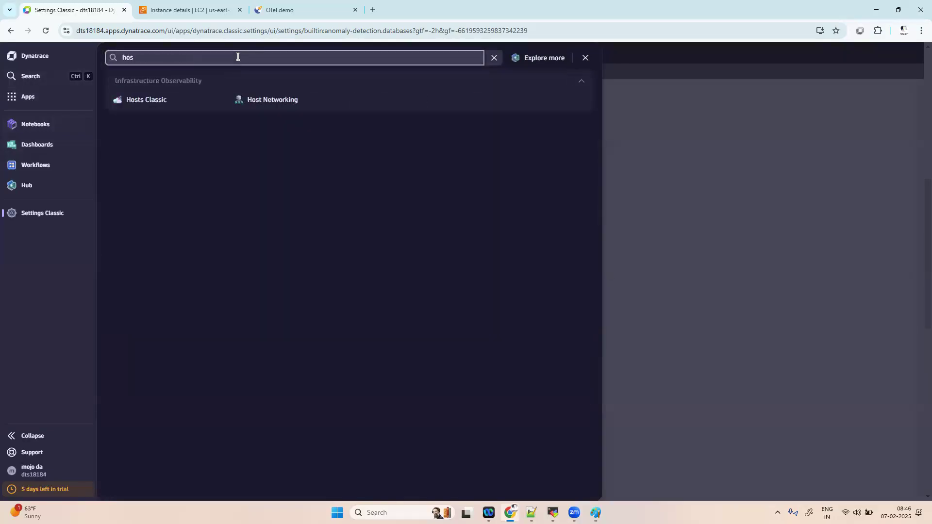
pyautogui.rightClick(156, 110)
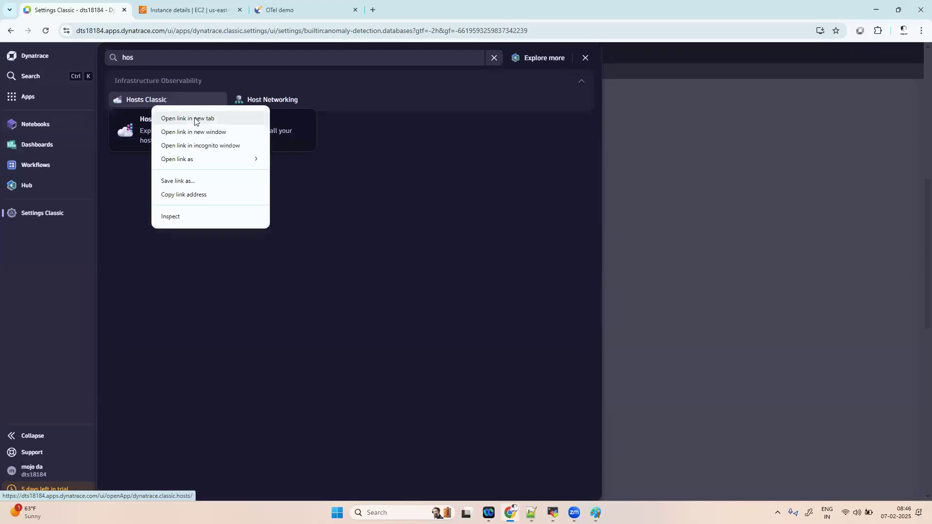
pyautogui.click(194, 118)
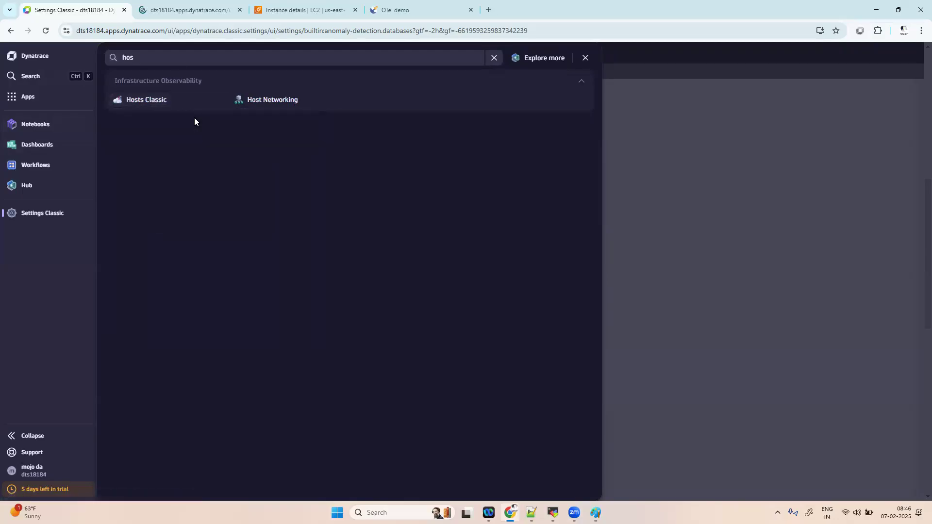
pyautogui.click(167, 14)
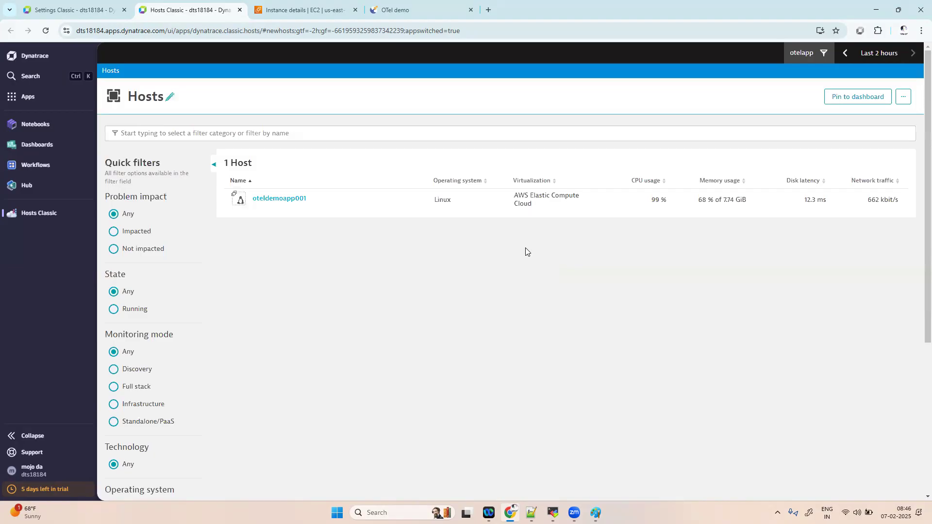
pyautogui.click(291, 195)
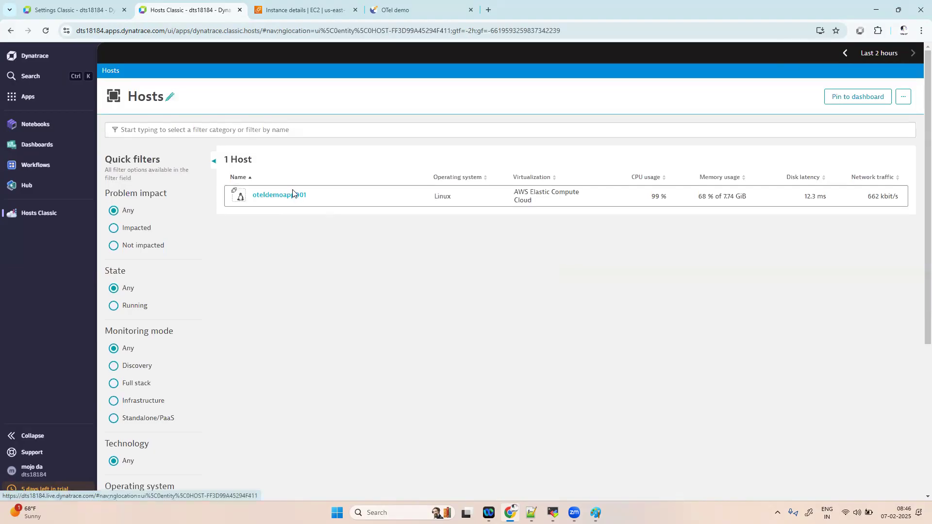
# Return to the settings page, search the installed apps for "serv", and open Services in a new tab.
pyautogui.click(42, 3)
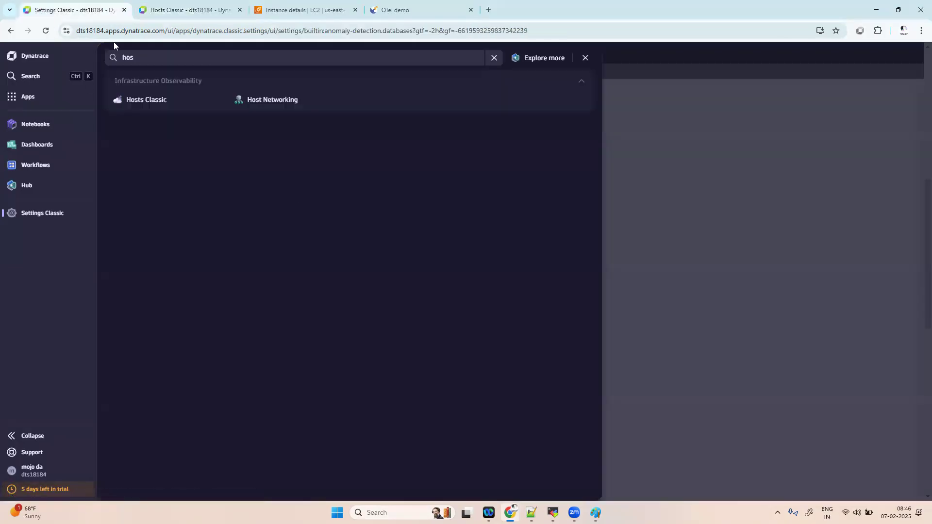
pyautogui.press('BackSpace')
pyautogui.press('BackSpace')
pyautogui.press('BackSpace')
pyautogui.write('serv')
pyautogui.rightClick(148, 144)
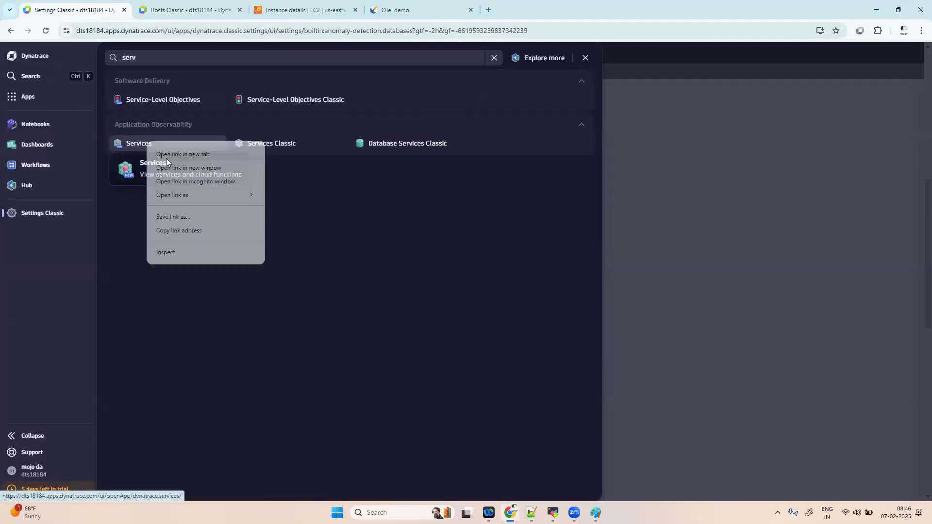
pyautogui.click(183, 155)
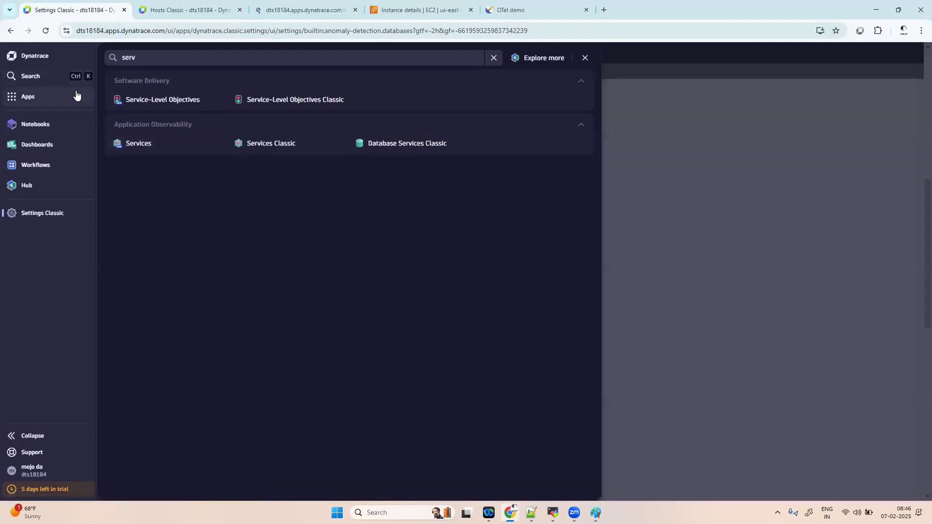
# Search the installed apps for "fro", open Frontend in a new tab, and switch to the oteldemoapp001 host page.
pyautogui.click(77, 95)
pyautogui.click(25, 95)
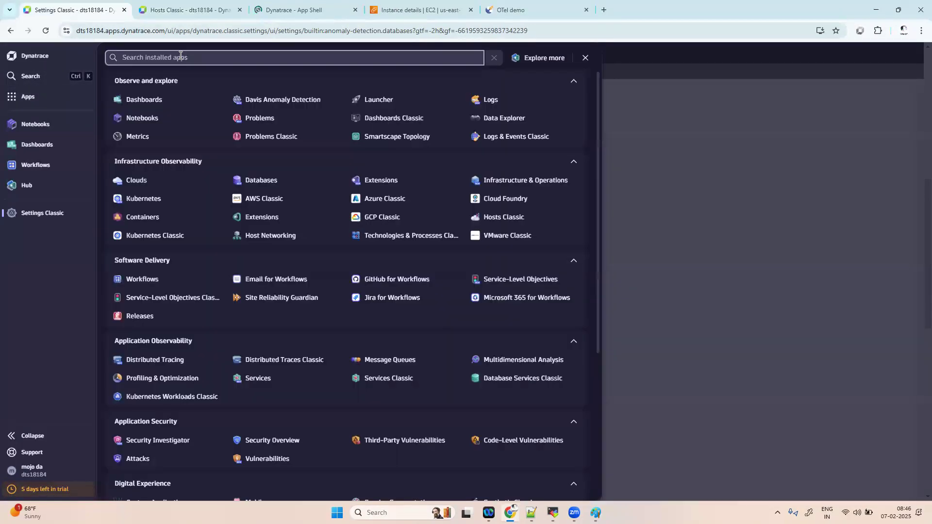
pyautogui.write('fro')
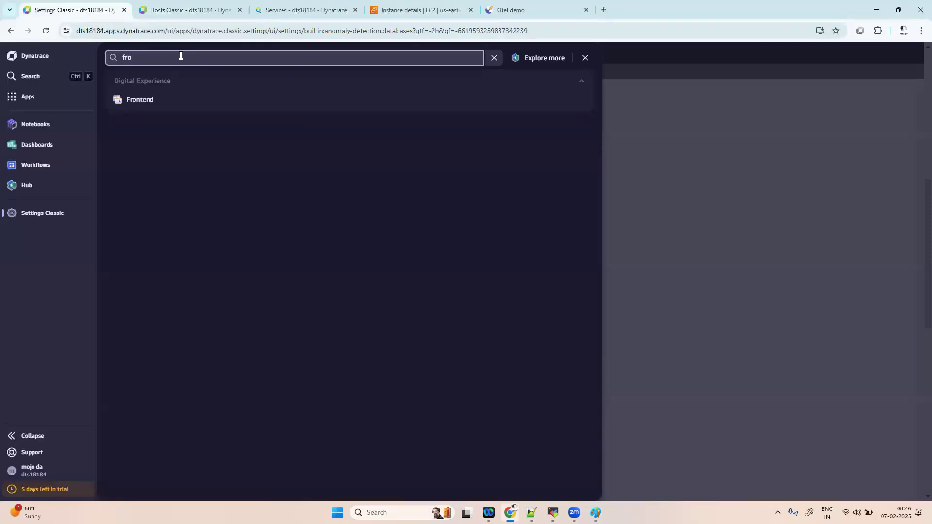
pyautogui.rightClick(163, 103)
pyautogui.click(189, 110)
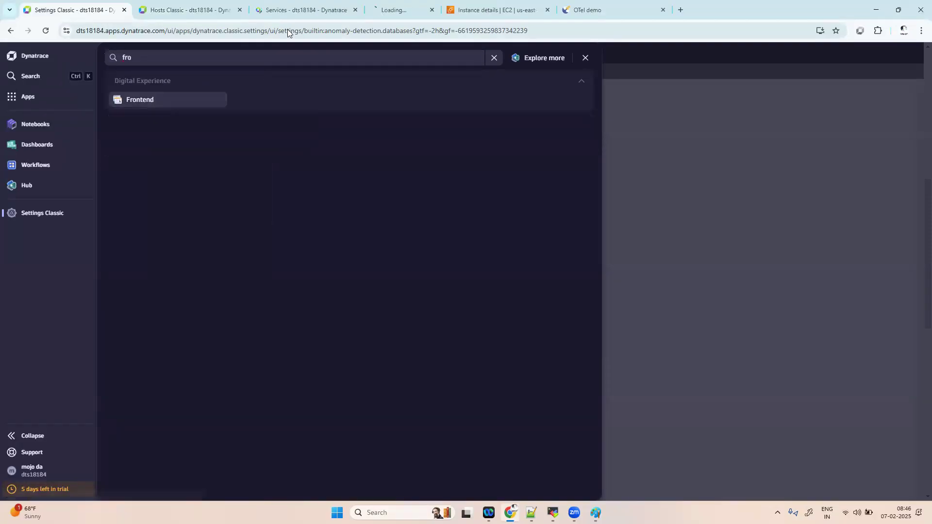
pyautogui.click(193, 6)
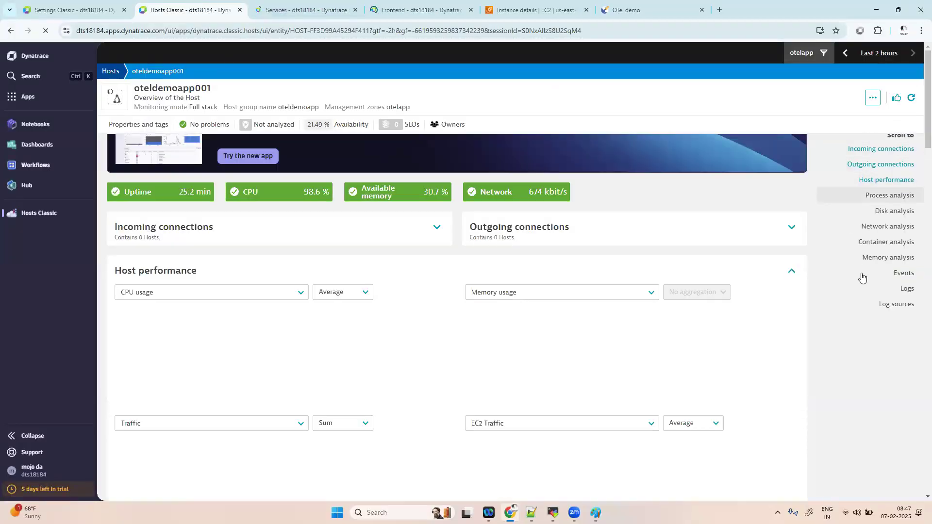
# Open the settings of the oteldemoapp001 host and return to the global settings page.
pyautogui.click(873, 99)
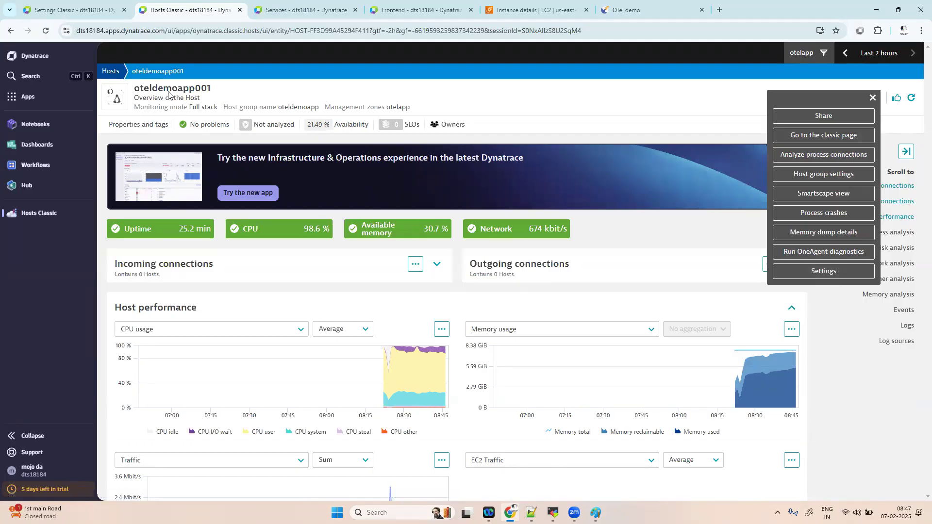
pyautogui.click(824, 271)
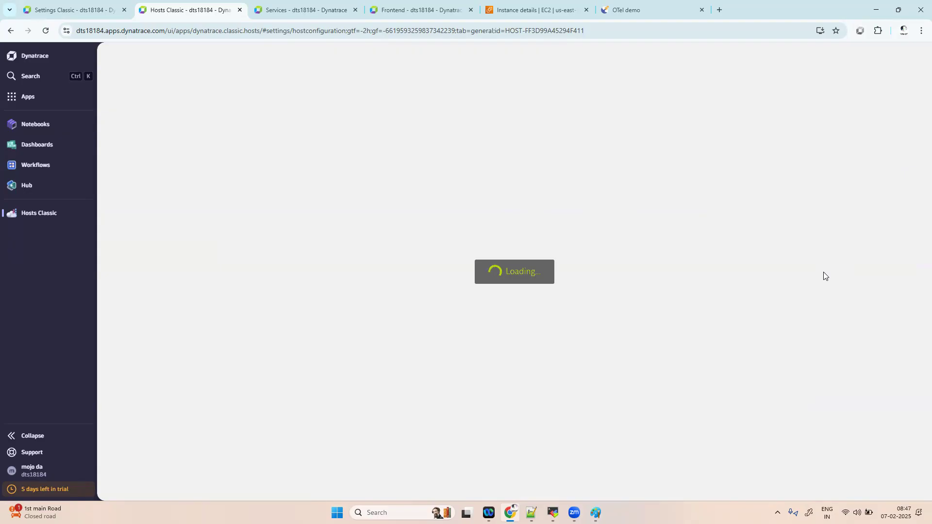
pyautogui.click(44, 3)
pyautogui.click(735, 167)
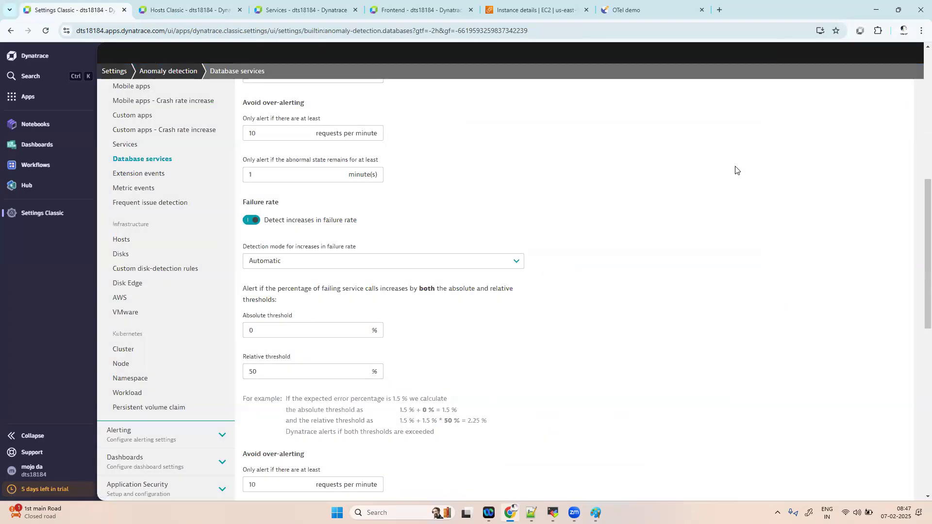
# Open the global anomaly detection settings for Hosts and check the graceful host shutdown options.
pyautogui.click(121, 239)
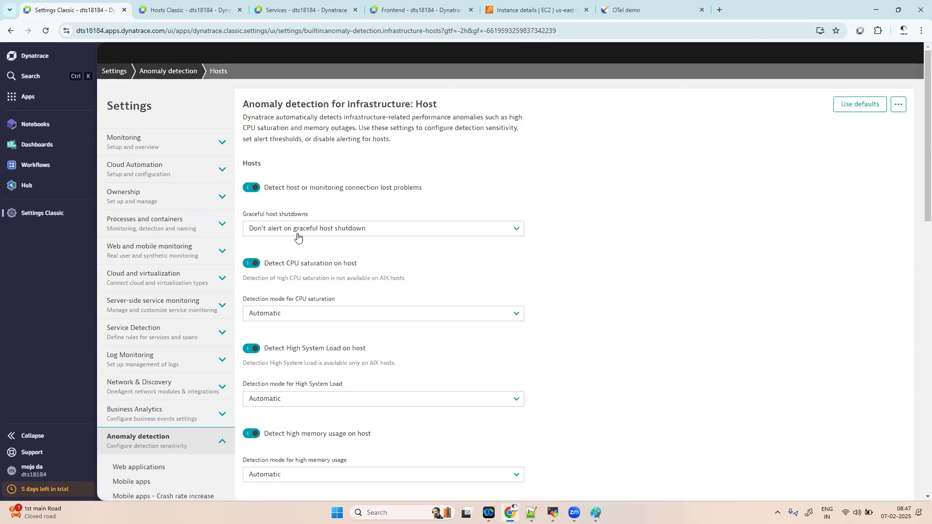
pyautogui.click(324, 233)
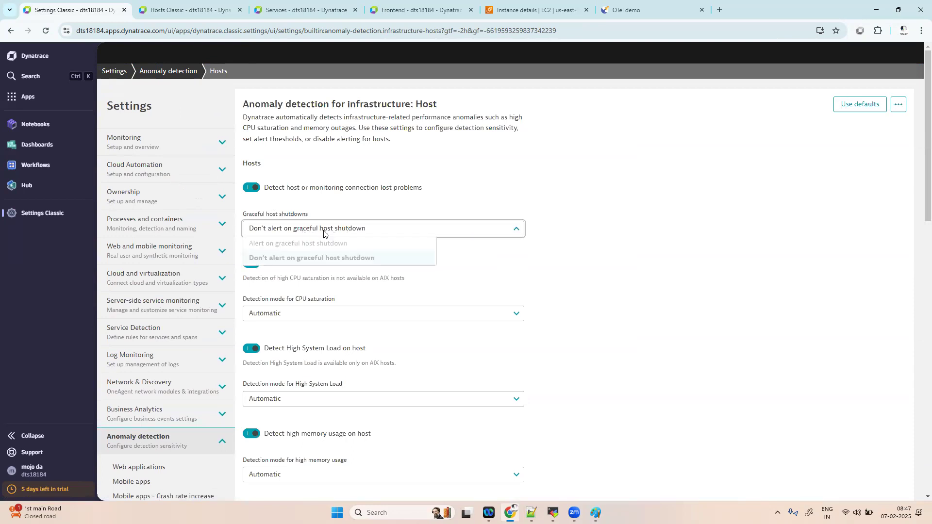
pyautogui.click(463, 184)
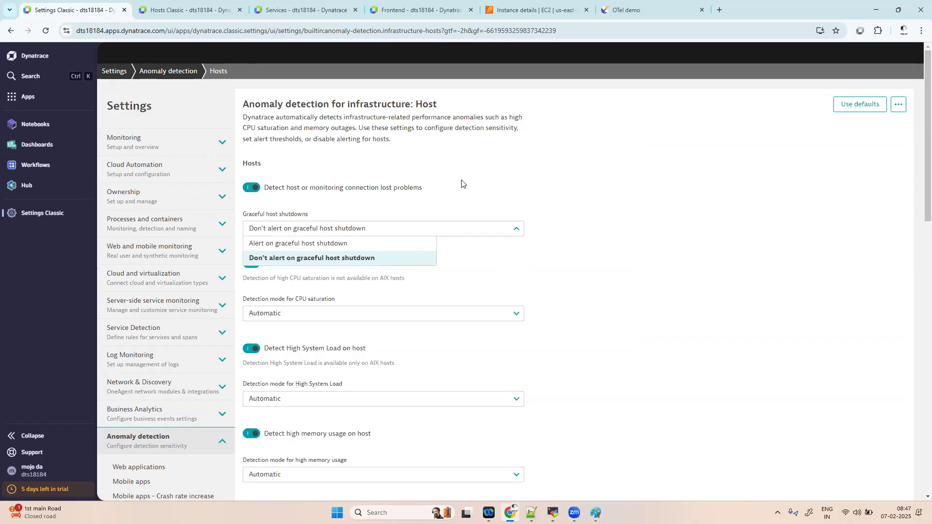
# Switch global CPU saturation detection to custom settings with a 90% CPU usage threshold, collapse the alerting event thresholds, and save the changes.
pyautogui.scroll(-2, 713, 266)
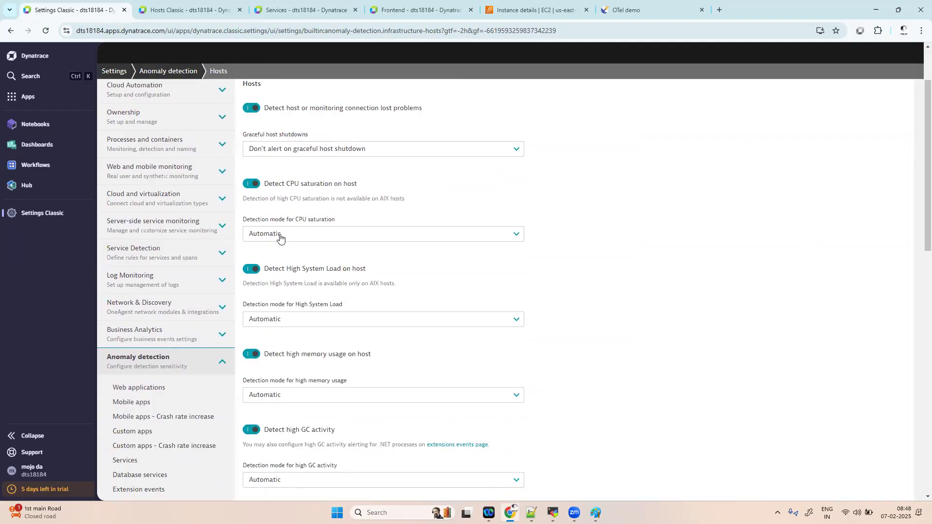
pyautogui.click(280, 237)
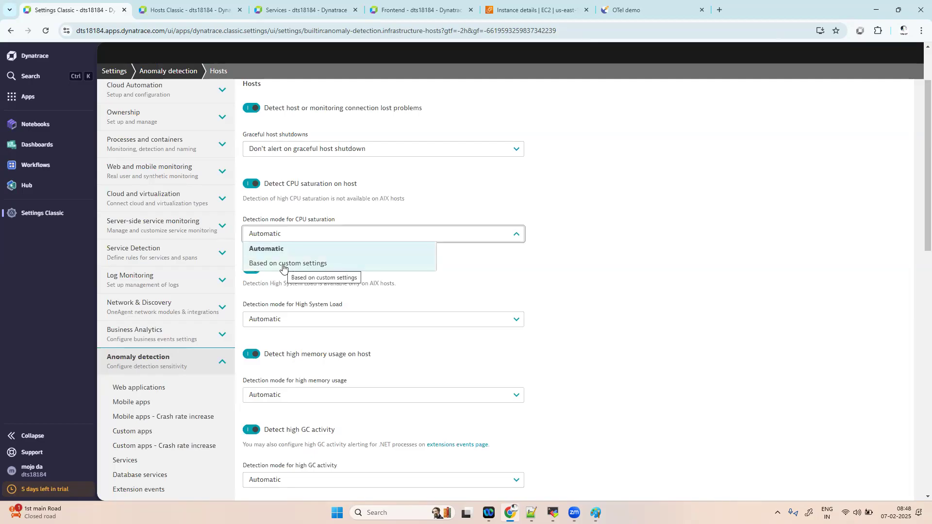
pyautogui.click(282, 264)
pyautogui.click(270, 280)
pyautogui.press('BackSpace')
pyautogui.press('BackSpace')
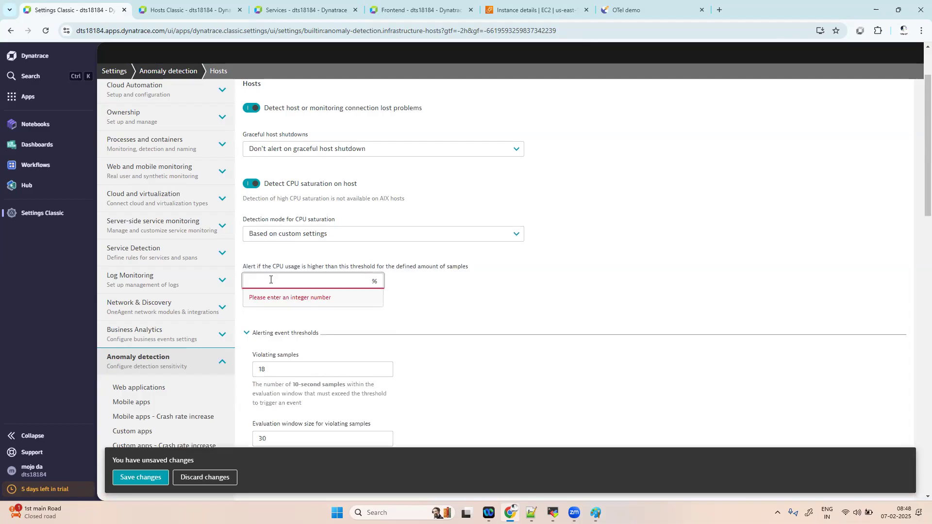
pyautogui.write('90')
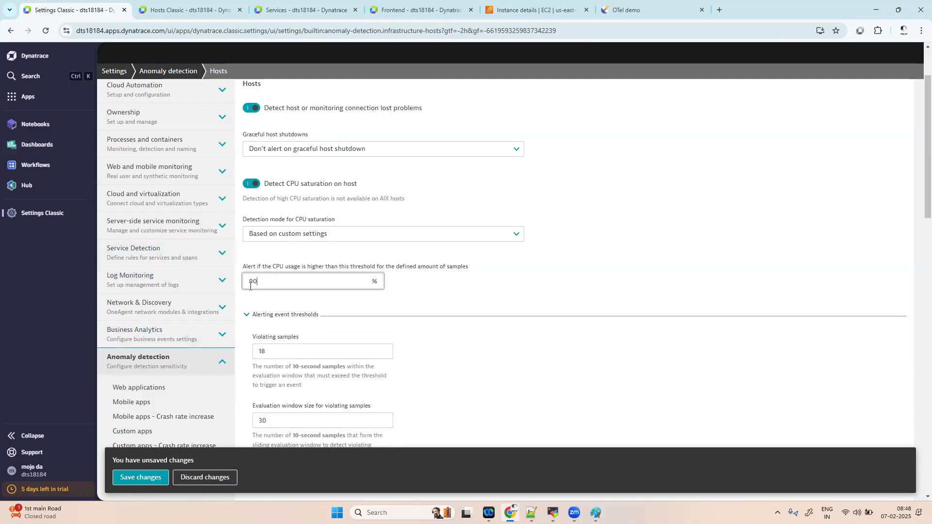
pyautogui.click(246, 316)
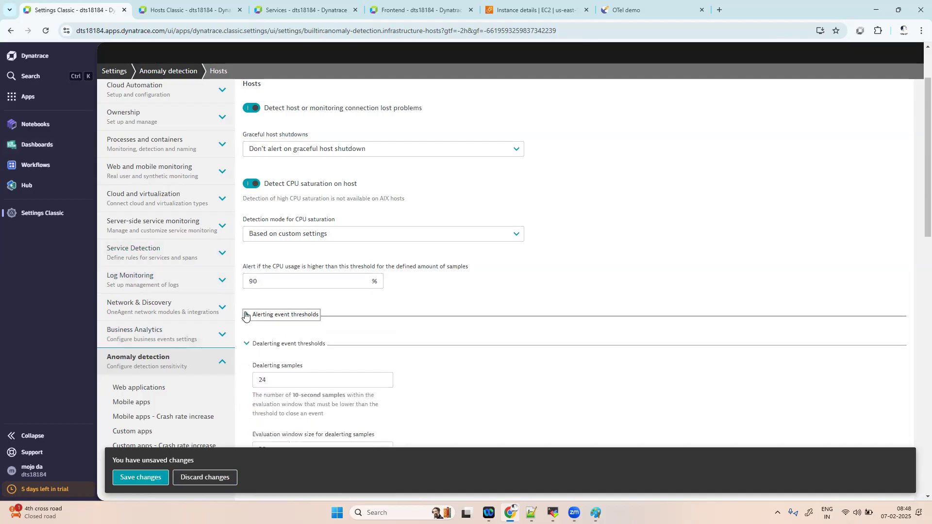
pyautogui.click(146, 483)
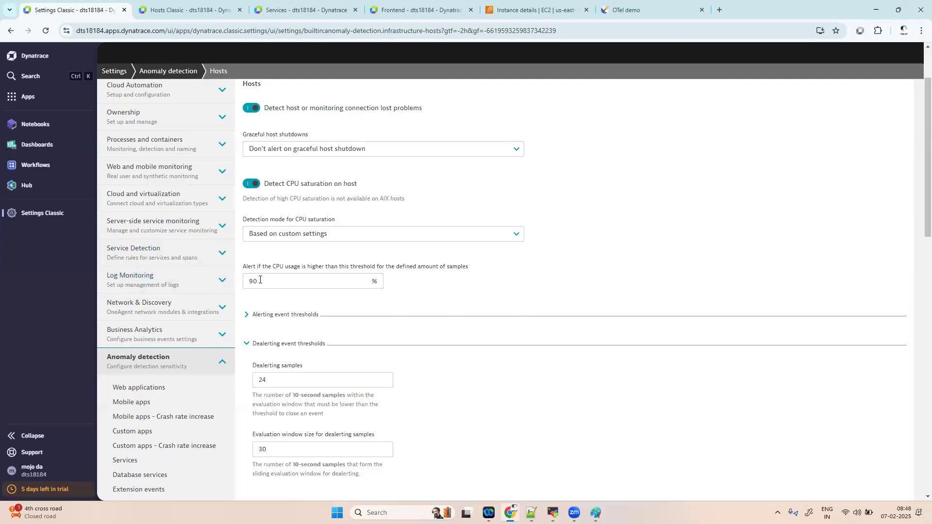
# Return to the oteldemoapp001 host settings and open its Infrastructure anomaly detection settings.
pyautogui.click(190, 9)
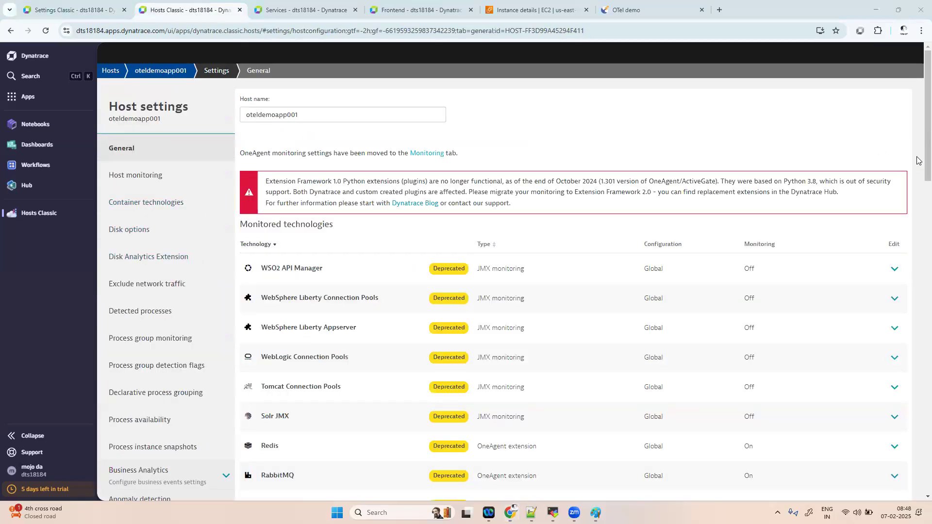
pyautogui.scroll(-1, 919, 197)
pyautogui.scroll(-4, 919, 197)
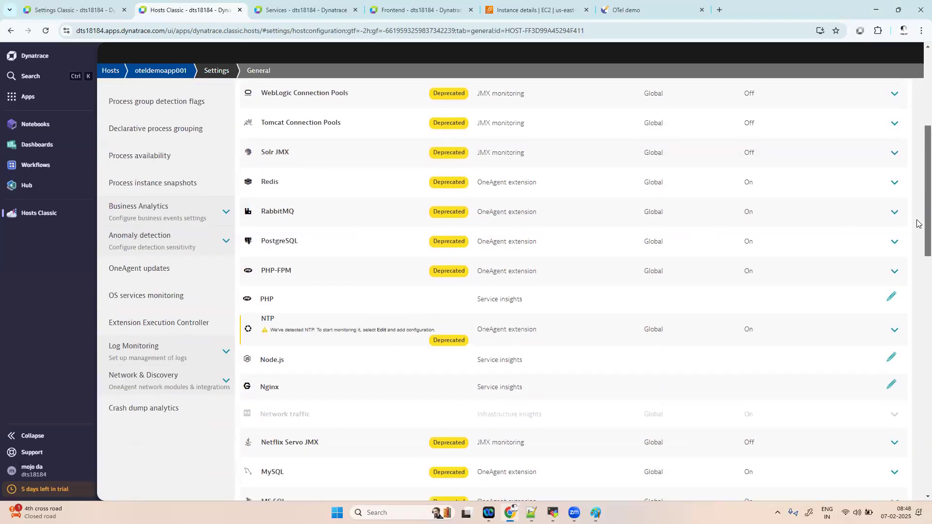
pyautogui.click(160, 242)
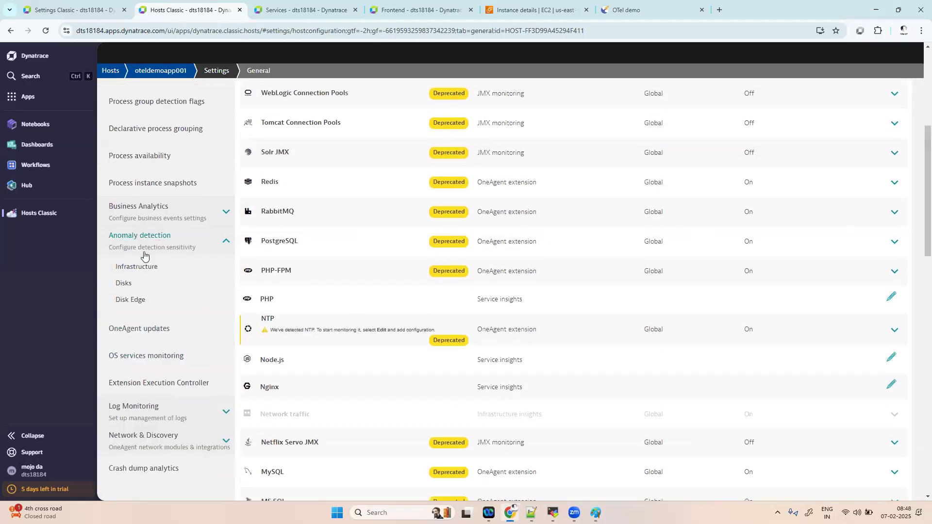
pyautogui.click(135, 268)
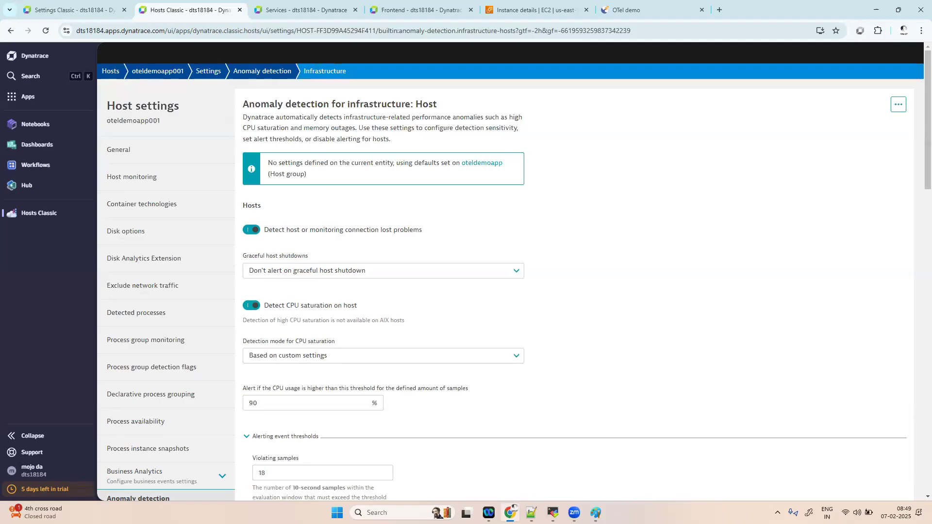
# Set the oteldemoapp001 host's CPU usage alert threshold to 85% and save the override.
pyautogui.scroll(-3, 479, 262)
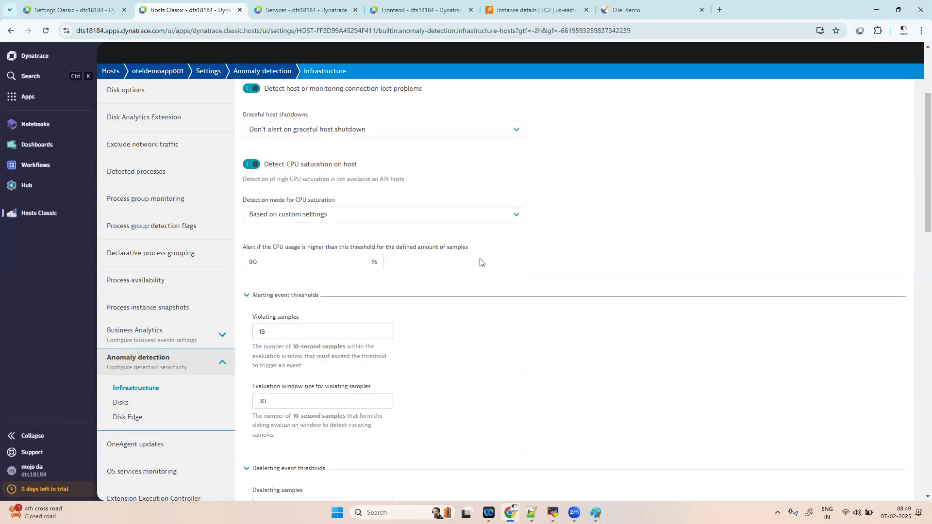
pyautogui.click(267, 266)
pyautogui.press('BackSpace')
pyautogui.press('BackSpace')
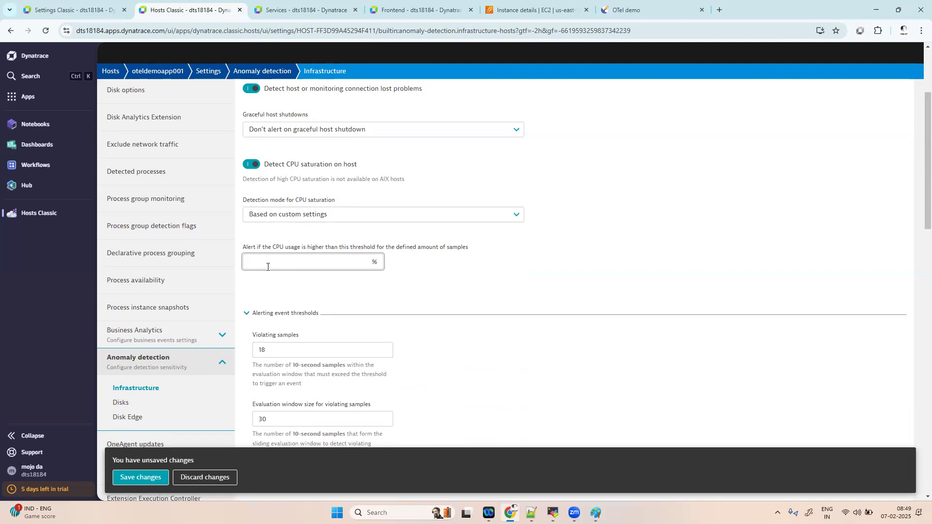
pyautogui.write('85')
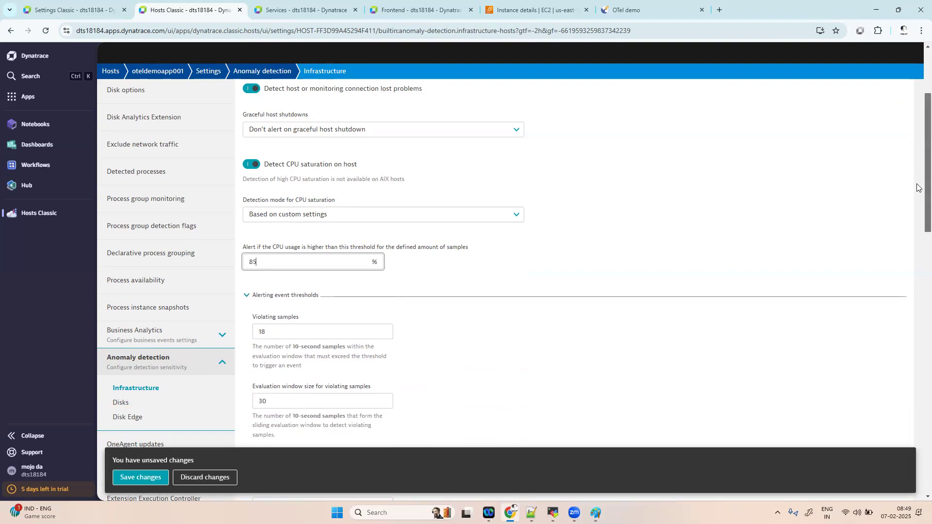
pyautogui.scroll(3, 403, 219)
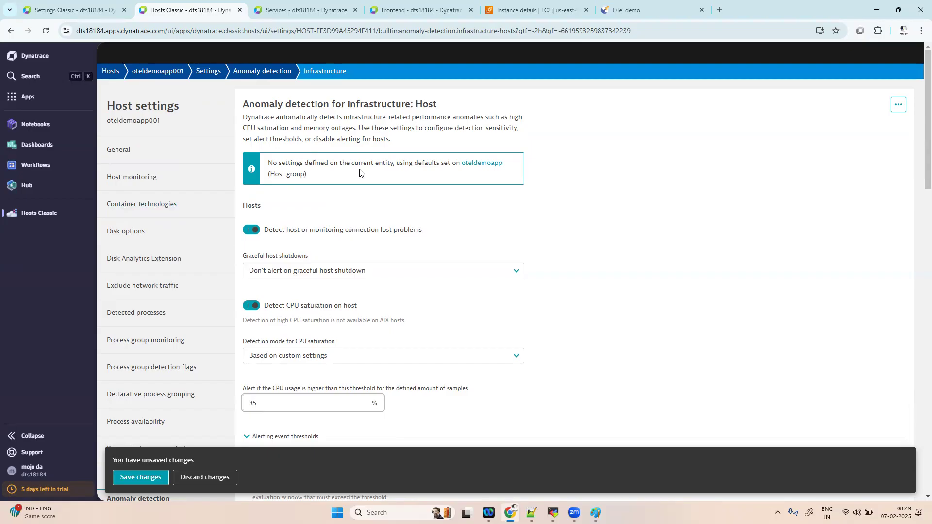
pyautogui.click(143, 480)
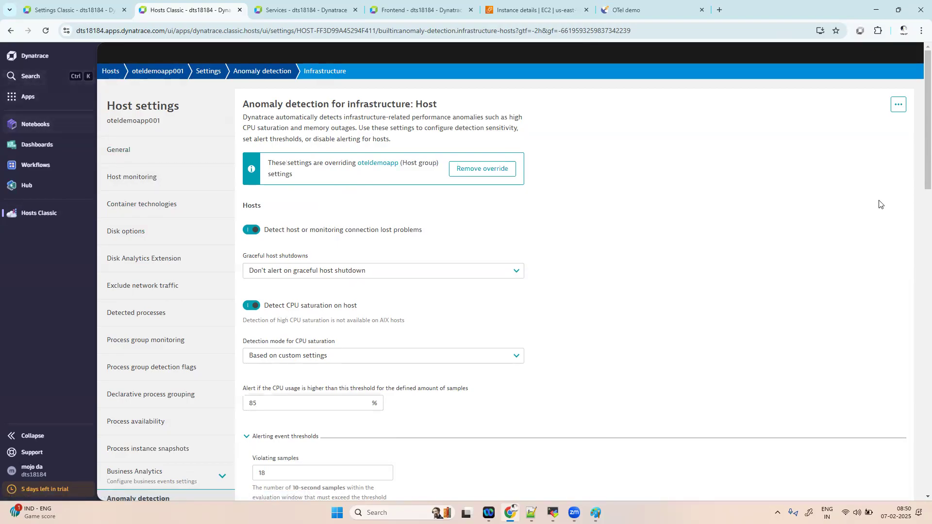
# Review the host's override notice and CPU alerting thresholds, and display the detection modes for high memory usage.
pyautogui.moveTo(928, 133); pyautogui.dragTo(928, 198)
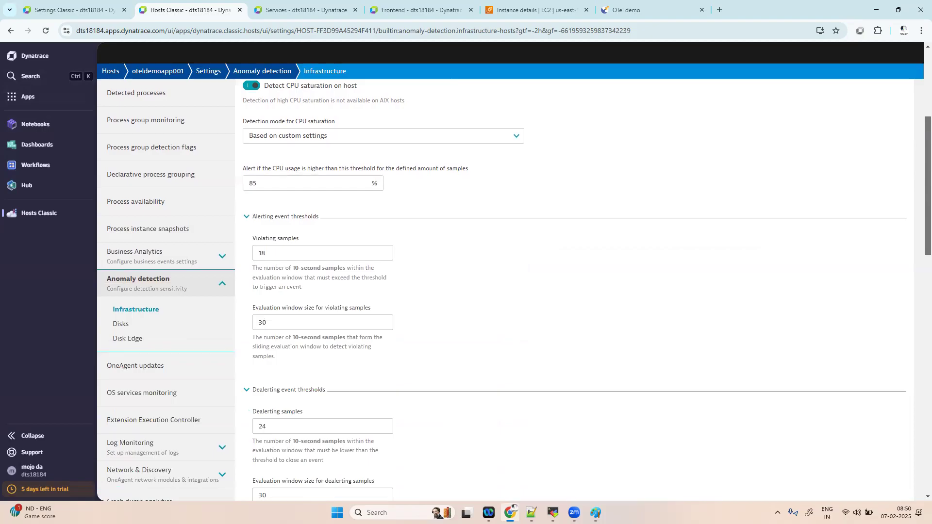
pyautogui.moveTo(925, 221); pyautogui.dragTo(917, 117)
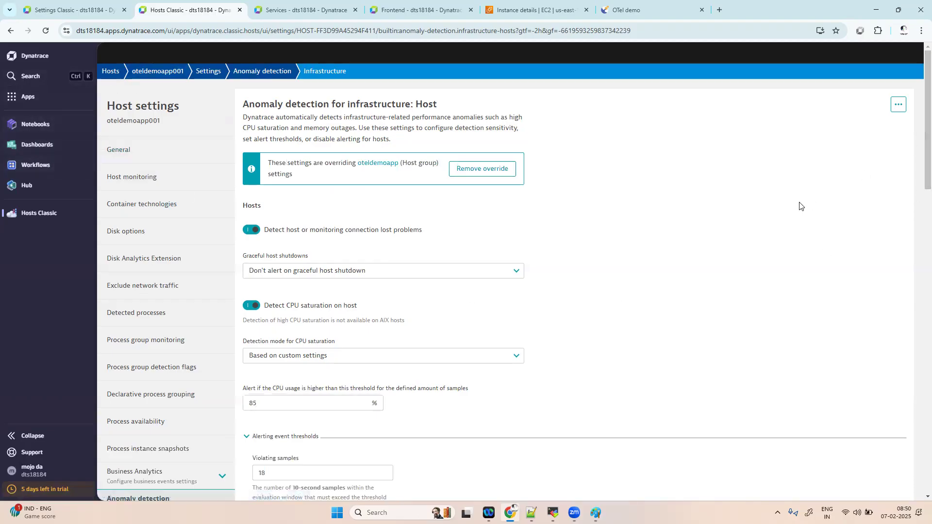
pyautogui.moveTo(917, 130); pyautogui.dragTo(912, 304)
pyautogui.click(312, 326)
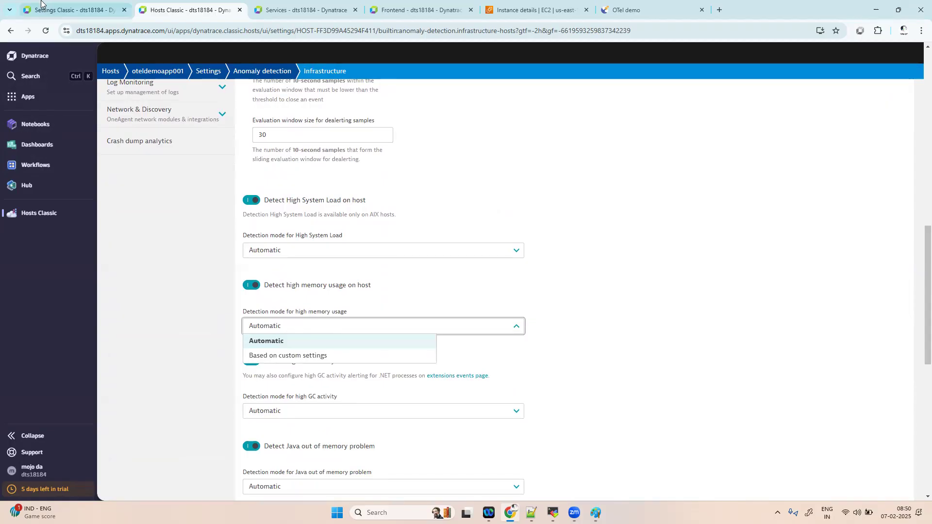
# In the global Hosts anomaly detection settings, switch high memory usage detection to custom settings and save the changes.
pyautogui.click(73, 10)
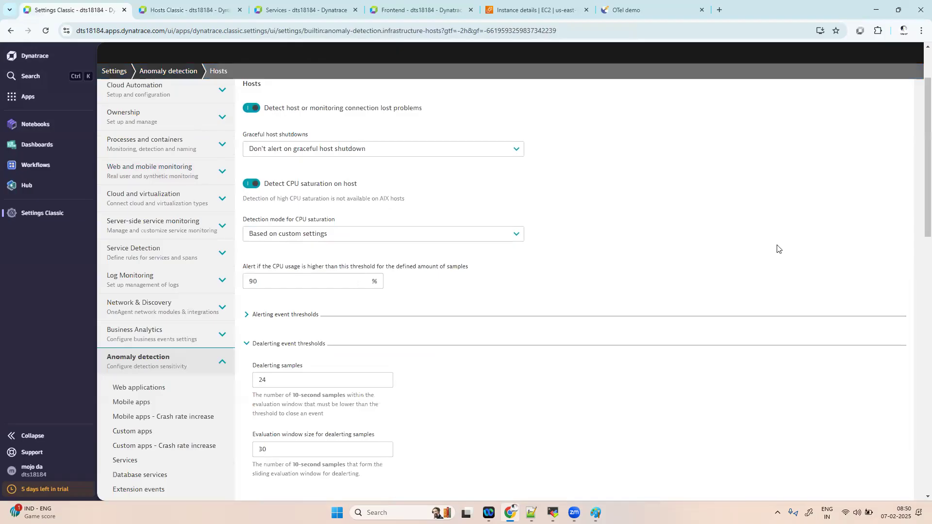
pyautogui.moveTo(918, 145); pyautogui.dragTo(918, 119)
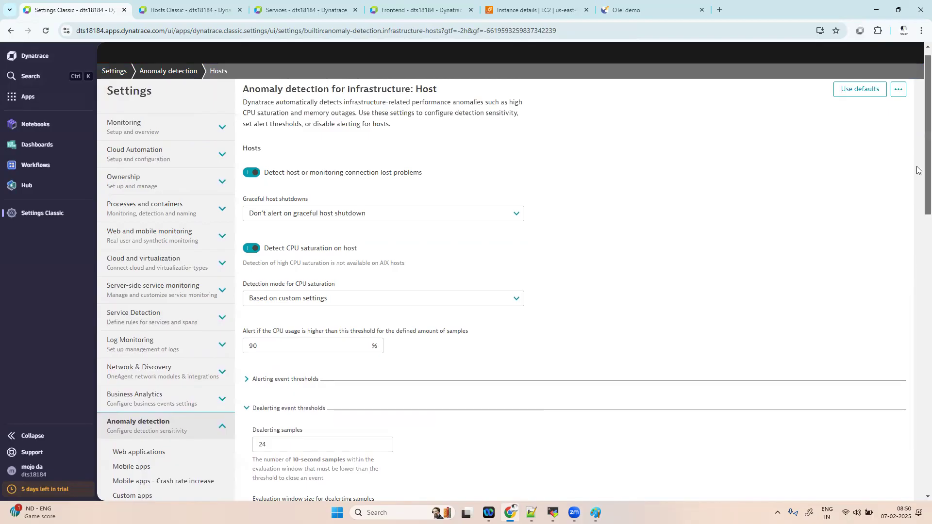
pyautogui.scroll(-8, 920, 150)
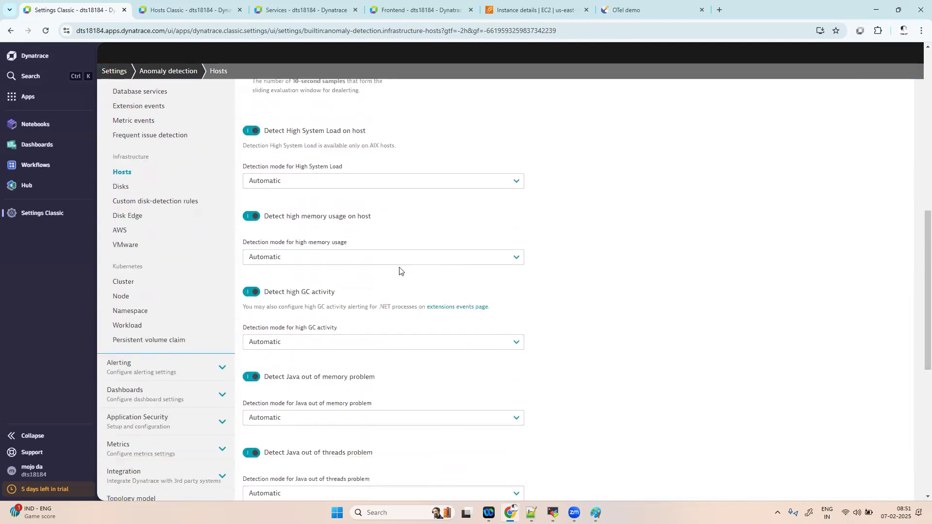
pyautogui.click(340, 261)
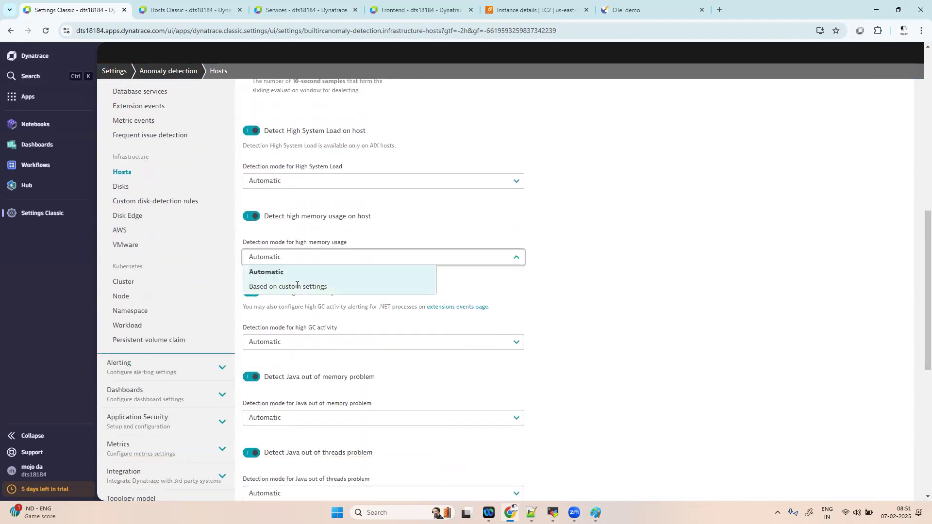
pyautogui.click(296, 287)
pyautogui.click(271, 326)
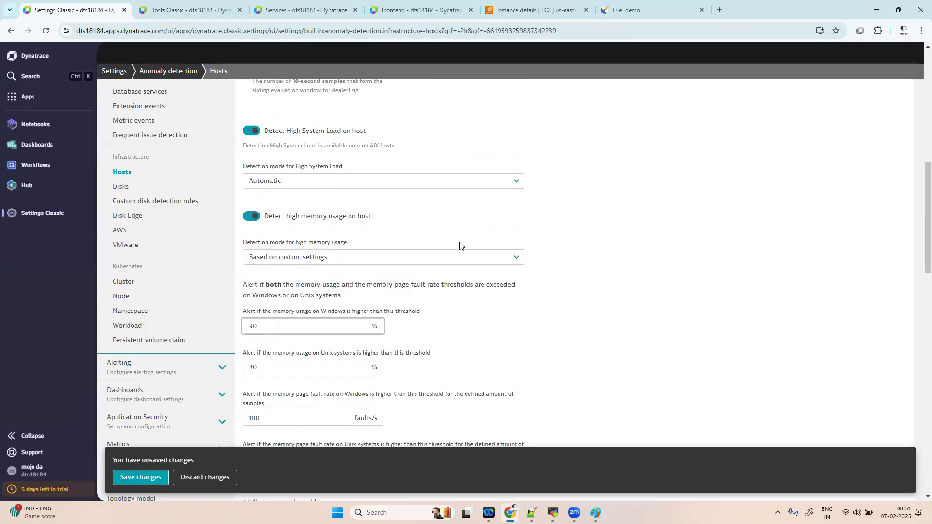
pyautogui.click(135, 477)
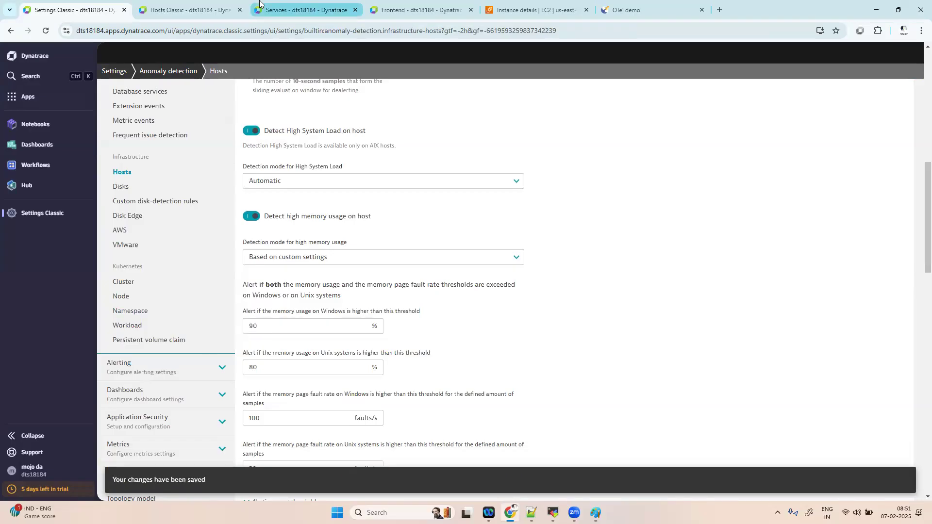
# Return to the oteldemoapp001 host's anomaly detection settings and check its high memory usage detection mode.
pyautogui.click(187, 10)
pyautogui.click(697, 261)
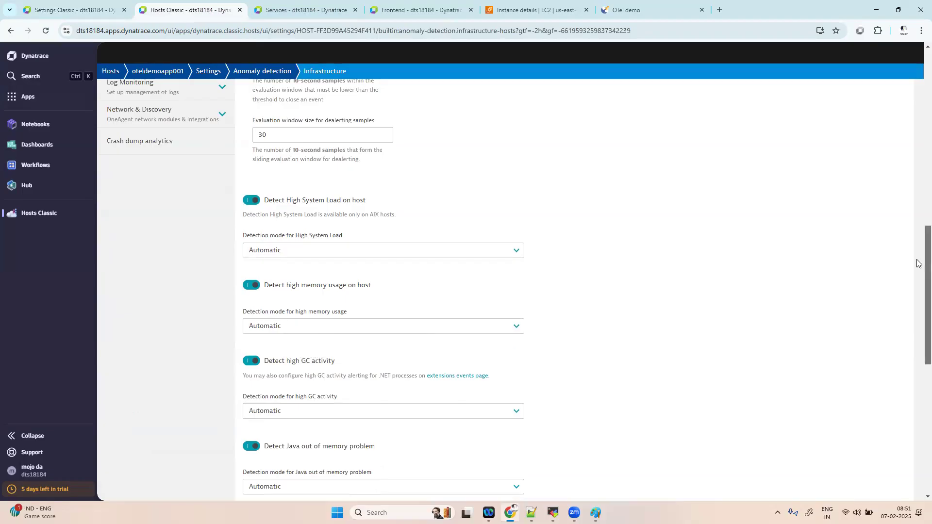
pyautogui.scroll(-4, 919, 272)
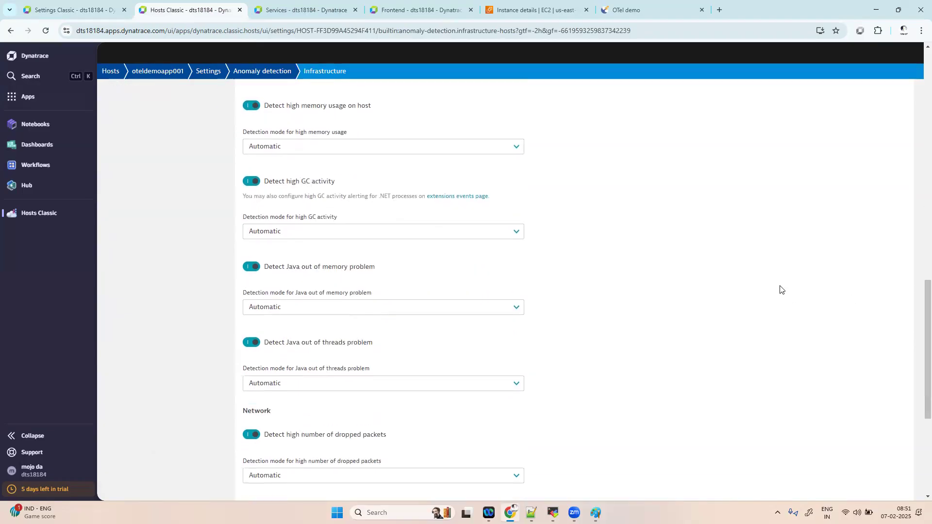
# Go back to the oteldemoapp001 host overview and reopen the host's settings.
pyautogui.click(158, 71)
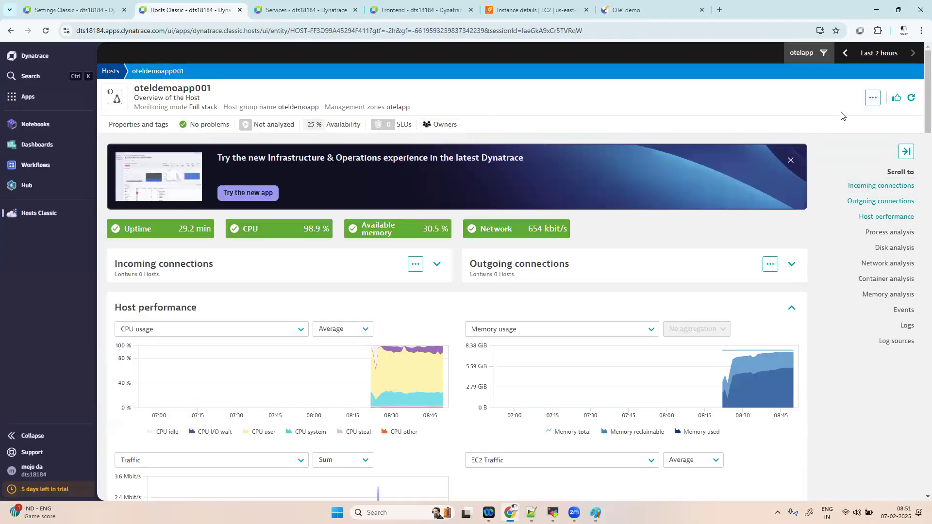
pyautogui.click(873, 98)
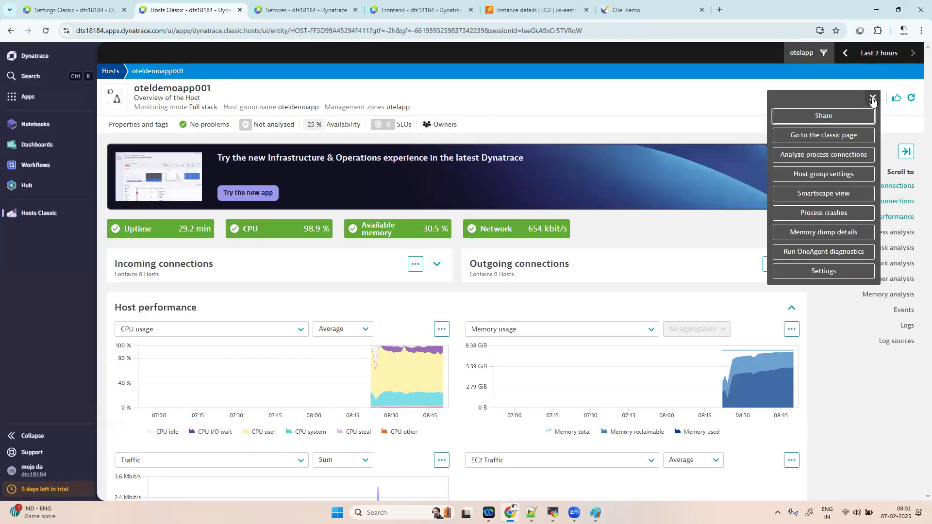
pyautogui.click(825, 271)
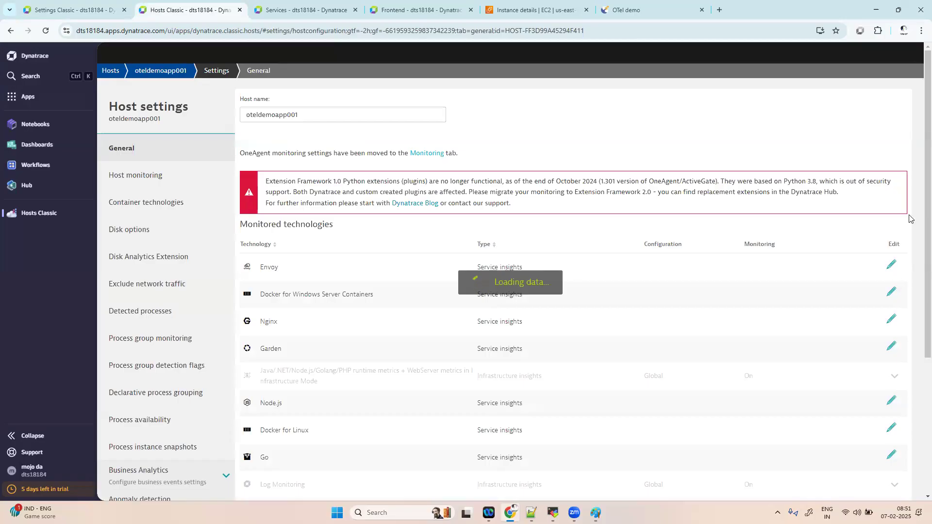
# Open the infrastructure anomaly detection settings of the oteldemoapp001 host.
pyautogui.moveTo(918, 174); pyautogui.dragTo(917, 323)
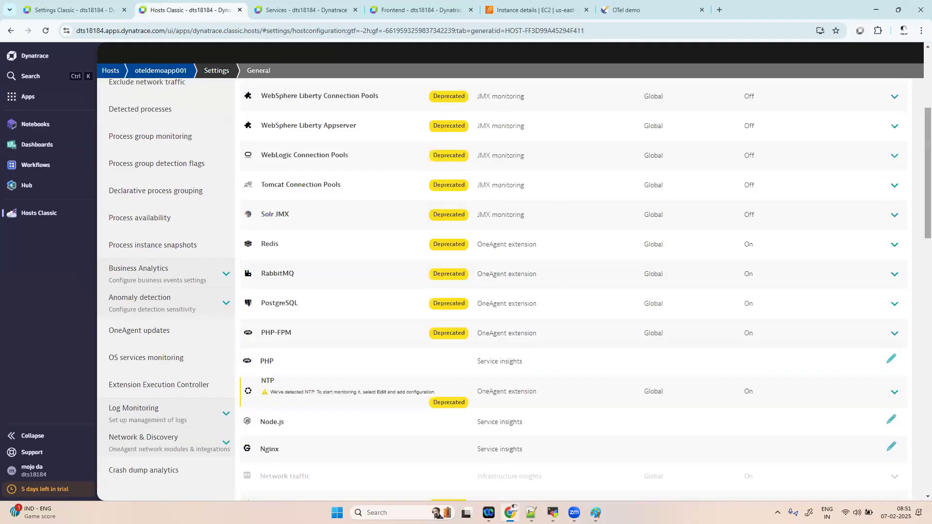
pyautogui.moveTo(917, 207); pyautogui.dragTo(919, 148)
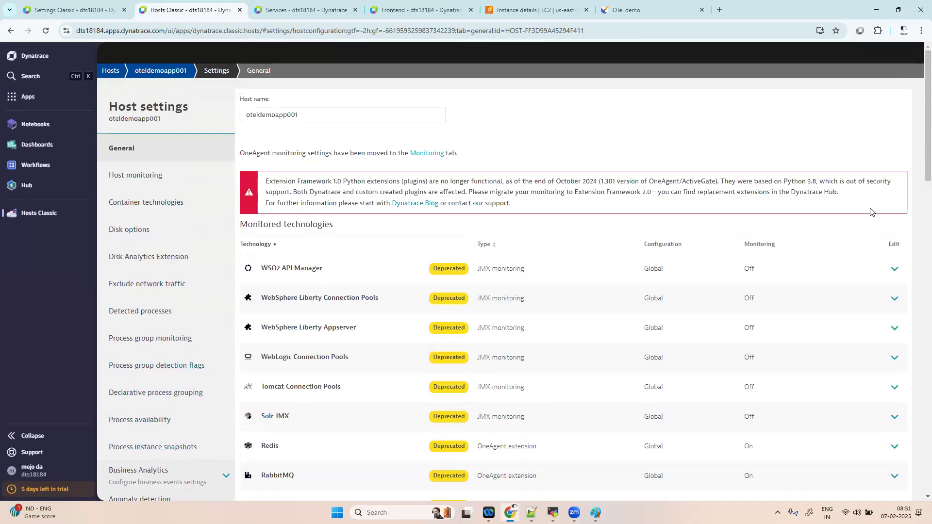
pyautogui.moveTo(919, 153); pyautogui.dragTo(919, 230)
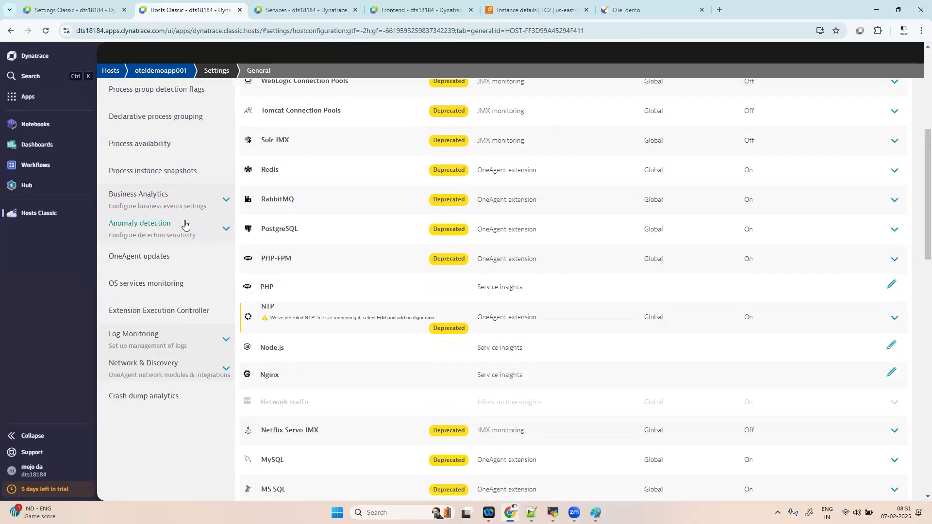
pyautogui.click(168, 228)
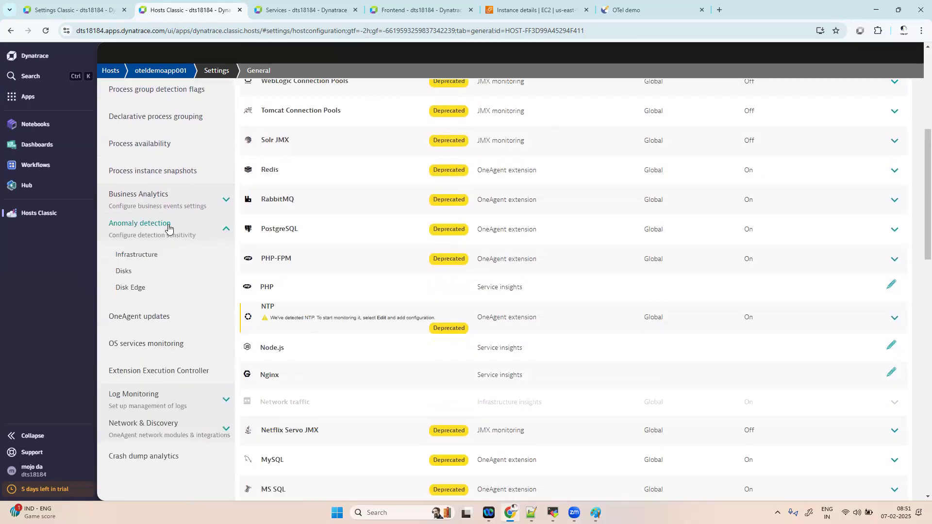
pyautogui.click(143, 256)
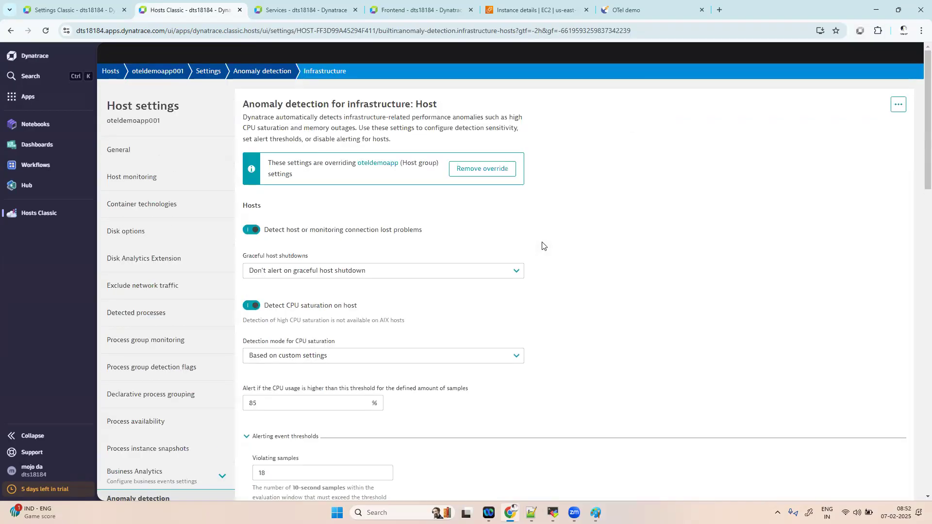
# Set the host's high memory usage detection mode to "Based on custom settings" and save the changes.
pyautogui.scroll(-3, 919, 166)
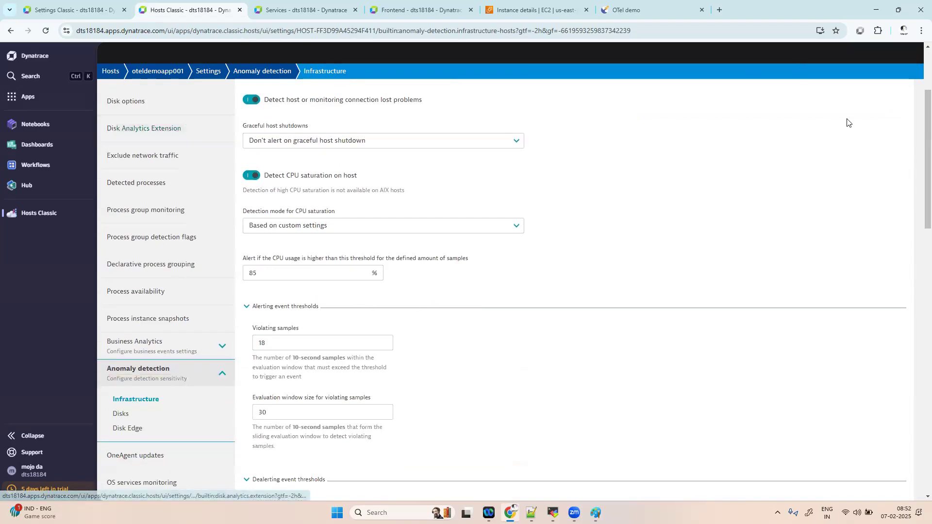
pyautogui.moveTo(916, 116); pyautogui.dragTo(914, 247)
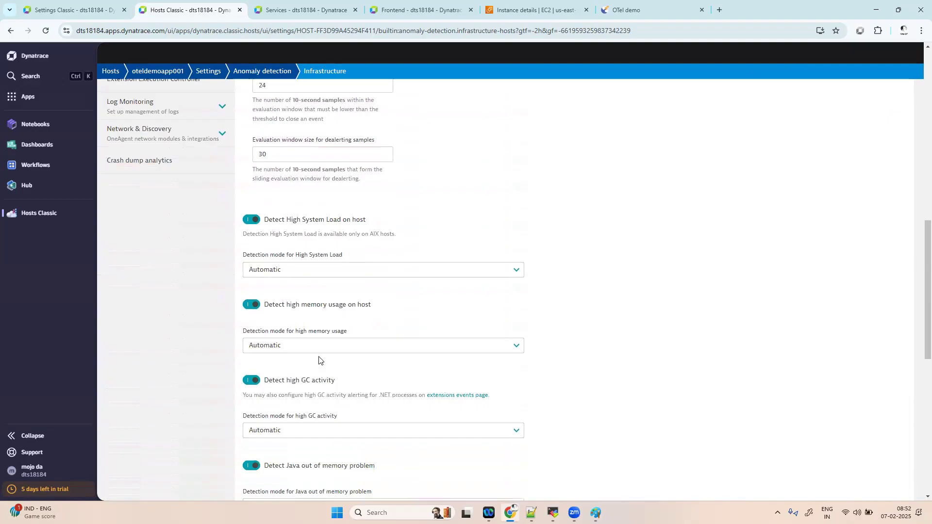
pyautogui.click(296, 346)
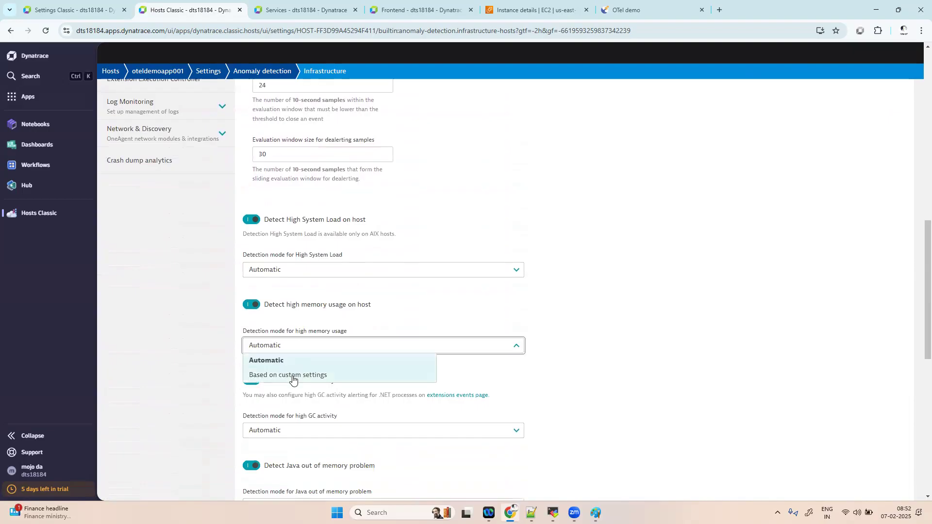
pyautogui.click(293, 376)
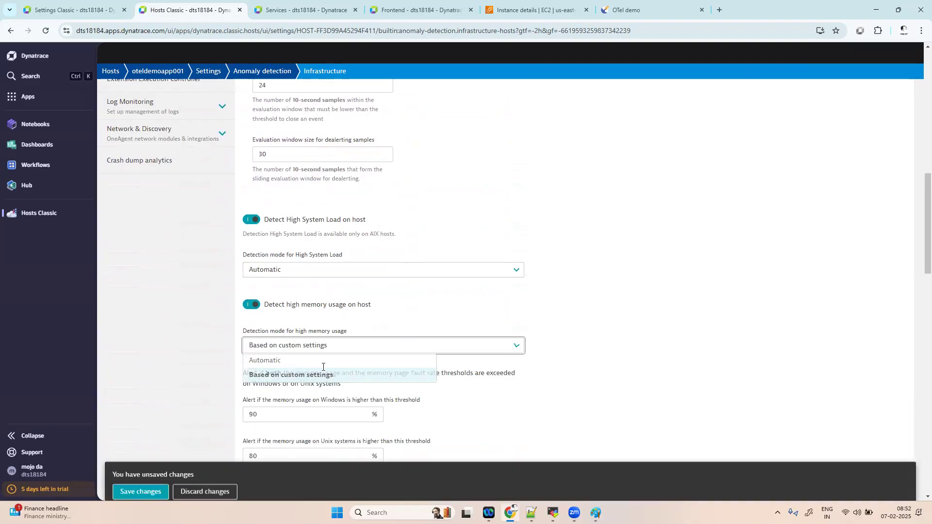
pyautogui.click(155, 492)
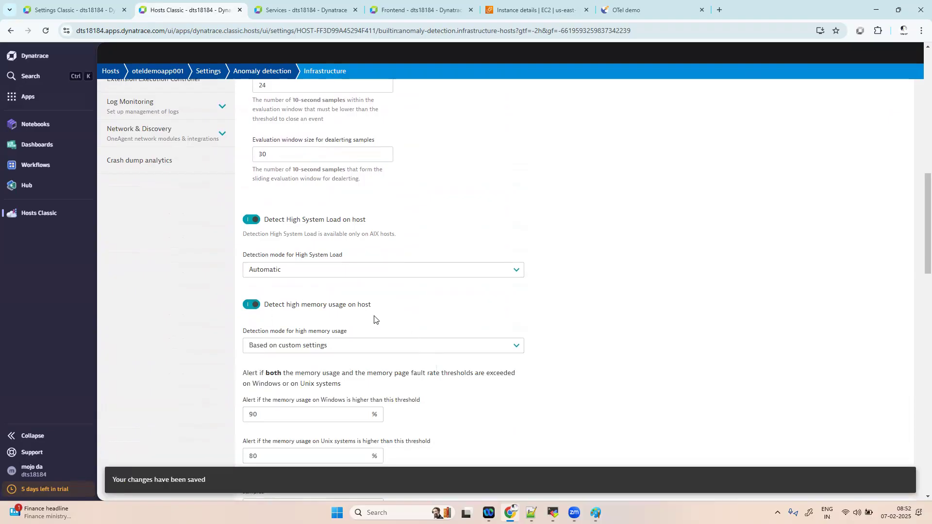
pyautogui.moveTo(920, 229); pyautogui.dragTo(917, 95)
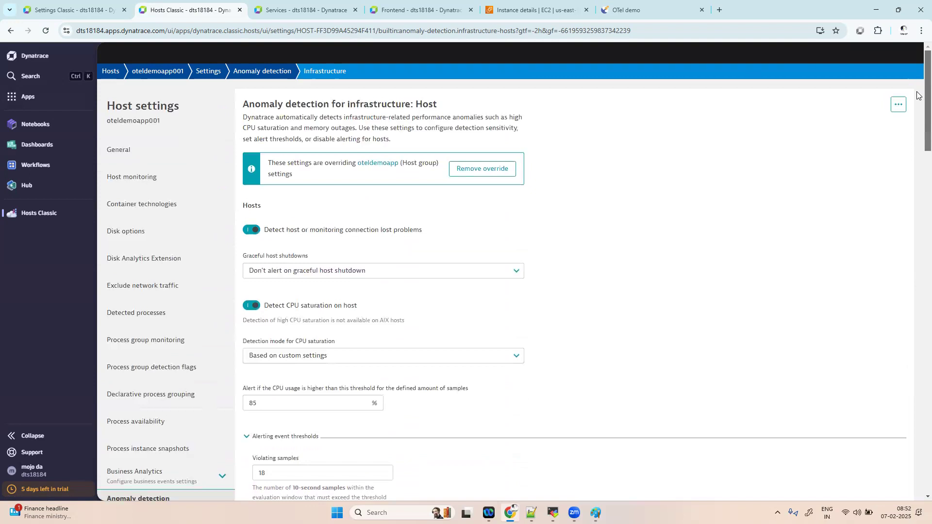
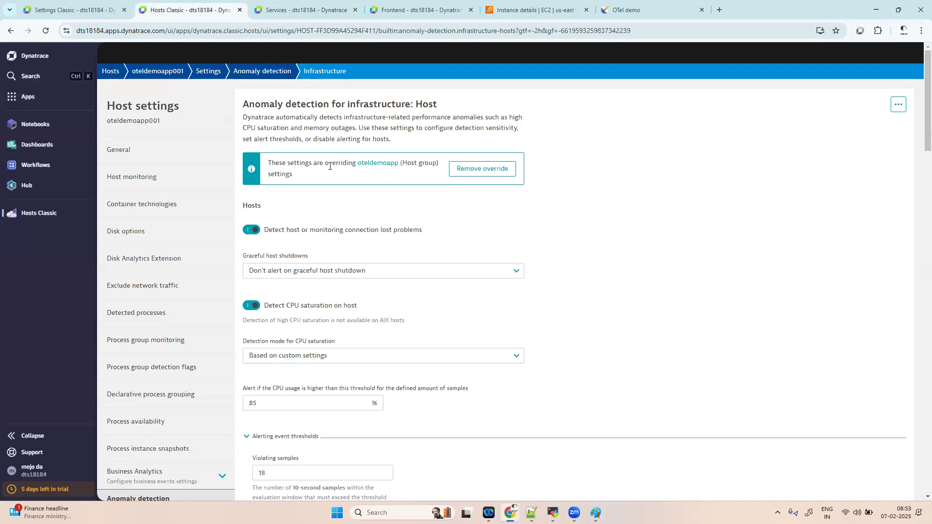
# Compare the CPU and memory thresholds in the global Hosts anomaly detection settings with the oteldemoapp001 host's overriding settings.
pyautogui.click(51, 9)
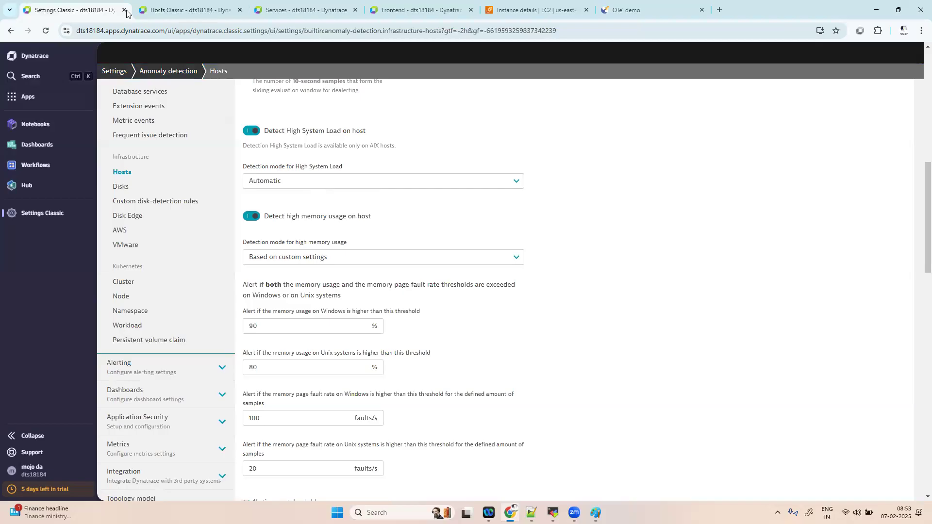
pyautogui.moveTo(917, 231); pyautogui.dragTo(926, 150)
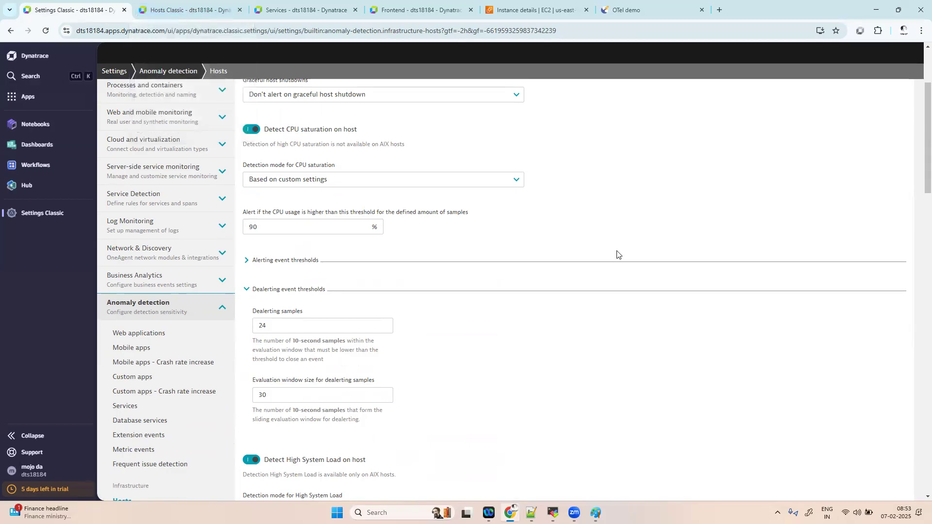
pyautogui.scroll(-9, 918, 154)
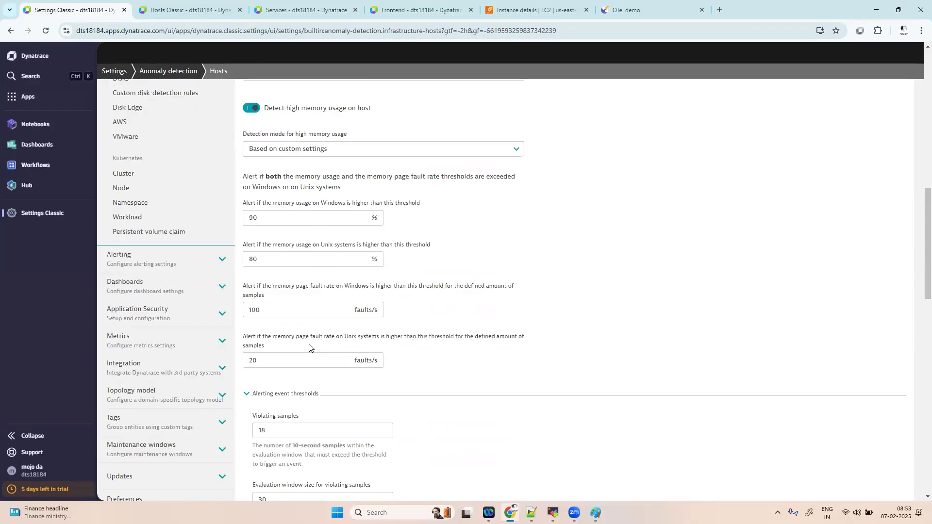
pyautogui.click(183, 6)
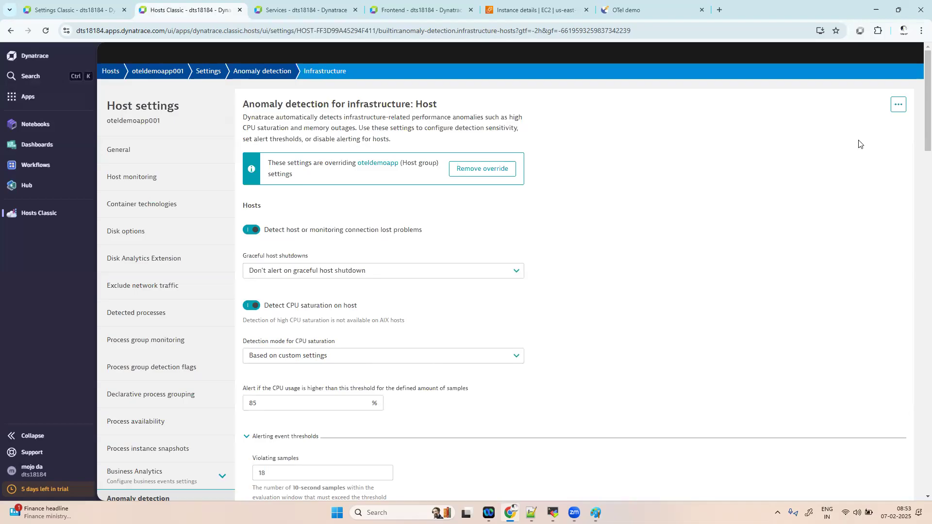
pyautogui.moveTo(925, 110)
pyautogui.mouseDown()
pyautogui.moveTo(917, 457)
pyautogui.moveTo(916, 108)
pyautogui.mouseUp()
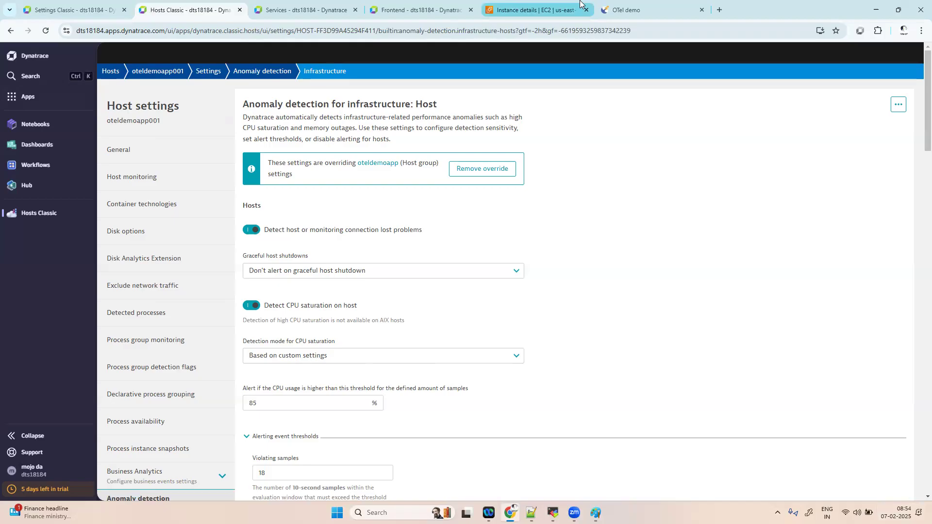
pyautogui.moveTo(581, 3)
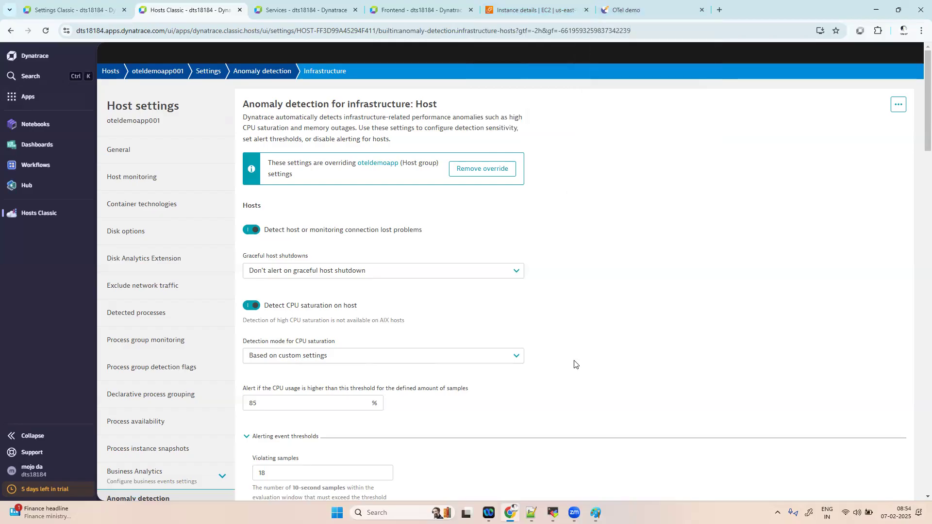
# Check the Frontend applications overview, and open the full list of services in the Services explorer.
pyautogui.click(328, 5)
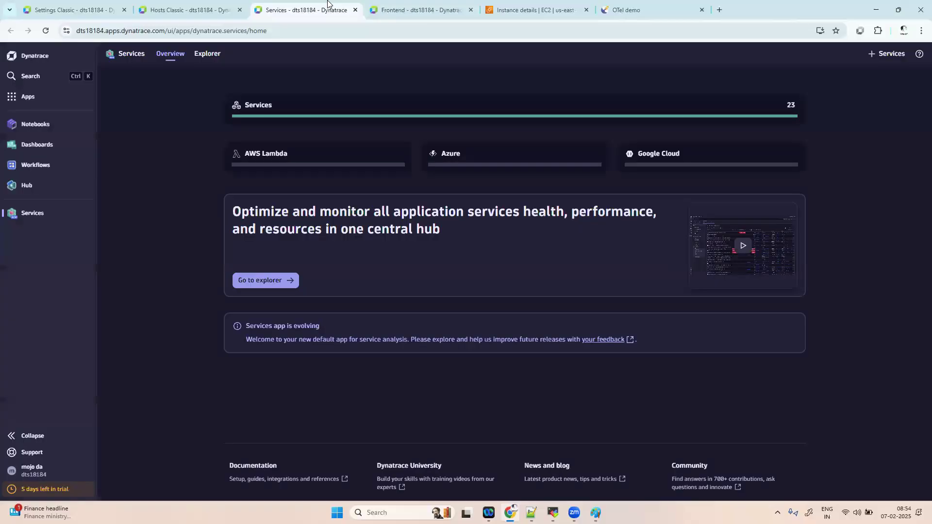
pyautogui.click(407, 14)
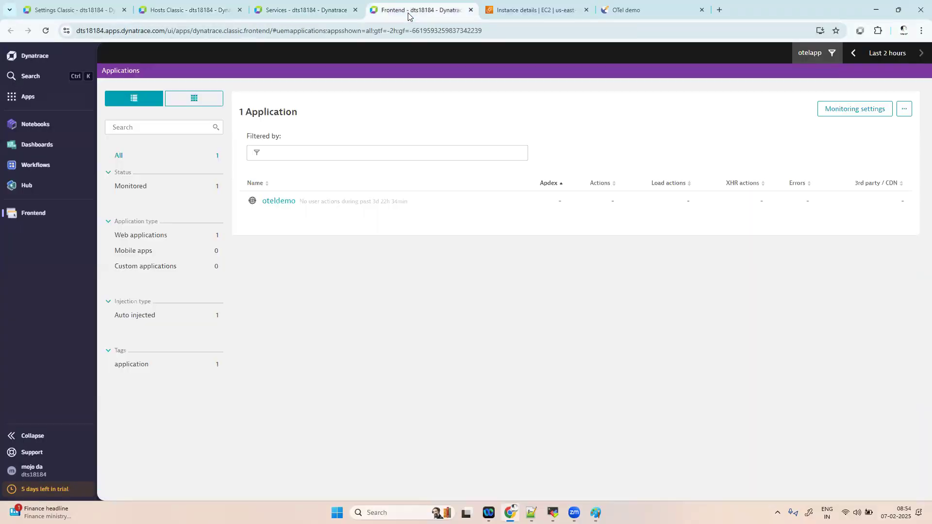
pyautogui.click(334, 6)
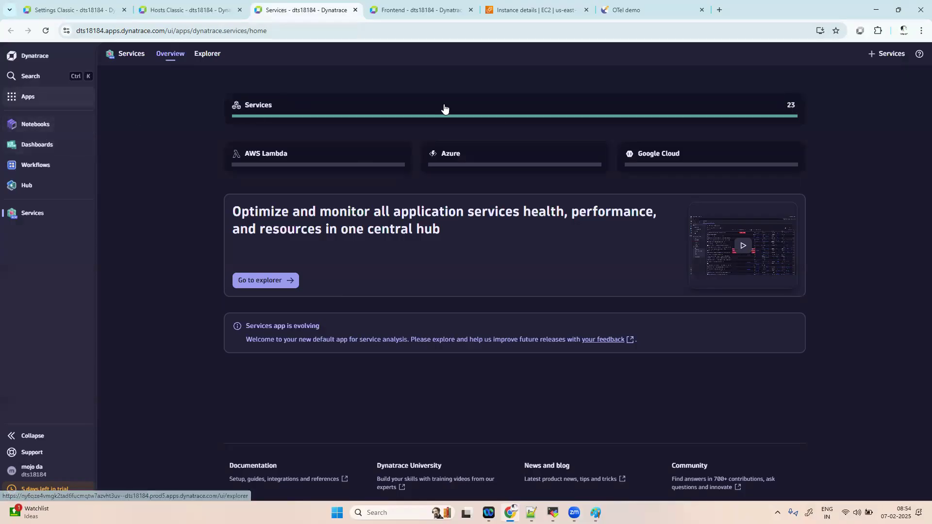
pyautogui.click(793, 106)
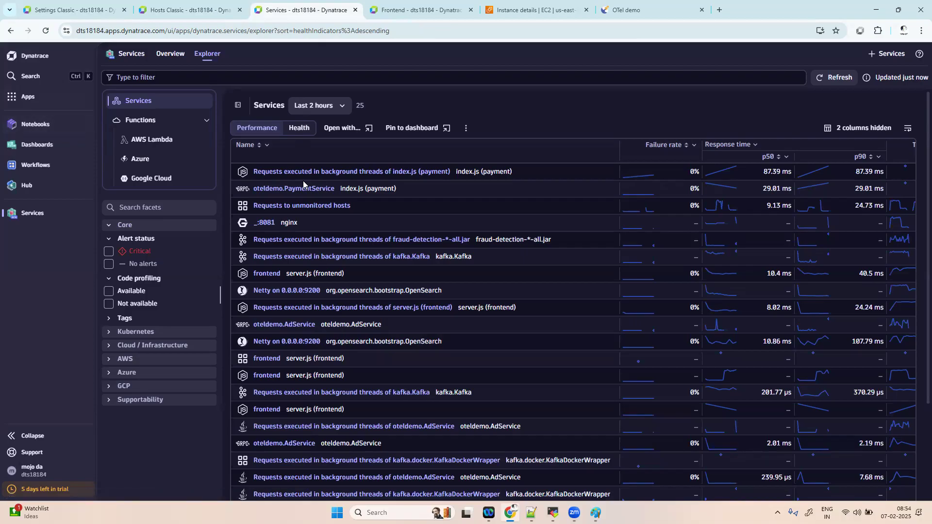
# Search the installed apps for "ser" and open Services Classic in a new browser tab.
pyautogui.click(49, 97)
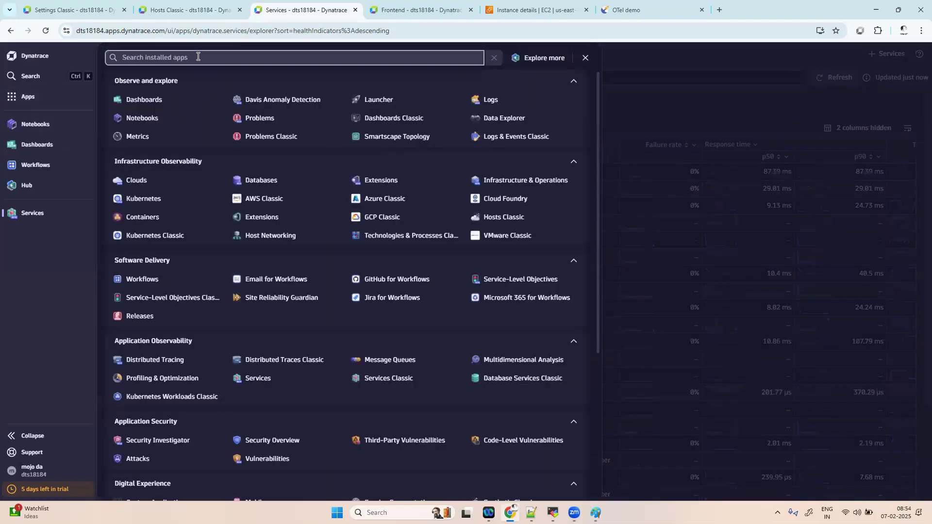
pyautogui.write('ser')
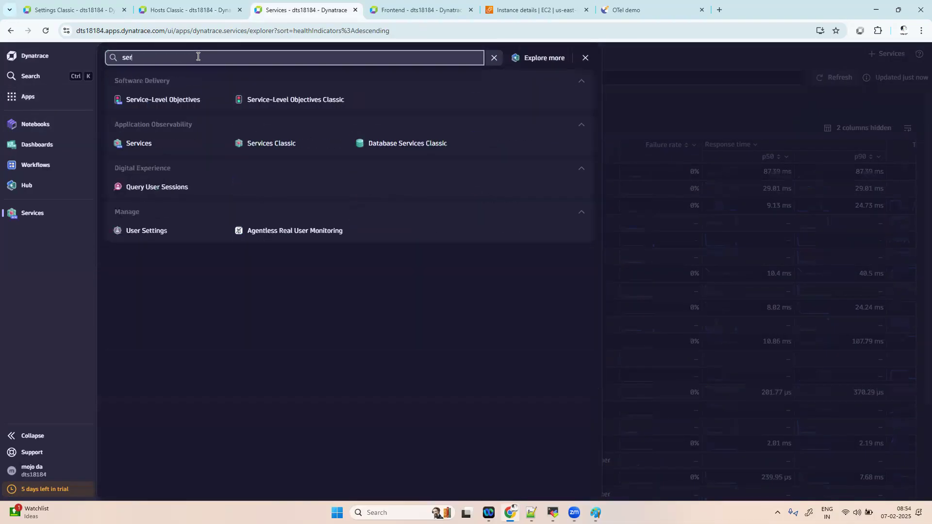
pyautogui.rightClick(272, 147)
pyautogui.click(292, 159)
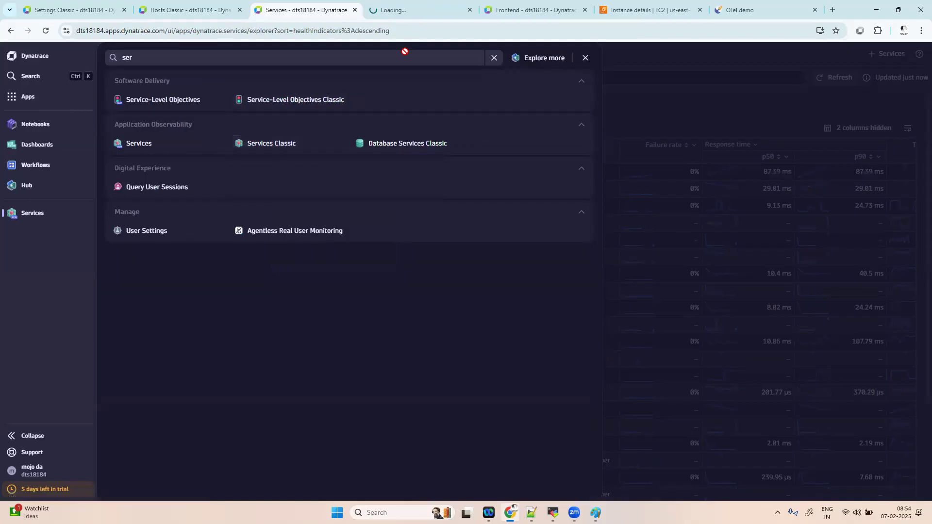
pyautogui.click(417, 11)
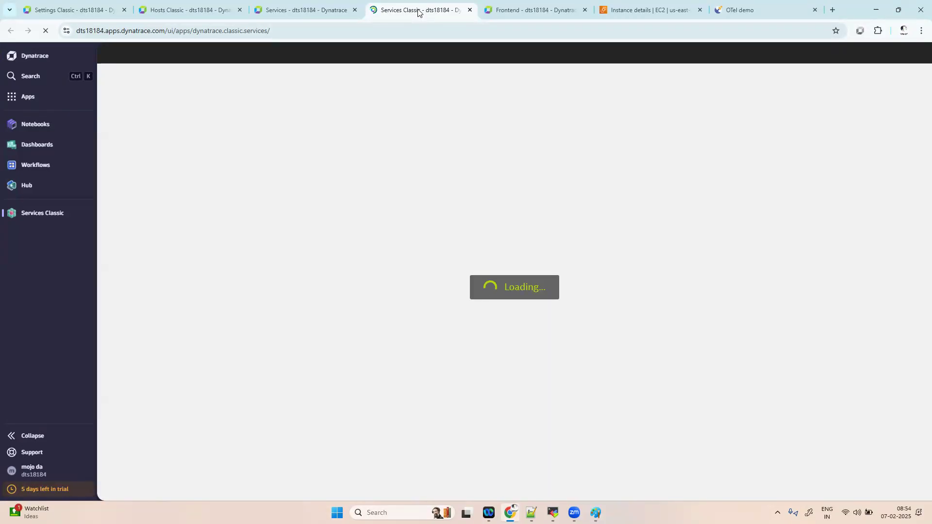
# Return to the Services explorer, close the app search, and look through the account menu's environment and appearance options.
pyautogui.click(320, 11)
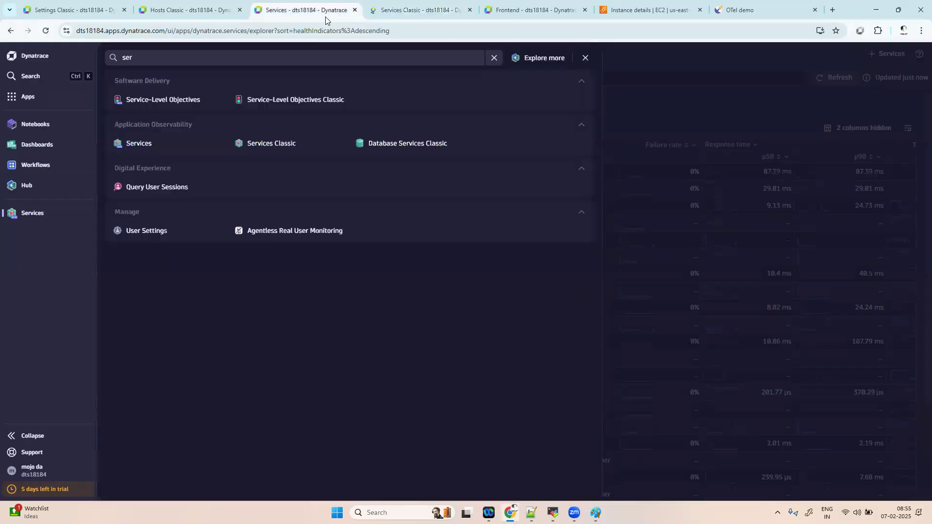
pyautogui.click(666, 106)
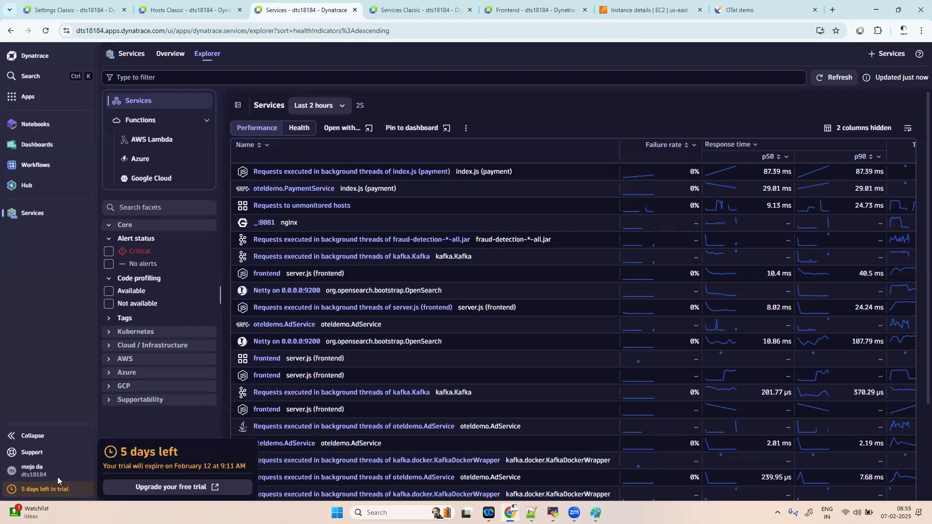
pyautogui.click(22, 471)
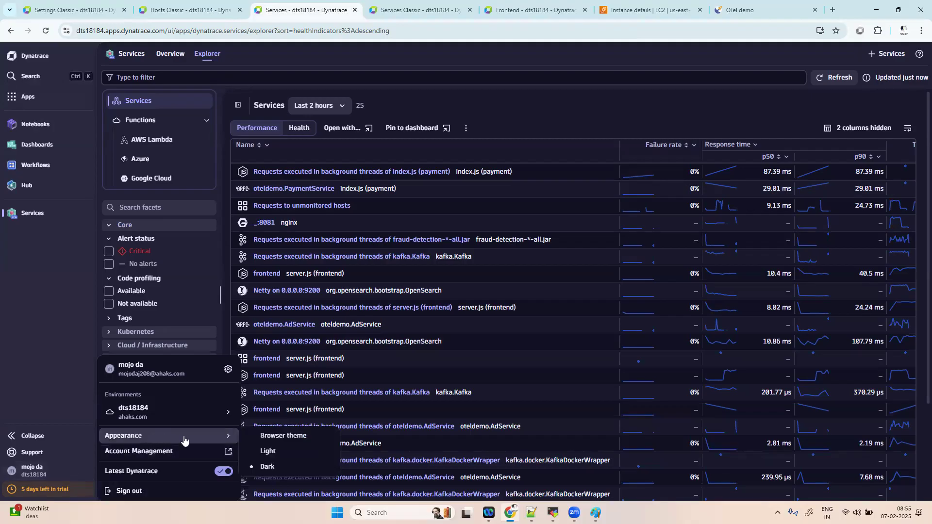
pyautogui.moveTo(203, 416)
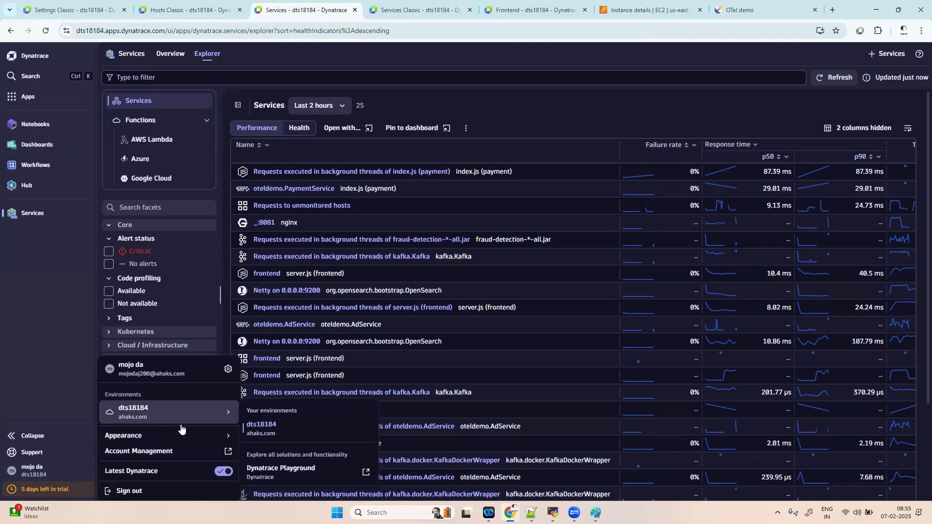
pyautogui.moveTo(180, 436)
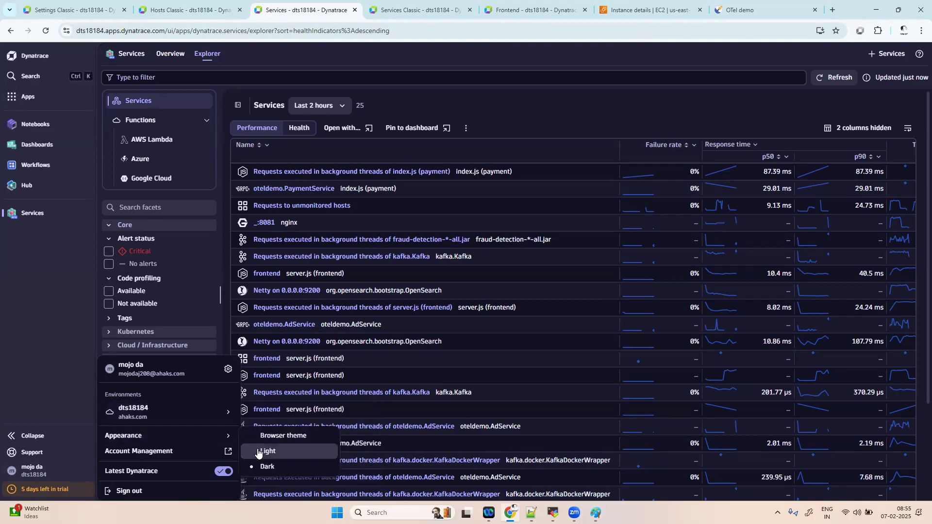
pyautogui.click(511, 110)
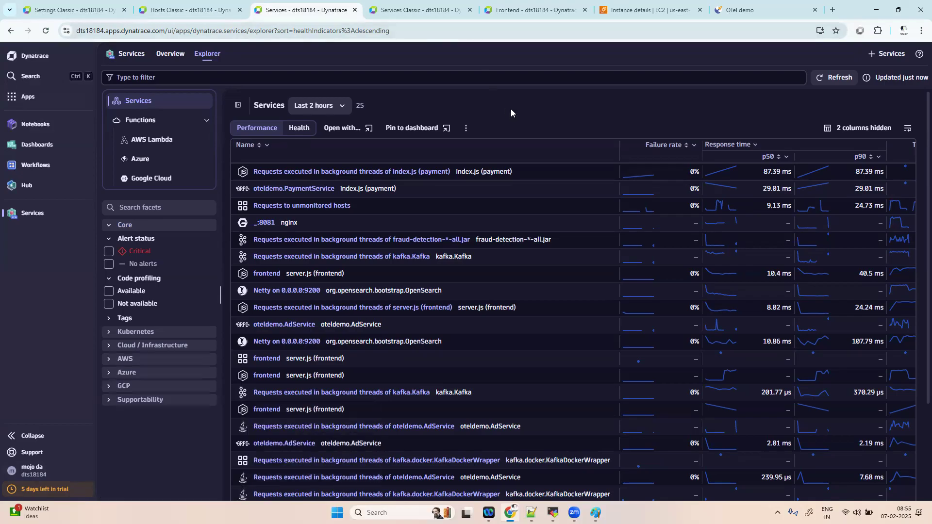
# Compare the service list in Services Classic with the one in the new Services explorer.
pyautogui.moveTo(420, 10)
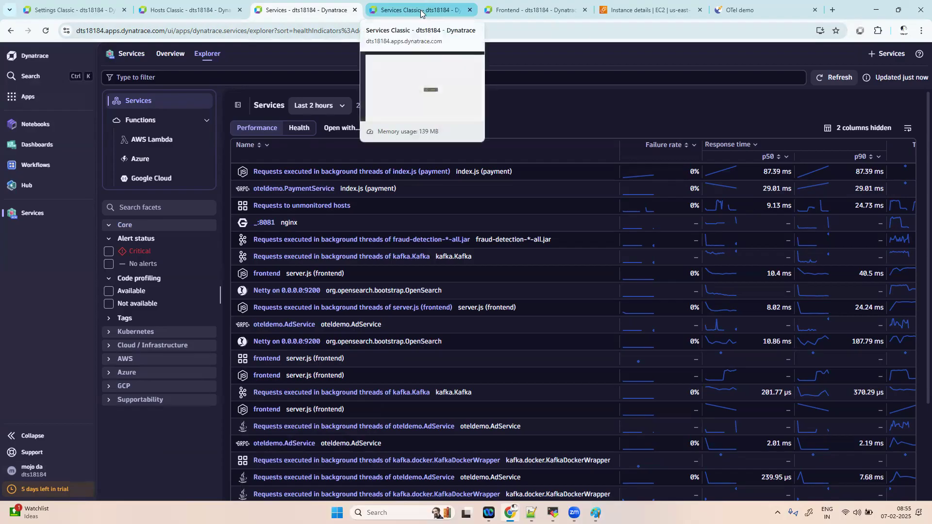
pyautogui.click(420, 9)
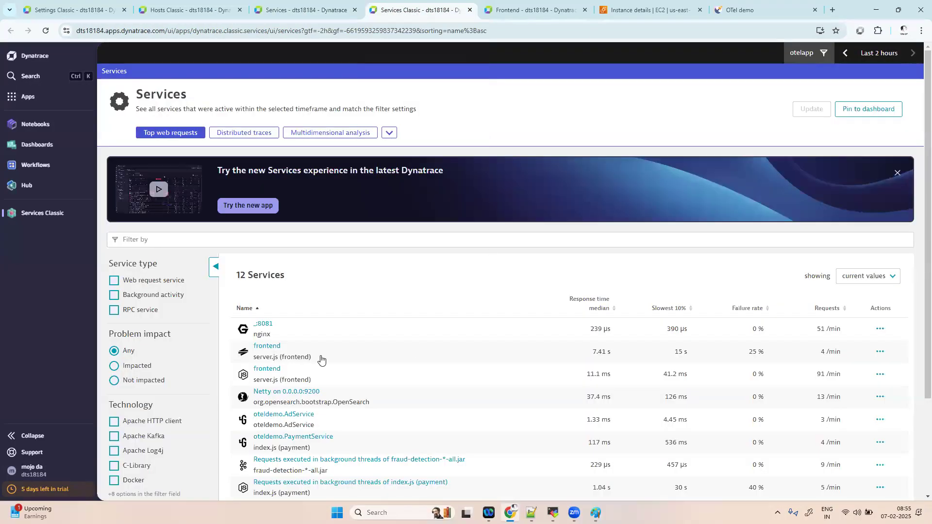
pyautogui.click(318, 6)
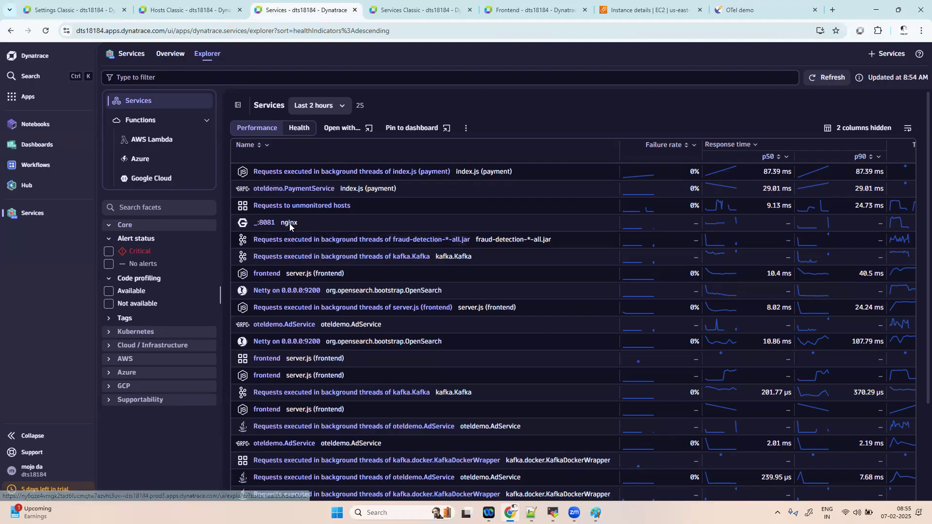
# Open the details of oteldemo.PaymentService from index.js (payment) and review its info, metrics and infrastructure.
pyautogui.click(302, 189)
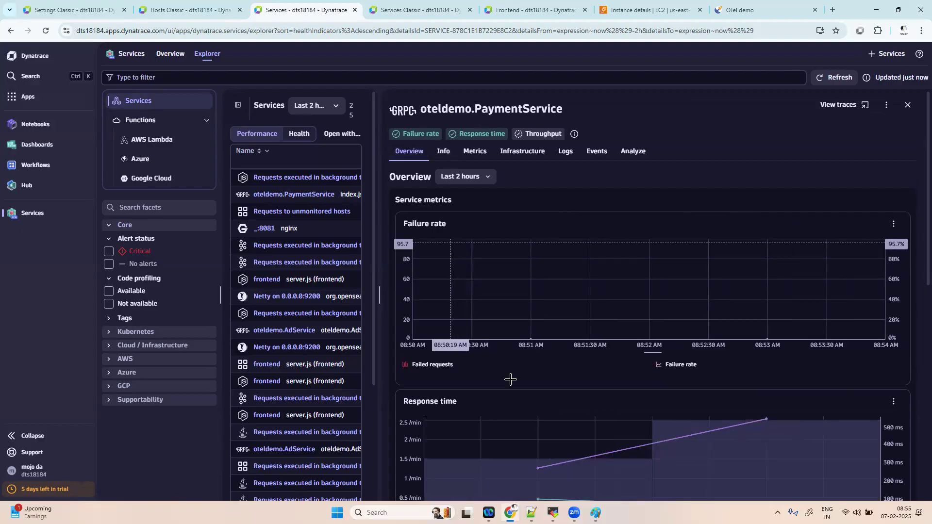
pyautogui.click(444, 152)
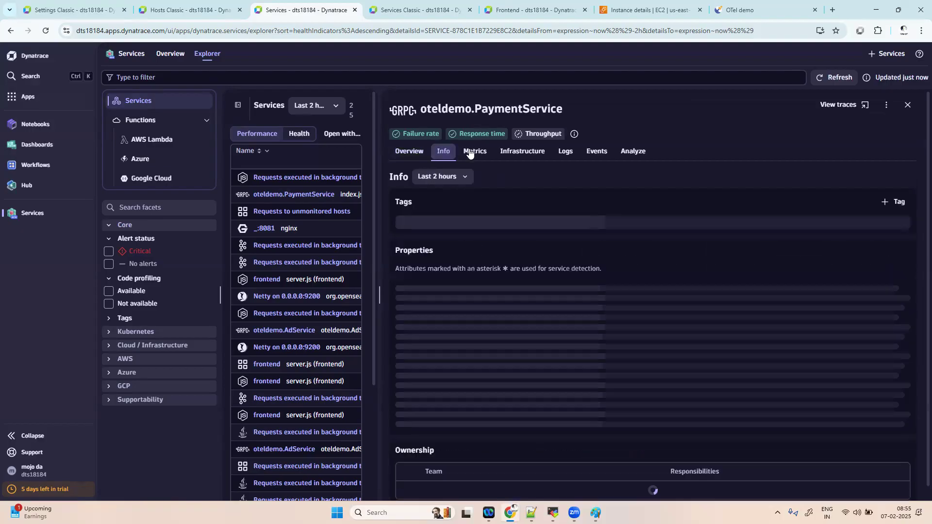
pyautogui.click(473, 152)
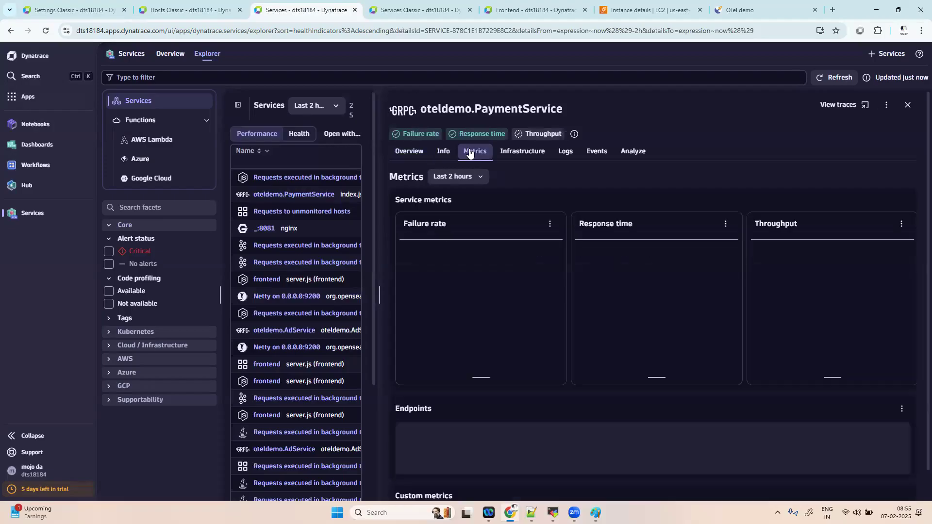
pyautogui.click(516, 152)
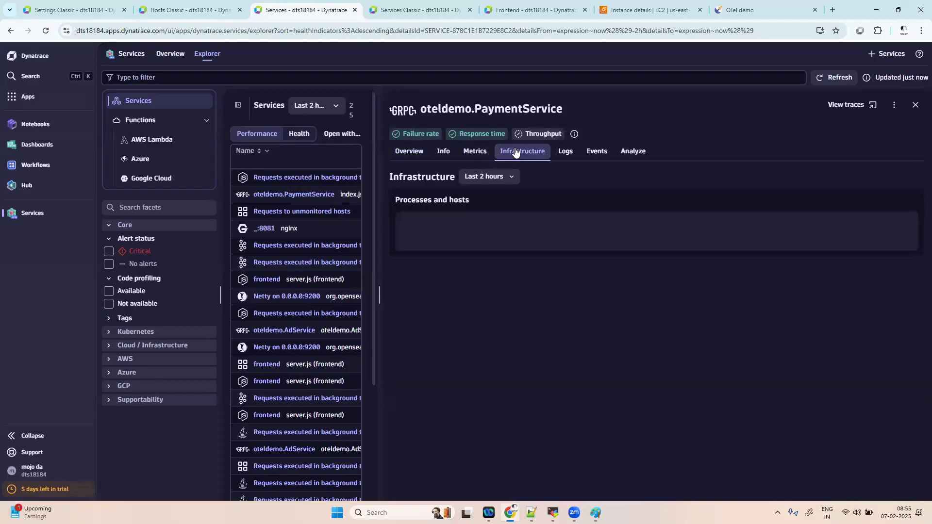
# Run the payment service's log query for the last 100 error and warning logs, and look over its events and analysis options.
pyautogui.click(565, 152)
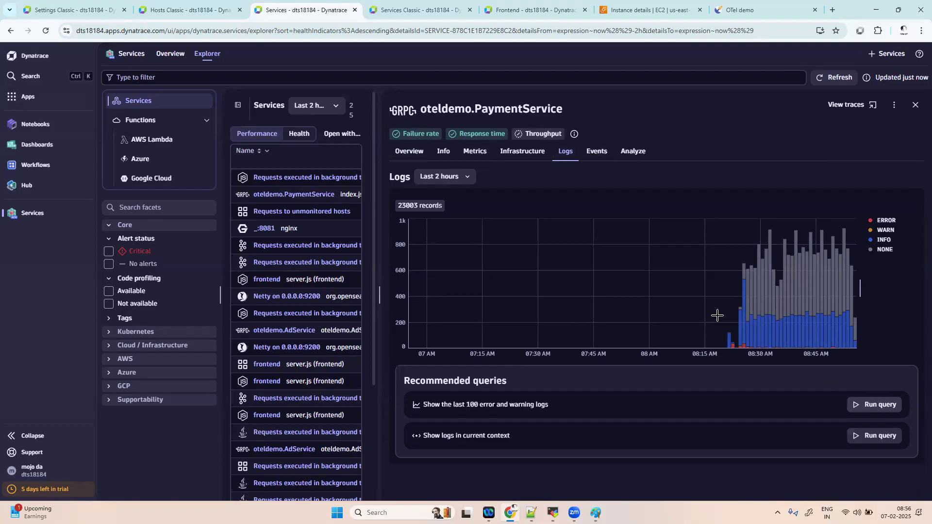
pyautogui.click(889, 406)
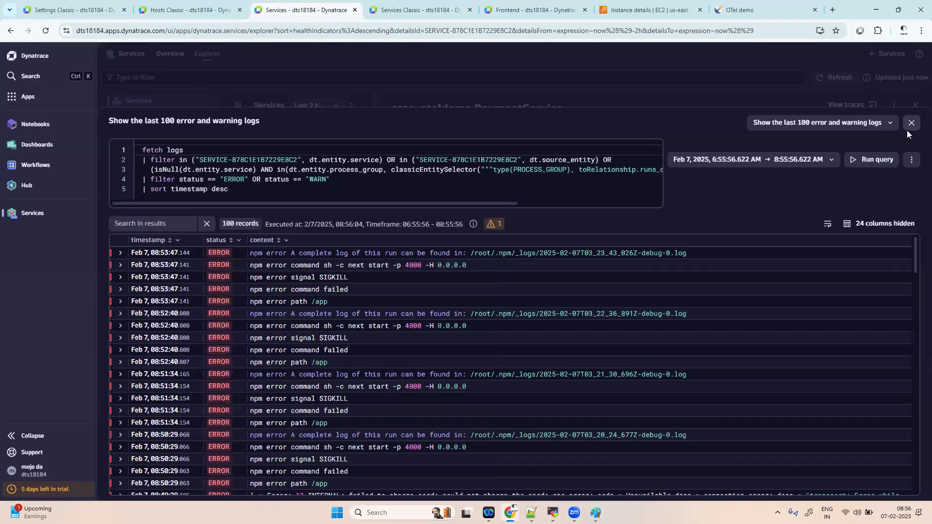
pyautogui.click(909, 126)
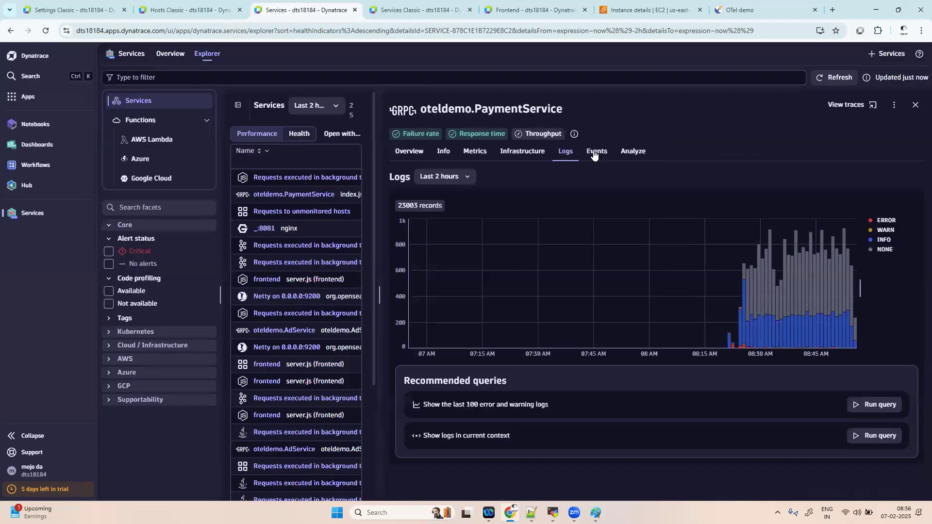
pyautogui.click(594, 152)
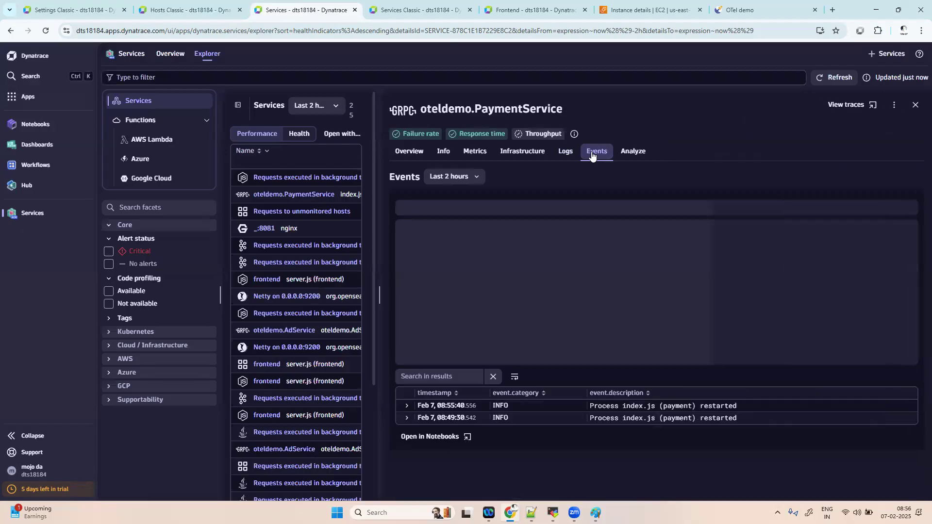
pyautogui.click(630, 155)
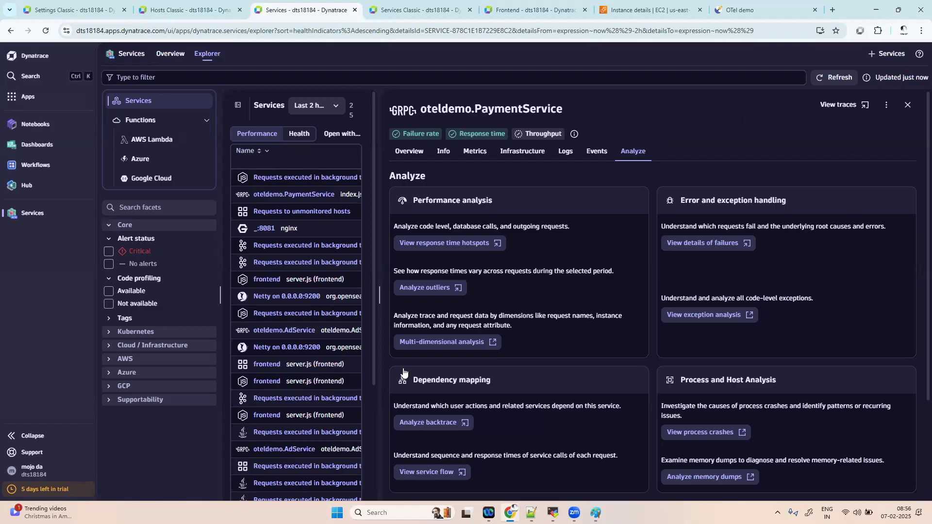
# In the payment service's anomaly detection settings, use fixed thresholds for response time degradations with 300 ms for all requests, and save.
pyautogui.click(887, 105)
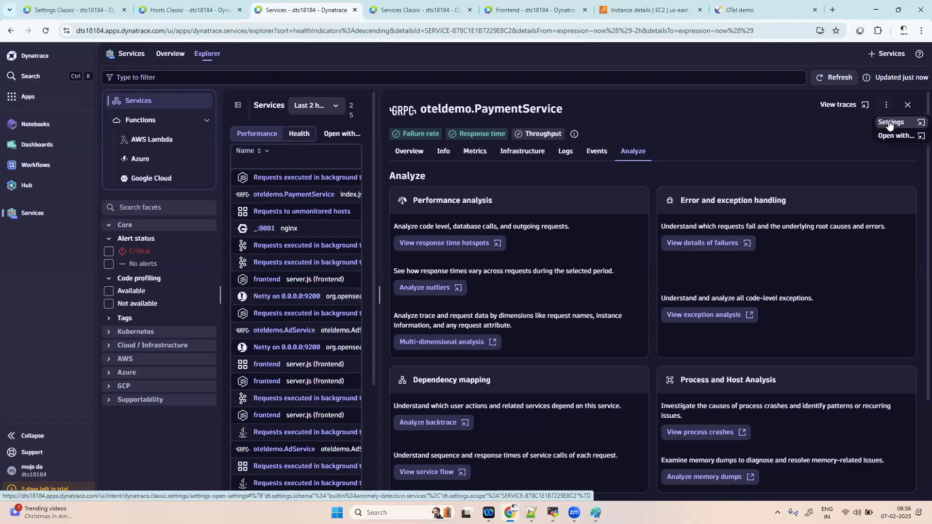
pyautogui.click(890, 125)
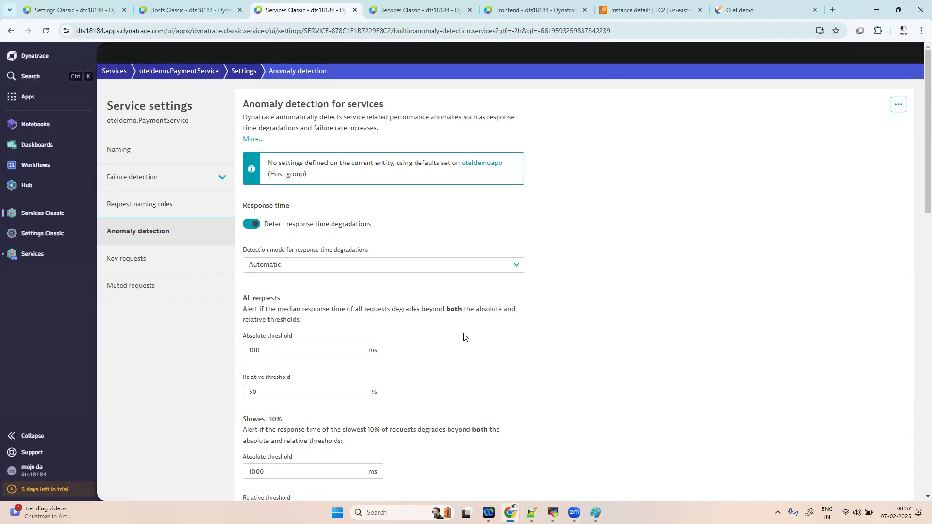
pyautogui.click(400, 266)
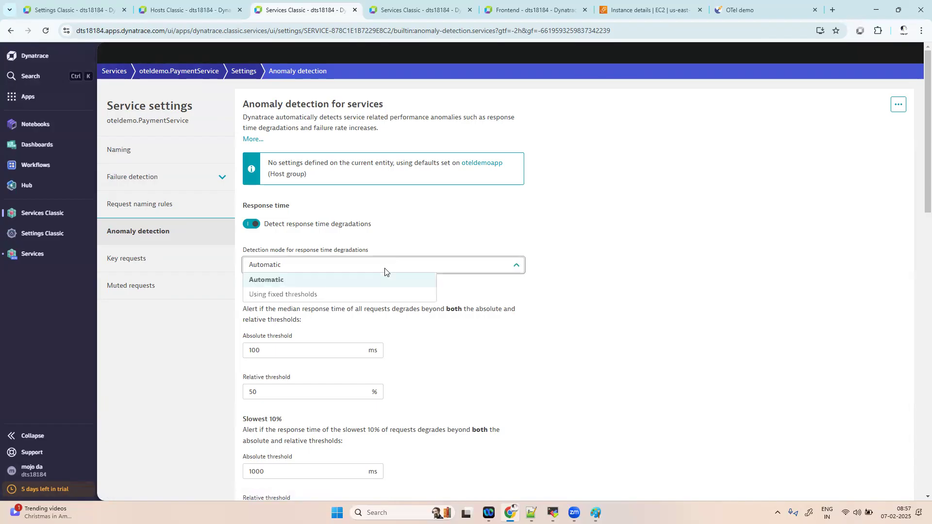
pyautogui.click(287, 295)
pyautogui.click(288, 340)
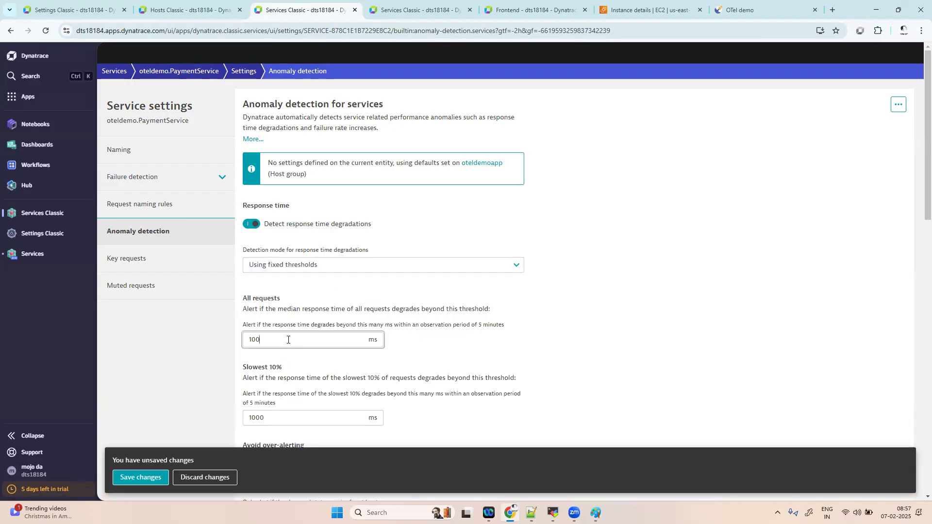
pyautogui.press('BackSpace')
pyautogui.press('BackSpace')
pyautogui.write('300')
pyautogui.click(143, 477)
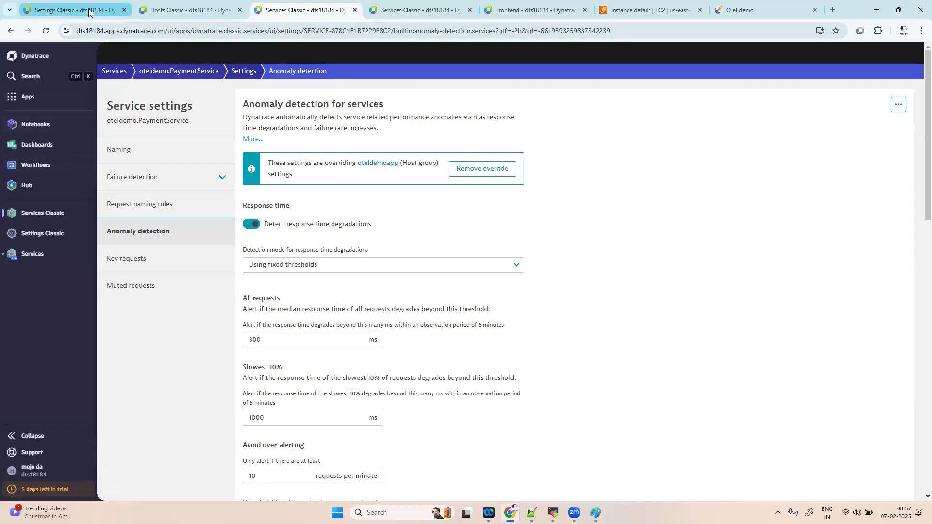
# Open the global anomaly detection settings for services in Settings Classic.
pyautogui.click(73, 10)
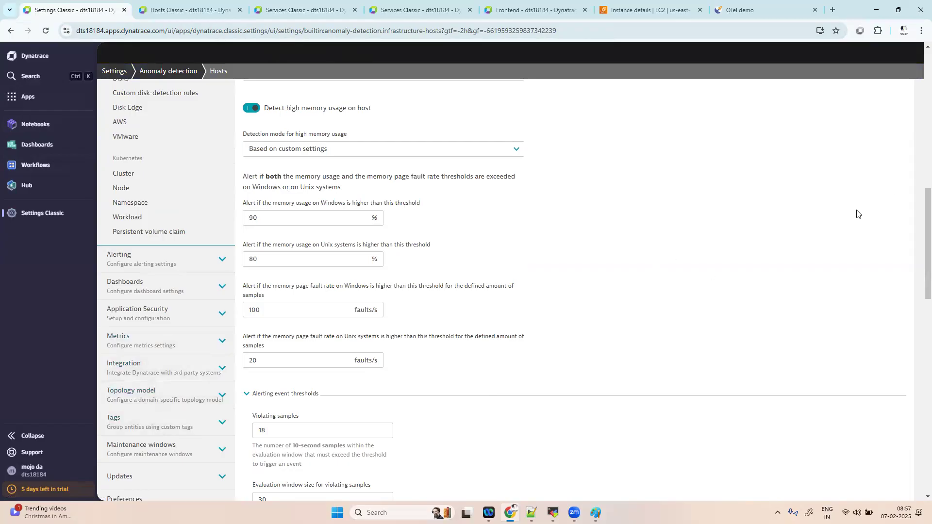
pyautogui.moveTo(916, 216)
pyautogui.mouseDown()
pyautogui.moveTo(918, 273)
pyautogui.moveTo(917, 232)
pyautogui.mouseUp()
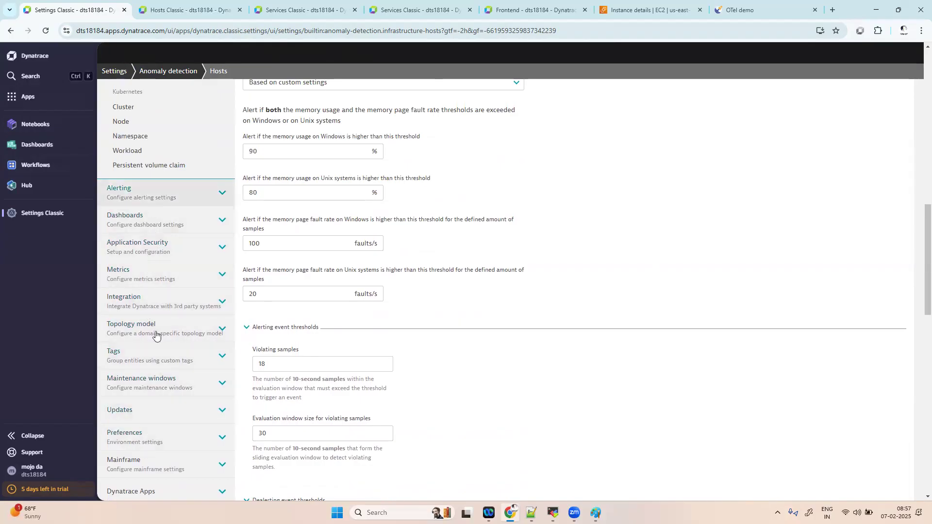
pyautogui.scroll(-2, 165, 446)
pyautogui.scroll(5, 165, 446)
pyautogui.scroll(10, 166, 446)
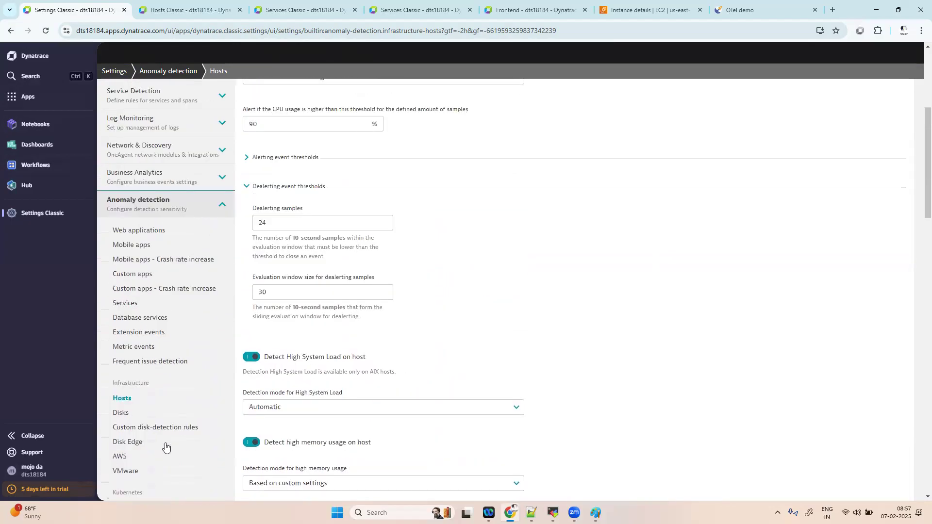
pyautogui.scroll(-5, 167, 443)
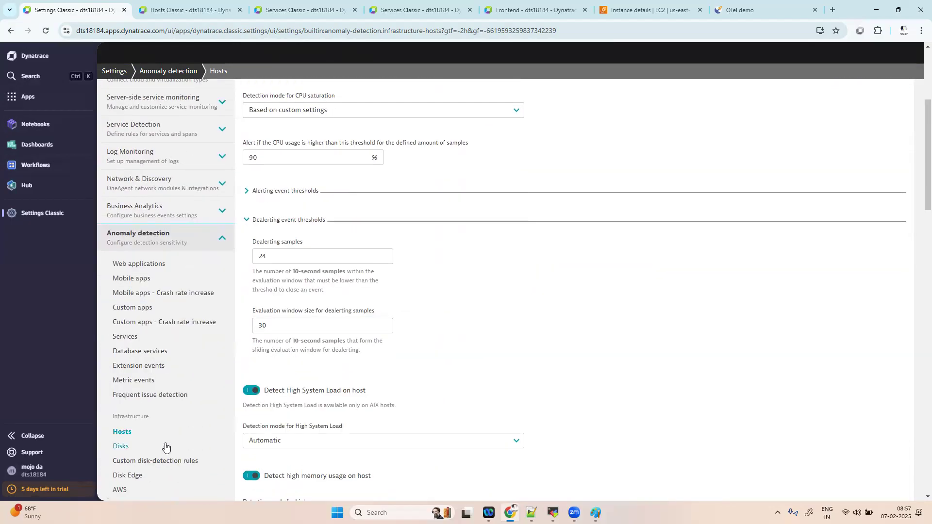
pyautogui.click(127, 337)
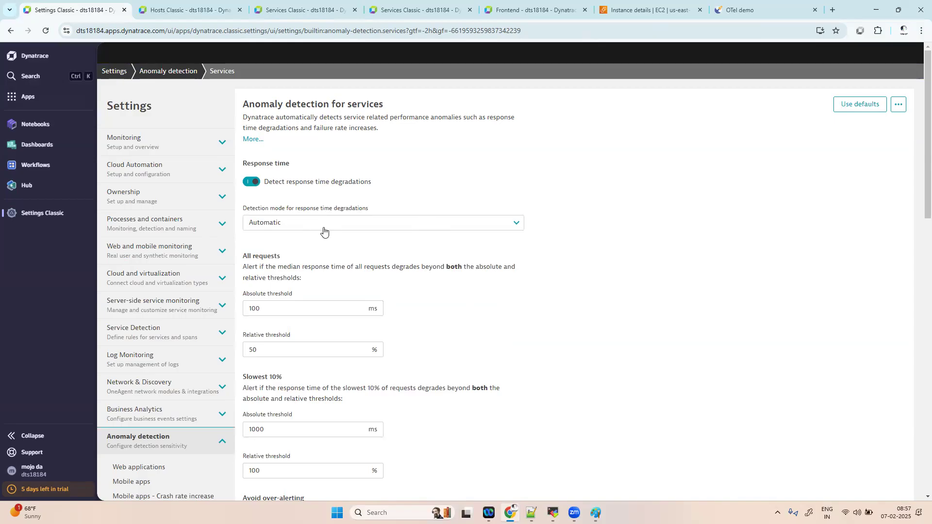
# Compare the payment service's overriding thresholds with the global service anomaly detection settings.
pyautogui.click(306, 10)
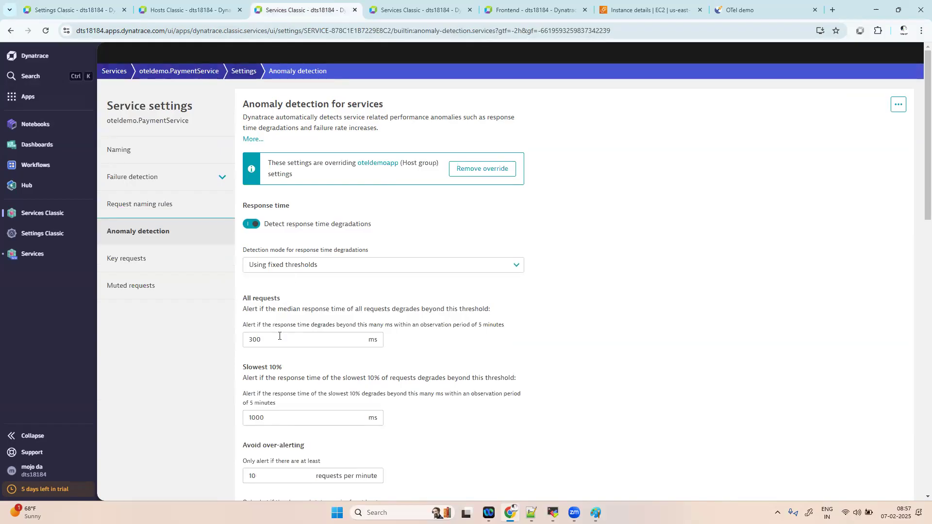
pyautogui.hotkey('ctrl', 'shift', 'Tab')
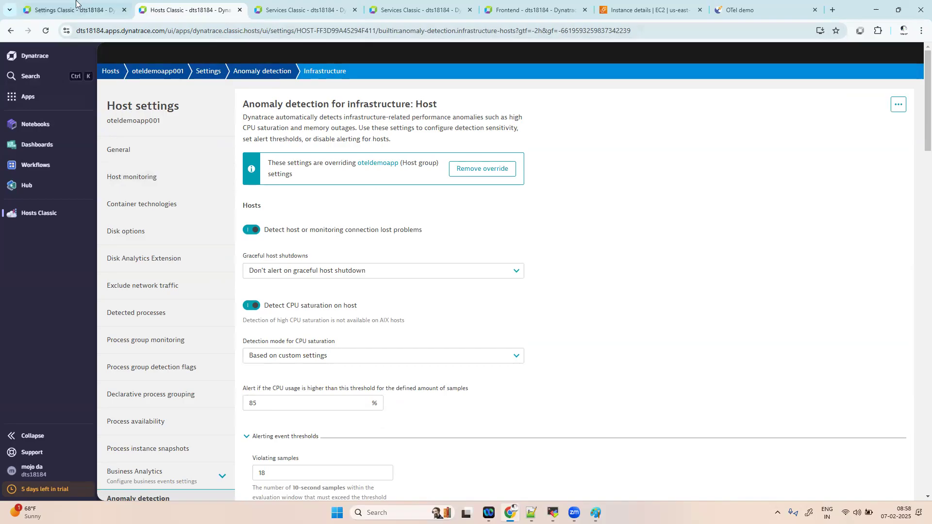
pyautogui.hotkey('ctrl', 'shift', 'Tab')
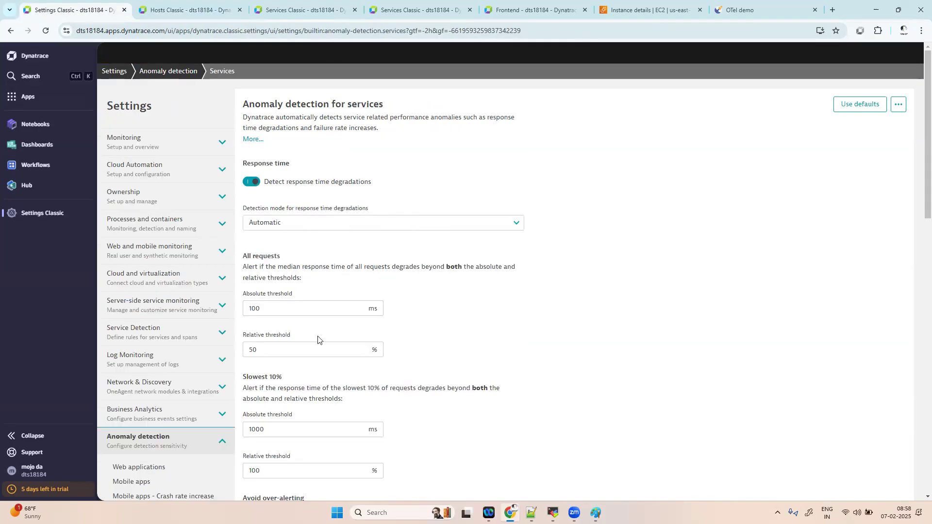
pyautogui.click(305, 9)
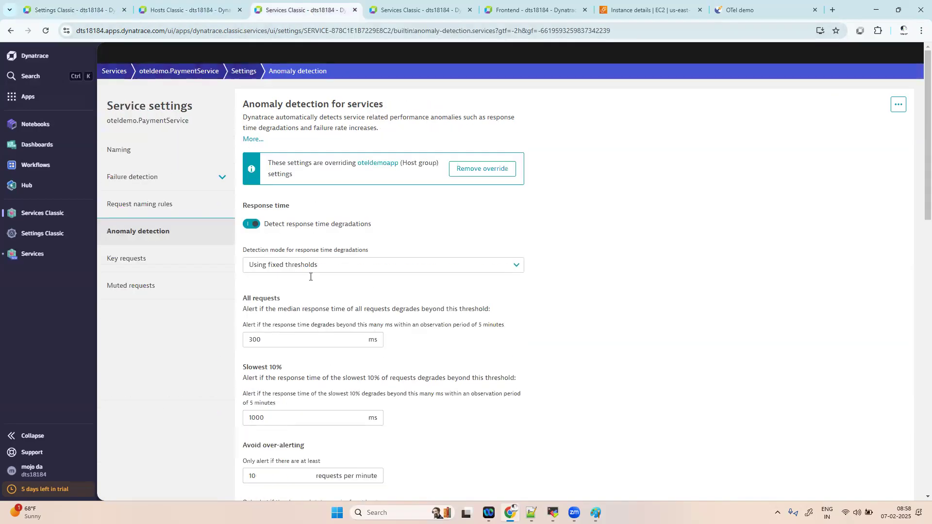
pyautogui.scroll(-5, 315, 462)
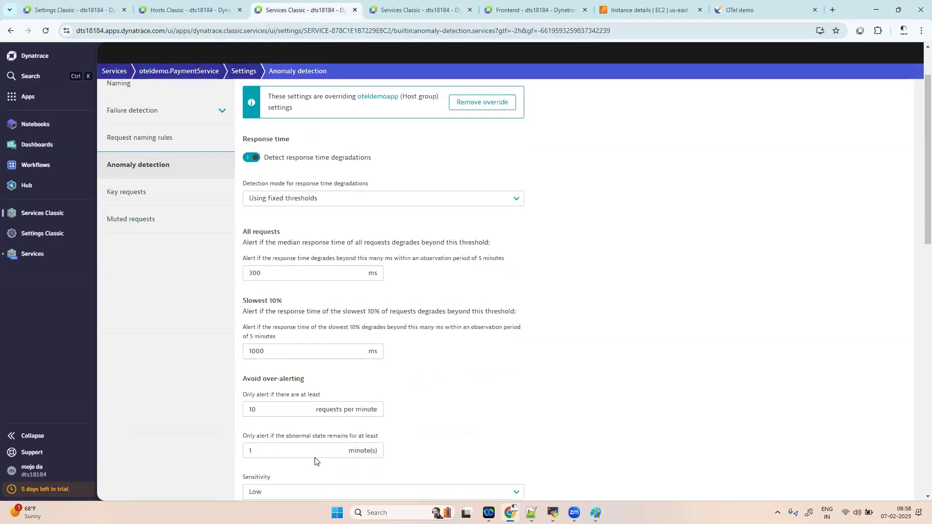
pyautogui.scroll(-6, 314, 460)
pyautogui.scroll(11, 315, 460)
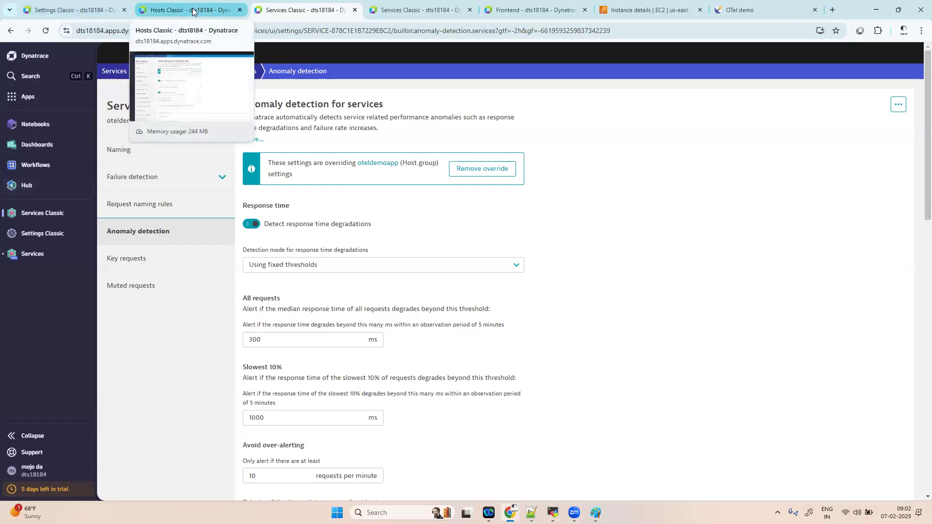
# Look through the global anomaly detection categories and open the metric events settings.
pyautogui.click(43, 11)
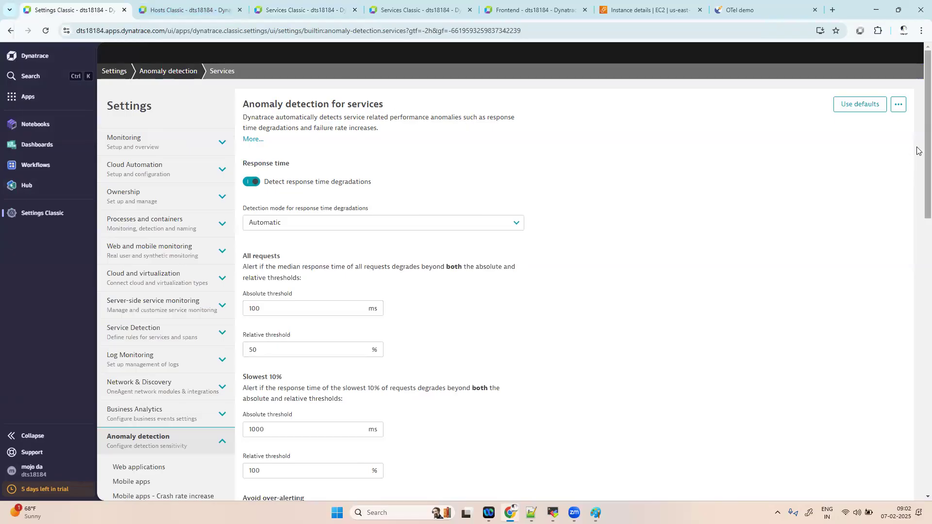
pyautogui.scroll(-6, 917, 150)
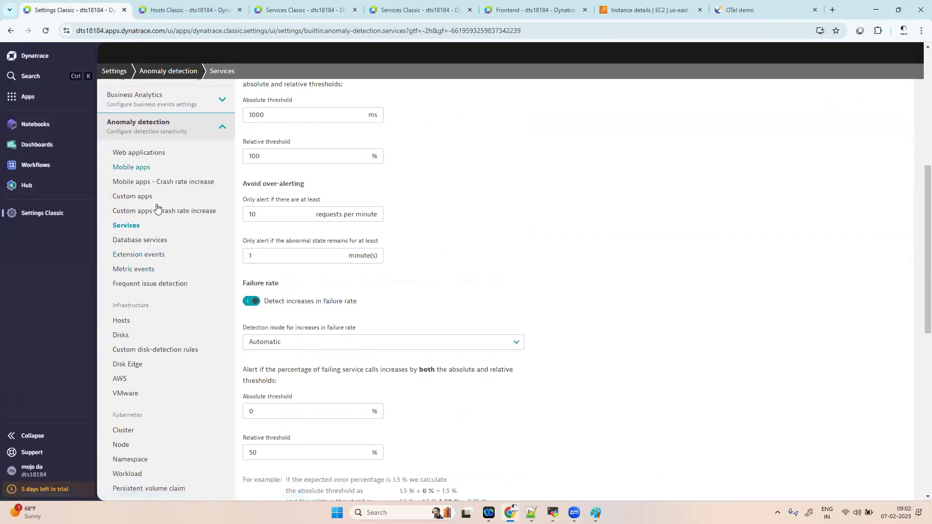
pyautogui.click(220, 129)
pyautogui.click(219, 129)
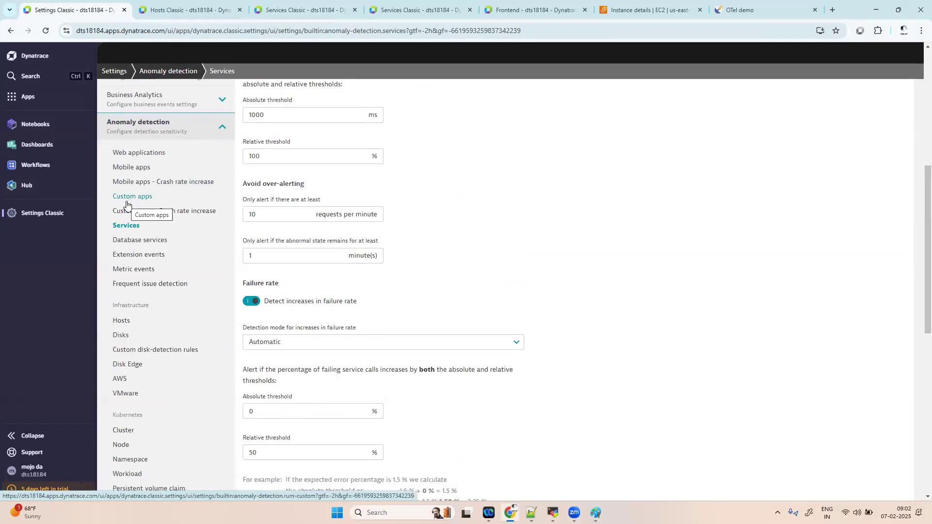
pyautogui.click(138, 271)
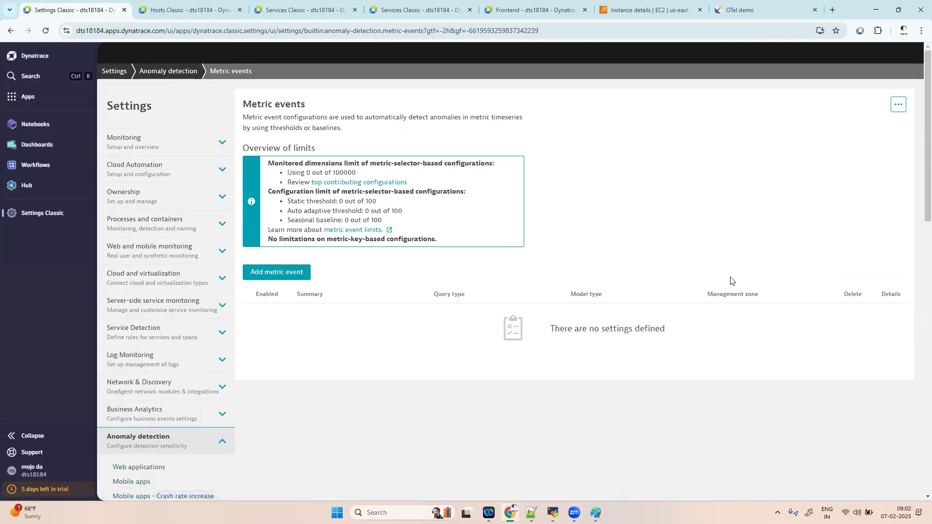
pyautogui.moveTo(917, 156); pyautogui.dragTo(918, 269)
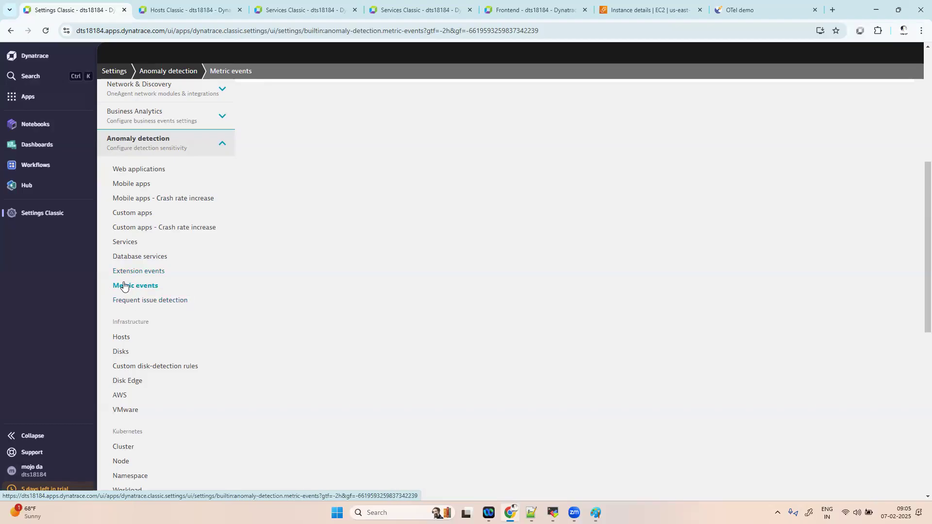
pyautogui.scroll(5, 435, 264)
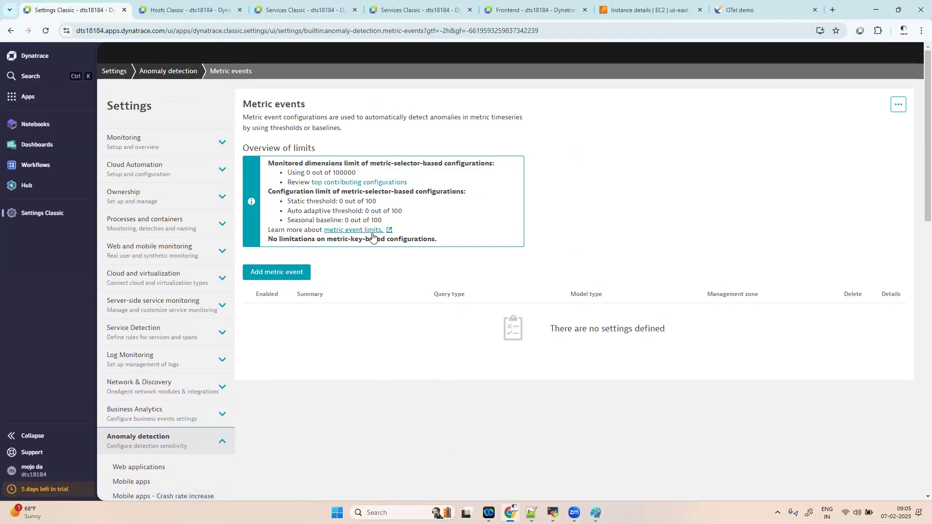
# Add a new metric event and review its summary and query definition fields.
pyautogui.click(287, 273)
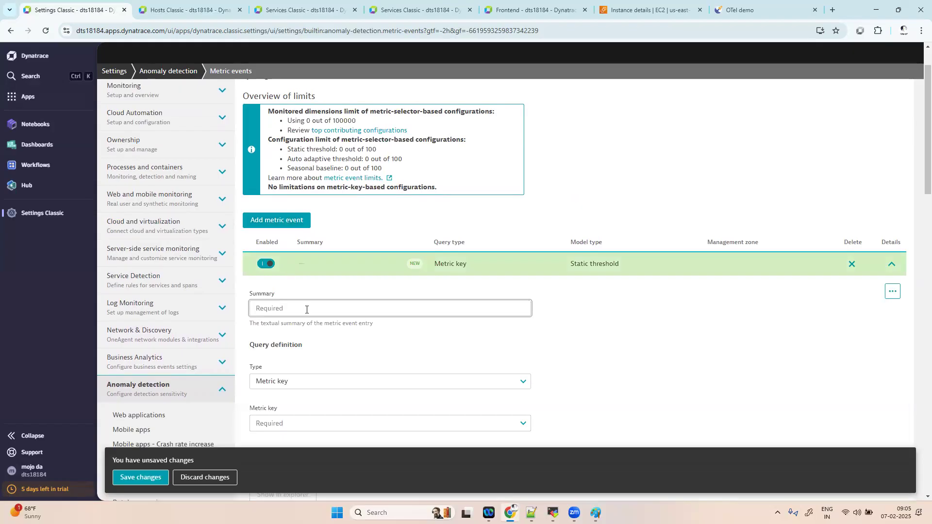
pyautogui.click(307, 310)
pyautogui.scroll(-2, 307, 309)
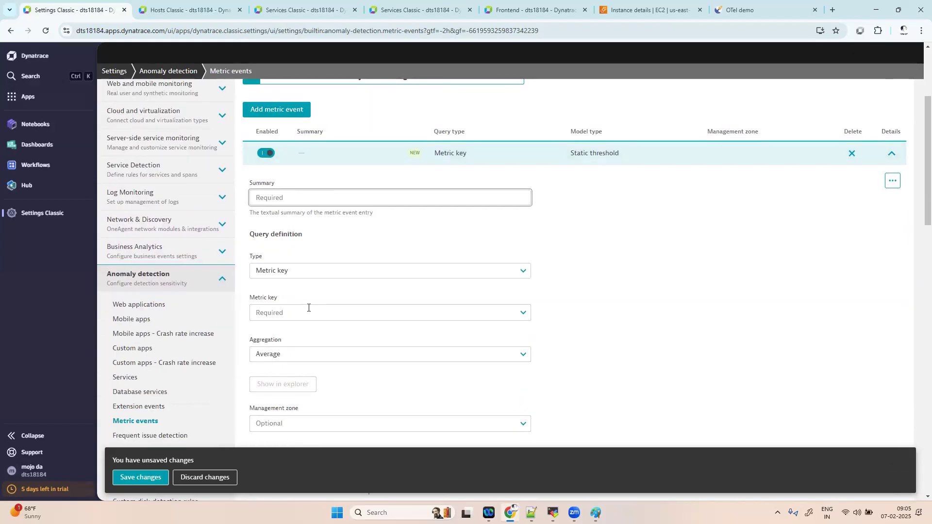
# Return to Hosts Classic and open the overview of host oteldemoapp001.
pyautogui.click(194, 11)
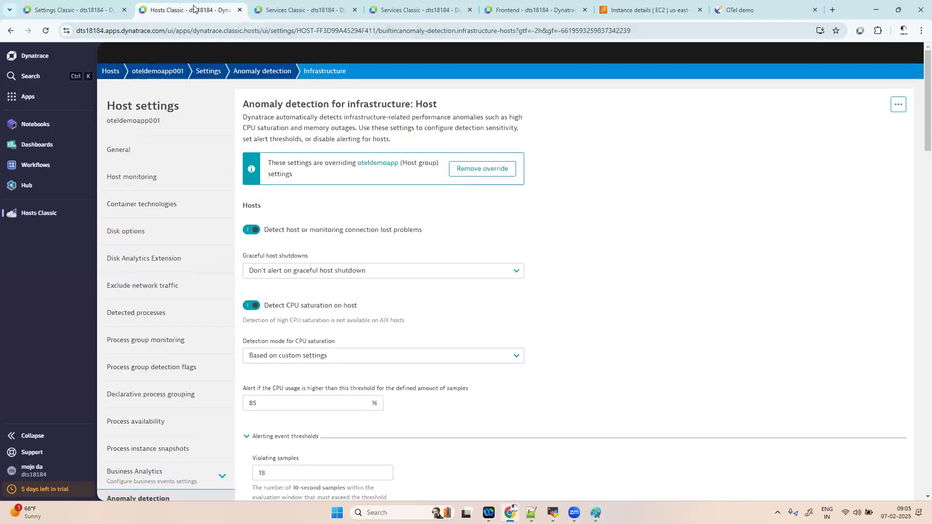
pyautogui.click(165, 68)
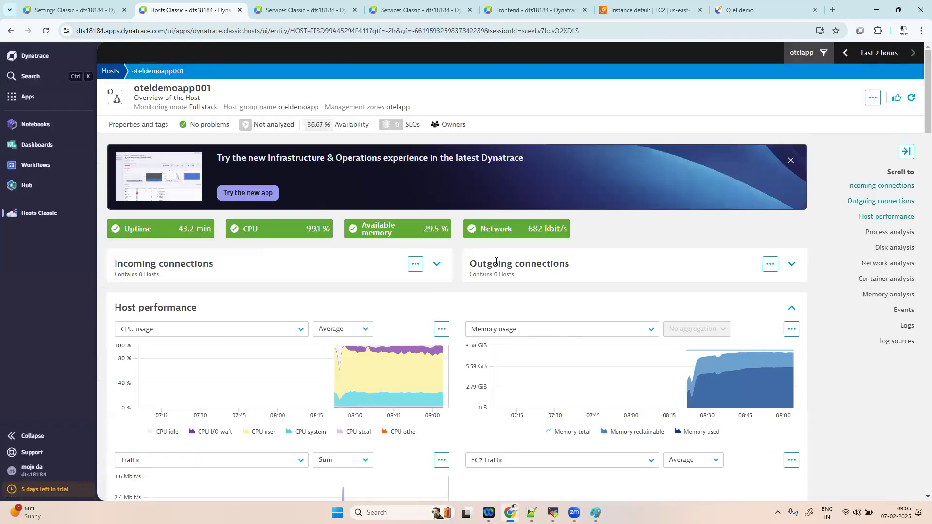
# Find the prometheus process on the second page of the host's process analysis list and copy its name.
pyautogui.scroll(-8, 496, 265)
pyautogui.scroll(-4, 496, 264)
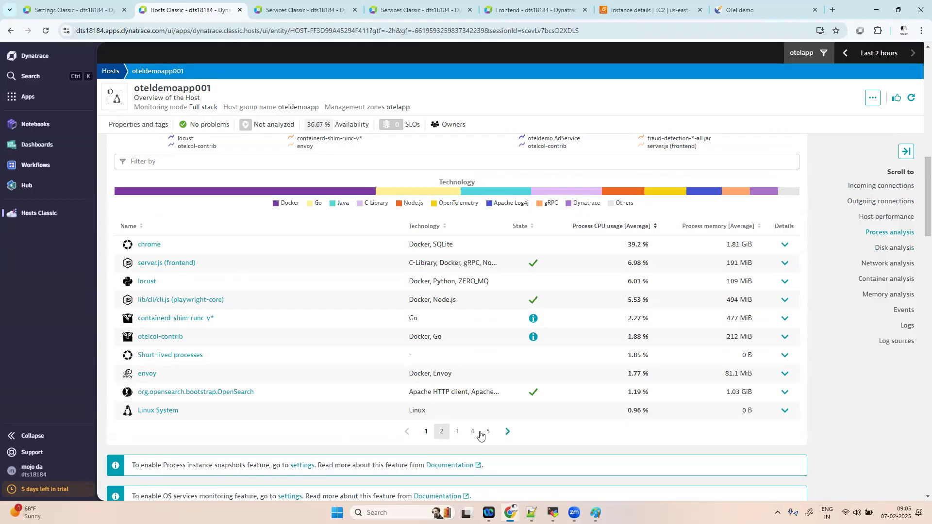
pyautogui.click(441, 432)
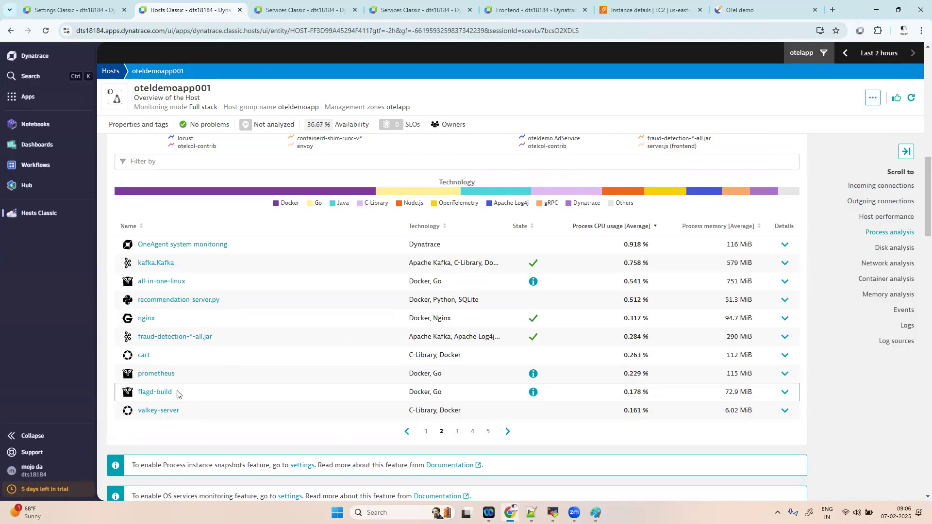
pyautogui.moveTo(175, 375); pyautogui.dragTo(140, 375)
pyautogui.hotkey('ctrl', 'c')
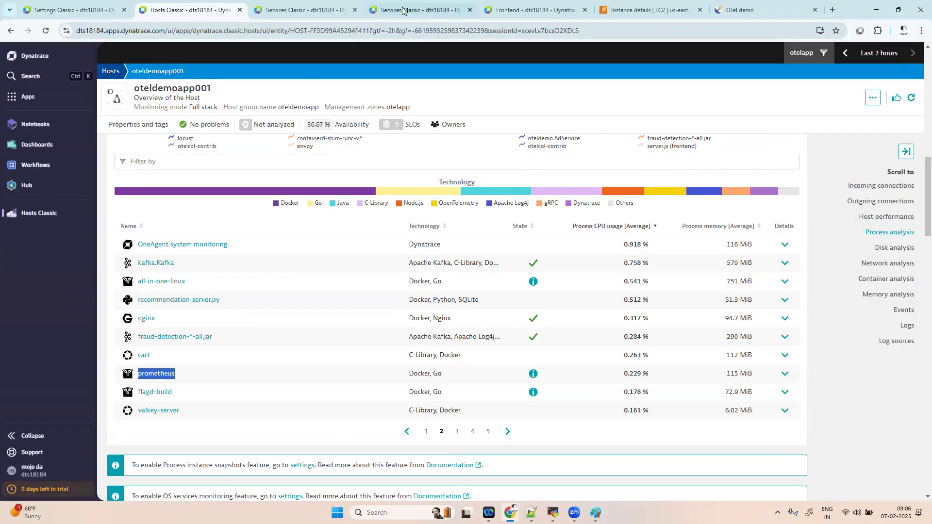
# Return to the new metric event in Settings and set its summary to "prometheus process cpu usage > 20%".
pyautogui.click(65, 9)
pyautogui.click(292, 198)
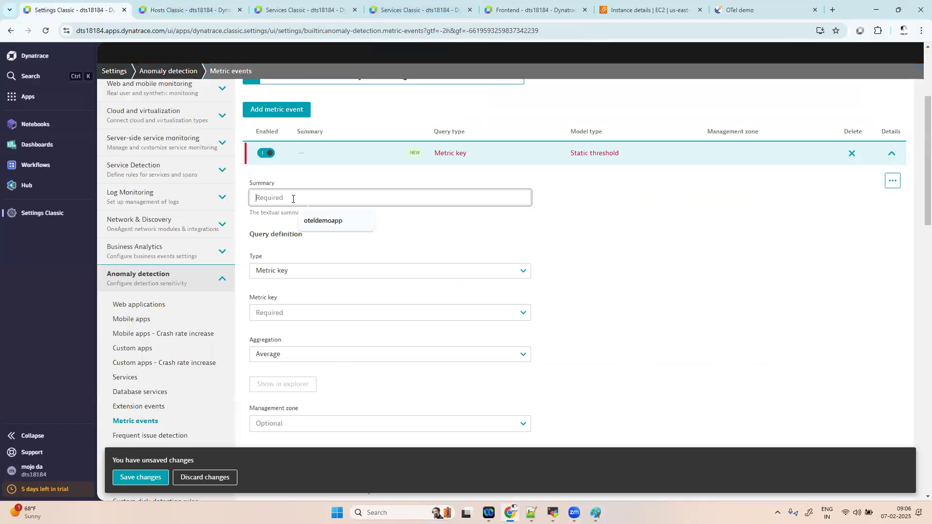
pyautogui.hotkey('ctrl', 'v')
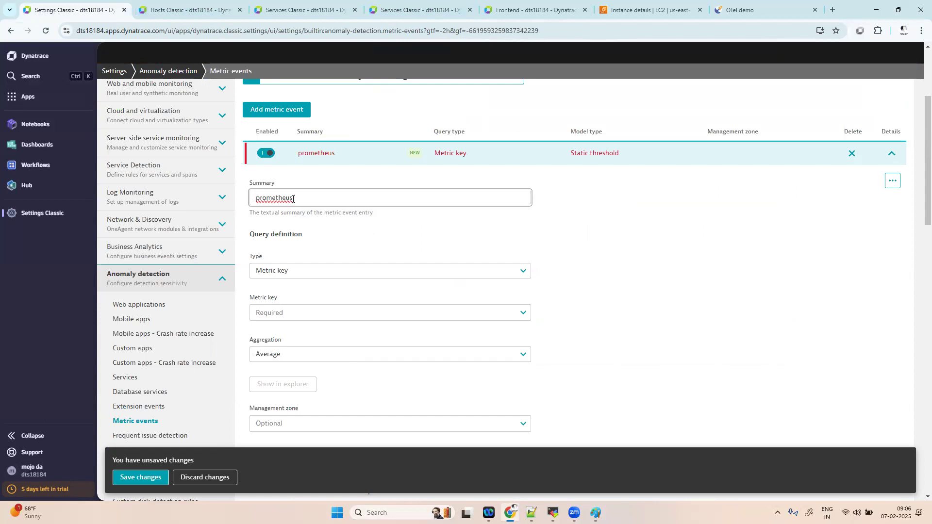
pyautogui.write('process cpu usage > 20')
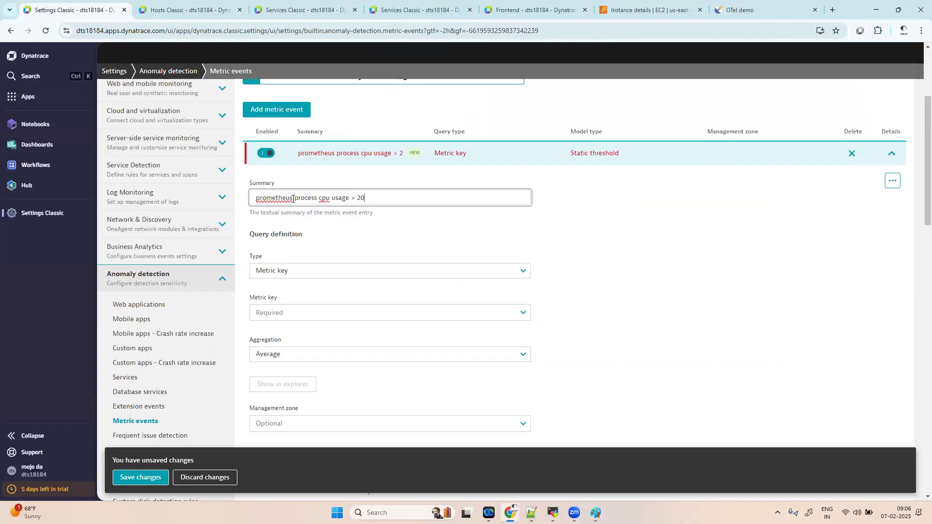
pyautogui.write('%')
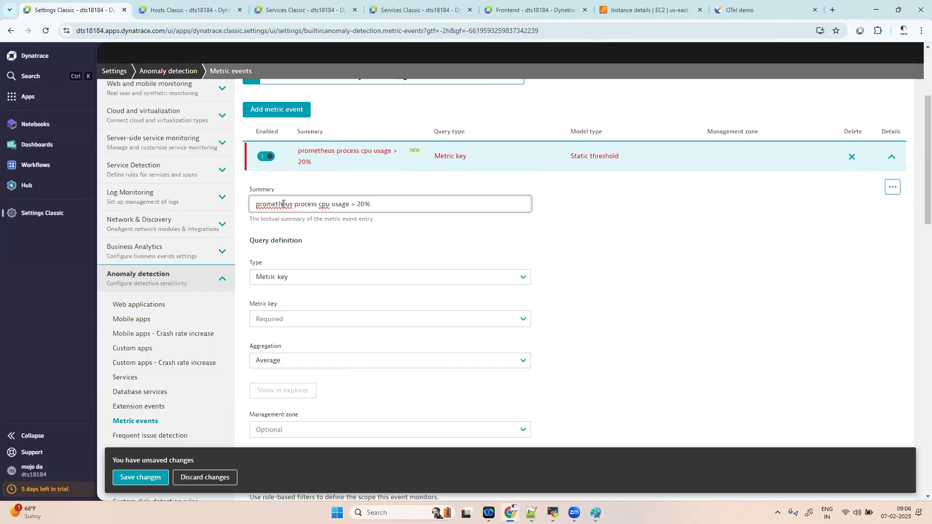
pyautogui.doubleClick(283, 204)
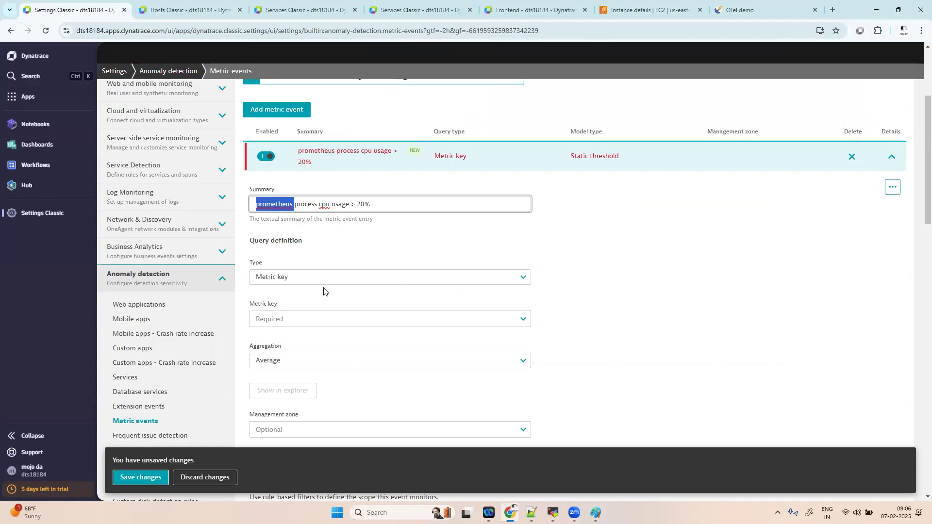
# Compare the Metric key and Metric selector query types and the fields and metric choices each offers.
pyautogui.scroll(-3, 322, 290)
pyautogui.click(327, 145)
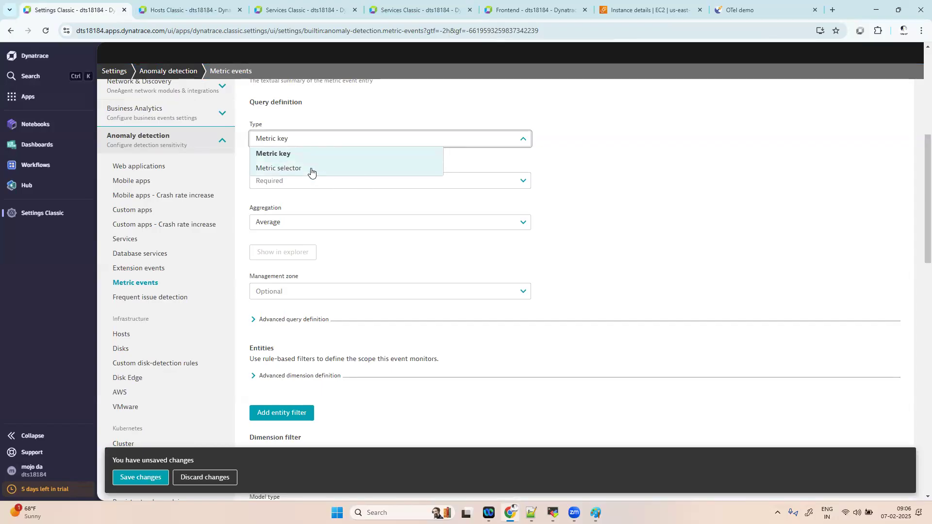
pyautogui.click(312, 168)
pyautogui.click(301, 183)
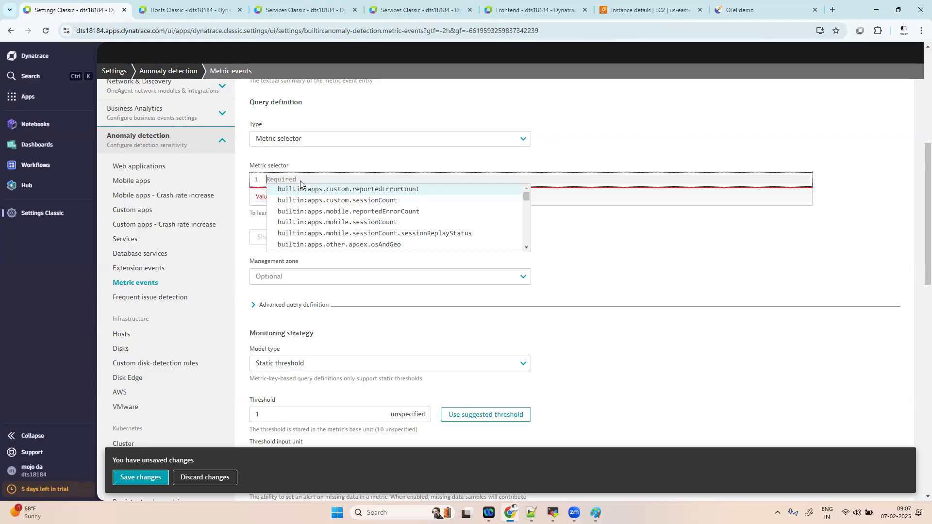
pyautogui.click(313, 140)
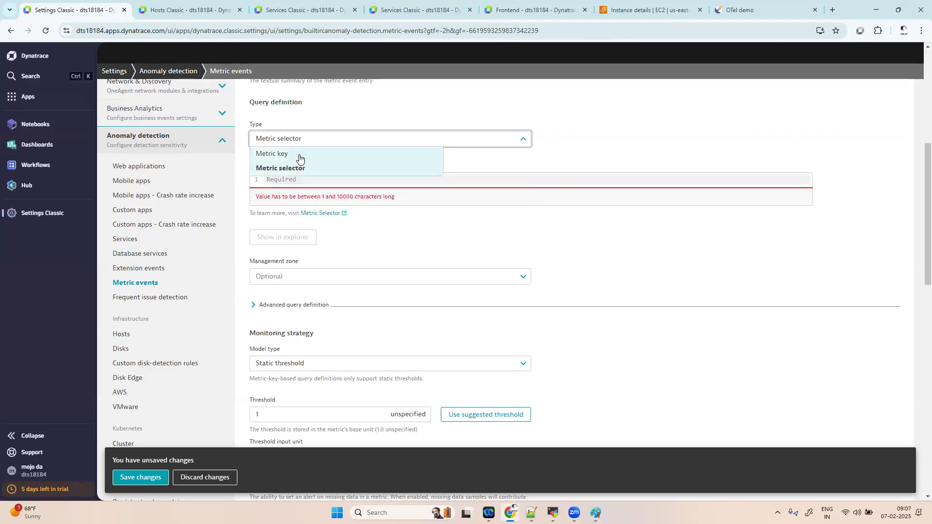
pyautogui.click(299, 154)
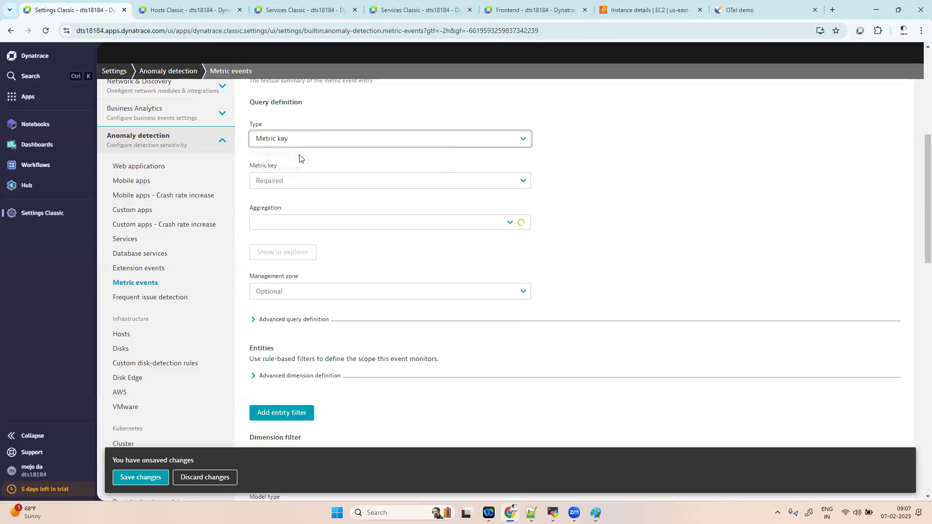
pyautogui.click(296, 181)
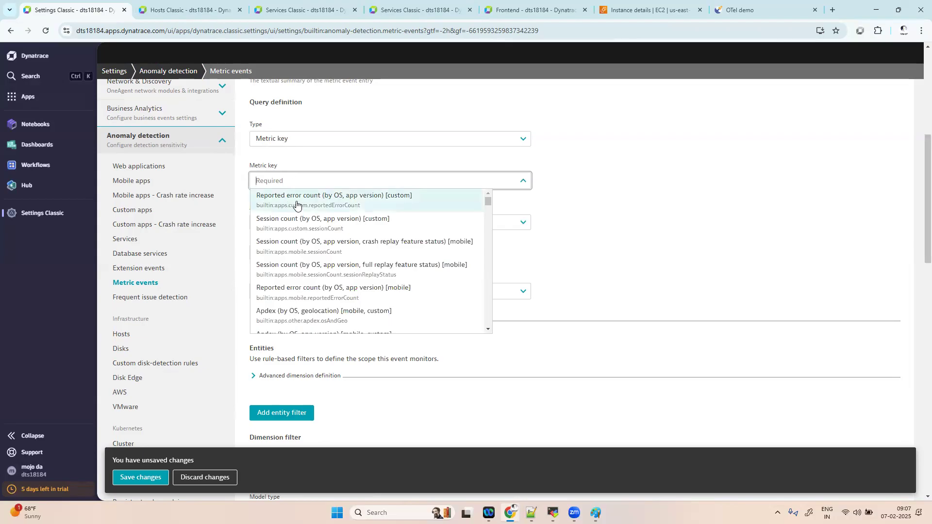
pyautogui.click(335, 138)
pyautogui.click(333, 137)
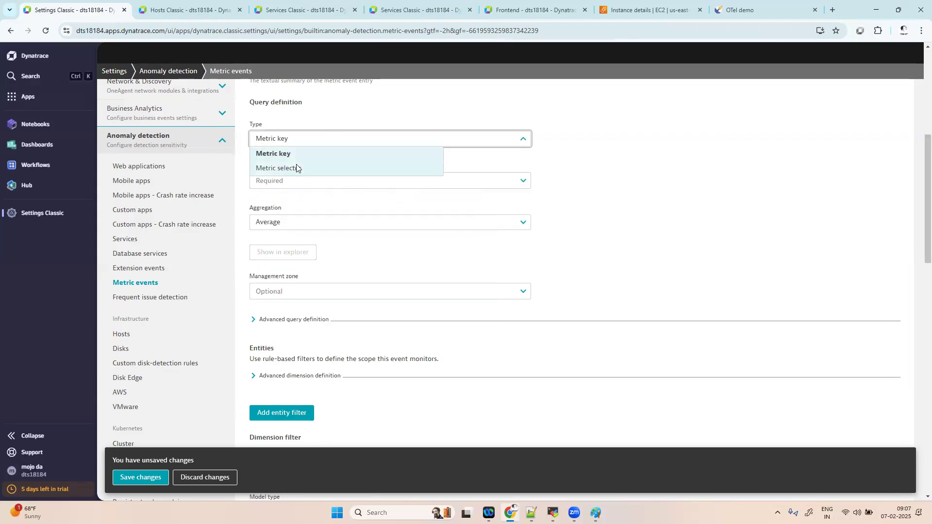
pyautogui.click(298, 166)
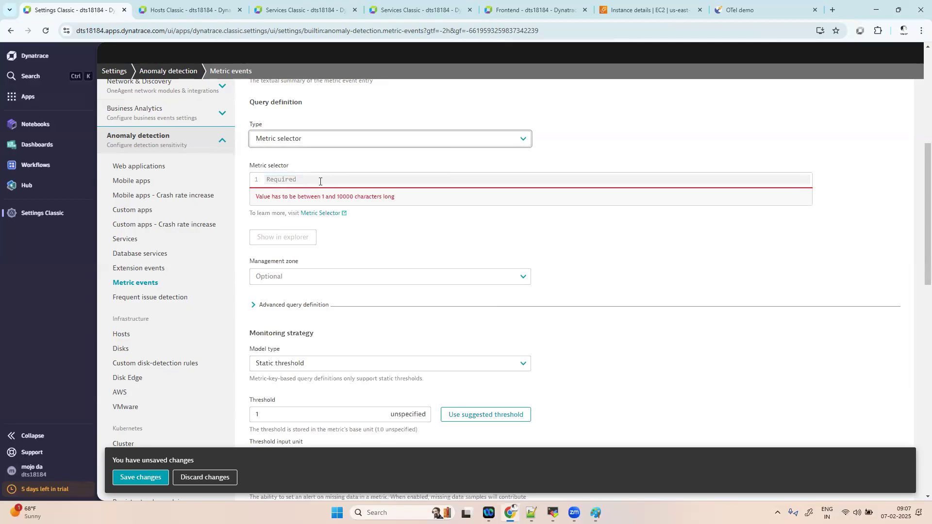
pyautogui.click(320, 182)
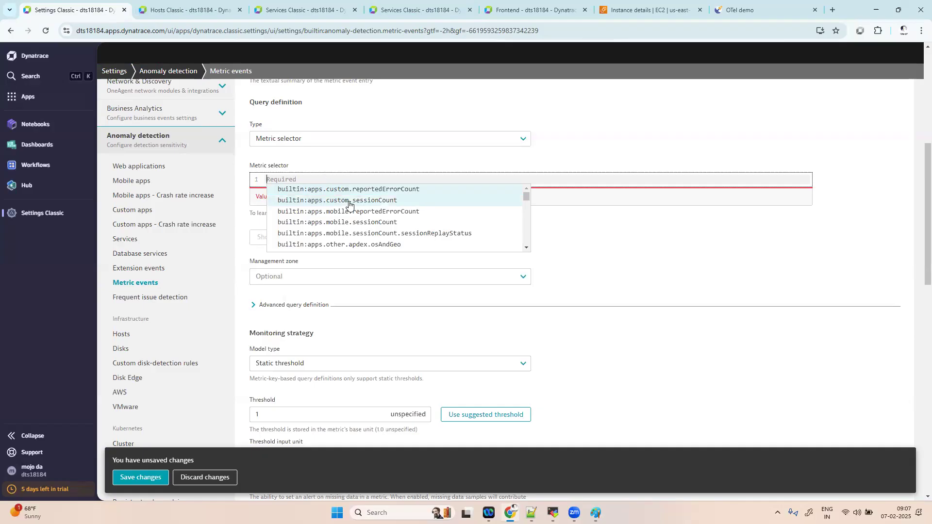
pyautogui.click(375, 143)
pyautogui.click(348, 154)
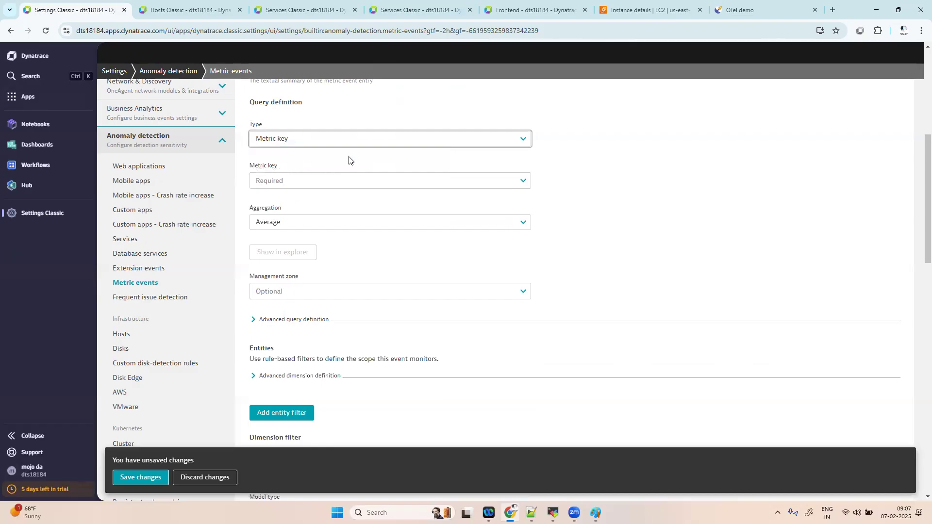
pyautogui.click(350, 185)
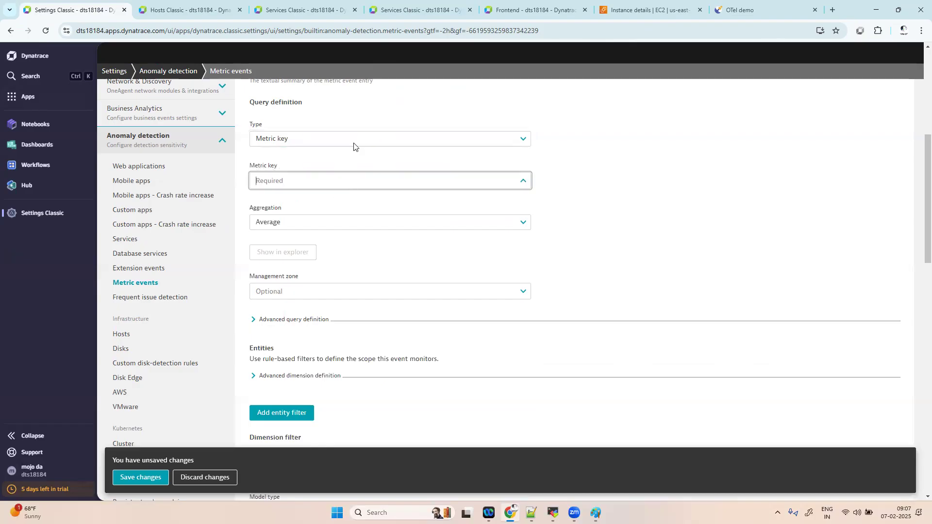
pyautogui.click(349, 146)
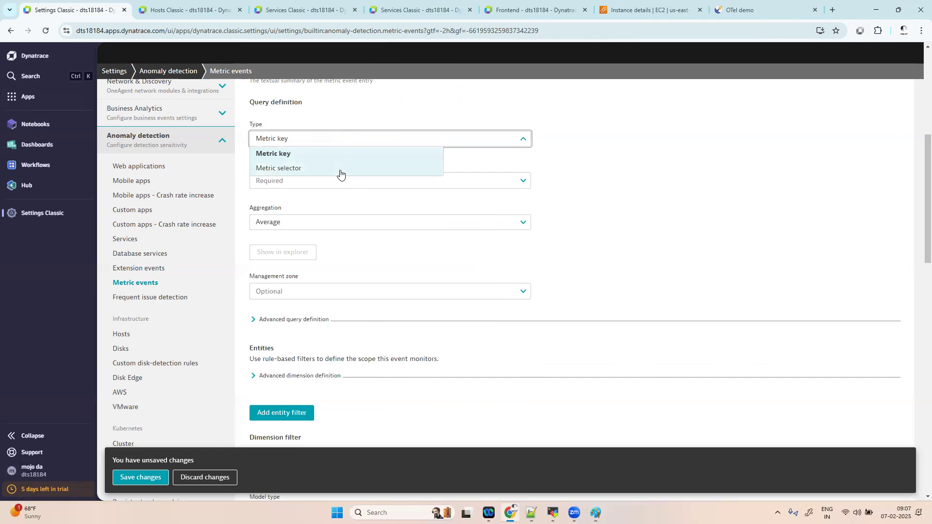
pyautogui.click(278, 169)
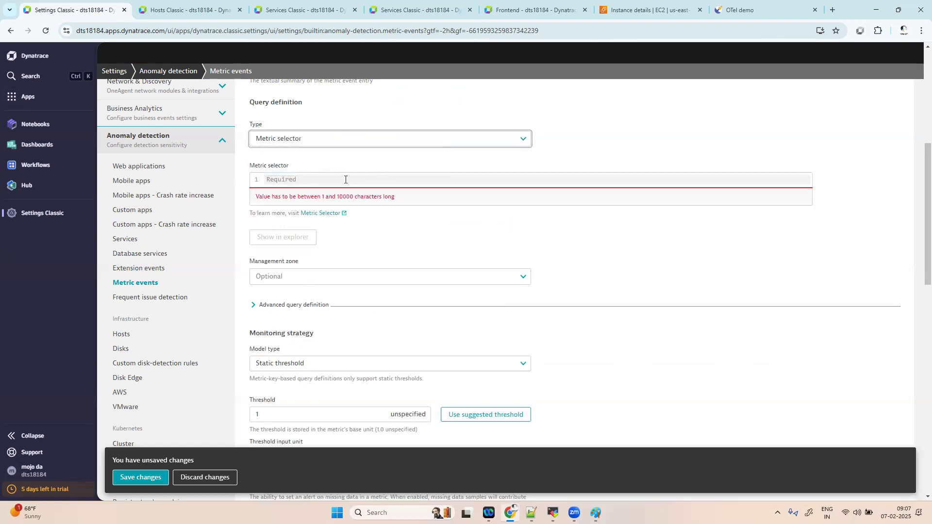
pyautogui.click(364, 141)
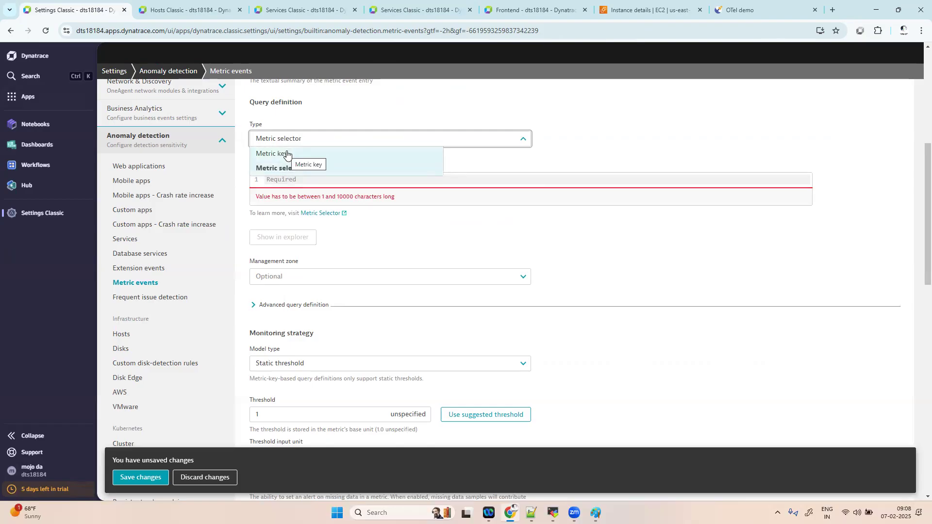
pyautogui.click(287, 154)
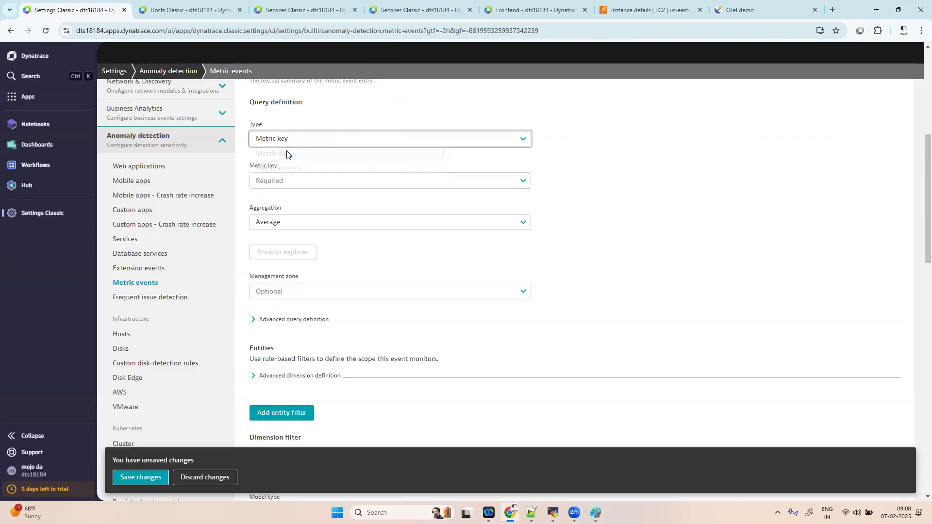
# Search the metric keys for "process cpu usage", choose Process CPU usage (builtin:tech.generic.cpu.usage), and use Average aggregation.
pyautogui.click(322, 187)
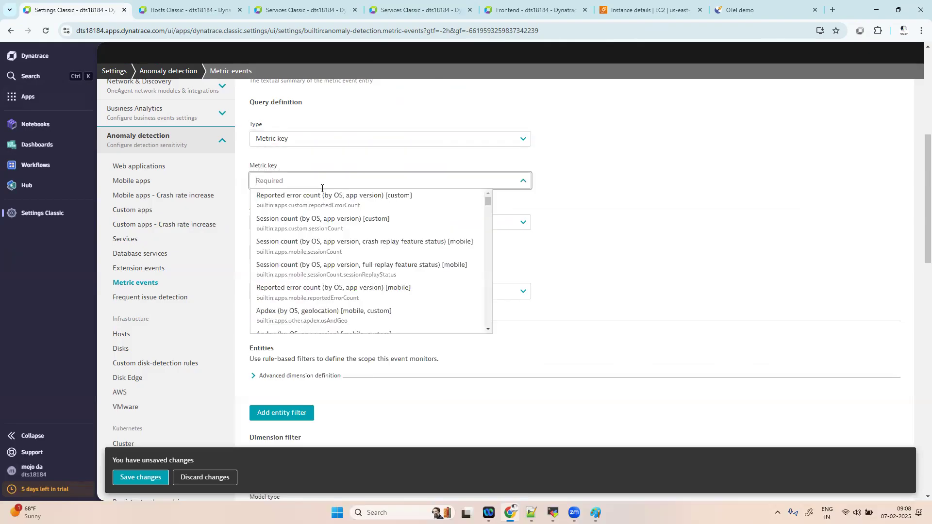
pyautogui.write('process cpu usage')
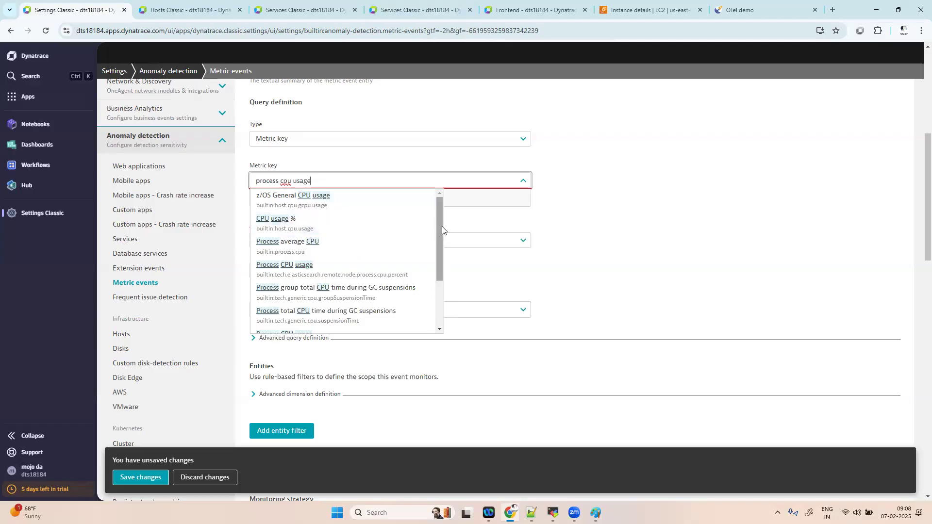
pyautogui.moveTo(441, 226); pyautogui.dragTo(441, 270)
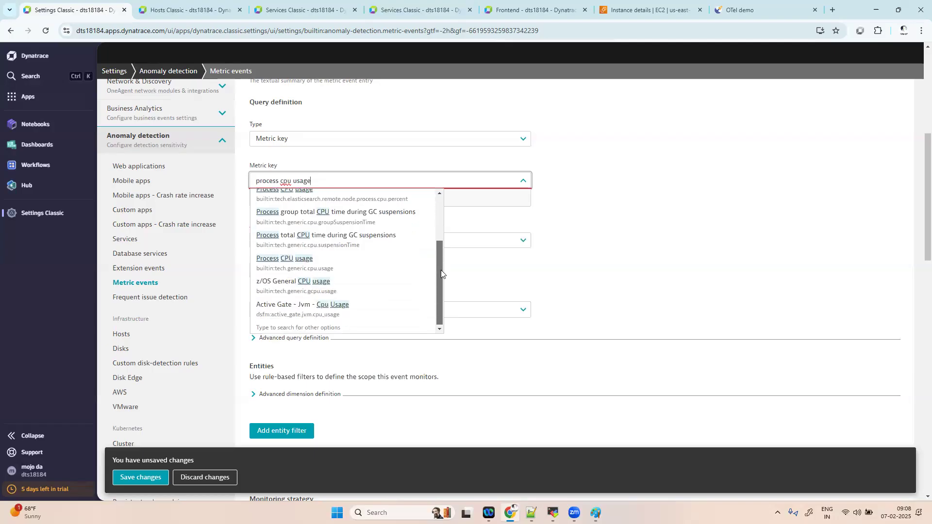
pyautogui.click(287, 265)
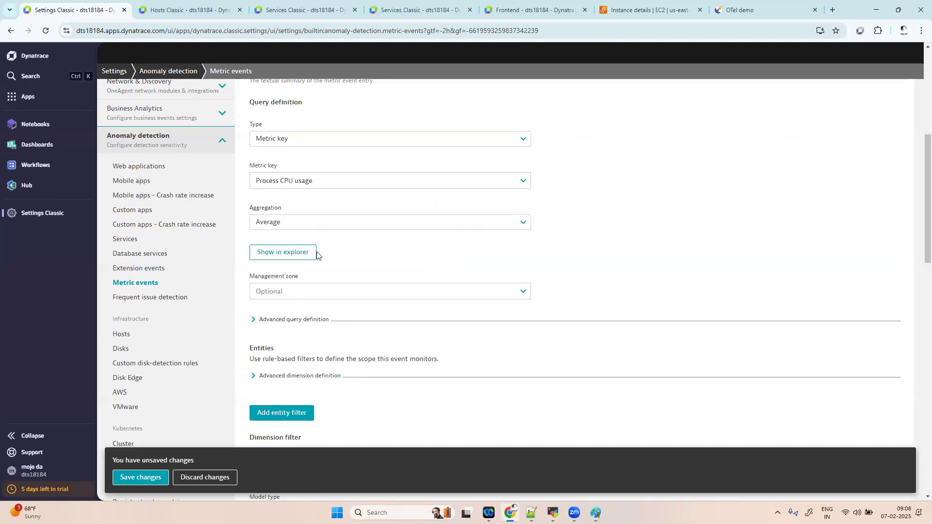
pyautogui.click(357, 224)
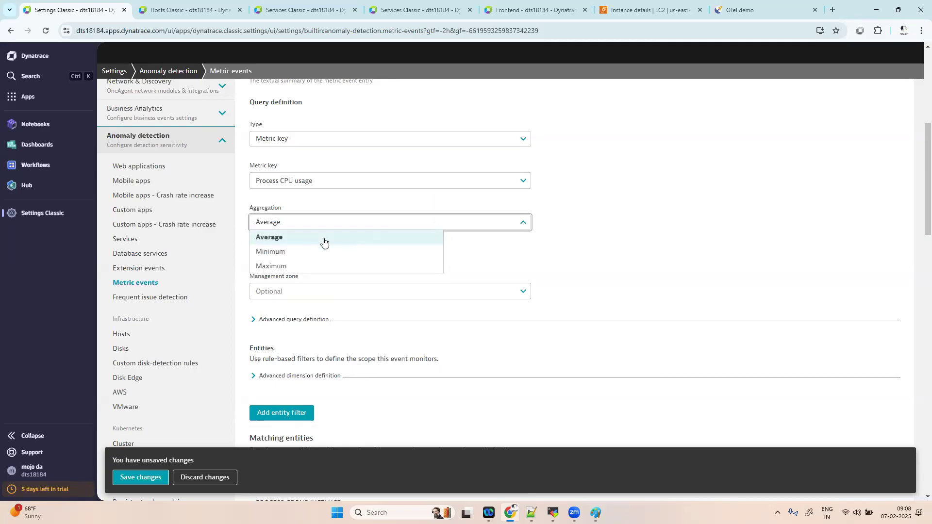
pyautogui.click(323, 240)
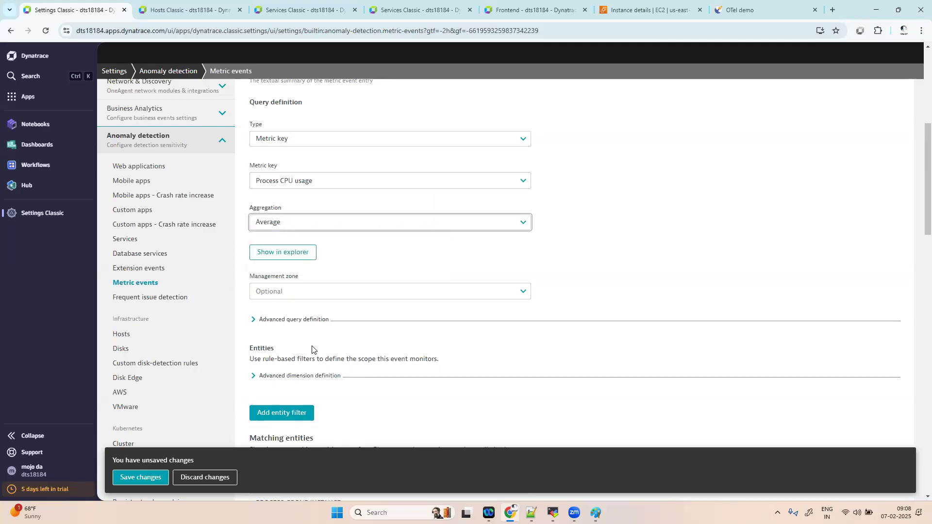
# Review the process instances in the metric event's matching entities preview, including its second page.
pyautogui.scroll(-3, 384, 325)
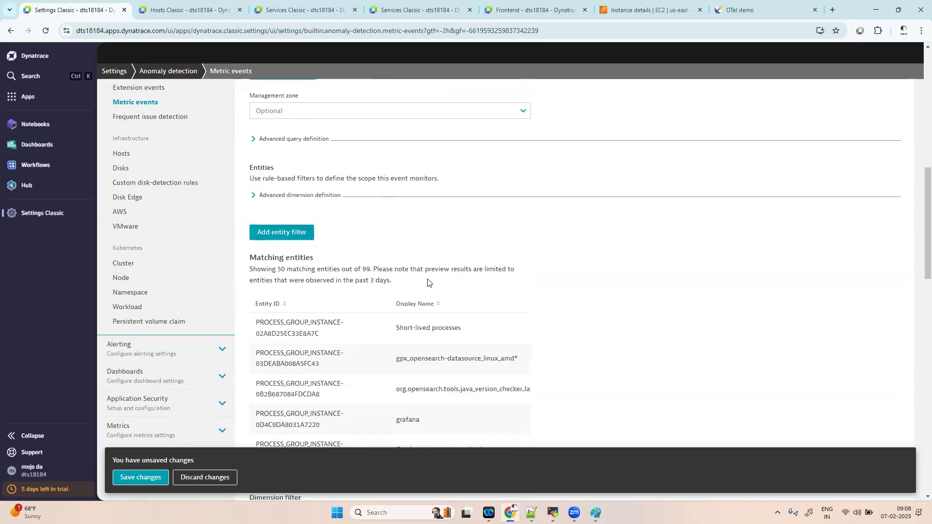
pyautogui.scroll(-3, 353, 299)
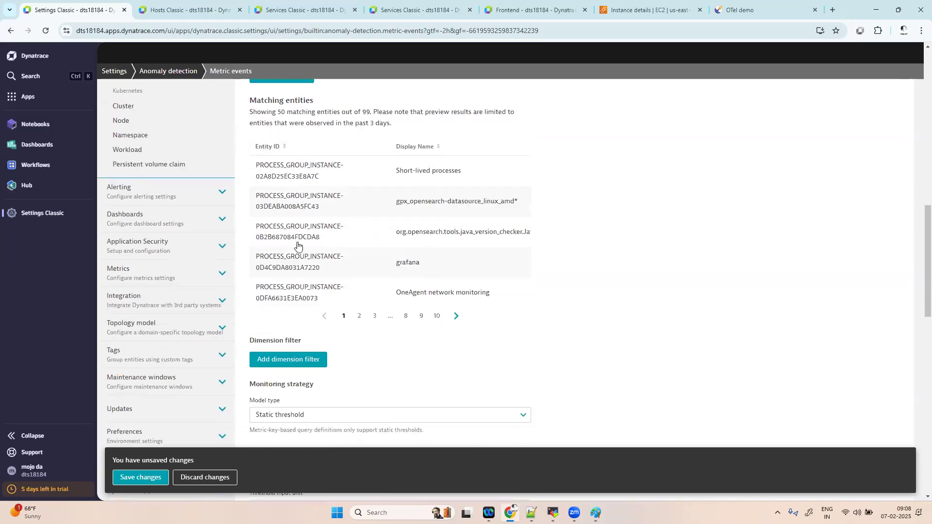
pyautogui.click(360, 317)
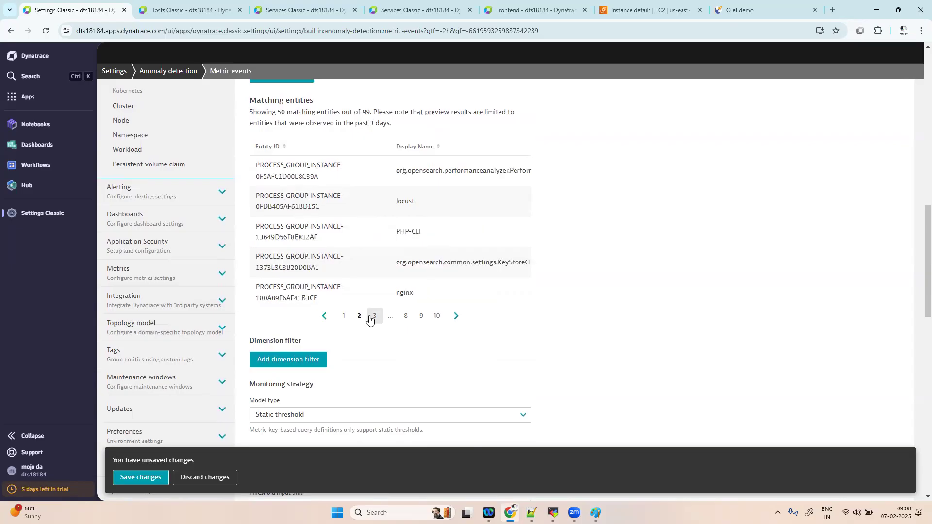
pyautogui.scroll(4, 369, 282)
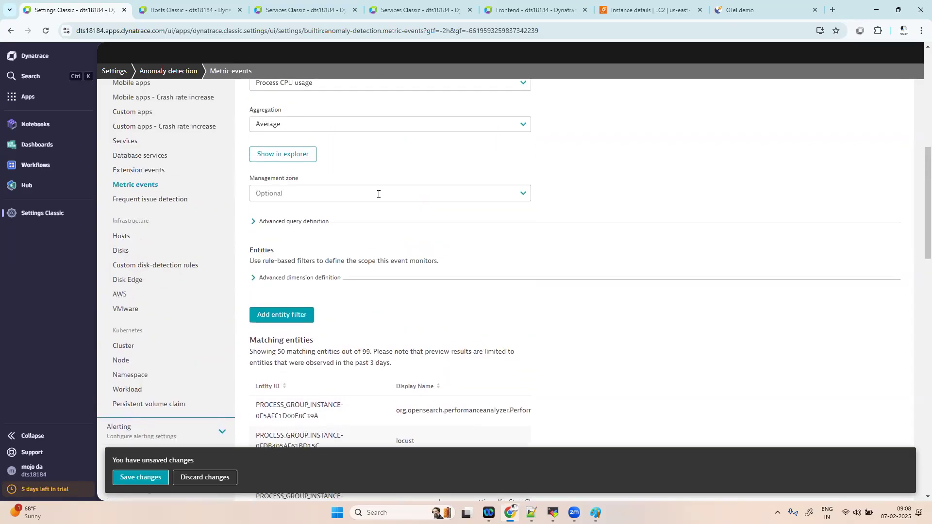
pyautogui.scroll(-3, 372, 318)
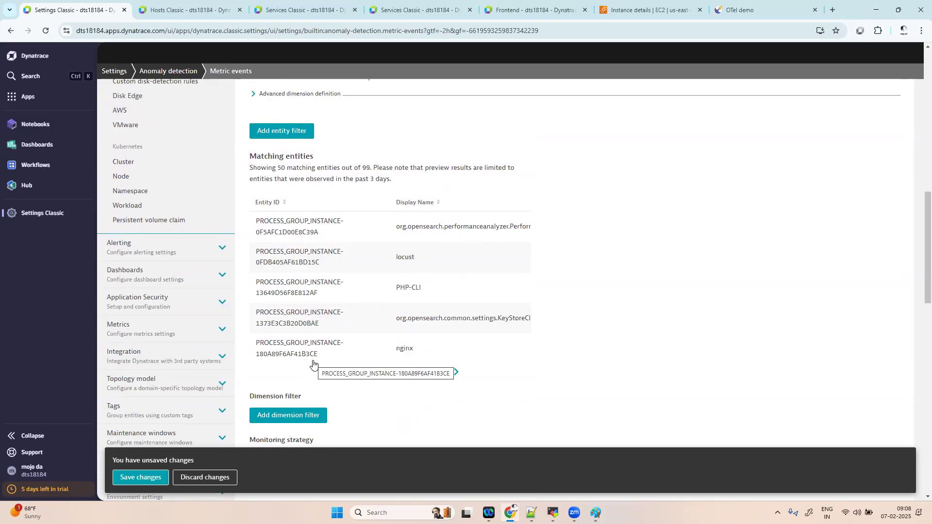
pyautogui.scroll(3, 391, 236)
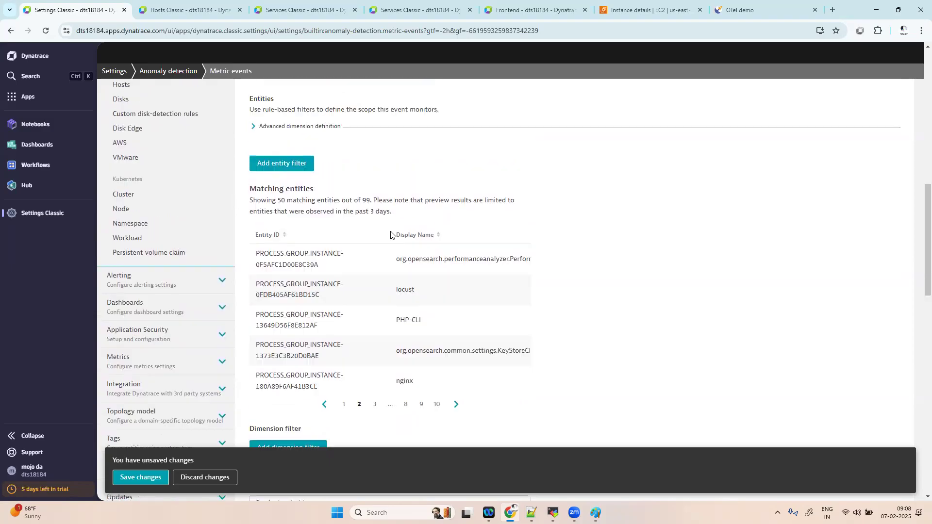
# Set the metric event's management zone to Varma-apps and check the matching entities.
pyautogui.click(375, 143)
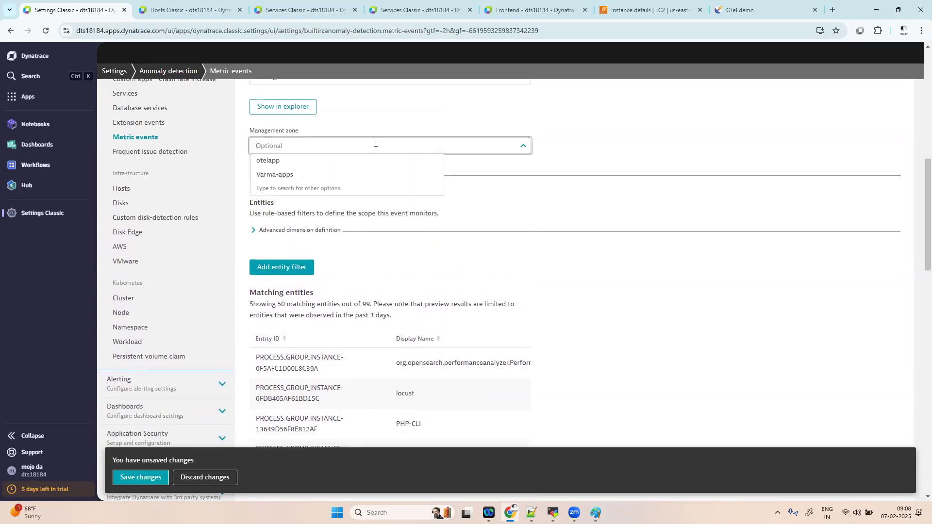
pyautogui.click(271, 178)
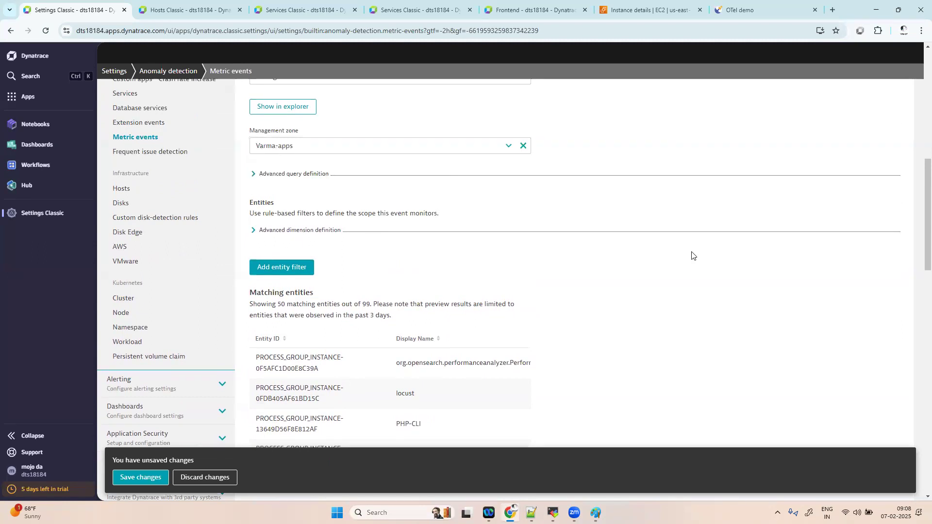
pyautogui.scroll(-3, 692, 255)
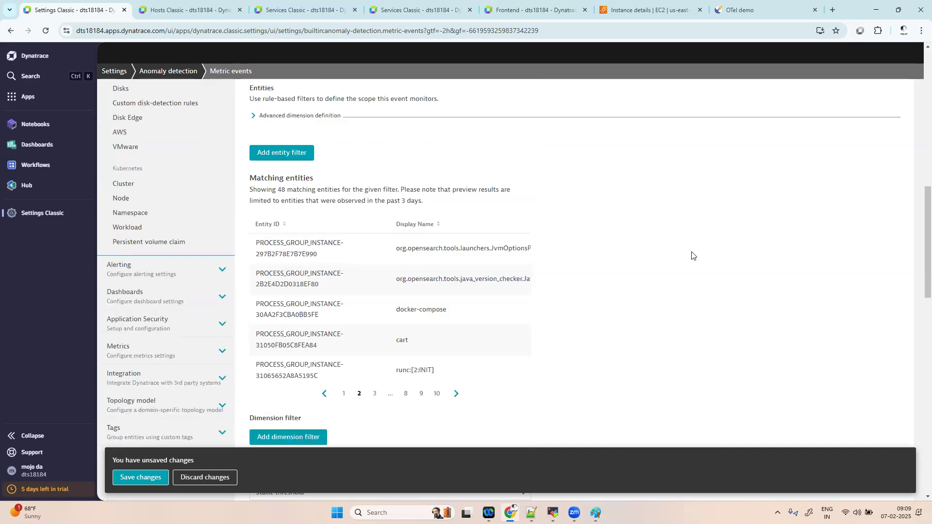
# Set the metric event's management zone to otelapp and check the matching entities.
pyautogui.scroll(3, 313, 216)
pyautogui.click(320, 157)
pyautogui.click(285, 168)
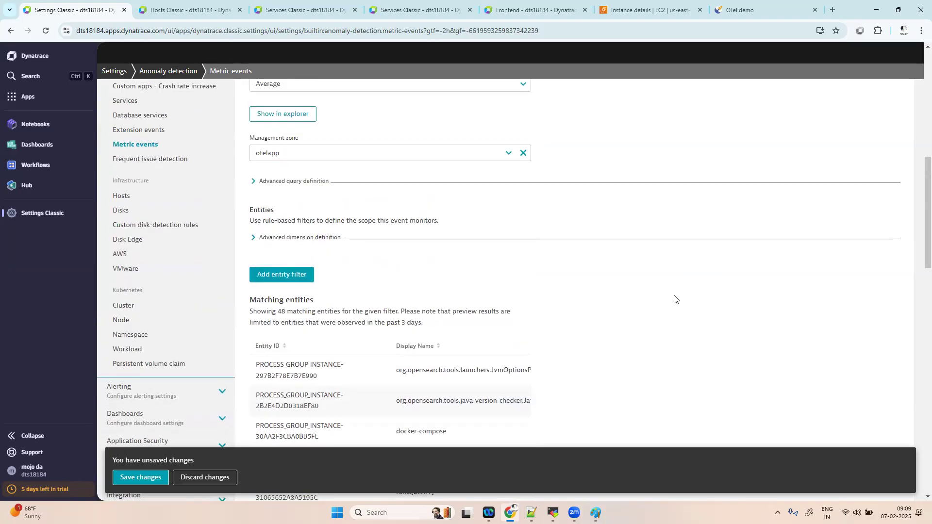
pyautogui.scroll(-3, 675, 298)
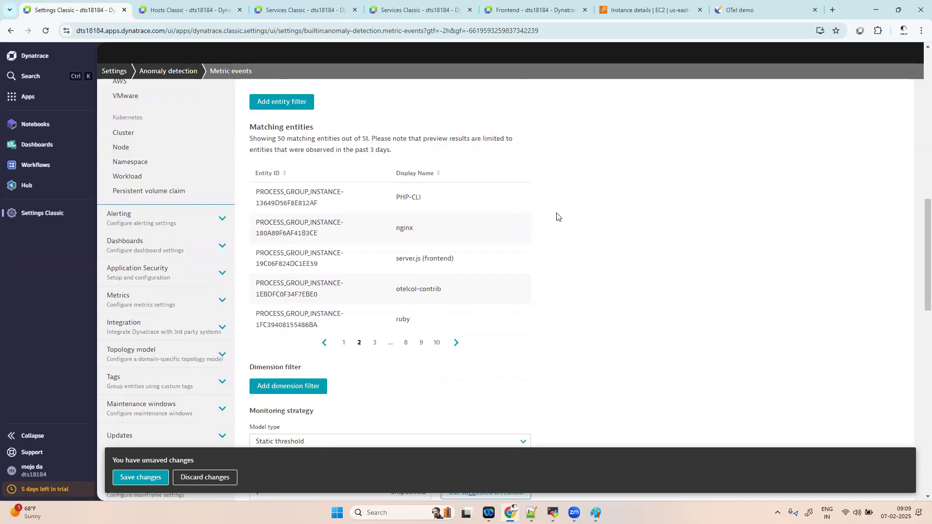
pyautogui.scroll(5, 551, 217)
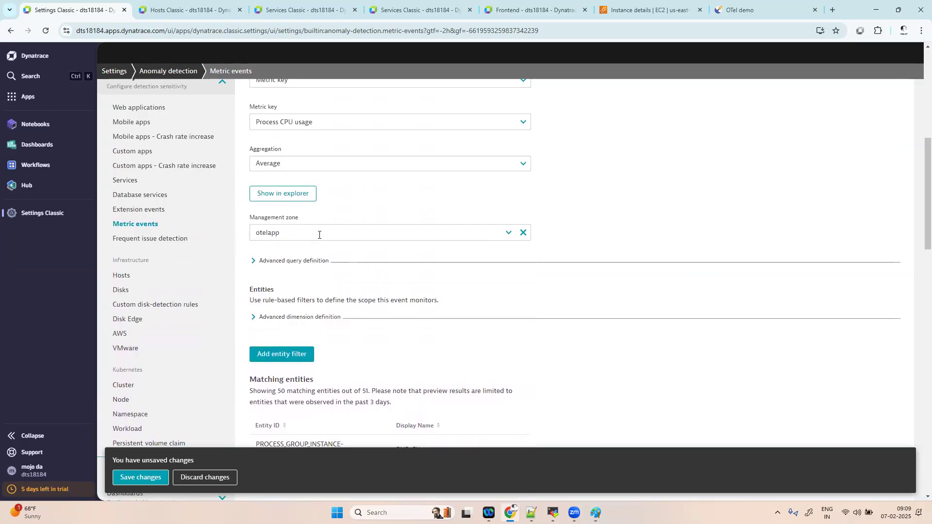
pyautogui.click(319, 235)
pyautogui.click(288, 249)
pyautogui.scroll(-1, 496, 297)
pyautogui.scroll(-4, 496, 299)
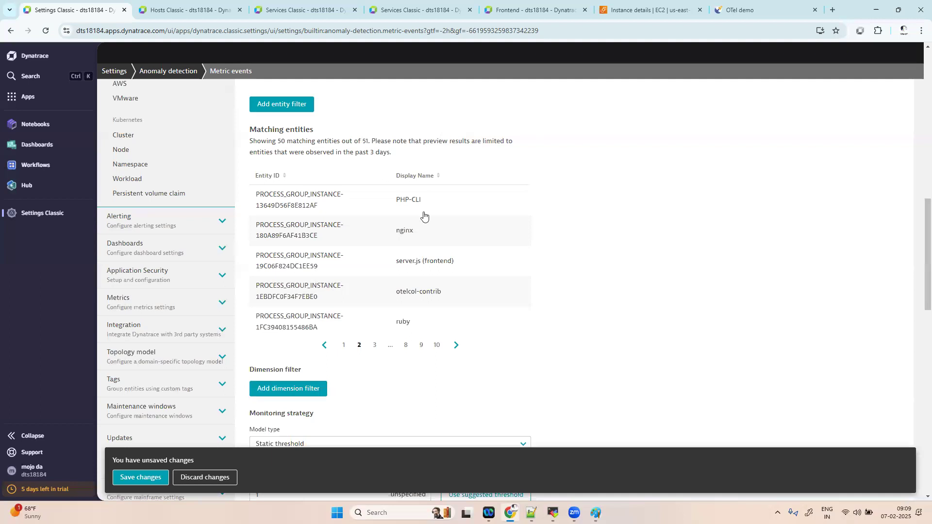
# Go through the matching entities up to page 5 to find the prometheus process.
pyautogui.scroll(3, 424, 216)
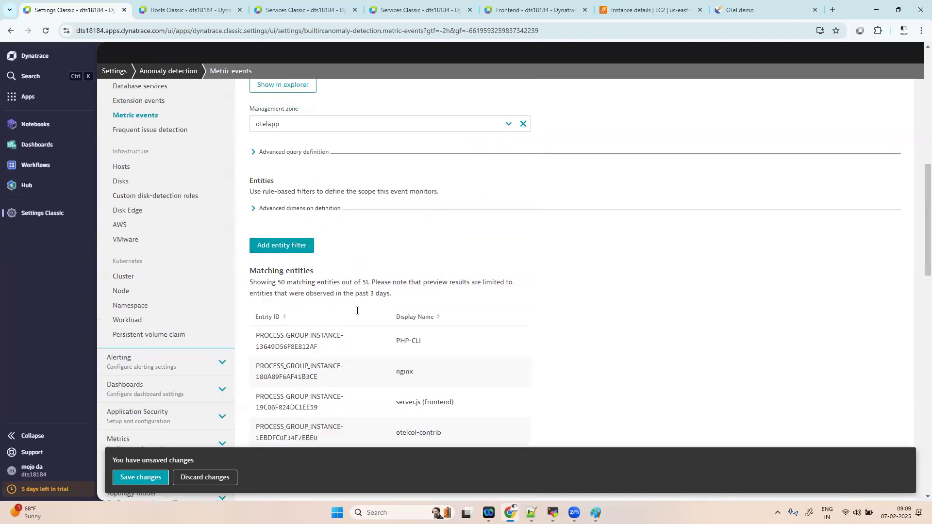
pyautogui.scroll(-1, 367, 331)
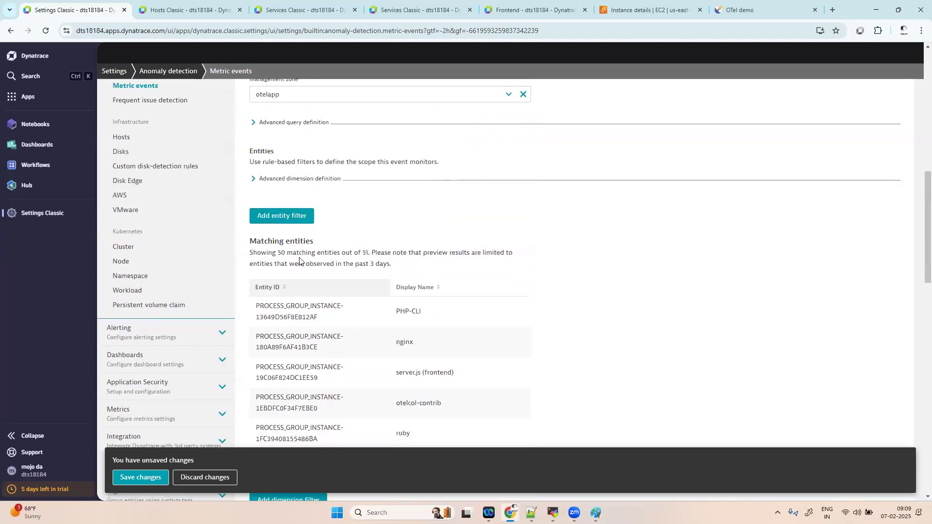
pyautogui.scroll(-2, 339, 320)
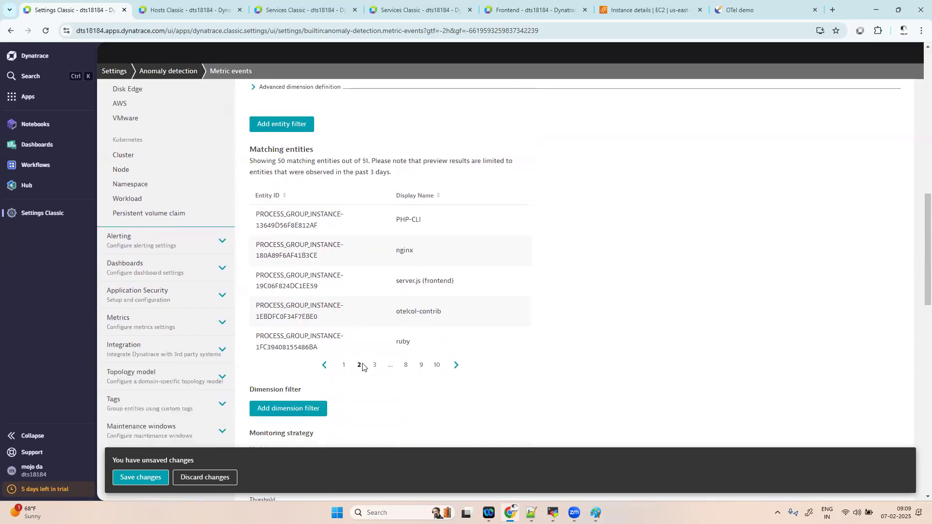
pyautogui.click(374, 365)
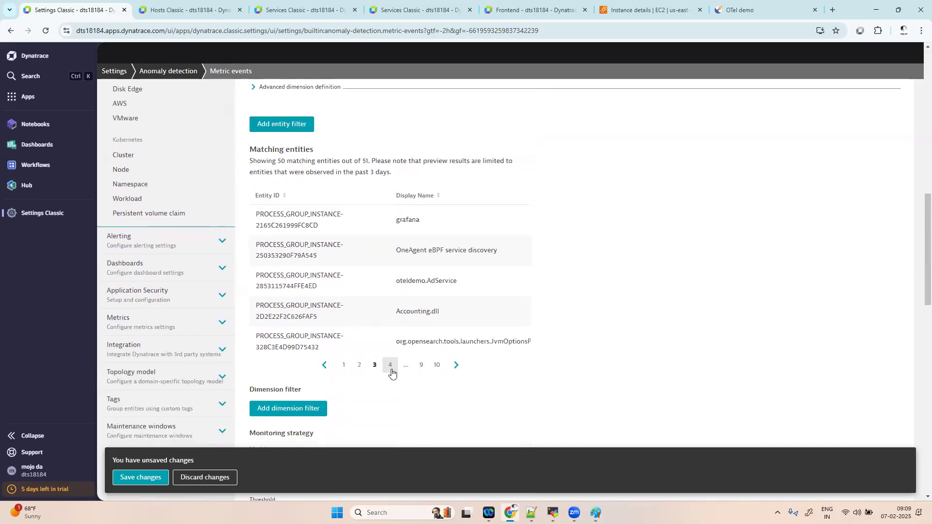
pyautogui.click(392, 369)
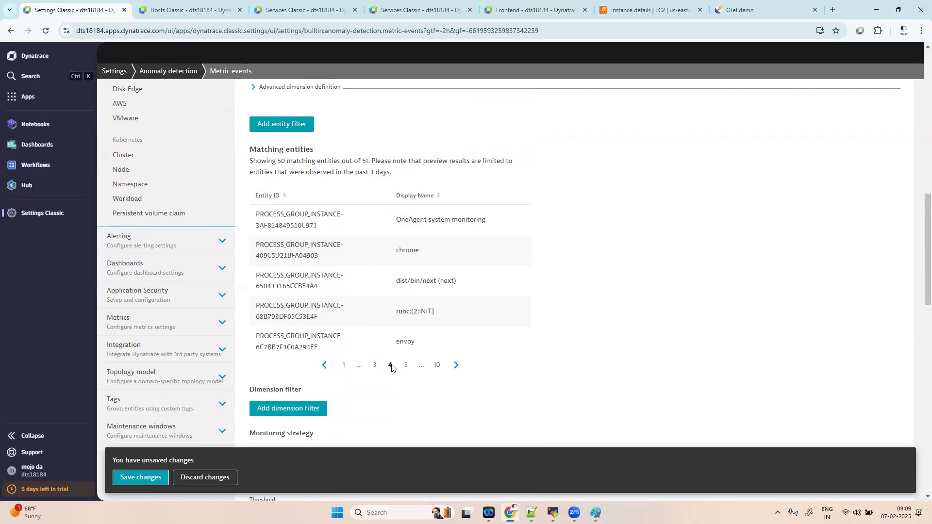
pyautogui.click(406, 366)
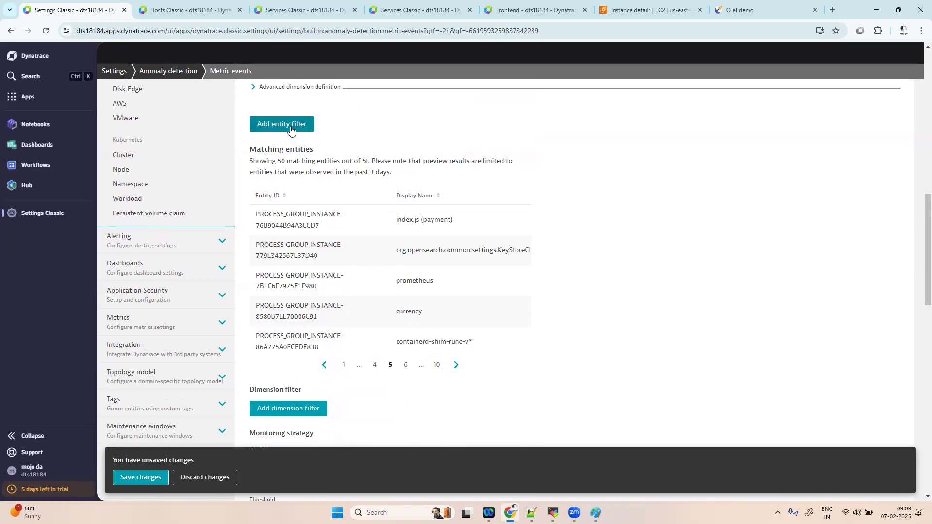
# Add an entity filter with filter type Entity and operator equals, and look through the entity values offered.
pyautogui.scroll(1, 291, 130)
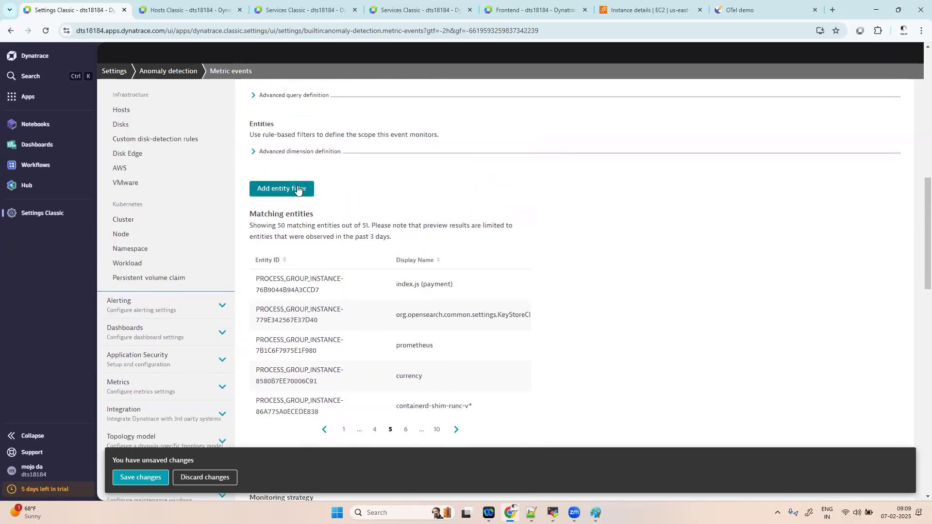
pyautogui.click(297, 189)
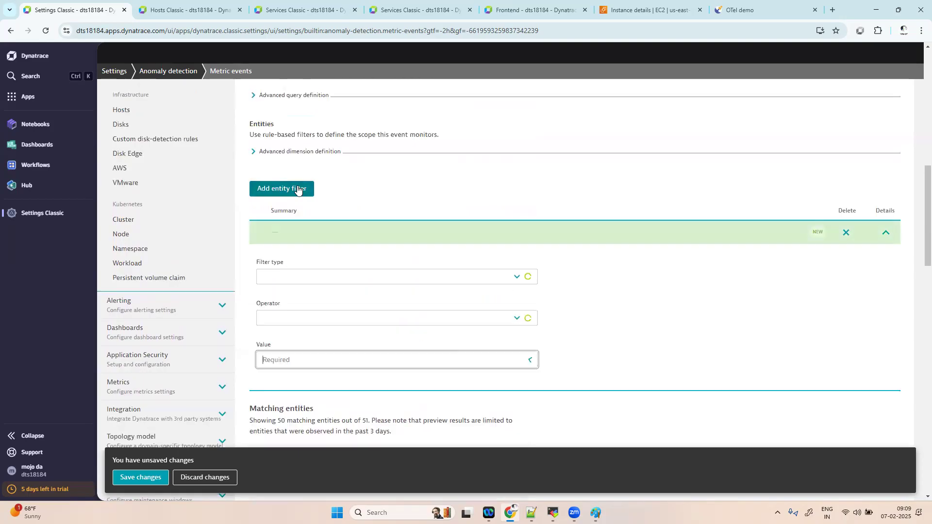
pyautogui.click(293, 277)
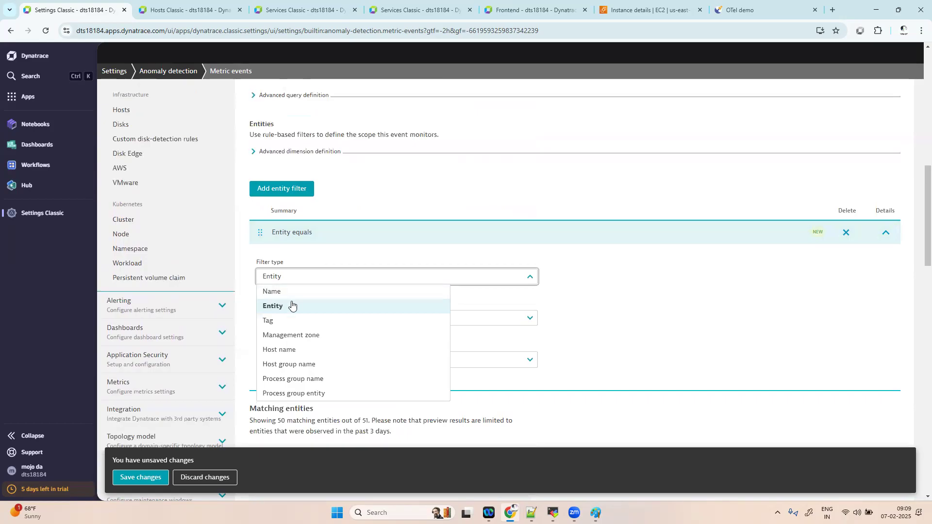
pyautogui.click(291, 303)
pyautogui.click(285, 322)
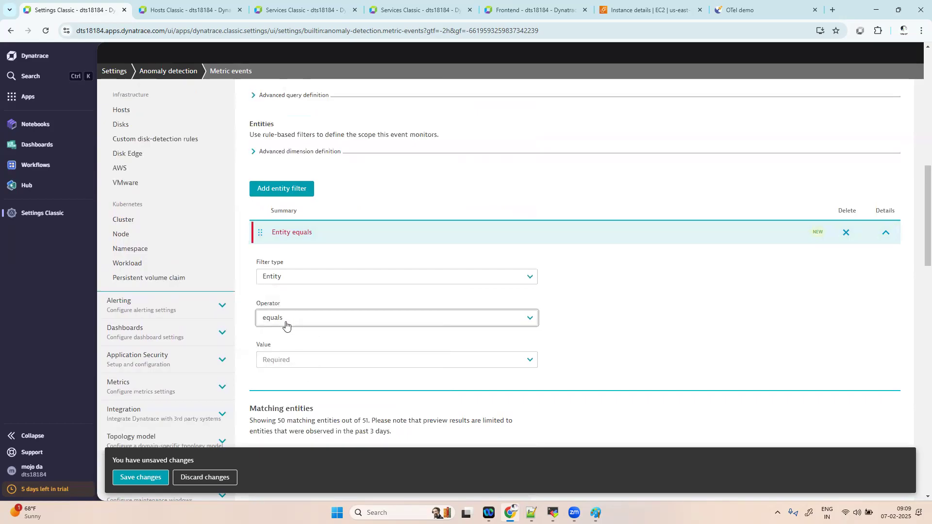
pyautogui.click(286, 334)
pyautogui.click(287, 359)
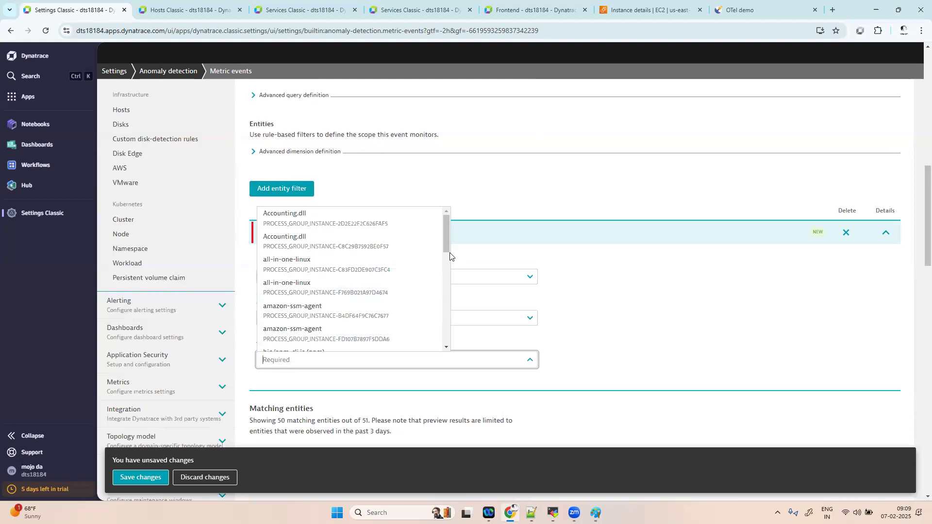
pyautogui.click(442, 280)
pyautogui.moveTo(443, 281); pyautogui.dragTo(436, 224)
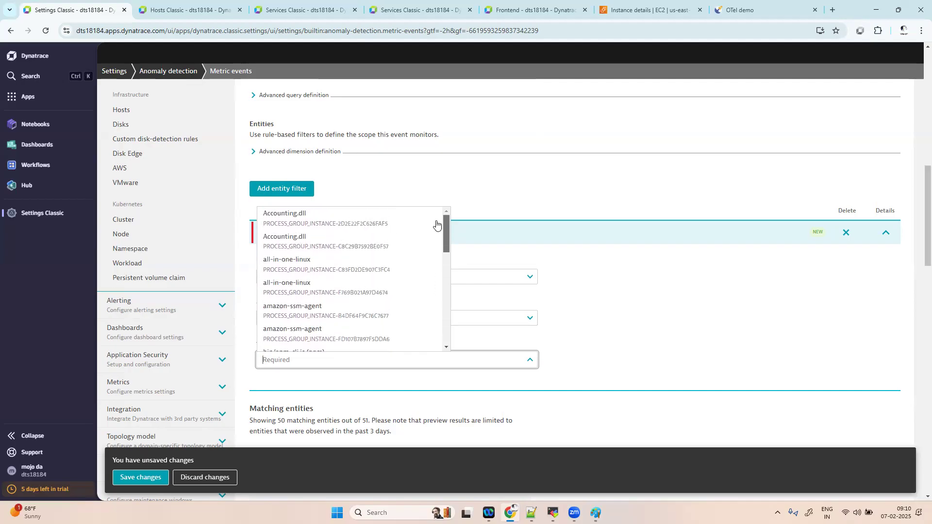
pyautogui.click(611, 284)
# Change the entity filter's type to Process group name and set its value to prometheus.
pyautogui.click(345, 282)
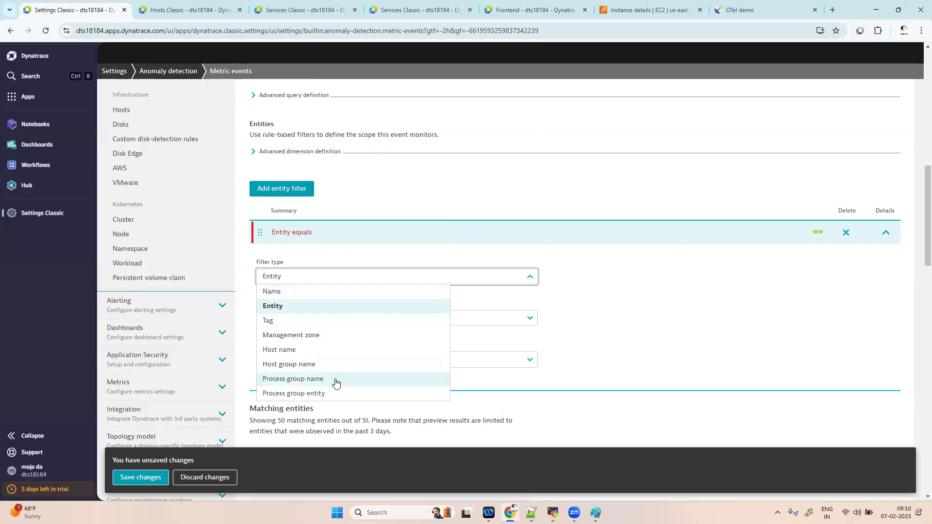
pyautogui.scroll(-1, 323, 377)
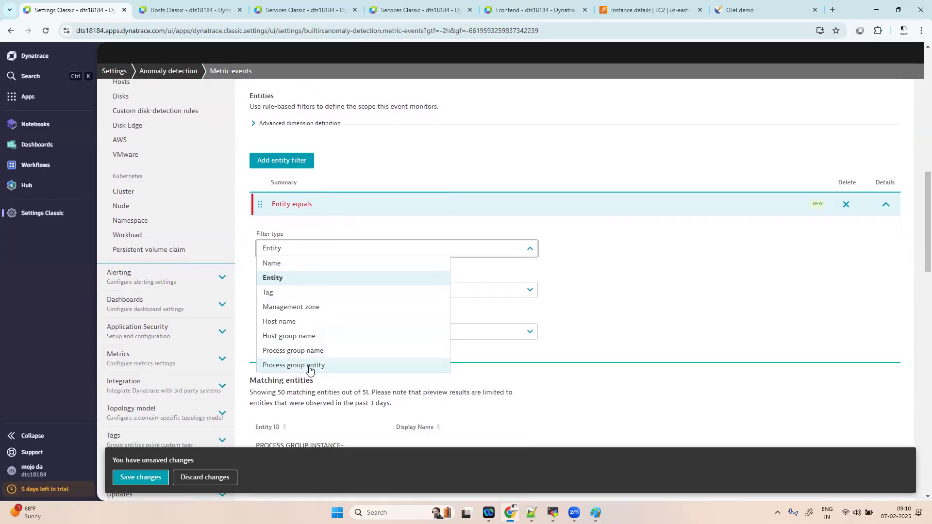
pyautogui.click(313, 350)
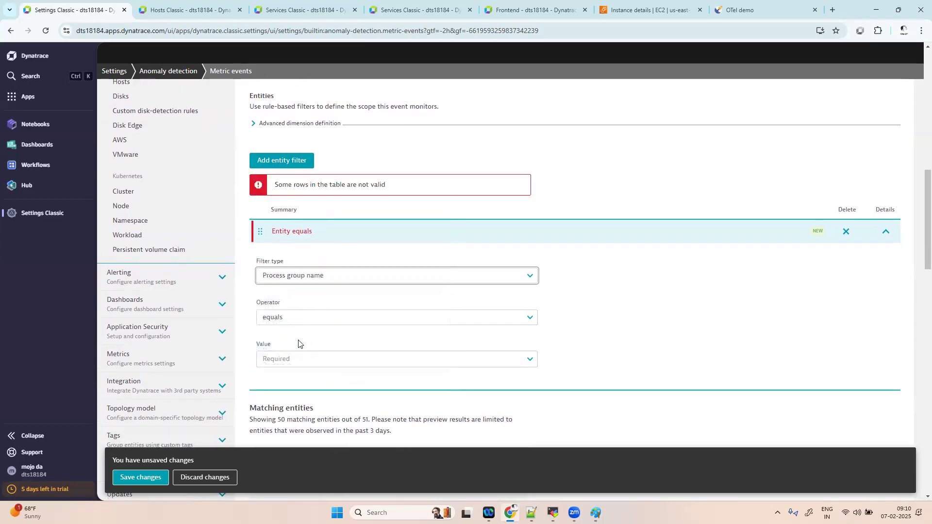
pyautogui.click(308, 358)
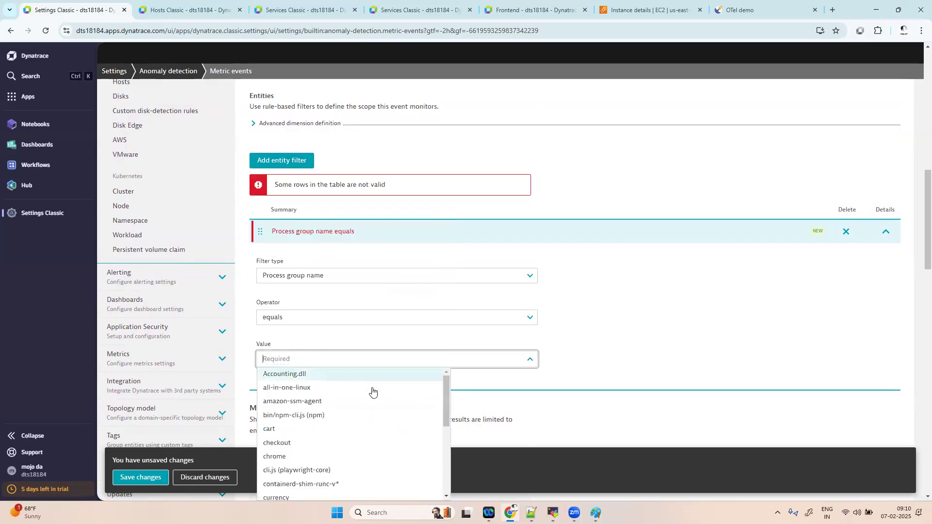
pyautogui.moveTo(444, 395); pyautogui.dragTo(294, 344)
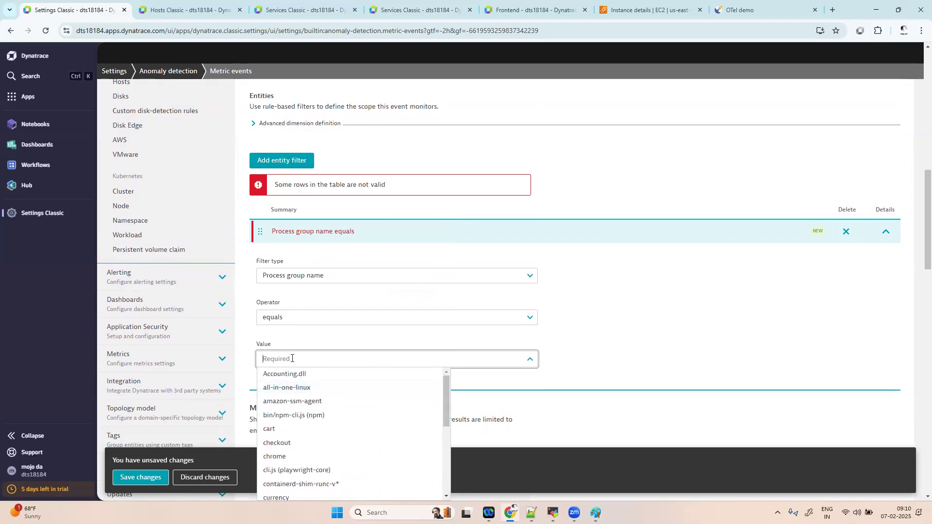
pyautogui.write('pro')
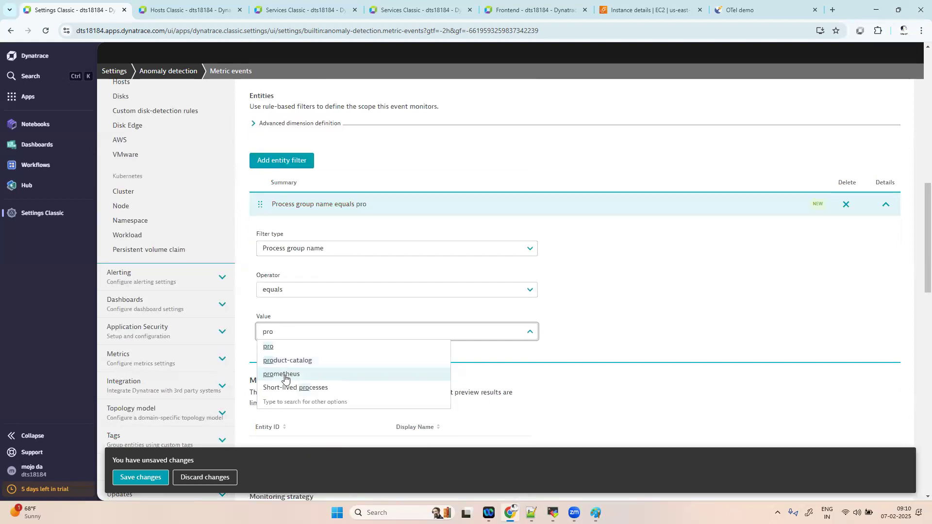
pyautogui.click(285, 374)
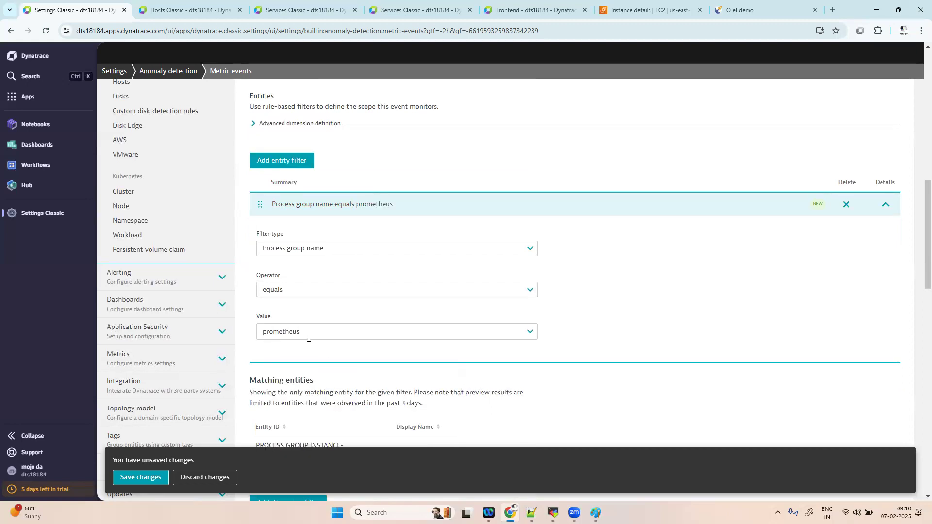
# Keep the static threshold model and set the threshold to 20 with percent as the input unit.
pyautogui.scroll(-3, 708, 338)
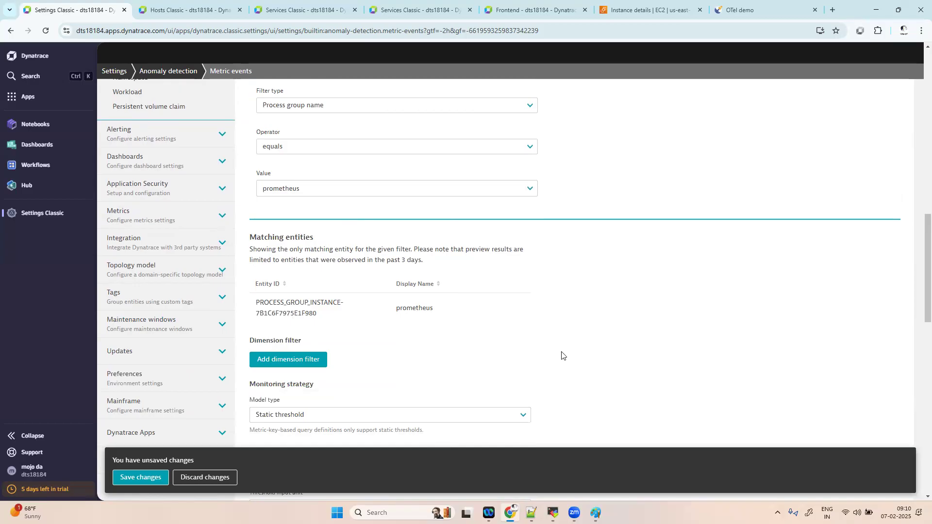
pyautogui.scroll(-3, 561, 355)
pyautogui.click(316, 252)
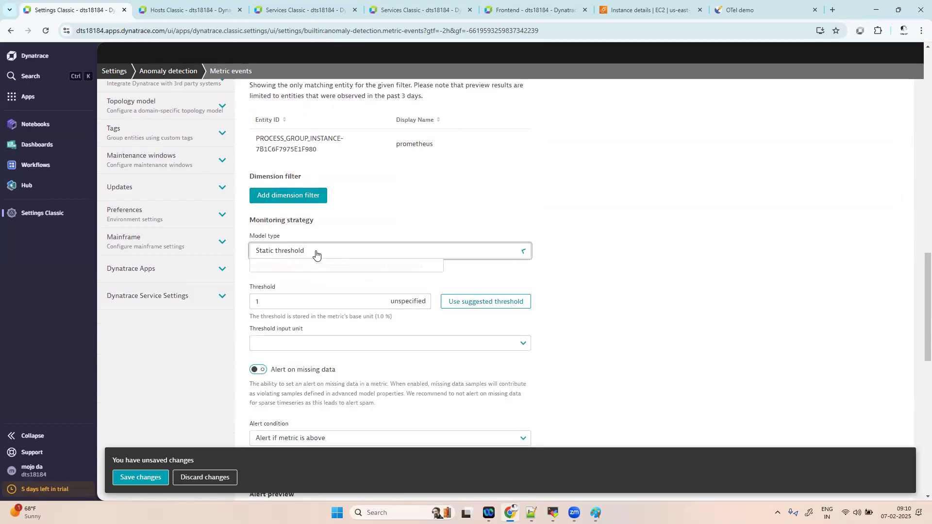
pyautogui.click(316, 265)
pyautogui.click(295, 300)
pyautogui.press('BackSpace')
pyautogui.write('2-0')
pyautogui.press('BackSpace')
pyautogui.press('BackSpace')
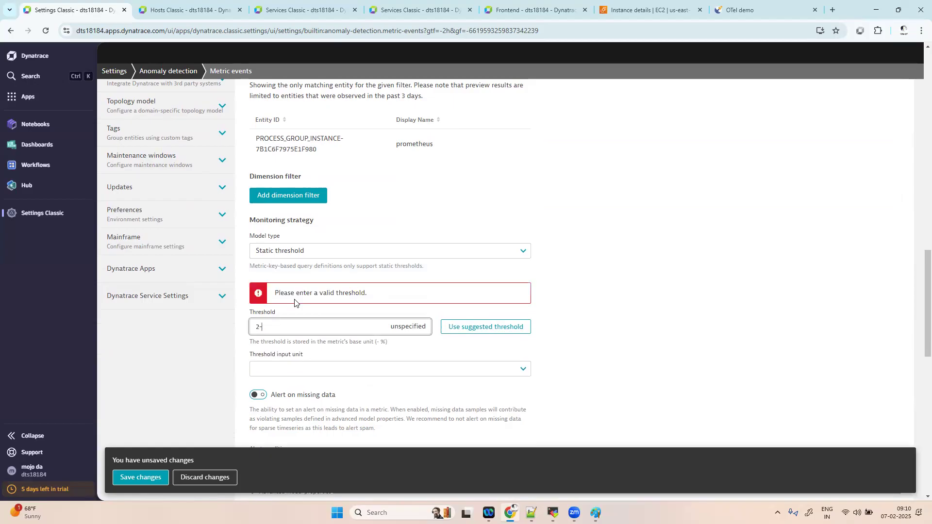
pyautogui.write('0')
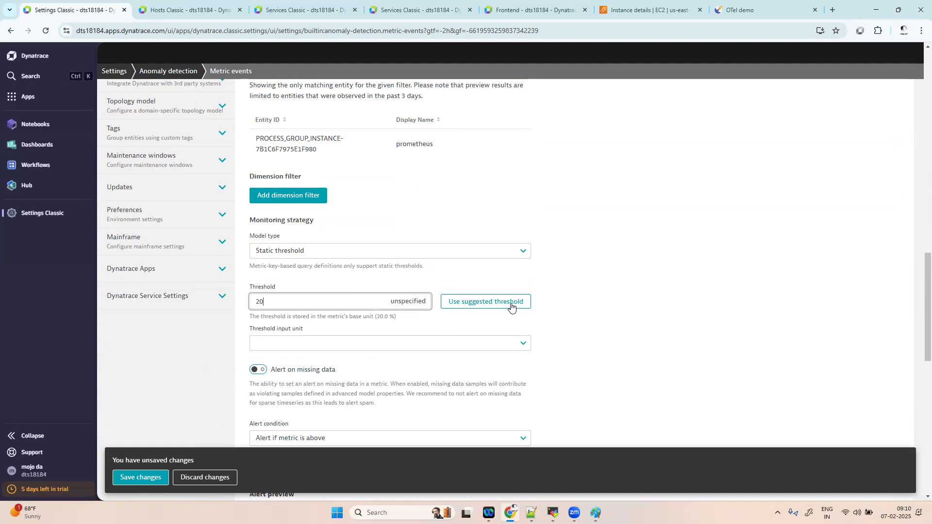
pyautogui.click(512, 345)
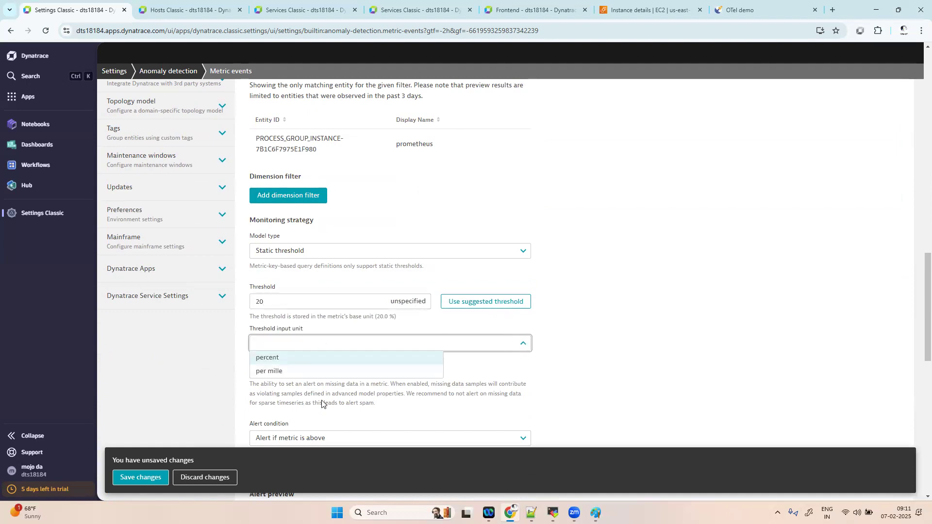
pyautogui.click(301, 363)
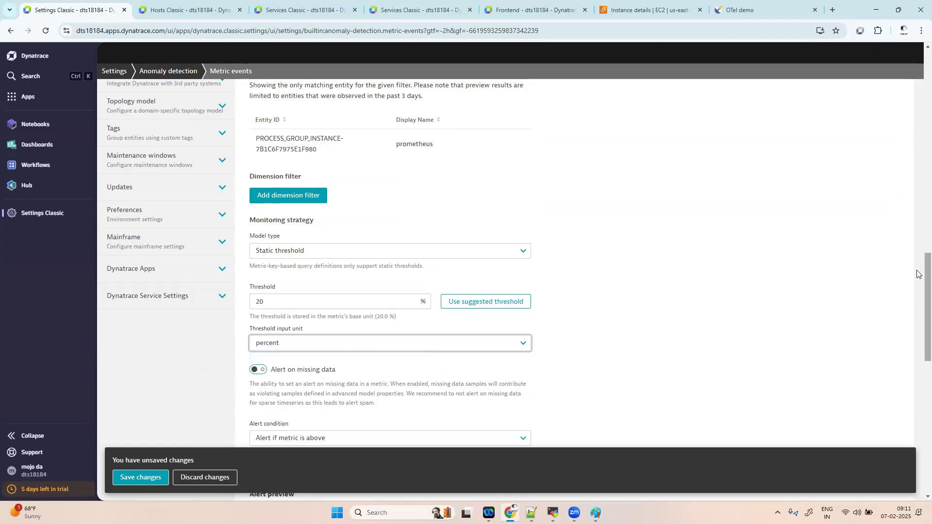
# Leave alerting on missing data turned off and set the alert condition to Alert if metric is above.
pyautogui.scroll(-3, 917, 287)
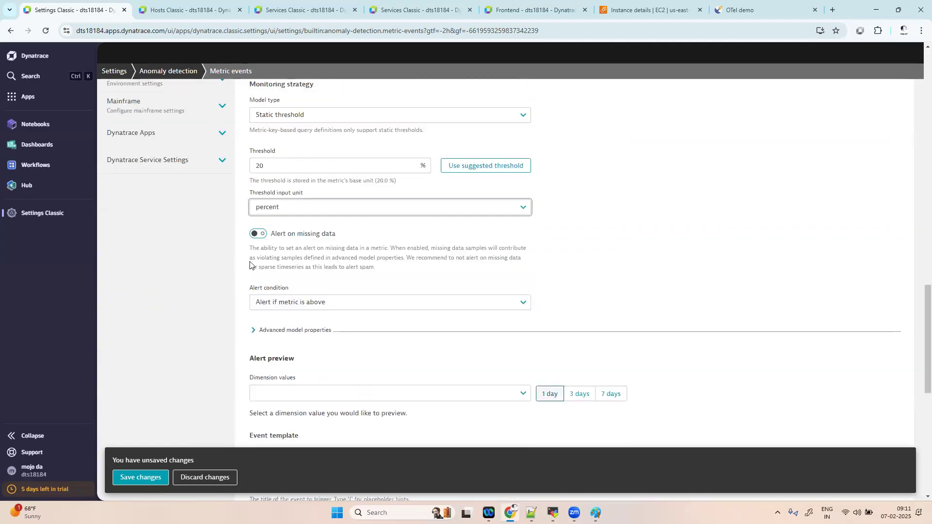
pyautogui.click(250, 235)
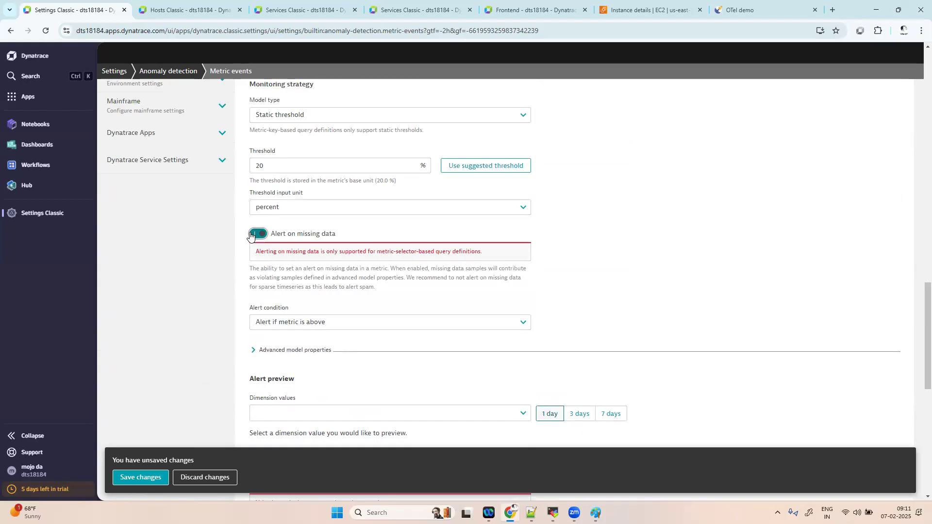
pyautogui.click(250, 235)
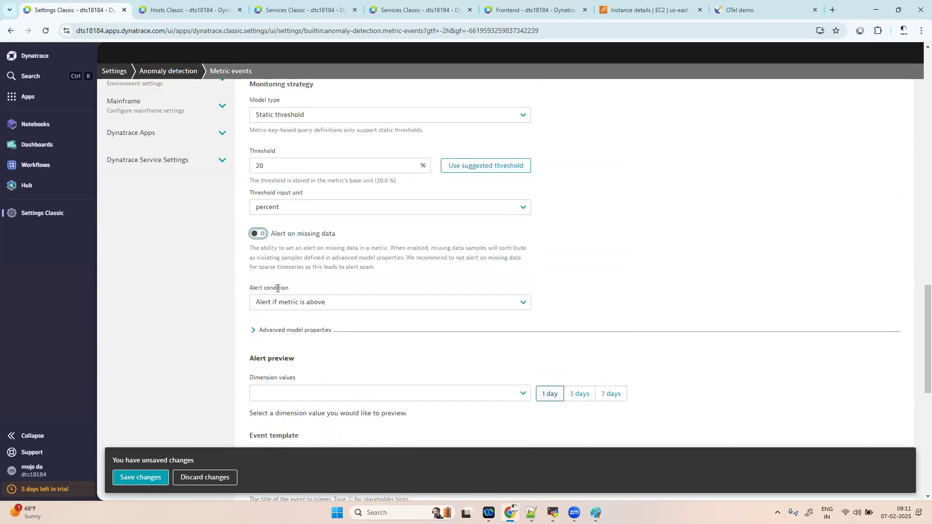
pyautogui.click(322, 303)
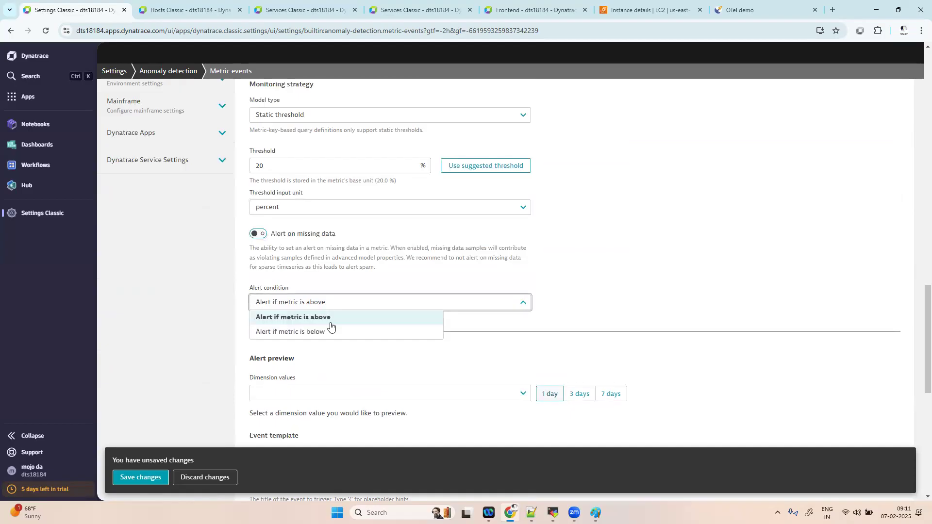
pyautogui.click(338, 323)
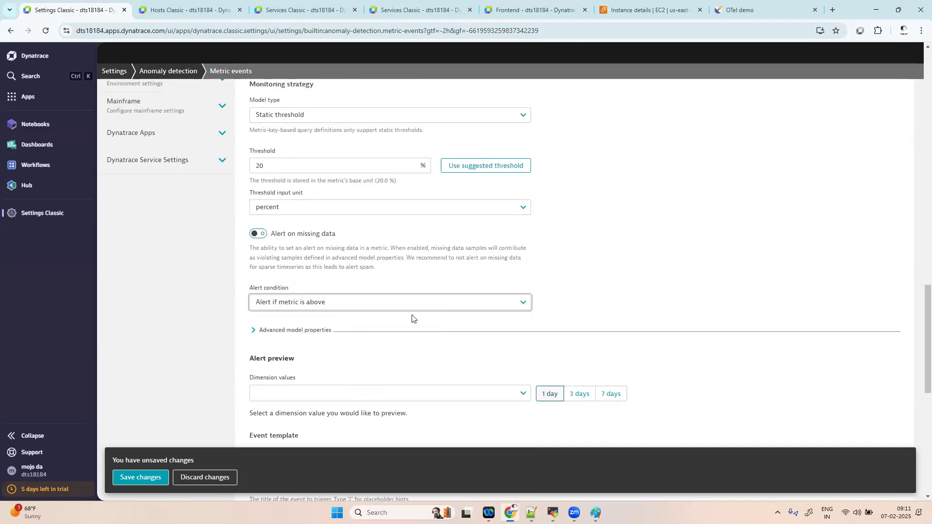
pyautogui.scroll(-3, 403, 352)
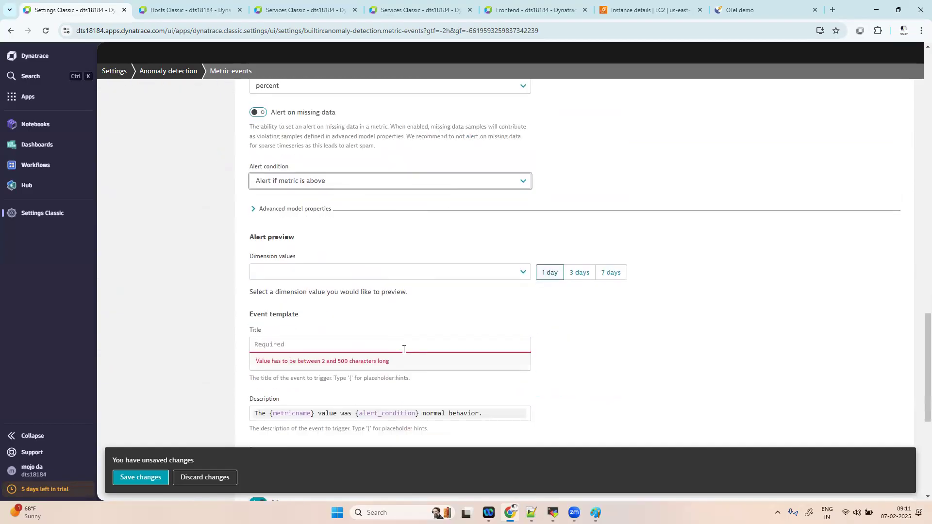
pyautogui.scroll(2, 421, 141)
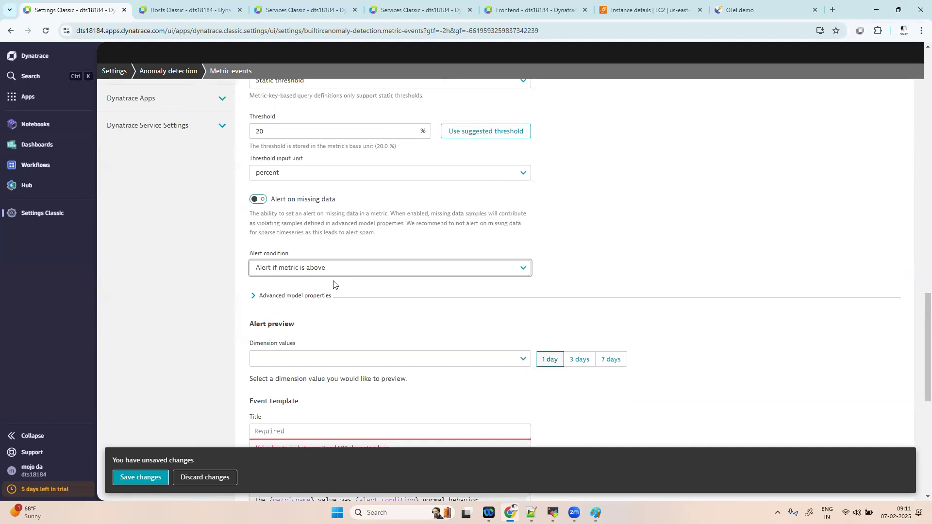
pyautogui.click(386, 266)
pyautogui.click(813, 326)
# Keep the alert preview range at 1 day and title the event template "process cpu usage > 90".
pyautogui.scroll(-2, 275, 257)
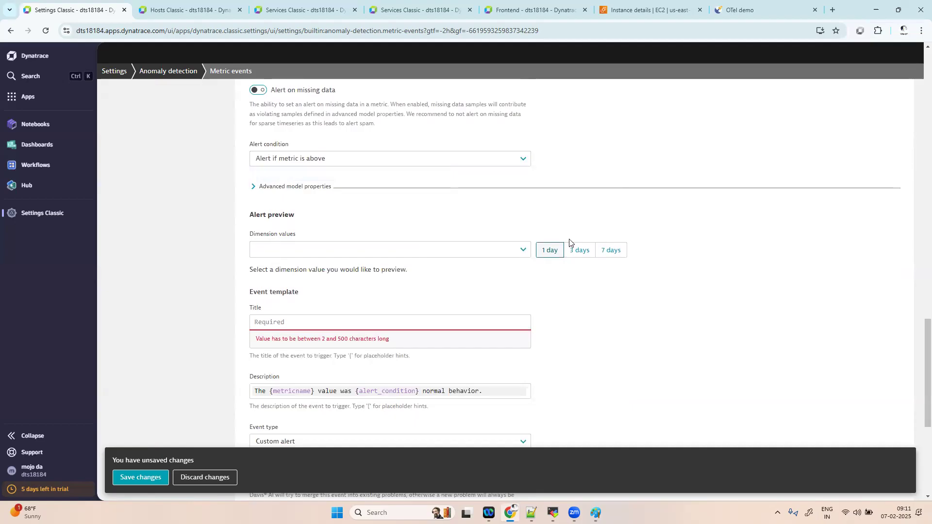
pyautogui.click(585, 252)
pyautogui.click(552, 253)
pyautogui.click(319, 323)
pyautogui.write('proces')
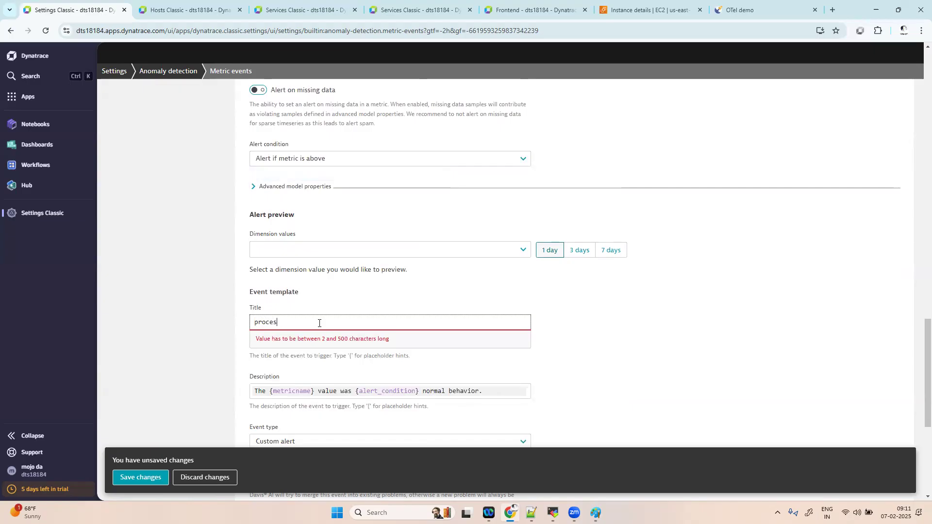
pyautogui.write('s cpu us')
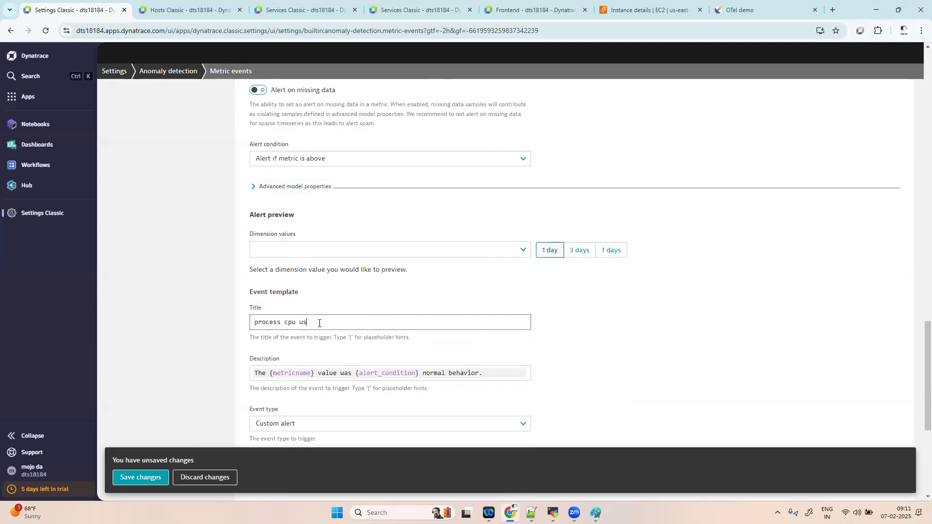
pyautogui.write('age ?')
pyautogui.write('>')
pyautogui.press('BackSpace')
pyautogui.press('BackSpace')
pyautogui.press('BackSpace')
pyautogui.press('BackSpace')
pyautogui.write('90')
pyautogui.click(319, 323)
# Look through the event types, keep Custom alert, and save the metric event.
pyautogui.scroll(-3, 772, 370)
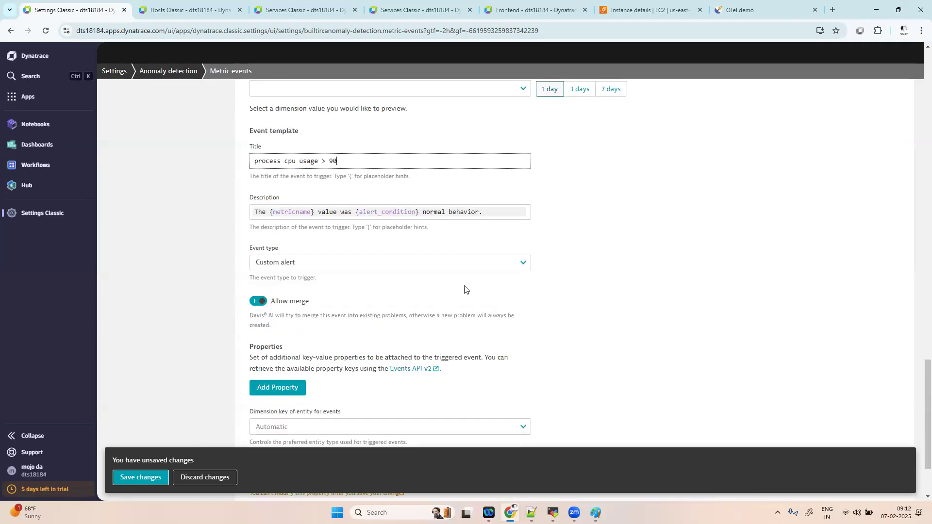
pyautogui.click(375, 268)
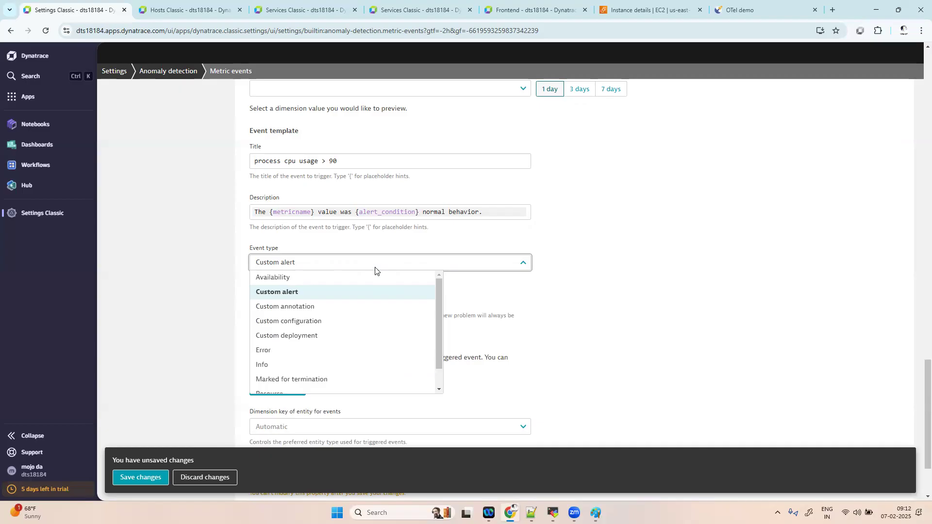
pyautogui.moveTo(439, 335); pyautogui.dragTo(433, 382)
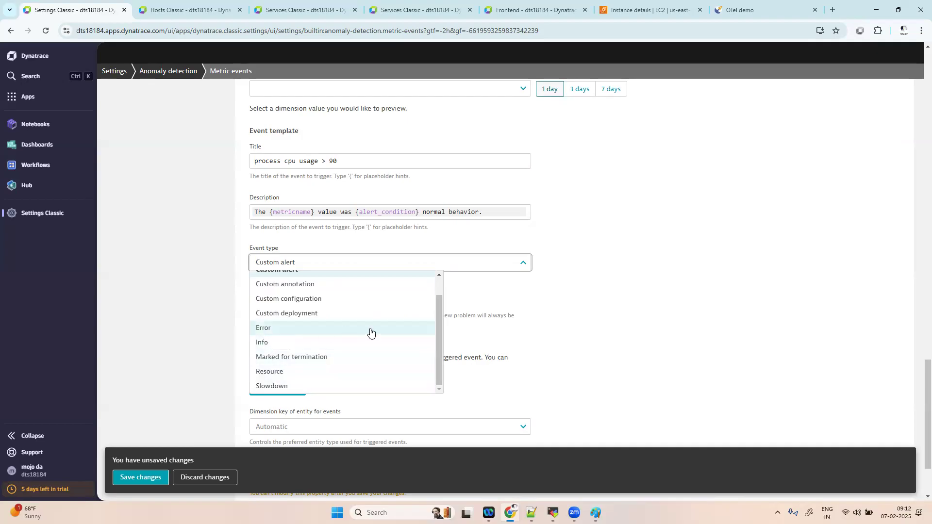
pyautogui.scroll(2, 439, 332)
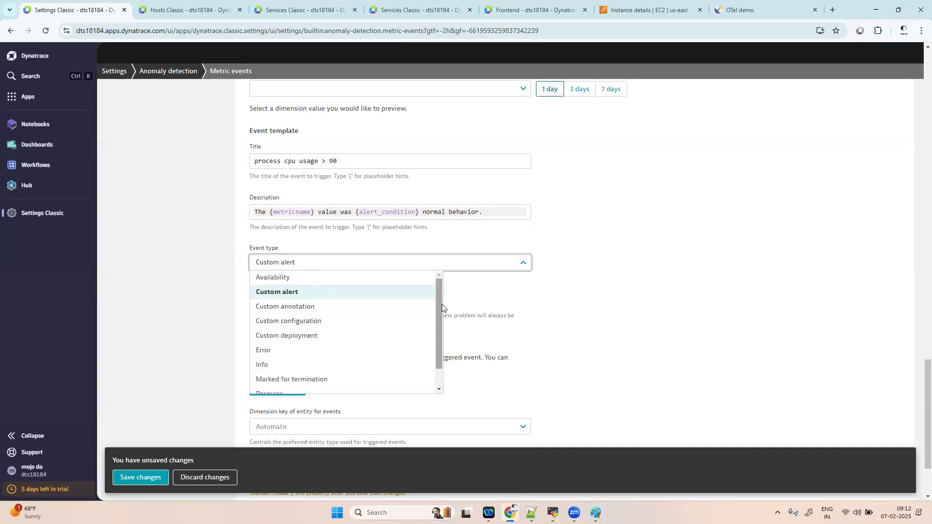
pyautogui.click(312, 294)
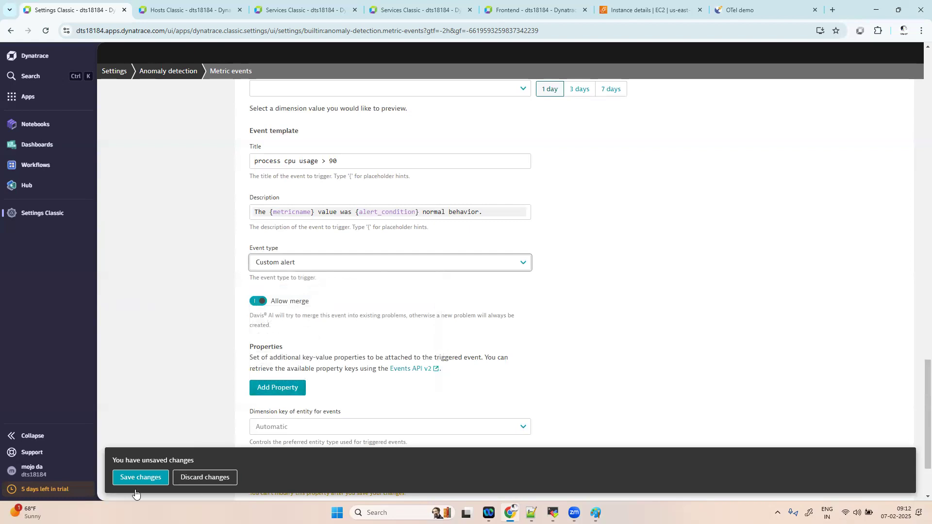
pyautogui.click(144, 478)
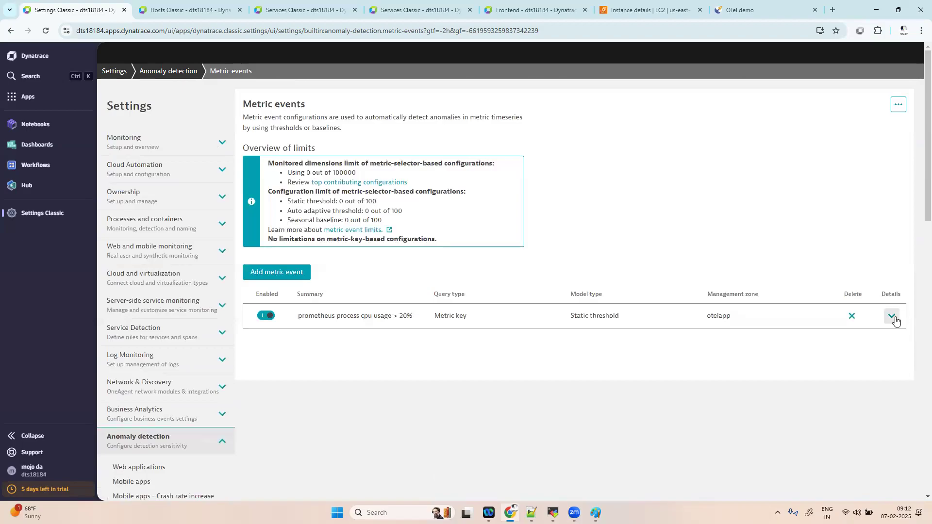
# Open the saved prometheus metric event's details and review its settings down to the event template.
pyautogui.click(892, 317)
pyautogui.scroll(-8, 828, 322)
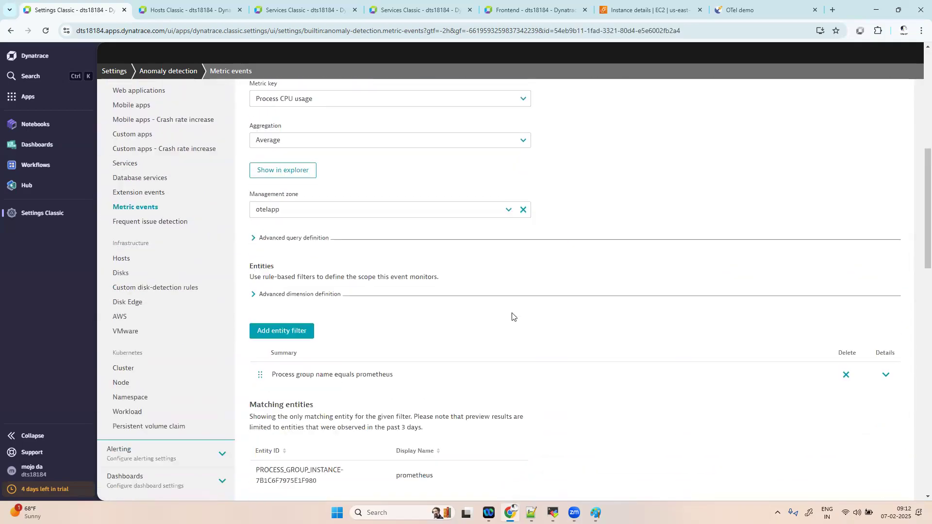
pyautogui.scroll(-10, 514, 316)
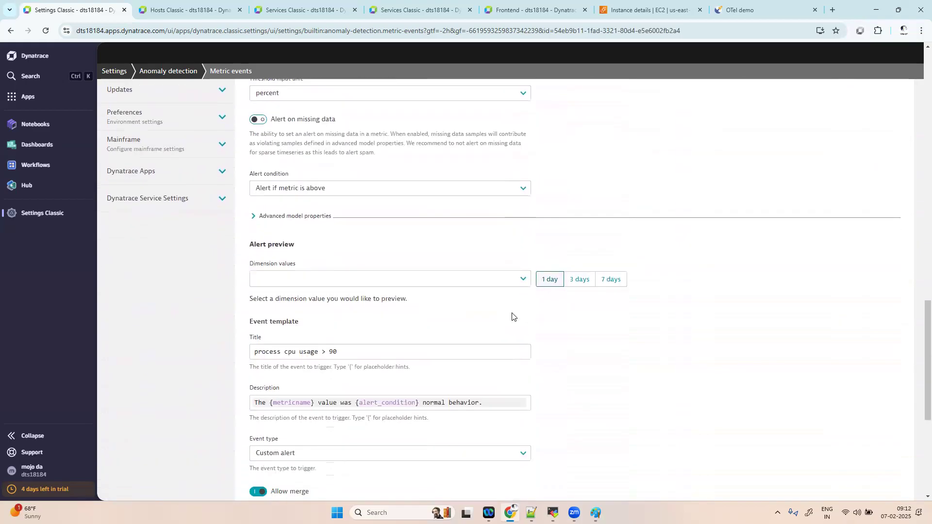
pyautogui.scroll(-5, 513, 317)
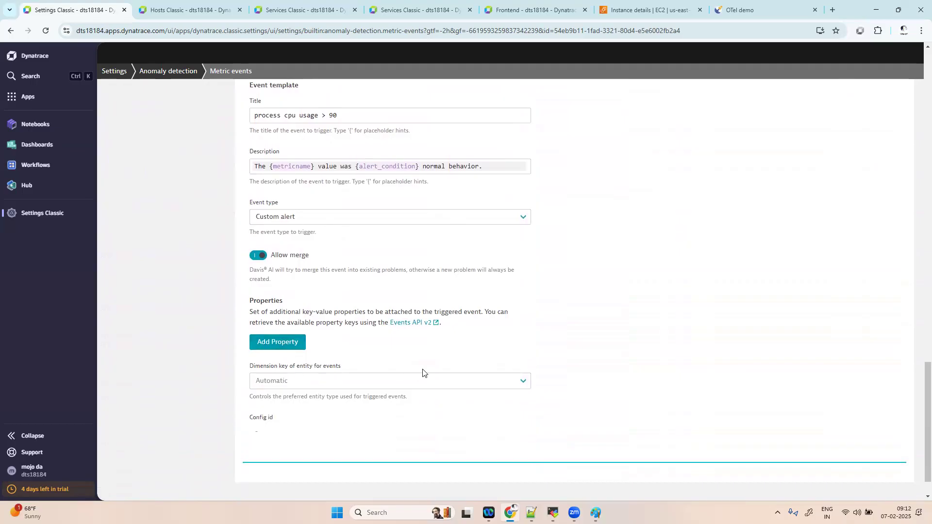
pyautogui.scroll(5, 423, 373)
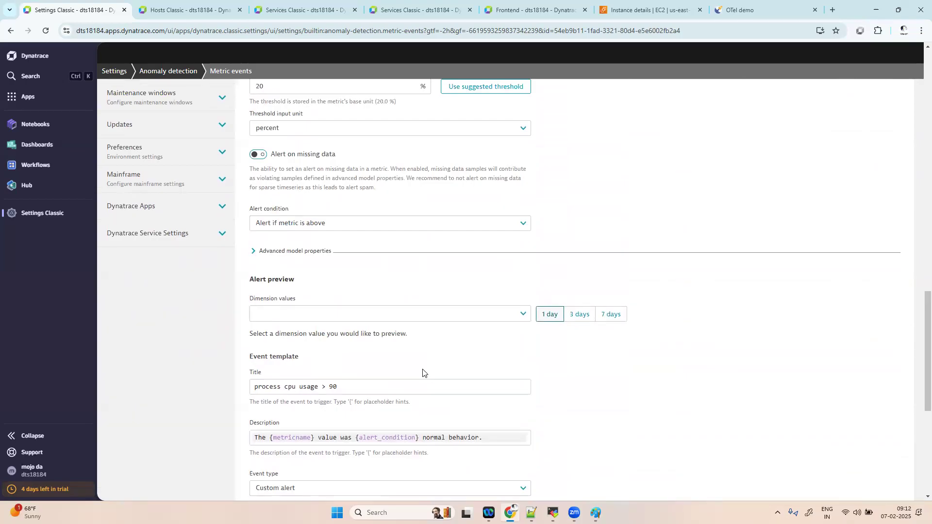
# Check the alert preview's dimension values and day ranges, and examine the advanced model properties for samples and sliding window.
pyautogui.click(524, 315)
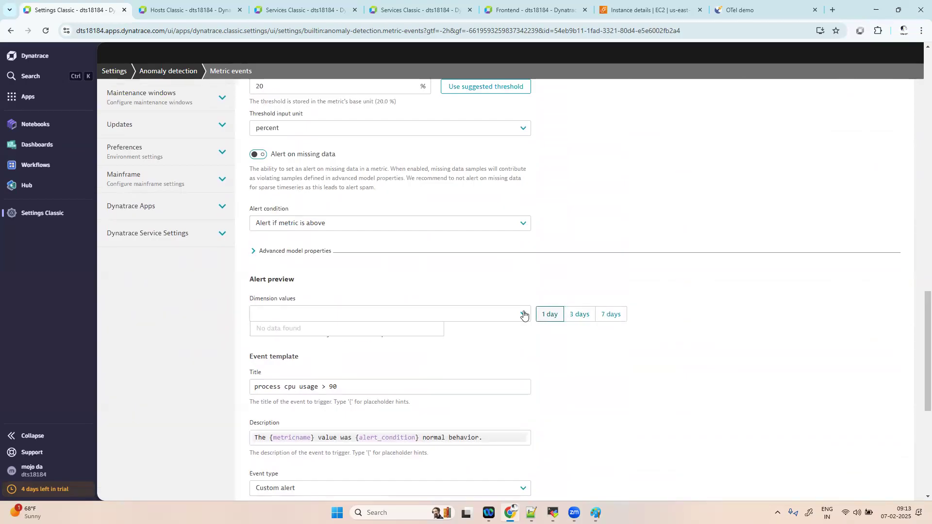
pyautogui.click(581, 315)
pyautogui.click(550, 316)
pyautogui.click(254, 251)
pyautogui.scroll(-5, 482, 347)
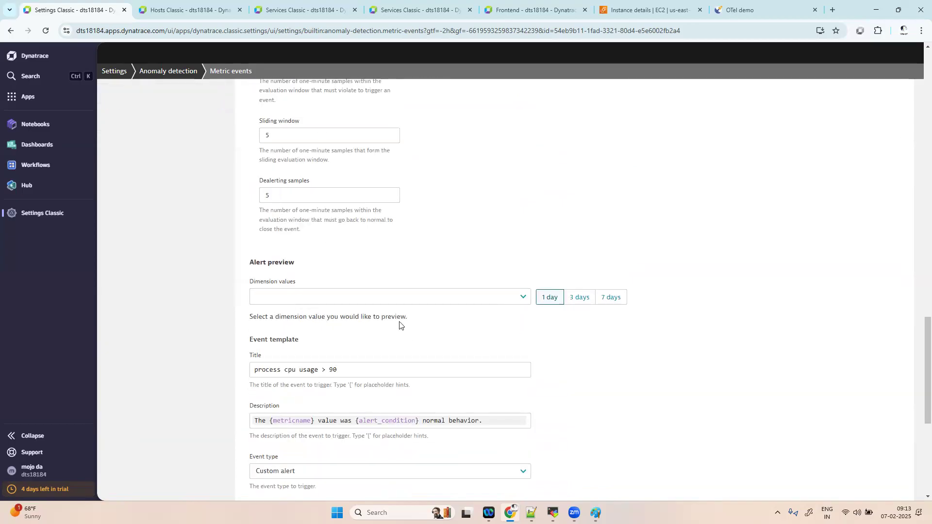
pyautogui.scroll(5, 400, 324)
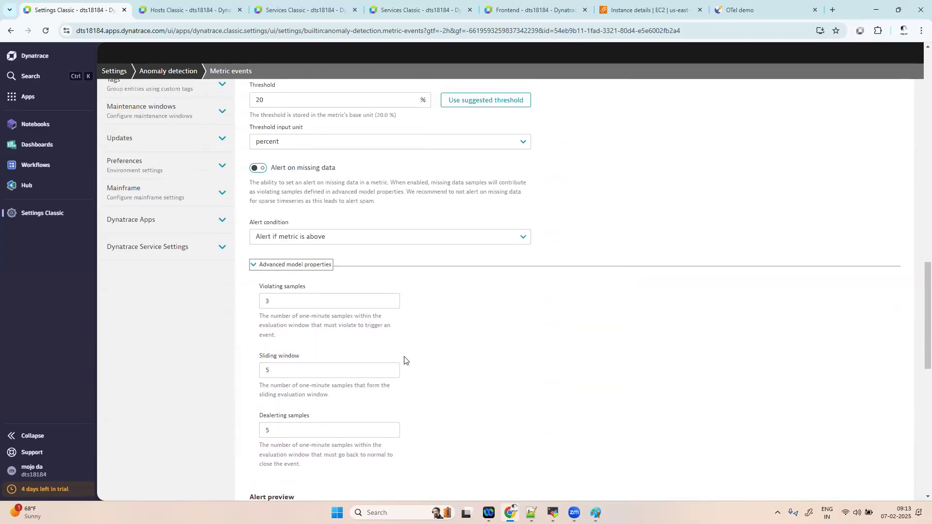
pyautogui.scroll(-5, 406, 359)
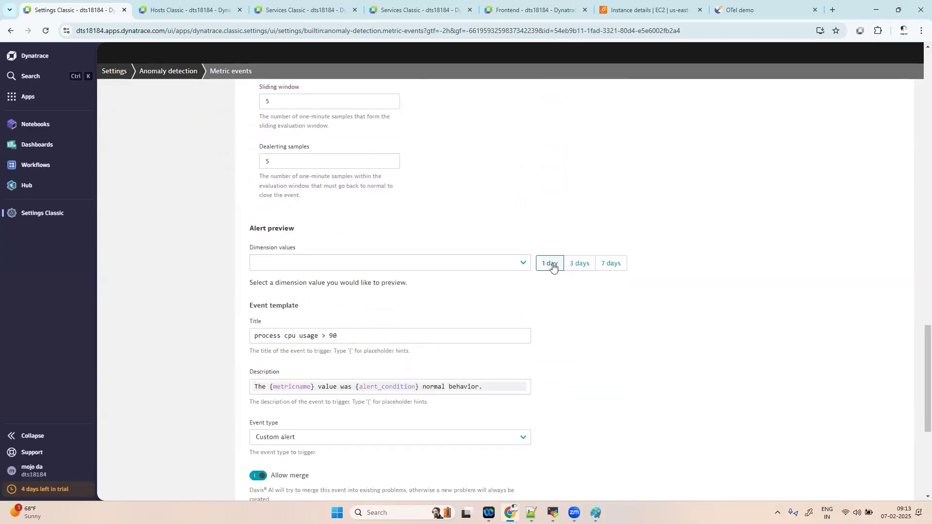
pyautogui.scroll(5, 553, 266)
# Correct the event template title to "process cpu usage > 20" and save the changes.
pyautogui.scroll(-6, 554, 267)
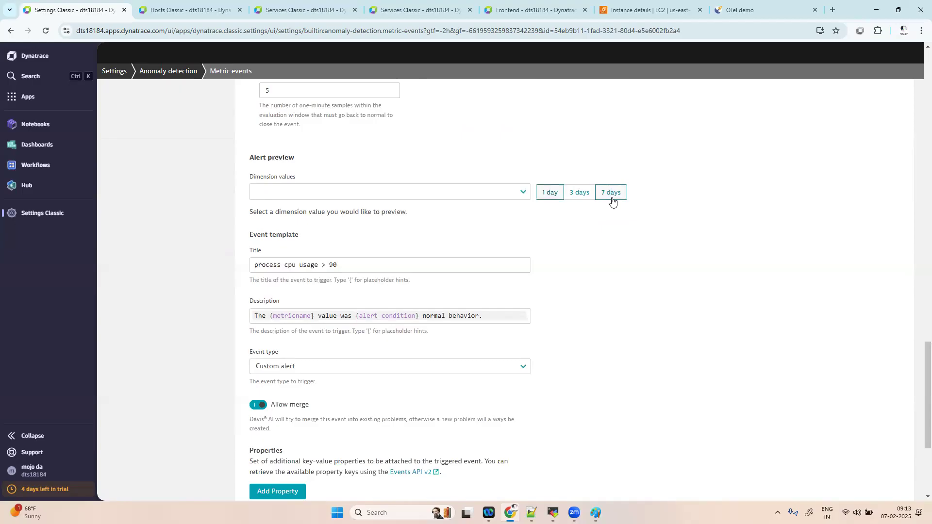
pyautogui.click(348, 264)
pyautogui.press('BackSpace')
pyautogui.press('BackSpace')
pyautogui.write('20')
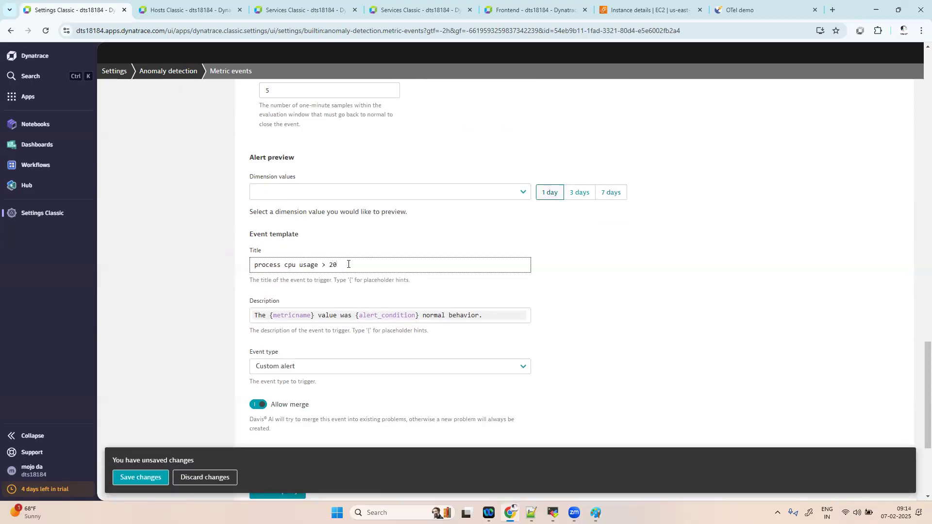
pyautogui.click(114, 485)
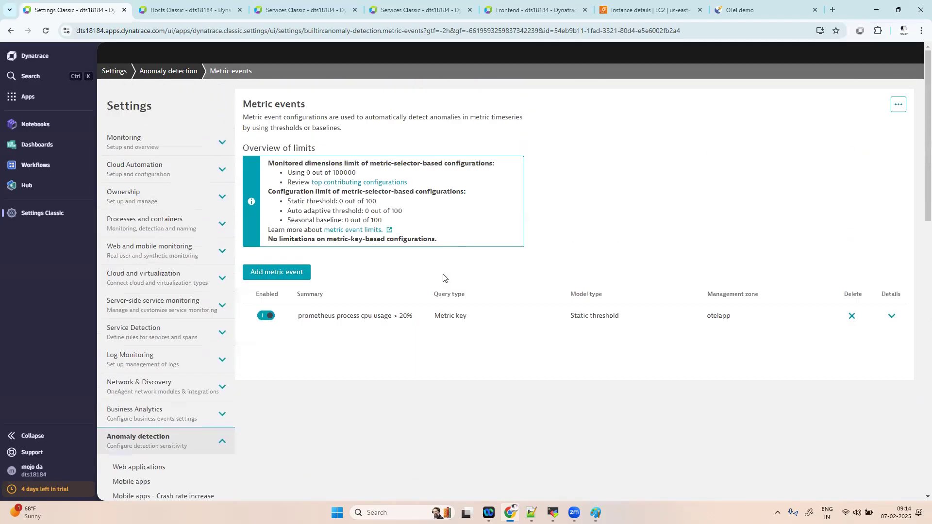
# Add a second metric event with the summary "http 4xx error".
pyautogui.click(297, 271)
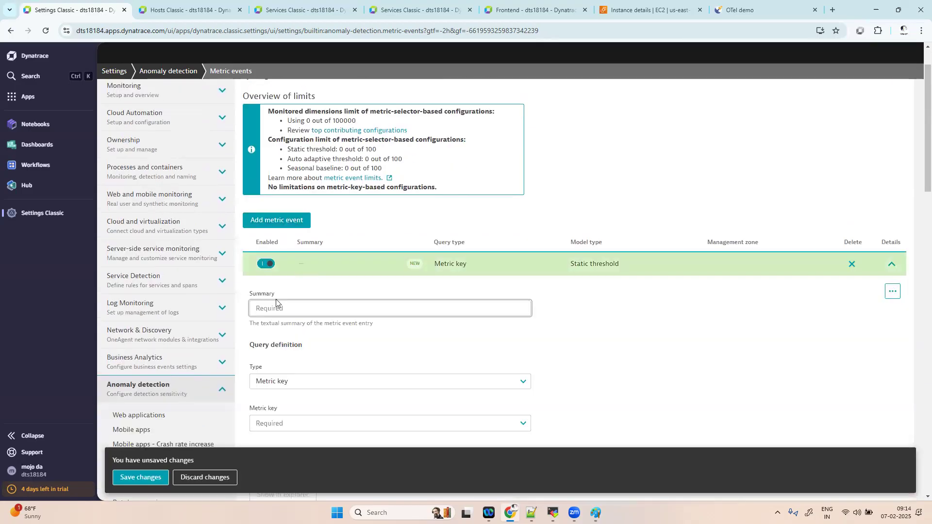
pyautogui.write('htt')
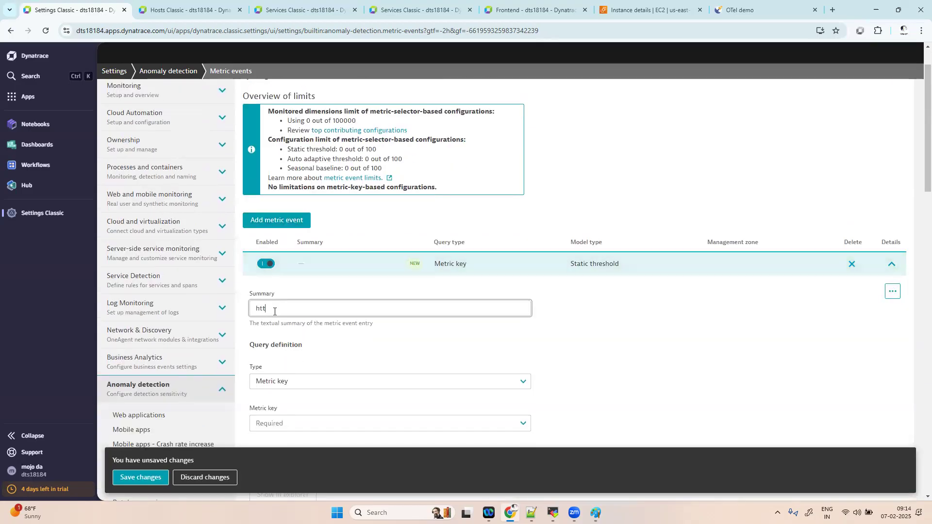
pyautogui.write('p 4xx')
pyautogui.write('xx errr')
pyautogui.write('or')
# Search the metric keys for 4xx and look through the HTTP 4xx error metrics offered.
pyautogui.scroll(-3, 651, 339)
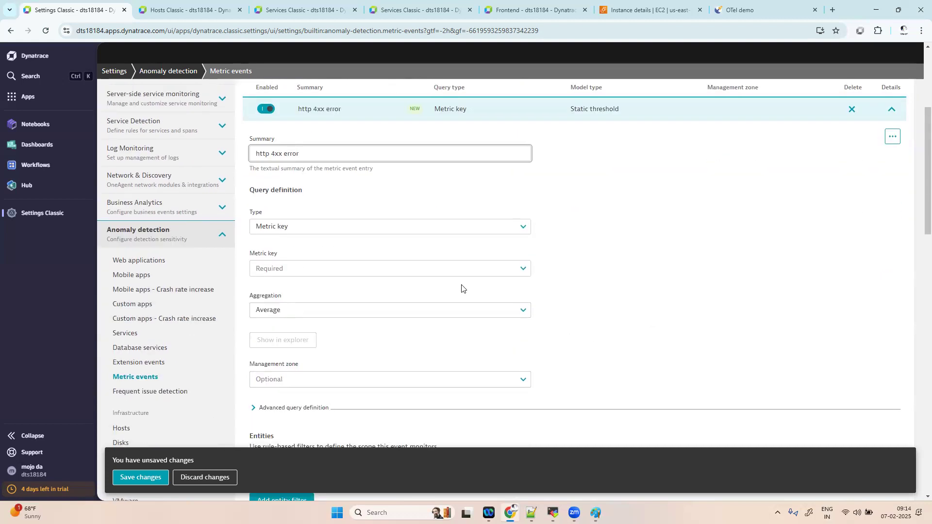
pyautogui.click(312, 267)
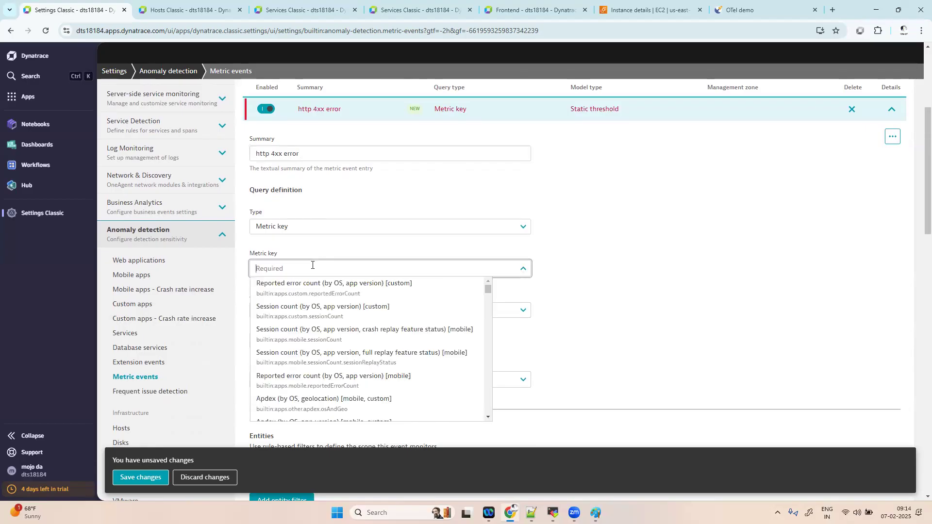
pyautogui.write('4xx')
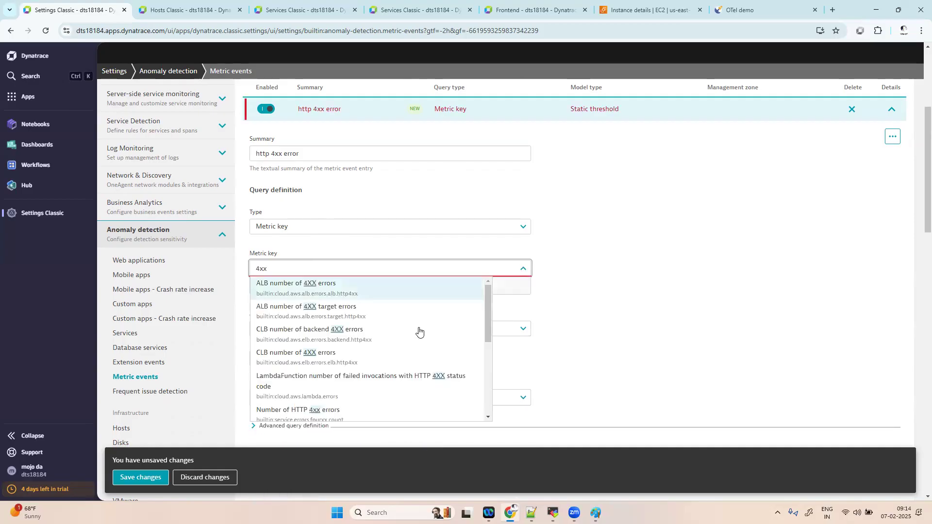
pyautogui.moveTo(488, 296); pyautogui.dragTo(487, 396)
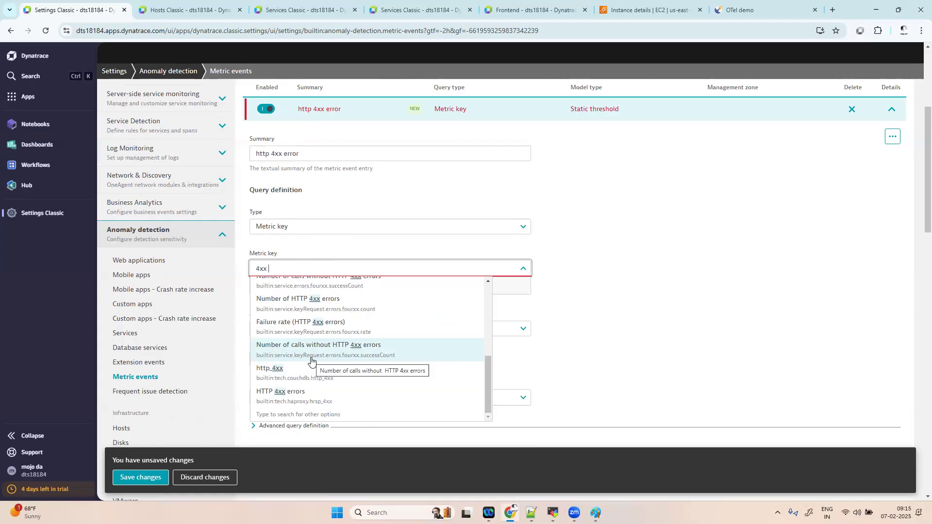
# Select the service metric "Number of HTTP 4xx errors" (builtin:service.errors.fourxx.count) as the metric key, with Value as the aggregation.
pyautogui.moveTo(488, 385); pyautogui.dragTo(487, 374)
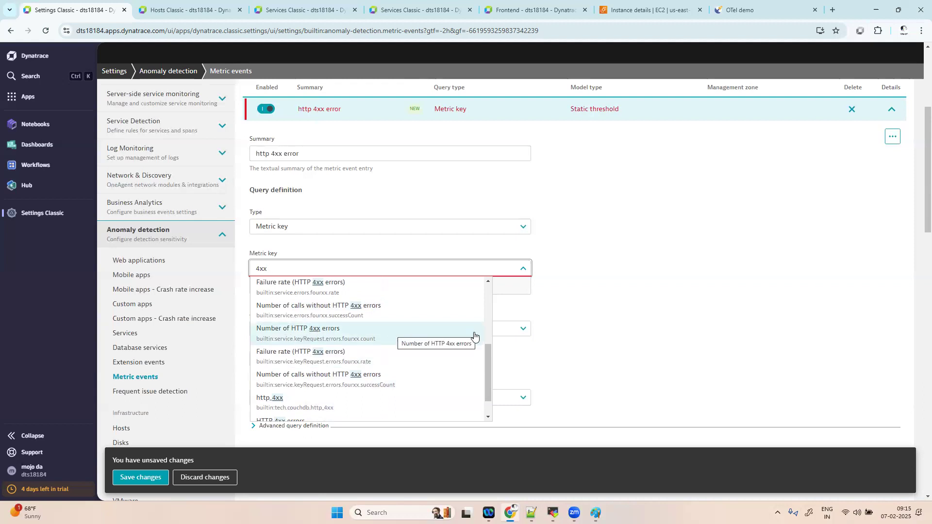
pyautogui.moveTo(488, 351); pyautogui.dragTo(492, 322)
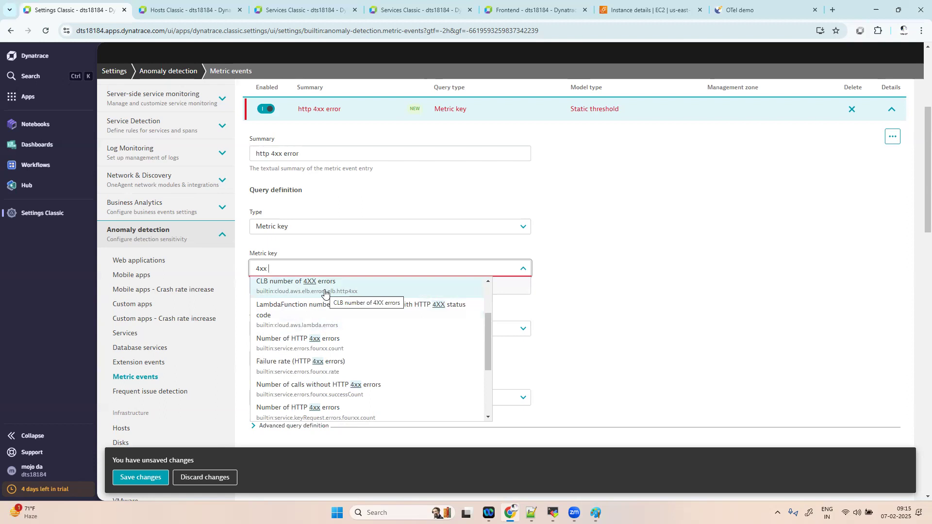
pyautogui.click(294, 348)
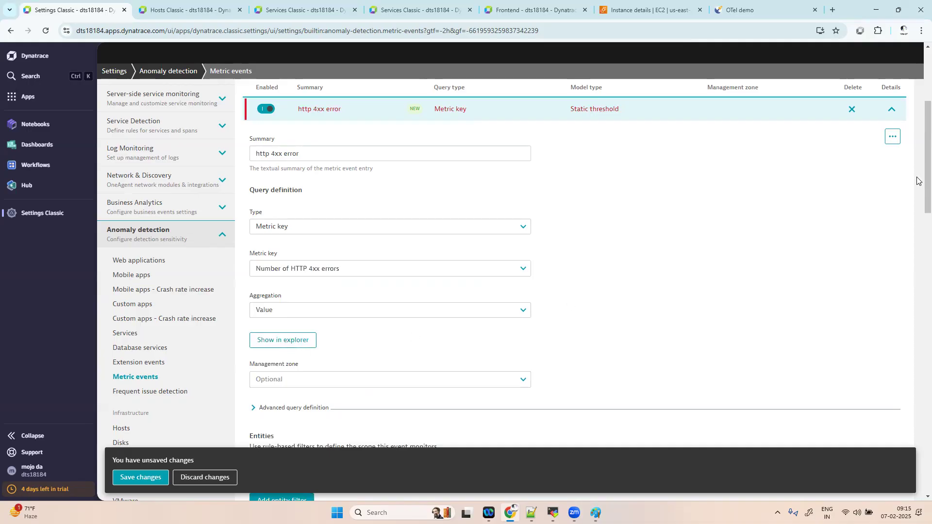
pyautogui.scroll(-2, 917, 228)
pyautogui.scroll(-3, 917, 228)
pyautogui.scroll(3, 917, 227)
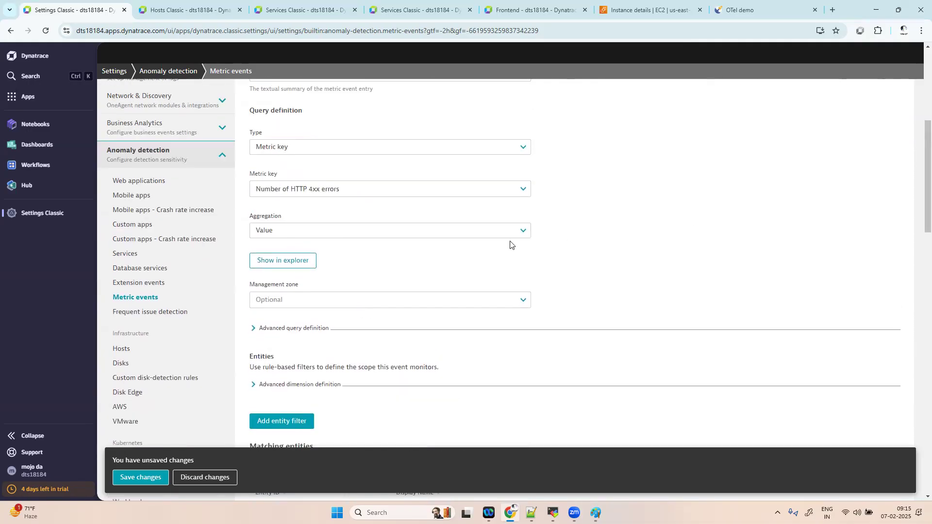
pyautogui.click(367, 237)
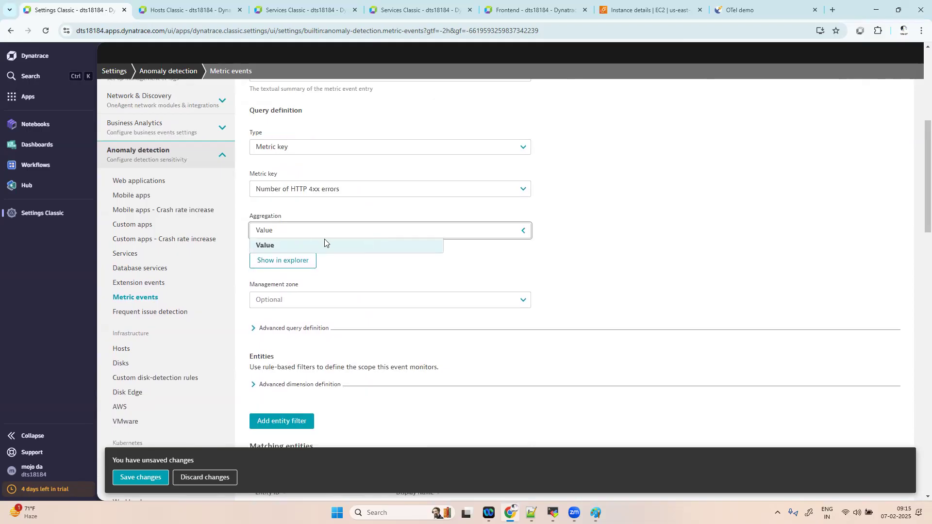
pyautogui.click(324, 243)
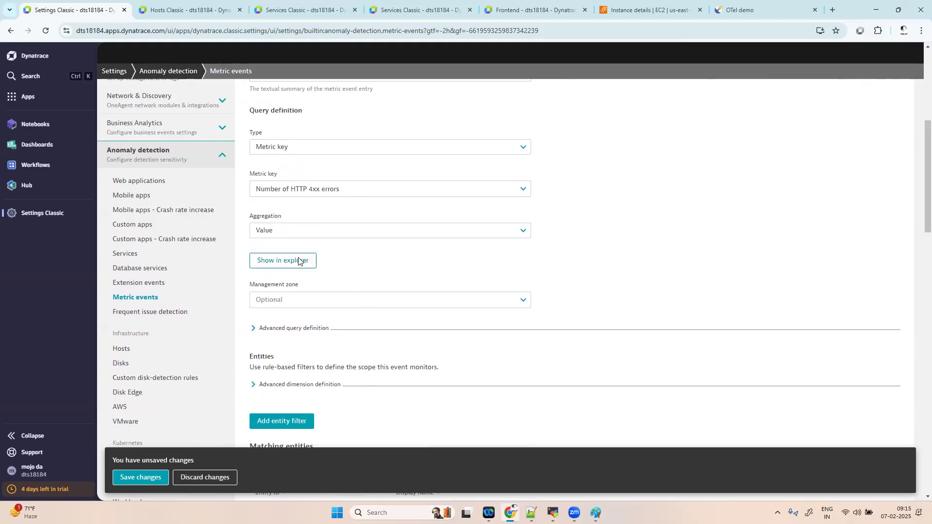
# Show the selected metric in Data Explorer and run its query to examine the HTTP 4xx error chart.
pyautogui.rightClick(300, 259)
pyautogui.click(287, 262)
pyautogui.click(286, 262)
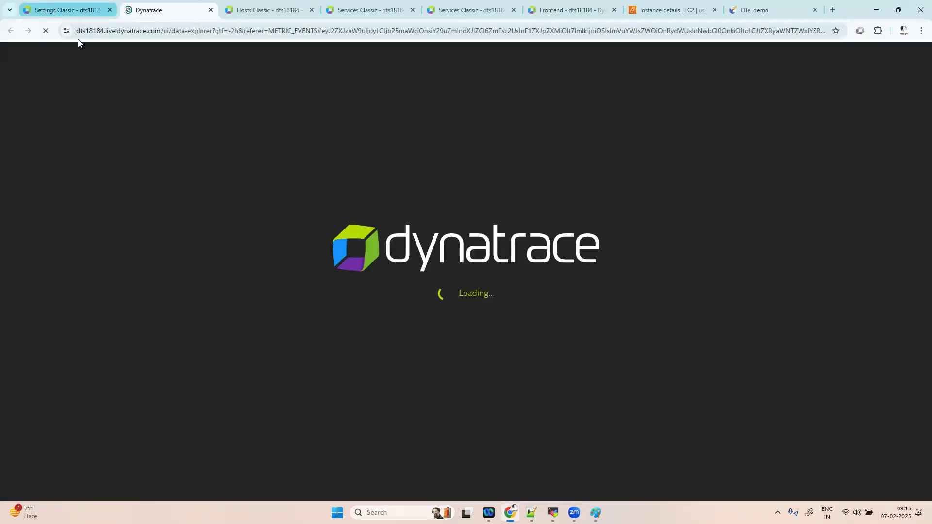
pyautogui.click(78, 10)
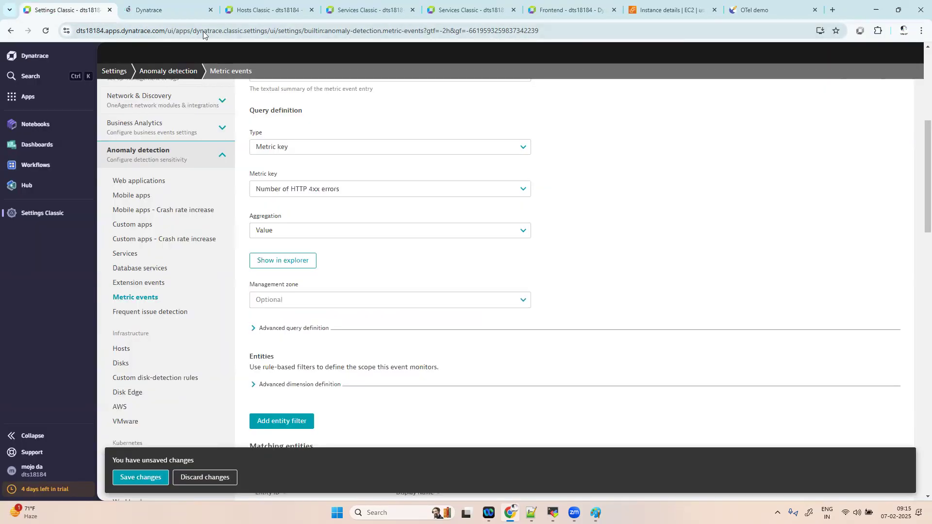
pyautogui.click(163, 8)
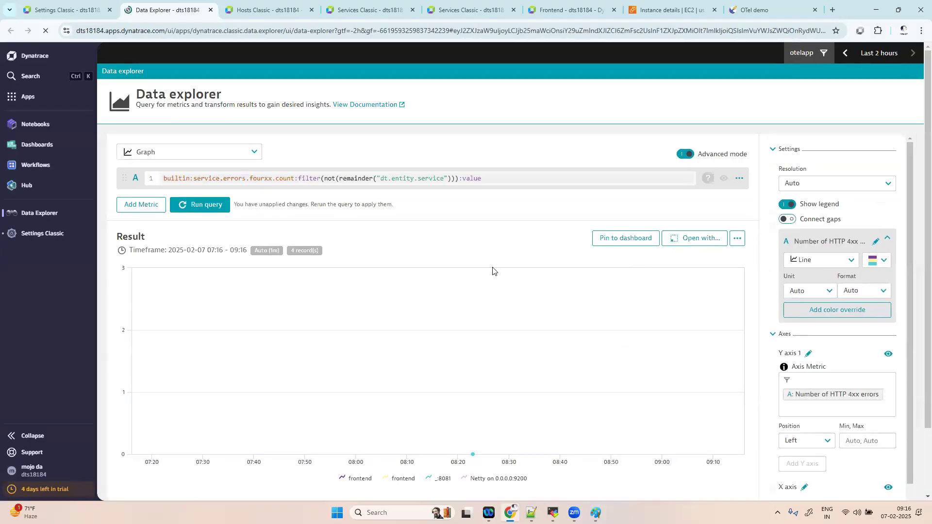
pyautogui.click(214, 203)
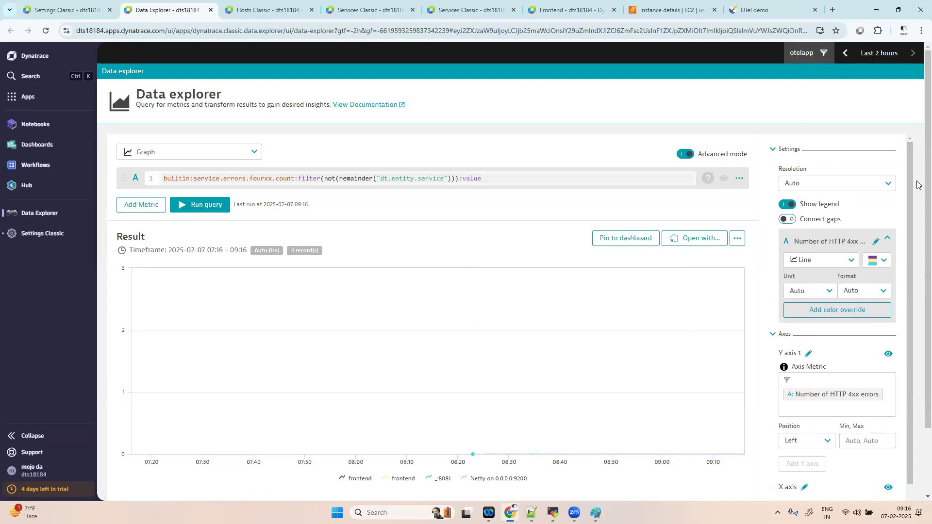
pyautogui.scroll(-2, 918, 290)
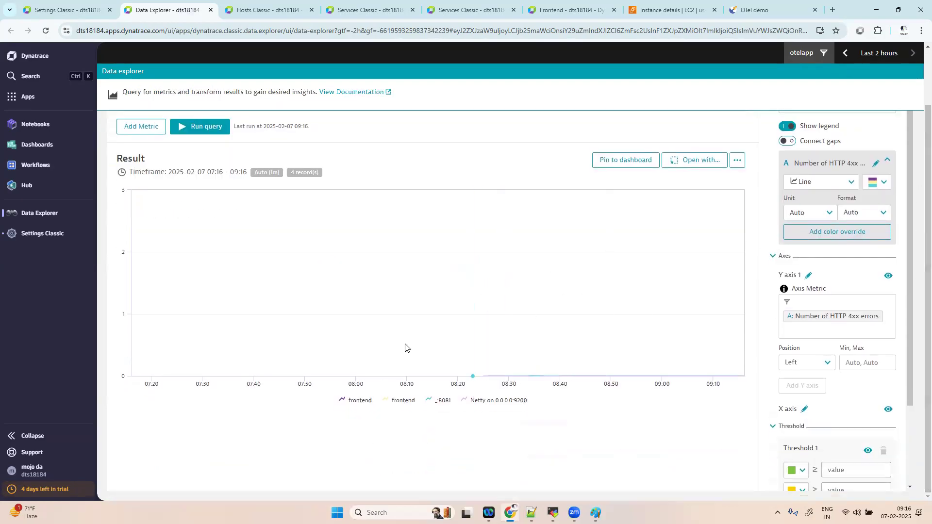
# View the HTTP 4xx error chart over the last 30 days and over the last 7 days.
pyautogui.click(869, 53)
pyautogui.click(832, 277)
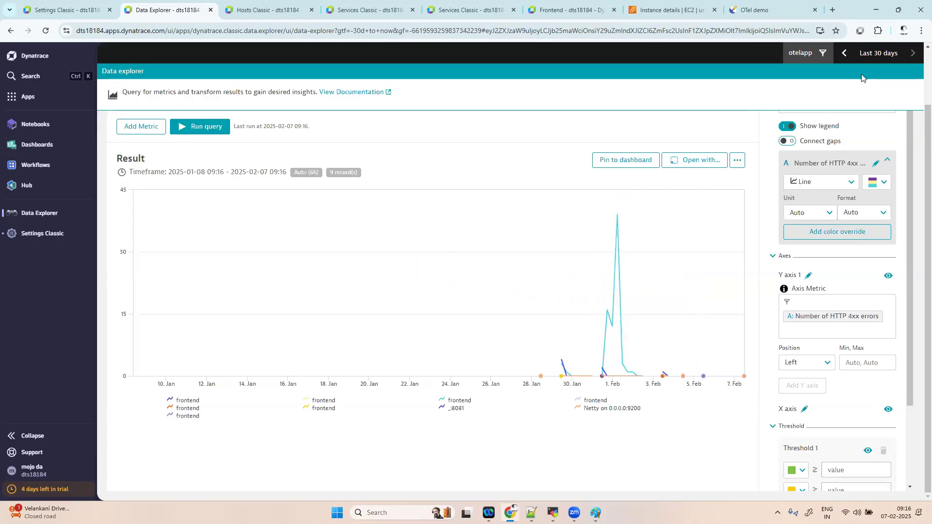
pyautogui.click(872, 55)
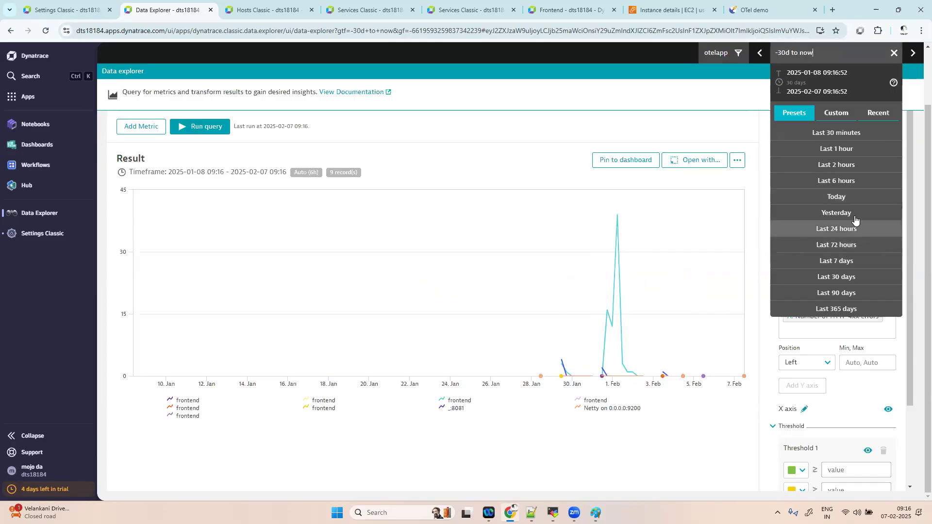
pyautogui.click(857, 261)
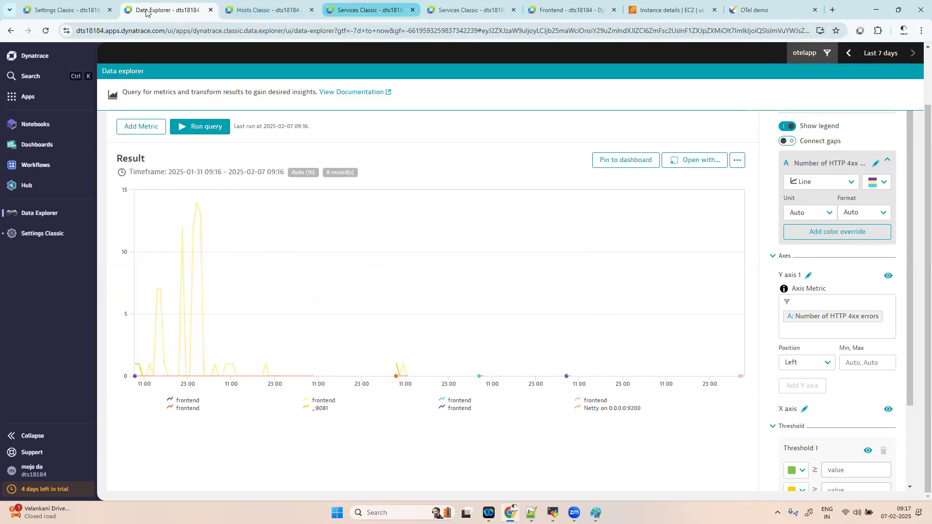
# Return to the metric event settings and page through the matching entities to page 4.
pyautogui.click(88, 8)
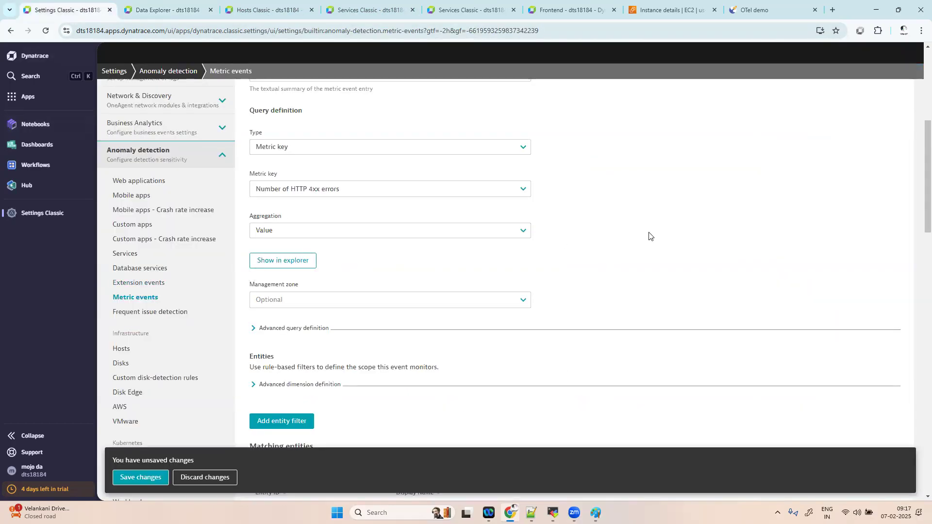
pyautogui.scroll(-6, 649, 237)
pyautogui.click(448, 359)
pyautogui.click(448, 359)
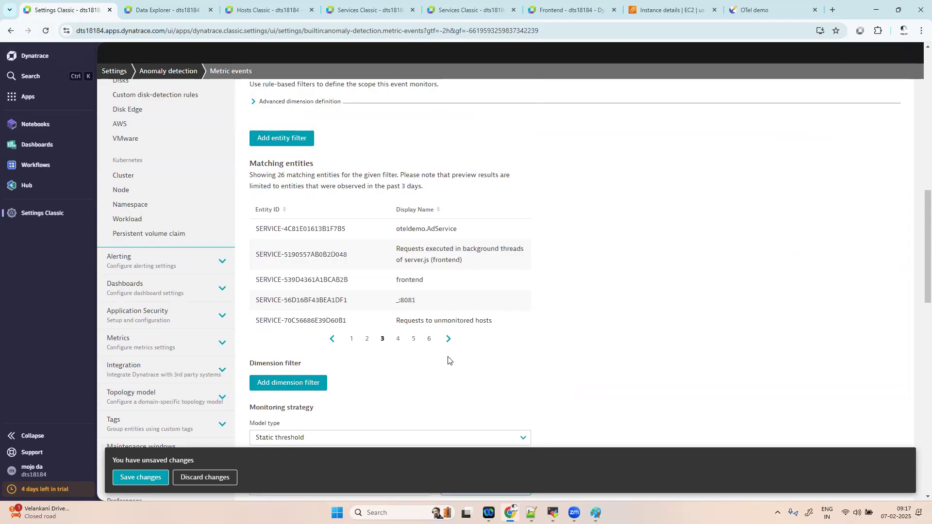
pyautogui.click(448, 339)
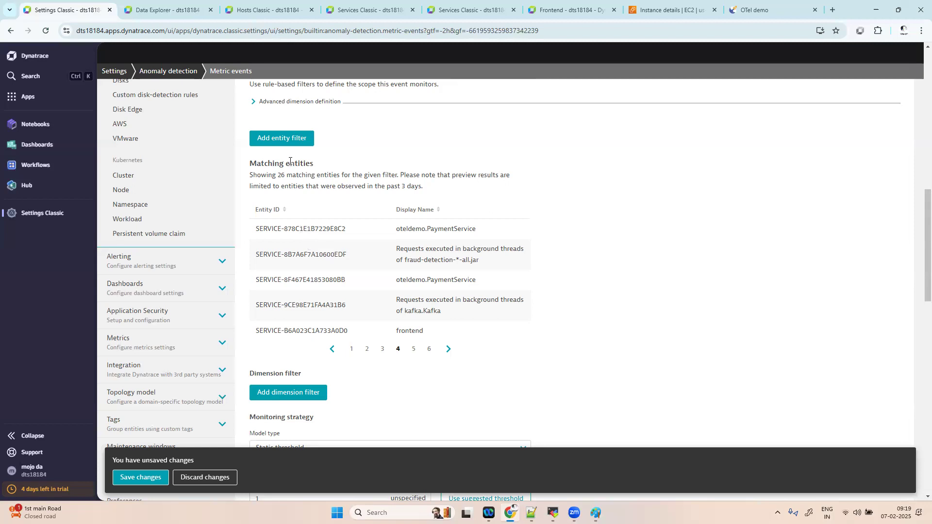
# Add an entity filter where Entity equals oteldemo.PaymentService, using the copied entity ID SERVICE-878C1E1B7229E8C2.
pyautogui.moveTo(348, 231); pyautogui.dragTo(253, 230)
pyautogui.hotkey('ctrl', 'c')
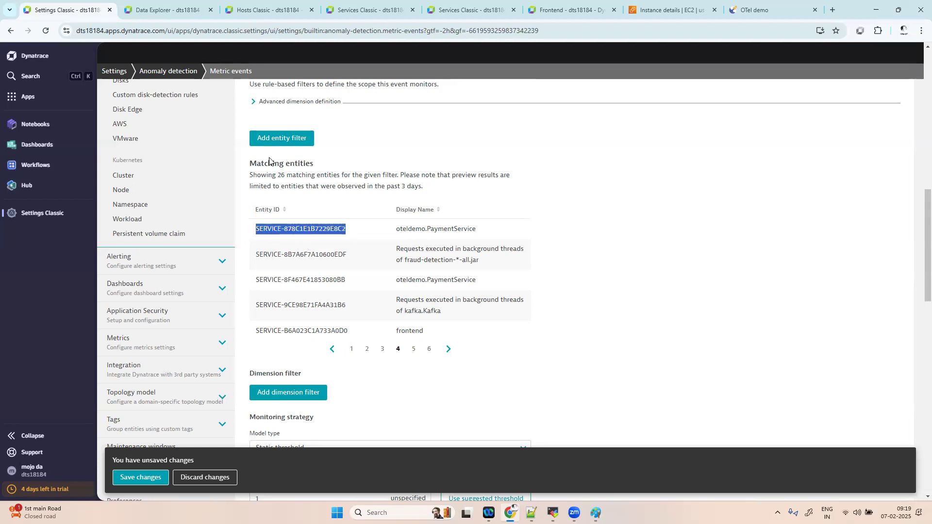
pyautogui.click(284, 138)
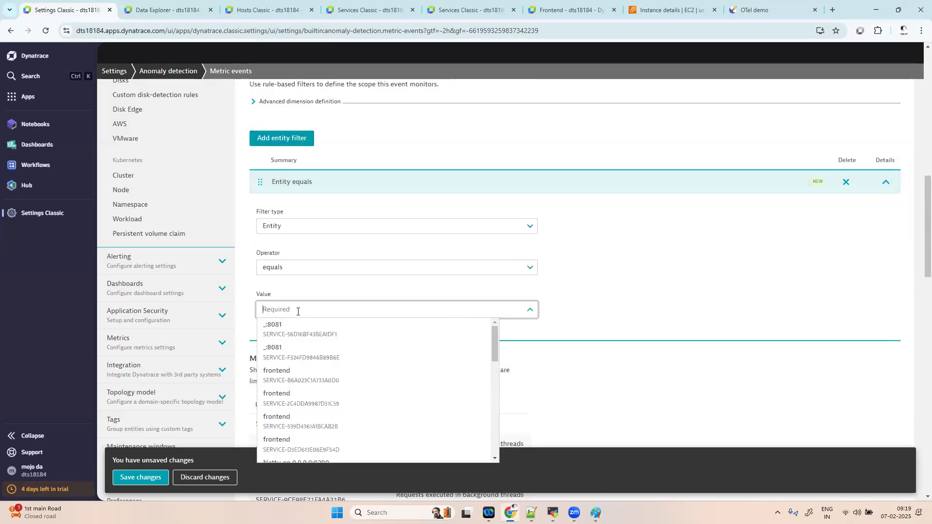
pyautogui.hotkey('ctrl', 'v')
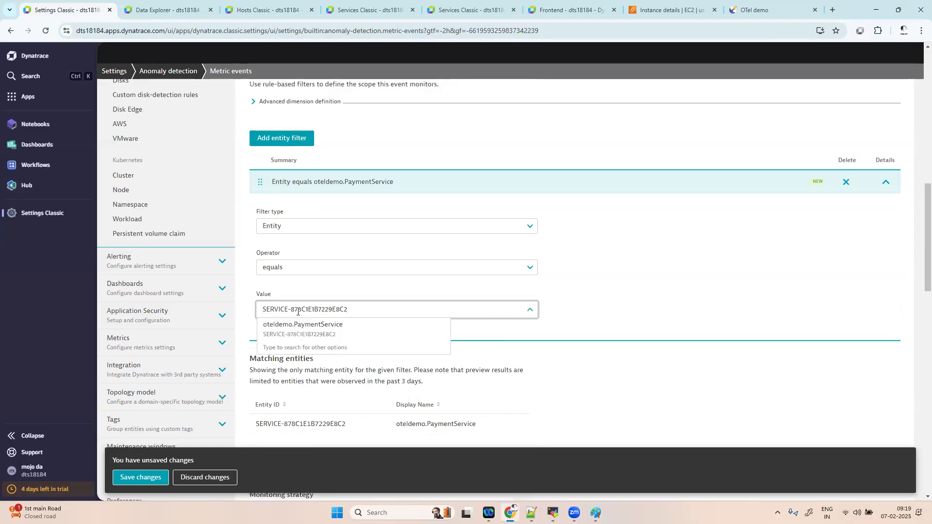
pyautogui.click(316, 334)
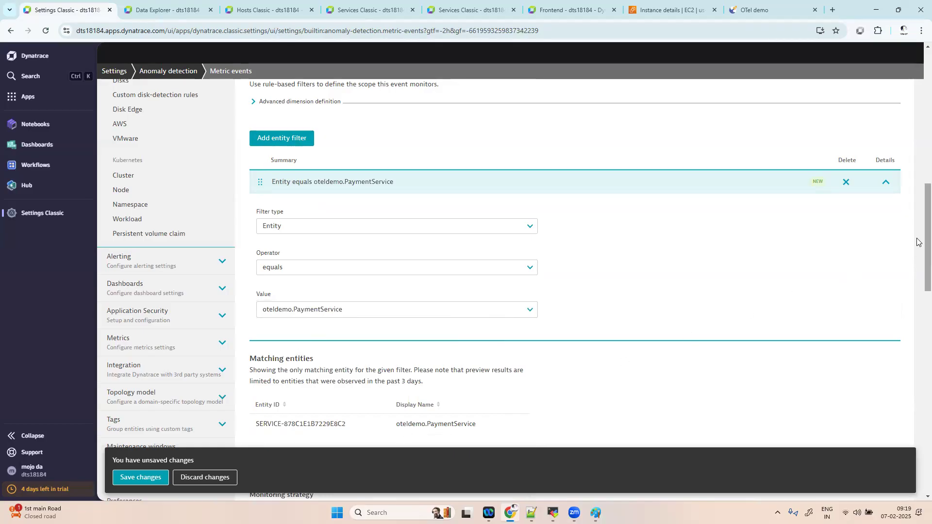
# Set the static threshold to 10 and choose count as the threshold input unit.
pyautogui.scroll(-4, 917, 242)
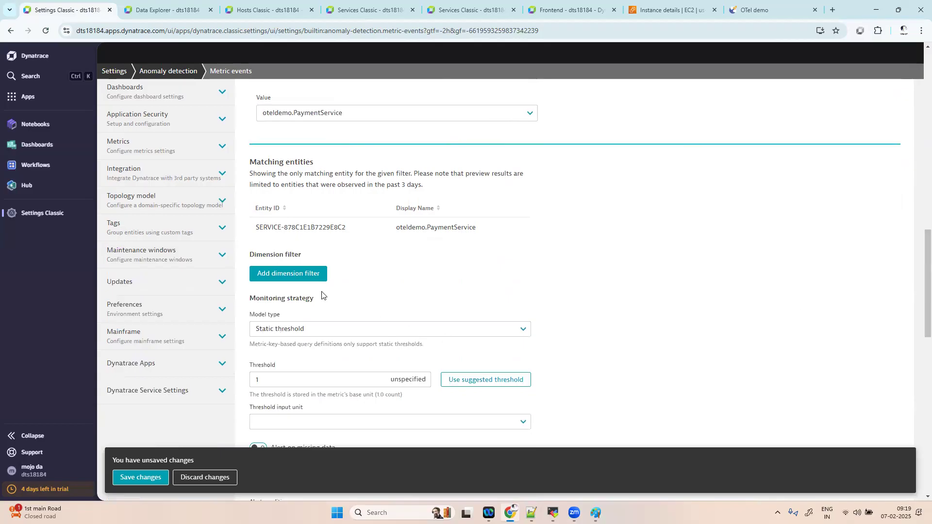
pyautogui.scroll(-1, 518, 275)
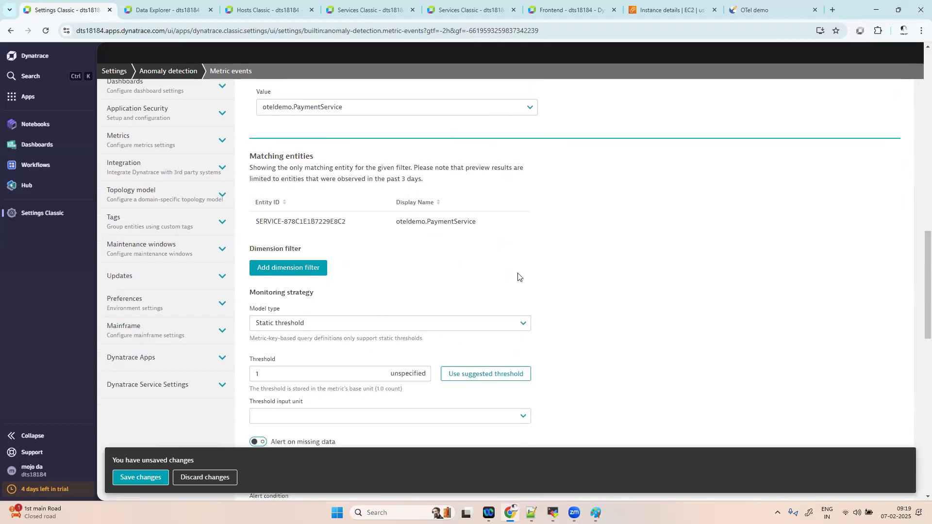
pyautogui.scroll(-2, 298, 240)
pyautogui.click(295, 223)
pyautogui.press('BackSpace')
pyautogui.write('1')
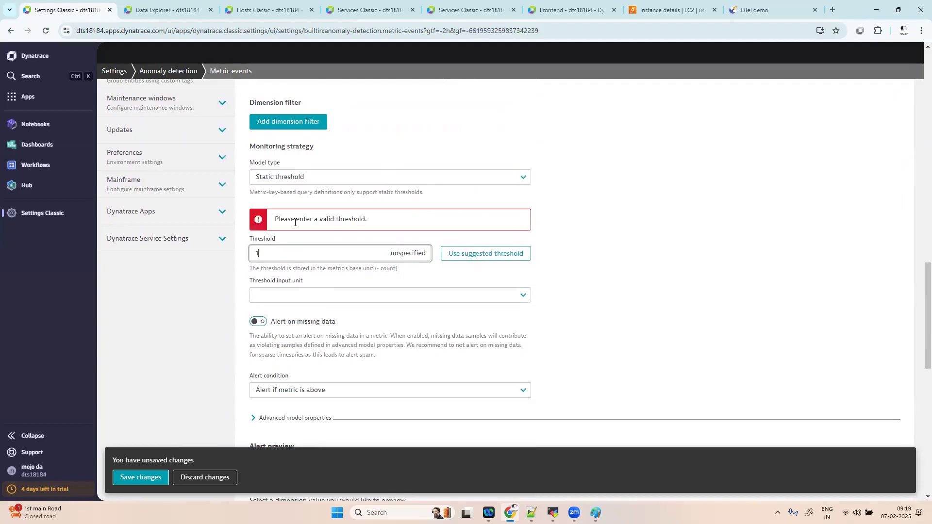
pyautogui.write('0')
pyautogui.click(480, 272)
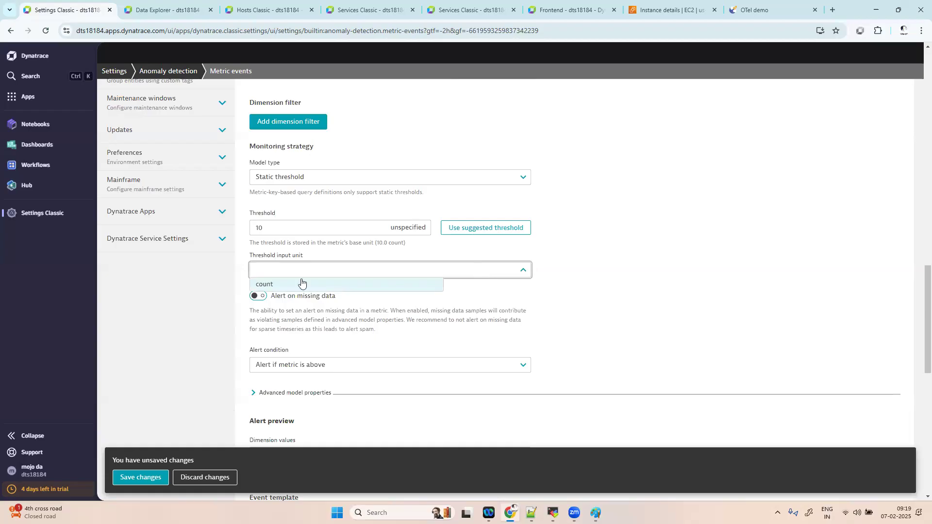
pyautogui.click(301, 284)
# Check the error peaks in the 7-day Data Explorer chart and review the alert condition options of the metric event.
pyautogui.click(165, 10)
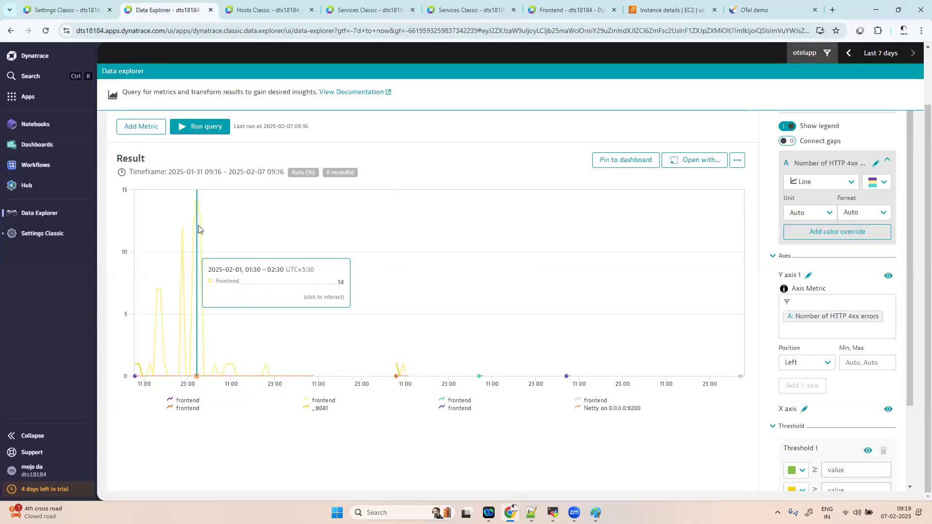
pyautogui.click(87, 4)
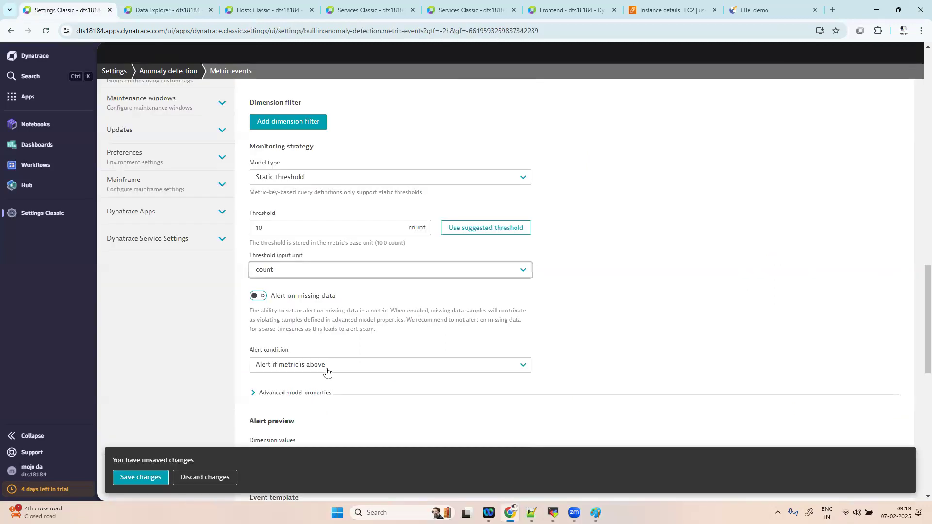
pyautogui.click(327, 371)
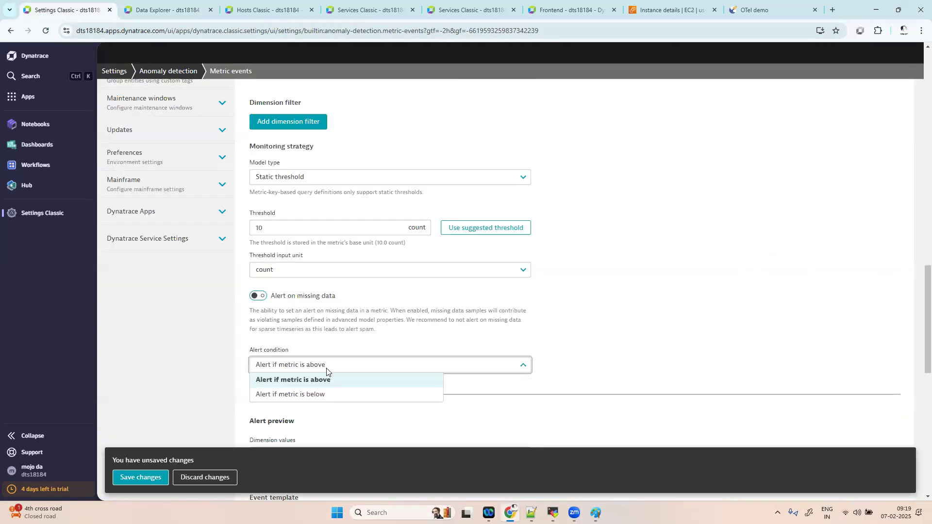
pyautogui.click(460, 334)
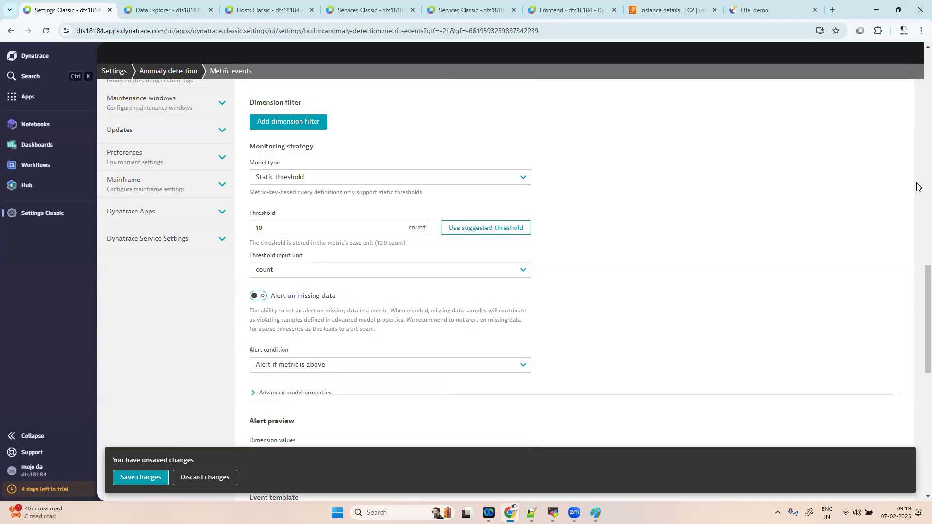
# Look for dimension values in the alert preview, including its 7 days range.
pyautogui.moveTo(921, 275); pyautogui.dragTo(920, 333)
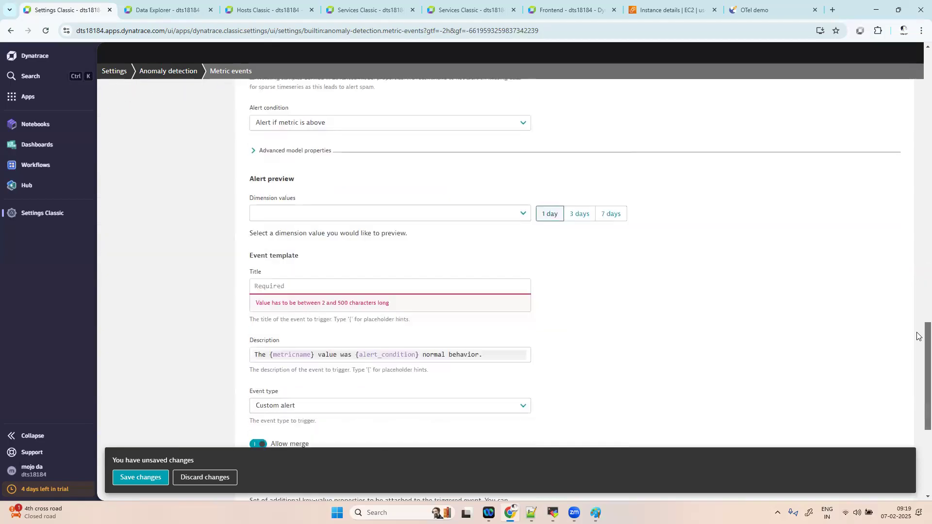
pyautogui.click(378, 218)
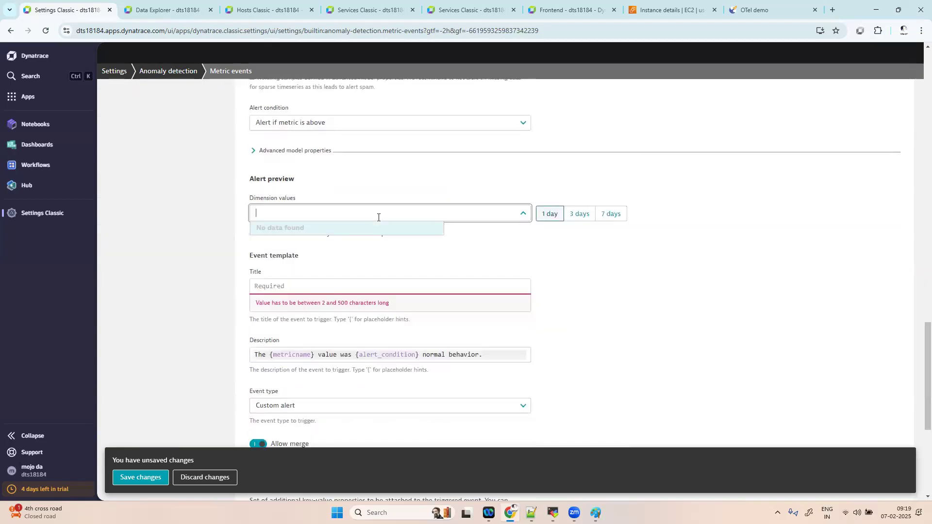
pyautogui.click(611, 213)
pyautogui.click(539, 214)
pyautogui.click(526, 214)
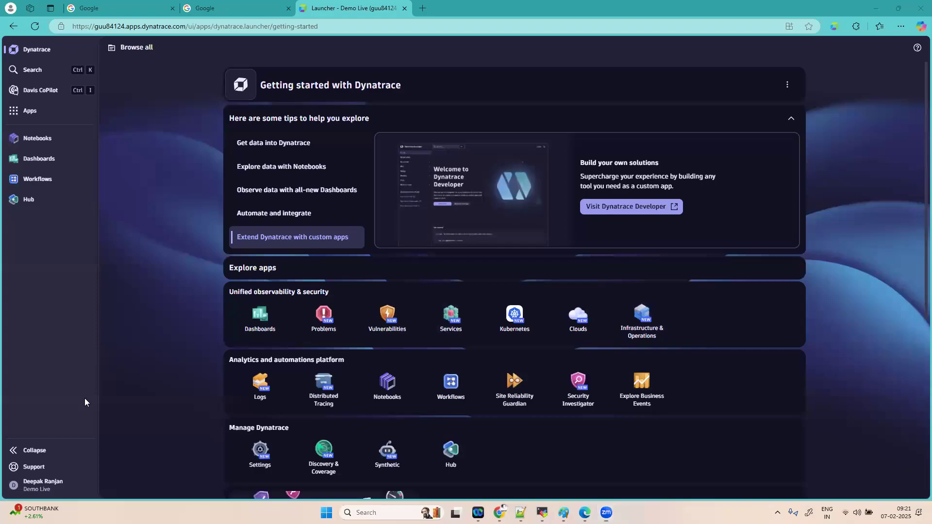
# Search the installed apps for "set" and open Settings Classic in a new browser tab.
pyautogui.click(29, 111)
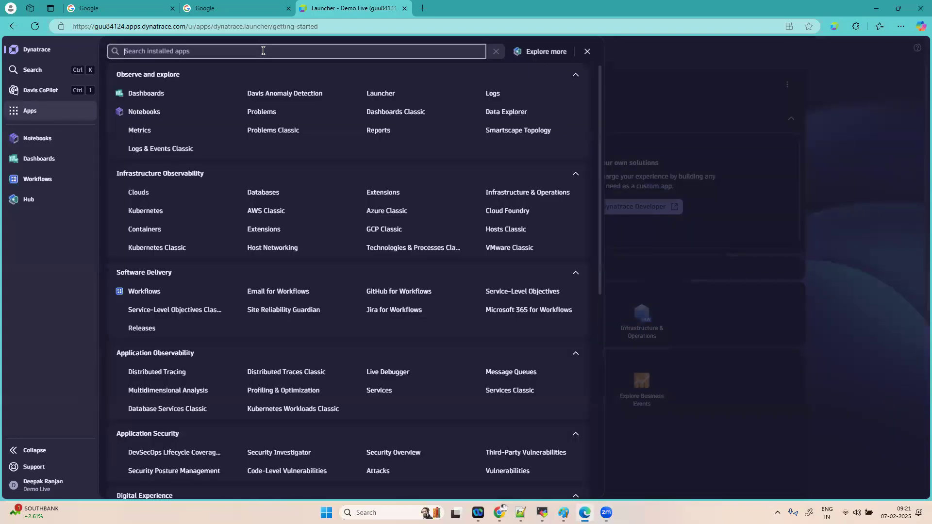
pyautogui.write('ser')
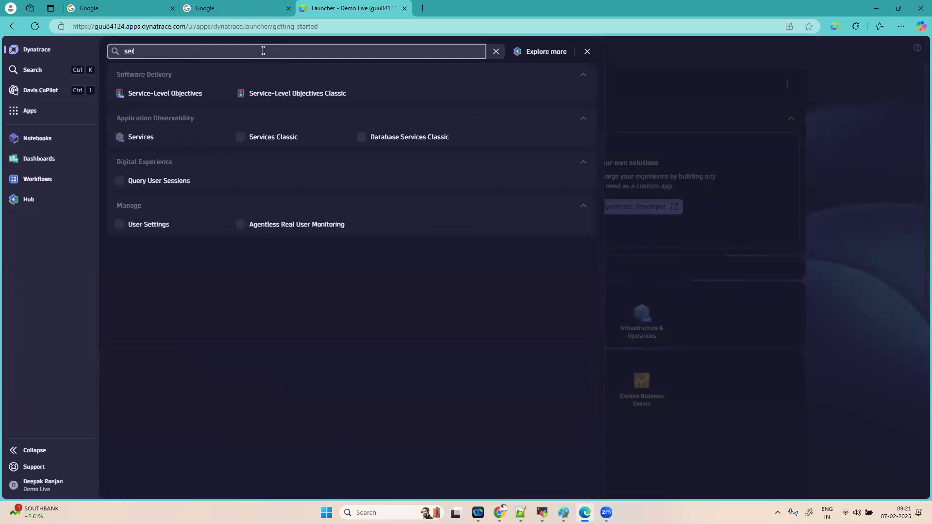
pyautogui.press('BackSpace')
pyautogui.write('t')
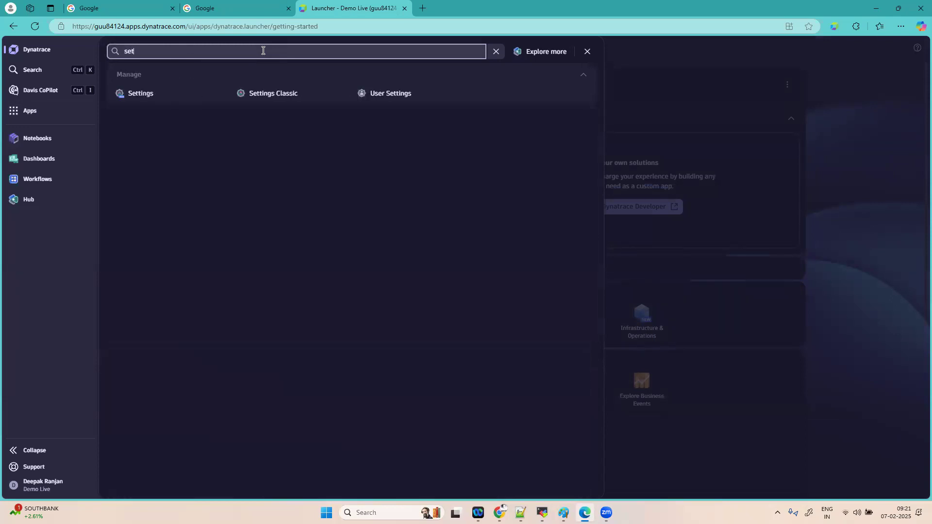
pyautogui.rightClick(272, 99)
pyautogui.click(333, 104)
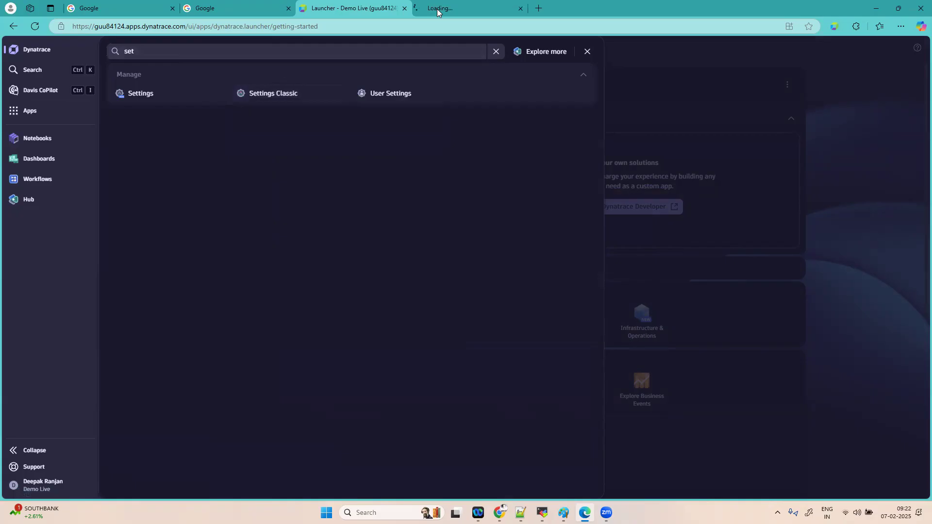
pyautogui.click(441, 10)
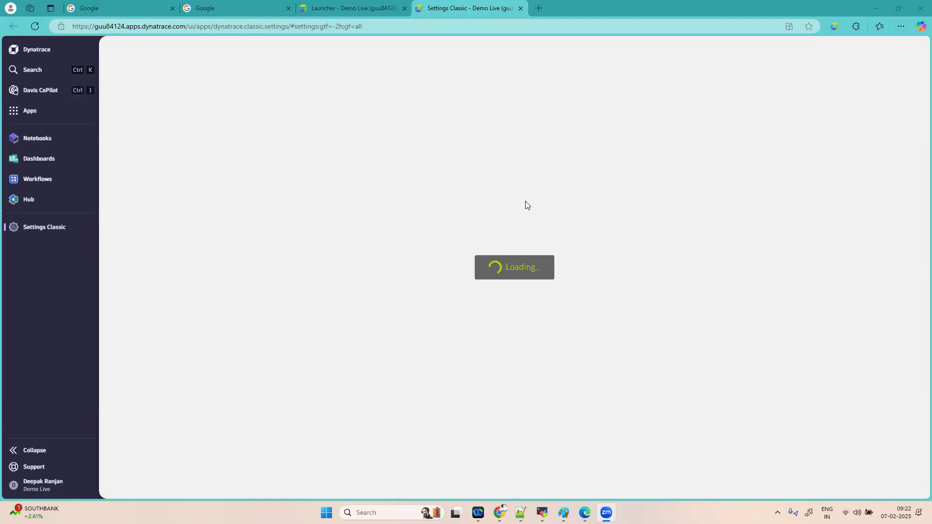
pyautogui.click(352, 4)
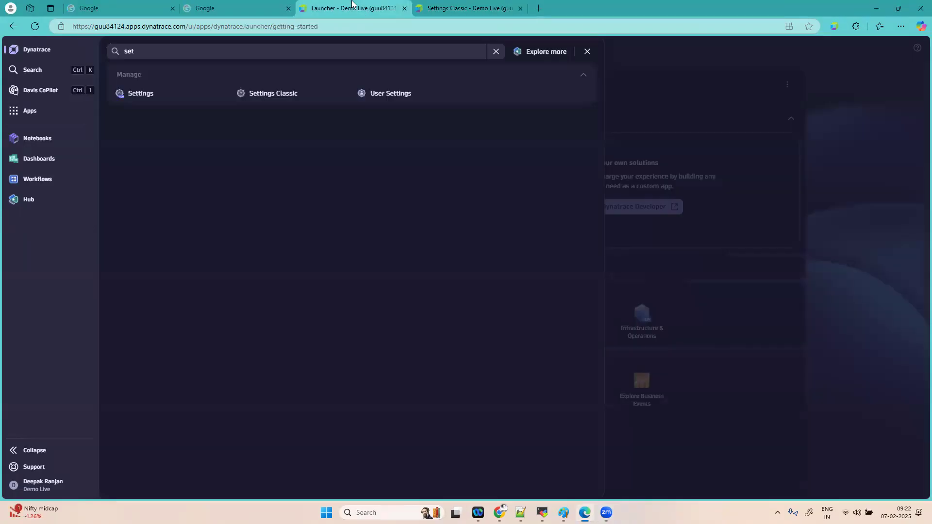
pyautogui.click(842, 160)
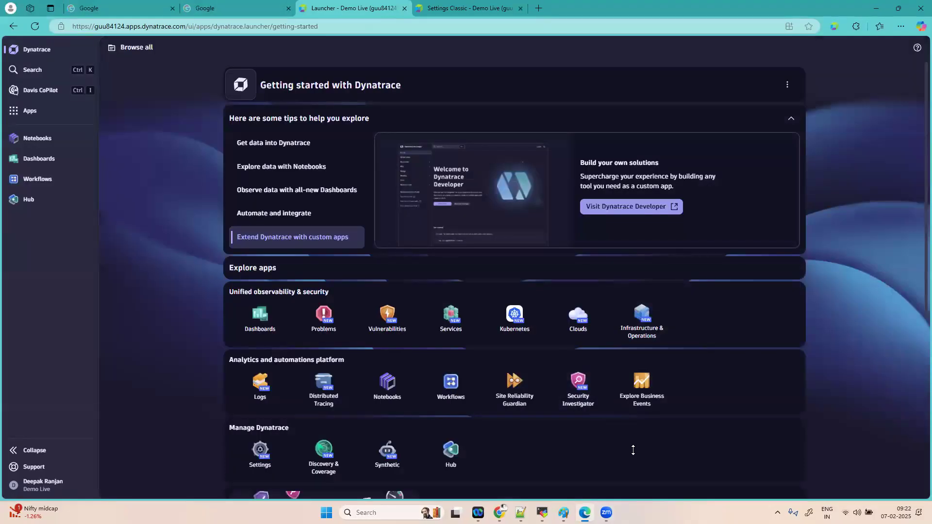
pyautogui.moveTo(563, 513)
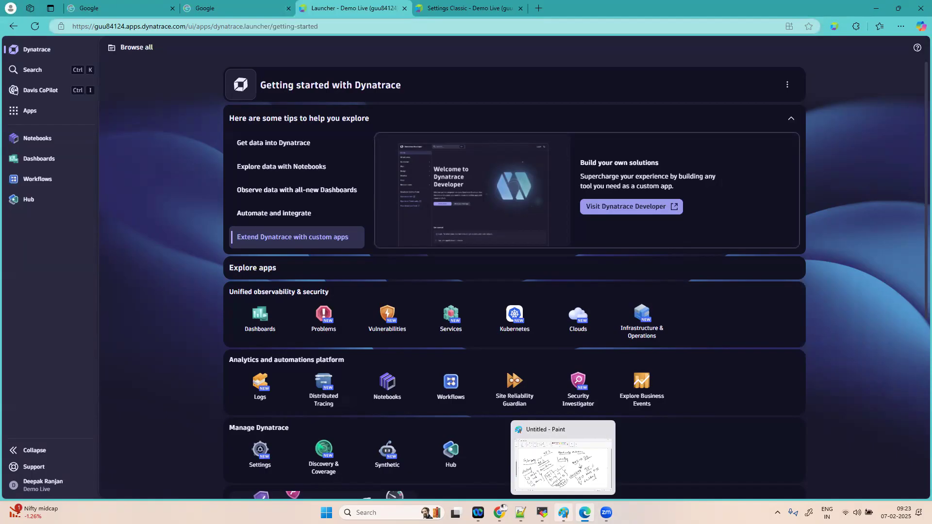
pyautogui.click(499, 512)
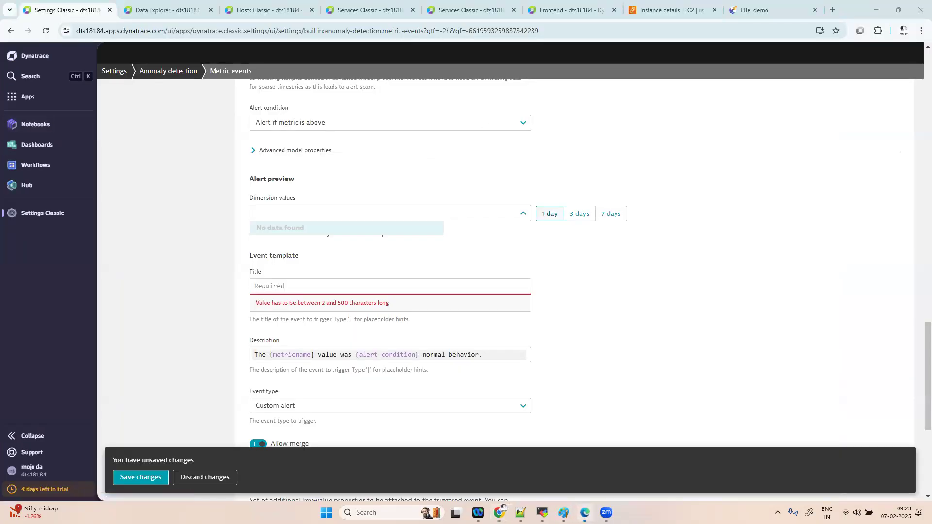
pyautogui.click(584, 513)
# Go to the Settings Classic page and open the Metric events settings under Anomaly detection.
pyautogui.click(460, 9)
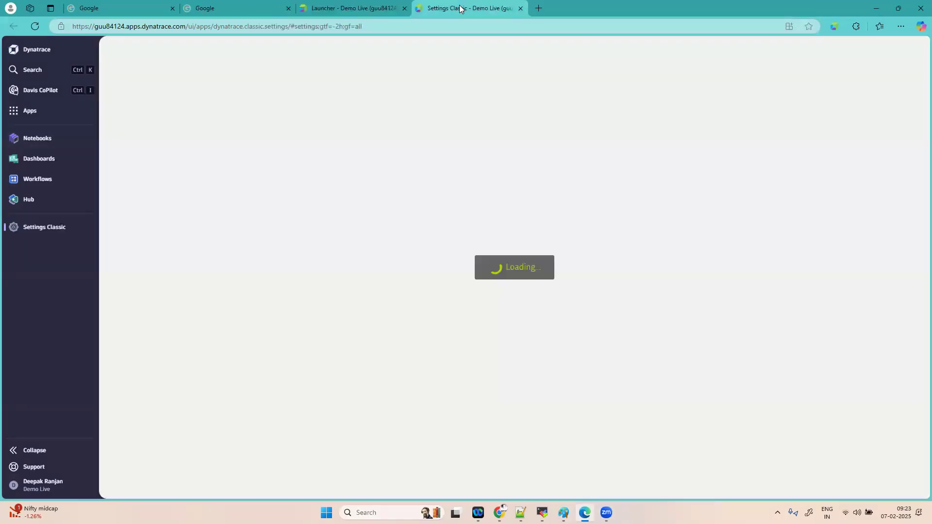
pyautogui.scroll(-10, 186, 347)
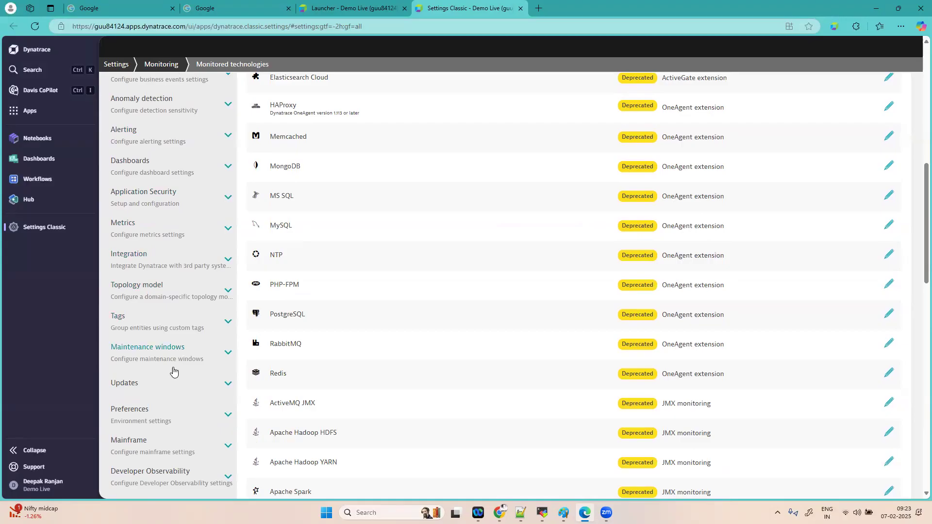
pyautogui.click(144, 109)
pyautogui.click(171, 265)
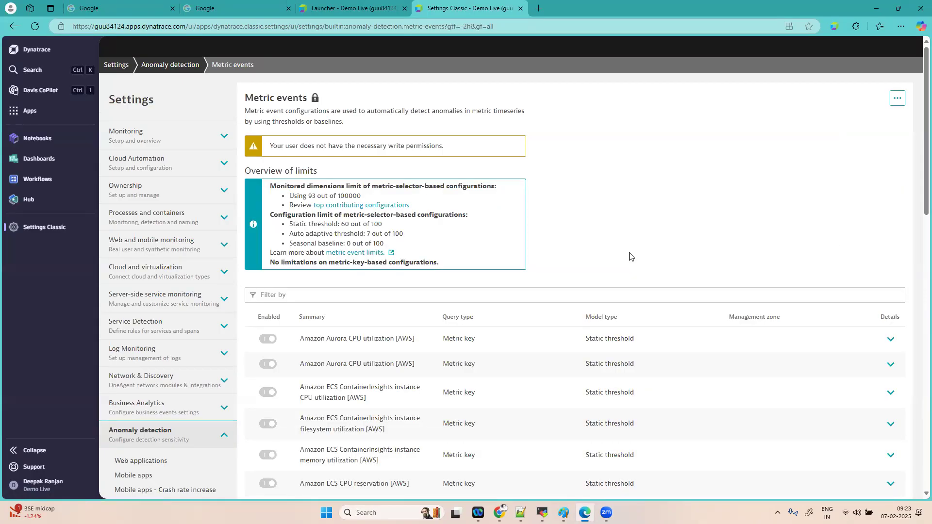
# Look through the first three pages of metric event configurations for a suitable example.
pyautogui.scroll(-2, 595, 238)
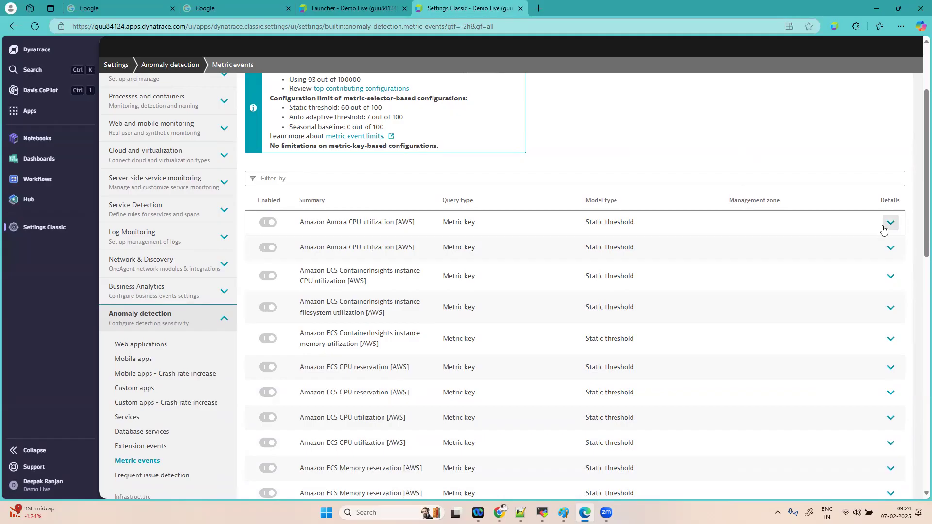
pyautogui.scroll(-2, 630, 310)
pyautogui.scroll(-4, 631, 314)
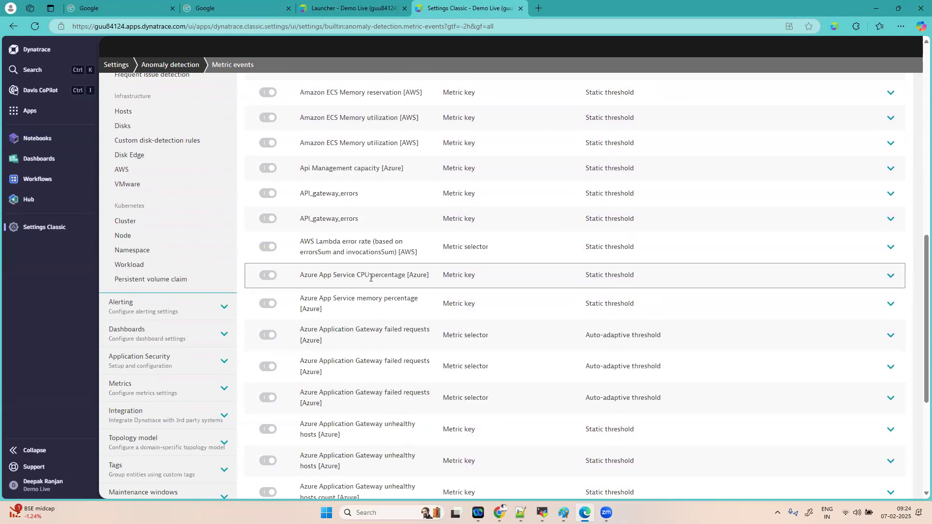
pyautogui.scroll(-3, 417, 364)
pyautogui.scroll(-1, 418, 367)
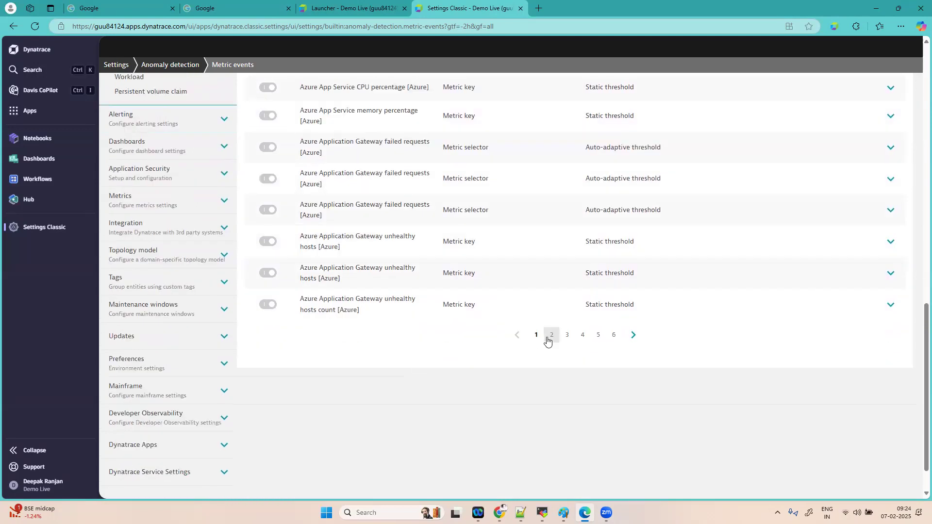
pyautogui.click(550, 336)
pyautogui.scroll(3, 357, 315)
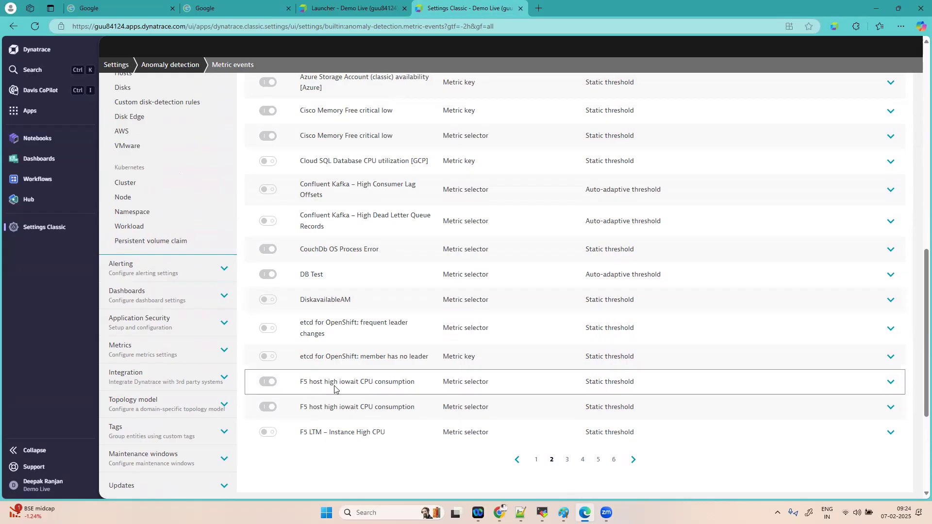
pyautogui.scroll(-2, 559, 427)
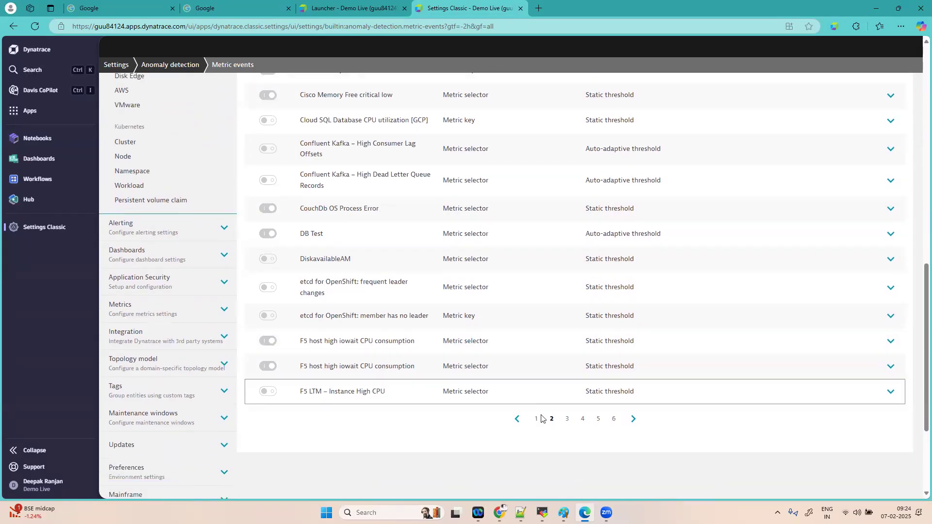
pyautogui.click(566, 419)
pyautogui.scroll(5, 353, 197)
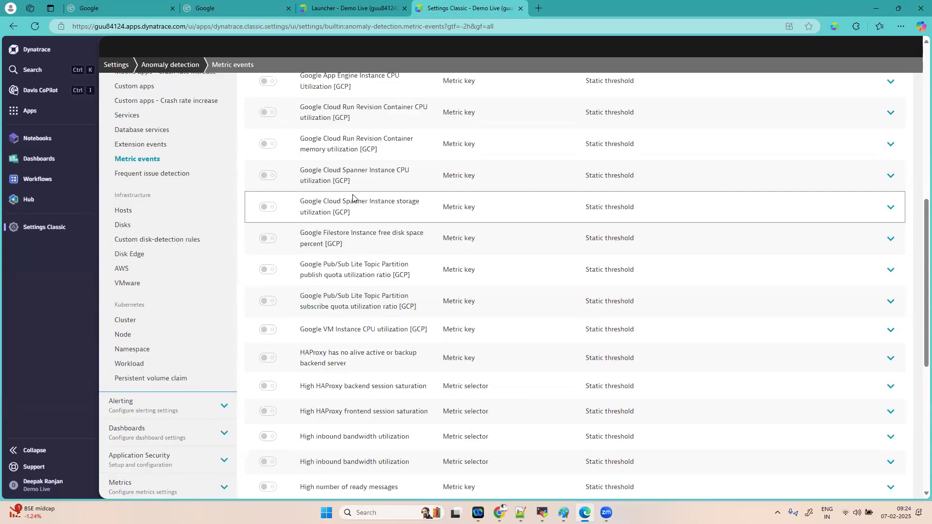
pyautogui.scroll(4, 354, 197)
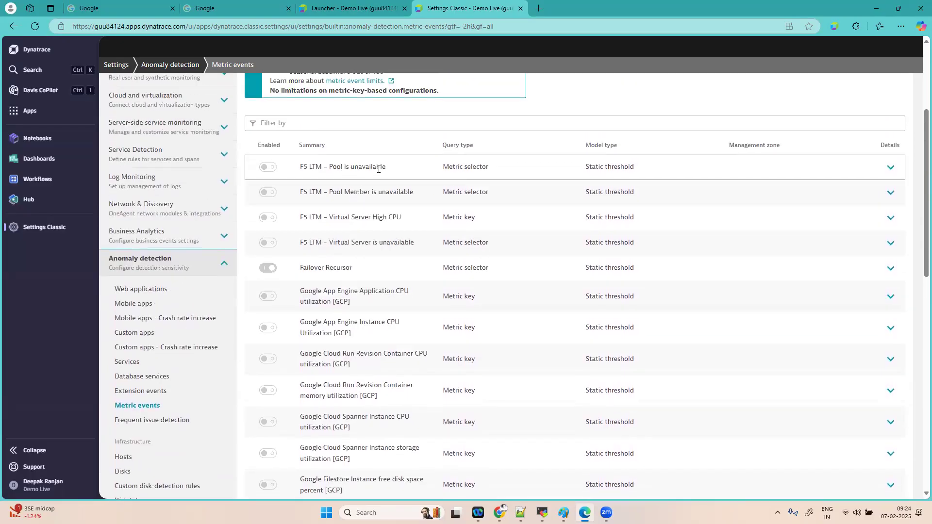
# Expand the F5 LTM – Pool Member is unavailable event and review its query, threshold, 7 days alert preview and event template.
pyautogui.click(891, 194)
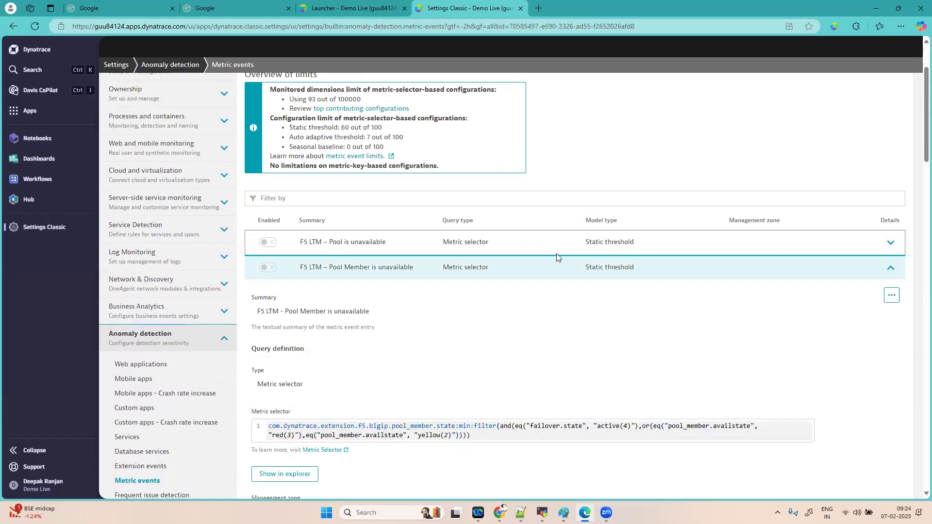
pyautogui.scroll(-4, 556, 253)
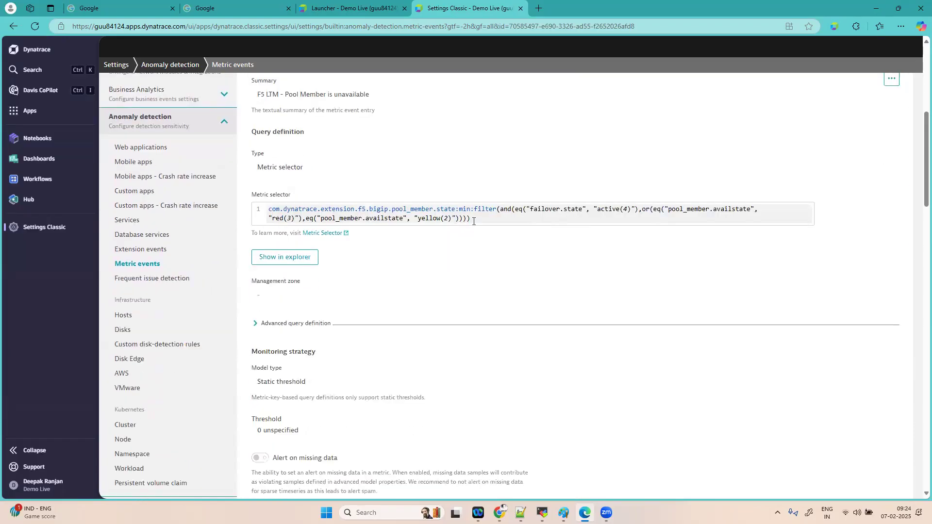
pyautogui.scroll(-7, 497, 339)
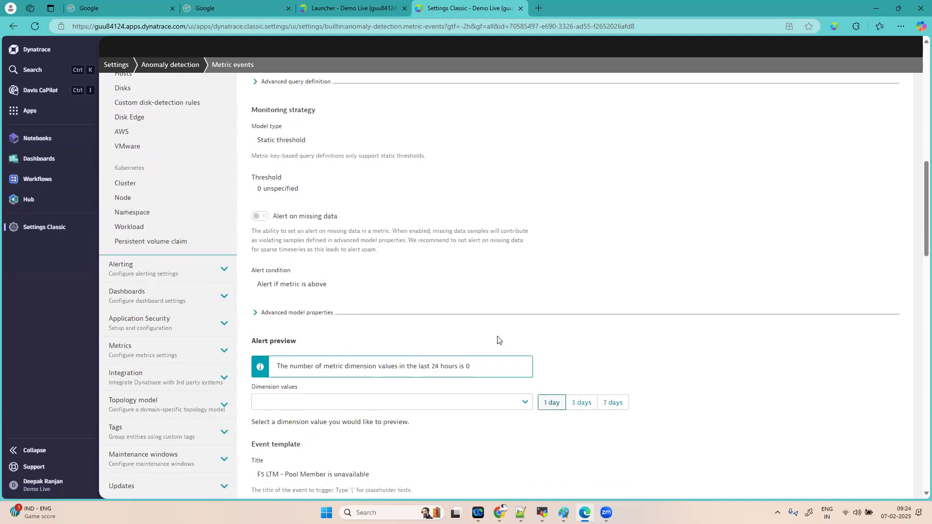
pyautogui.click(525, 297)
pyautogui.click(584, 302)
pyautogui.click(615, 299)
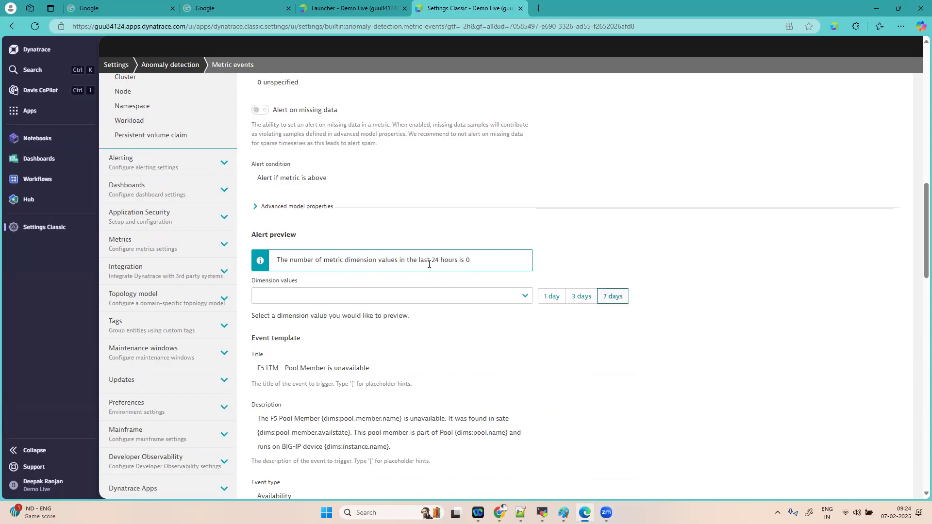
pyautogui.scroll(-5, 500, 343)
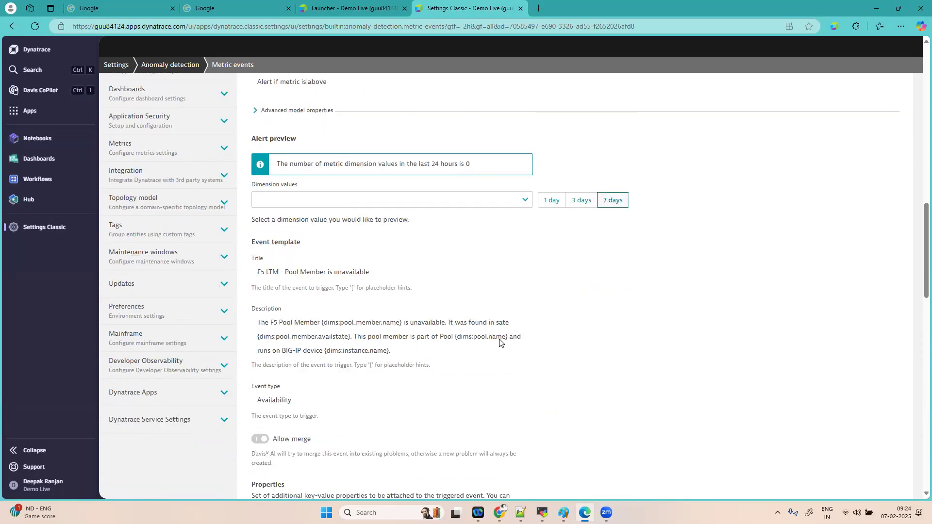
pyautogui.scroll(8, 500, 343)
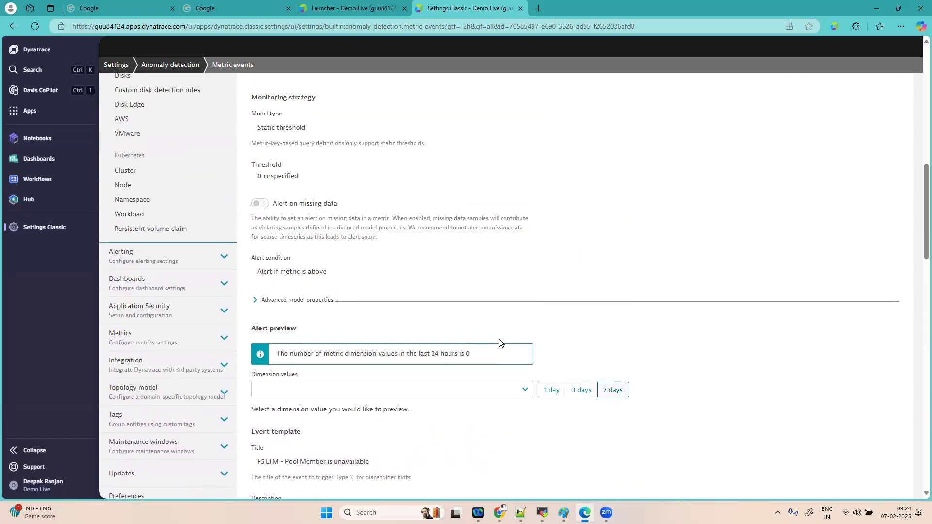
pyautogui.scroll(4, 499, 343)
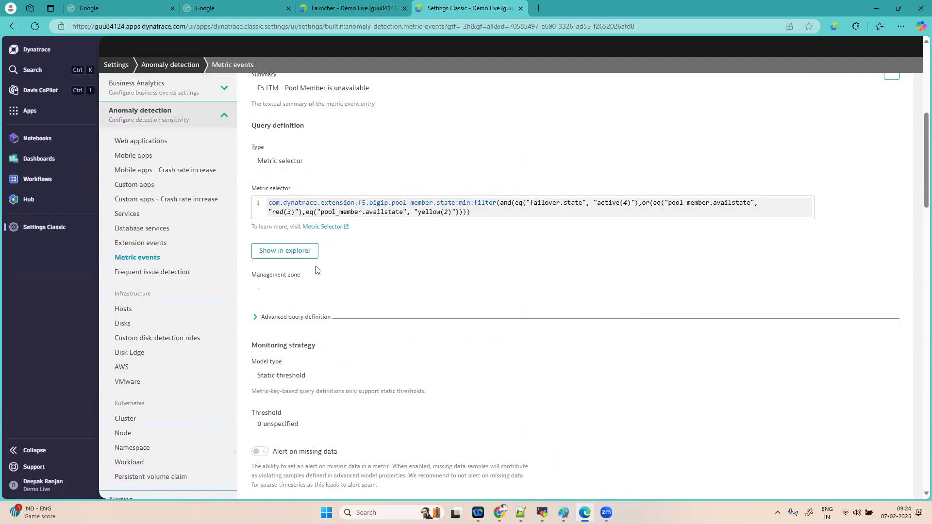
# Show the event's metric selector in Data Explorer in a new tab, run the query and set the timeframe to the last 90 days.
pyautogui.rightClick(293, 251)
pyautogui.click(281, 252)
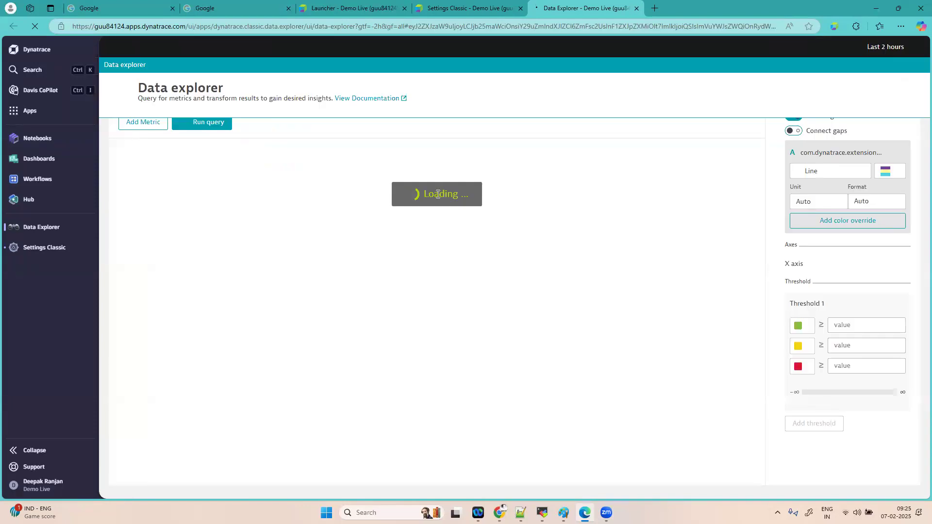
pyautogui.scroll(2, 279, 226)
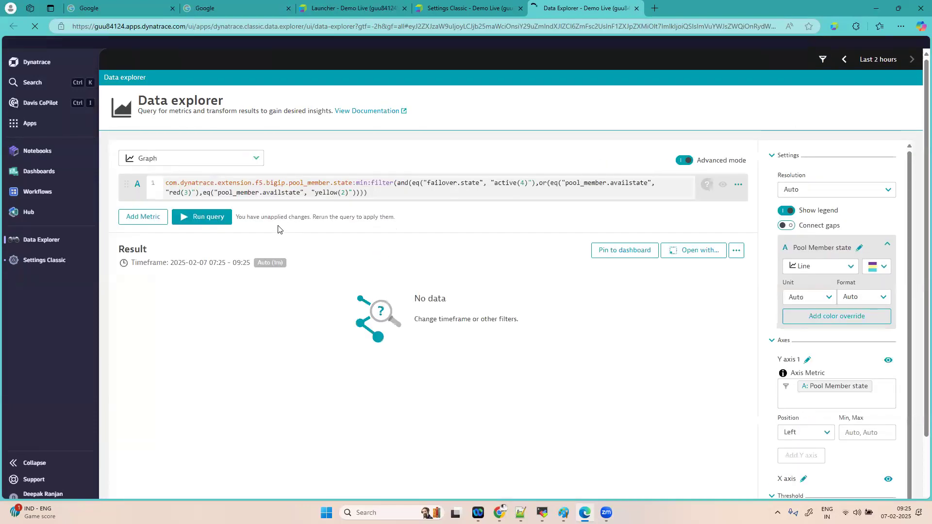
pyautogui.click(214, 211)
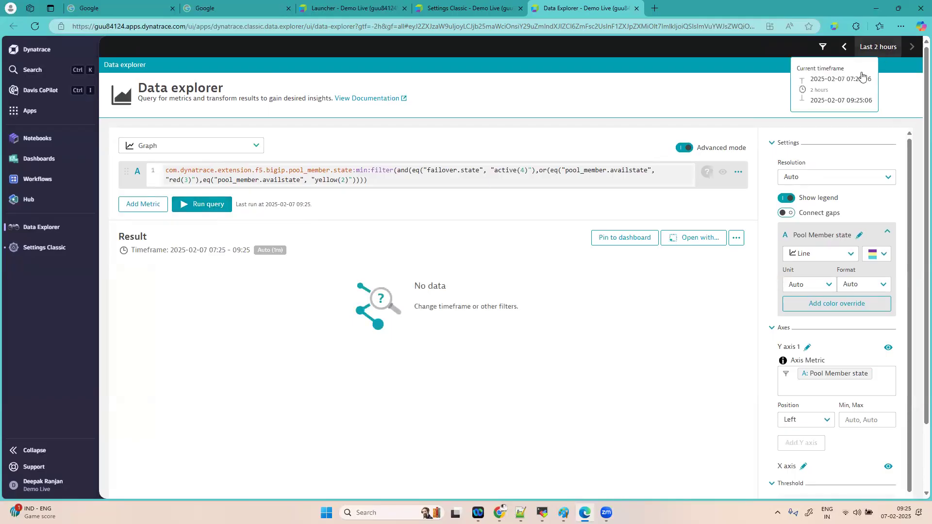
pyautogui.click(880, 48)
pyautogui.click(836, 287)
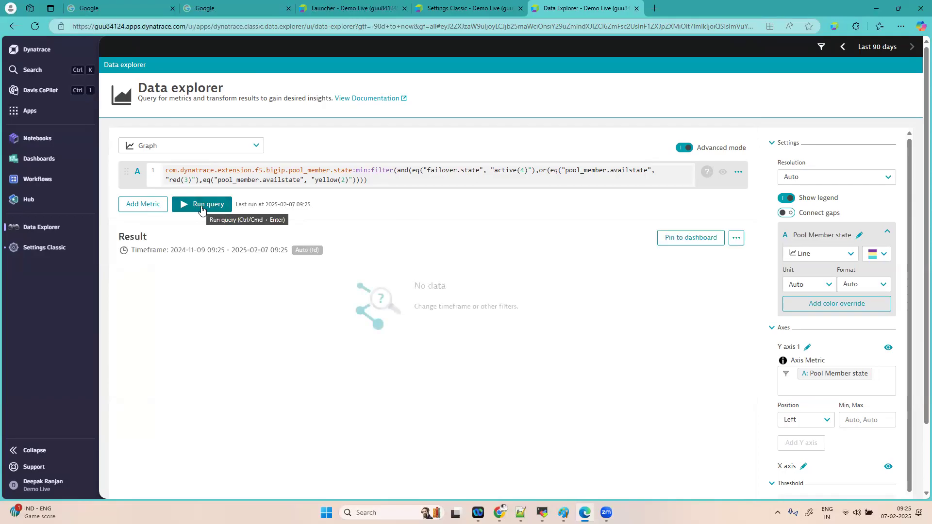
# Return to the metric events settings, collapse the F5 pool member event and filter the list to Enabled configurations.
pyautogui.click(466, 8)
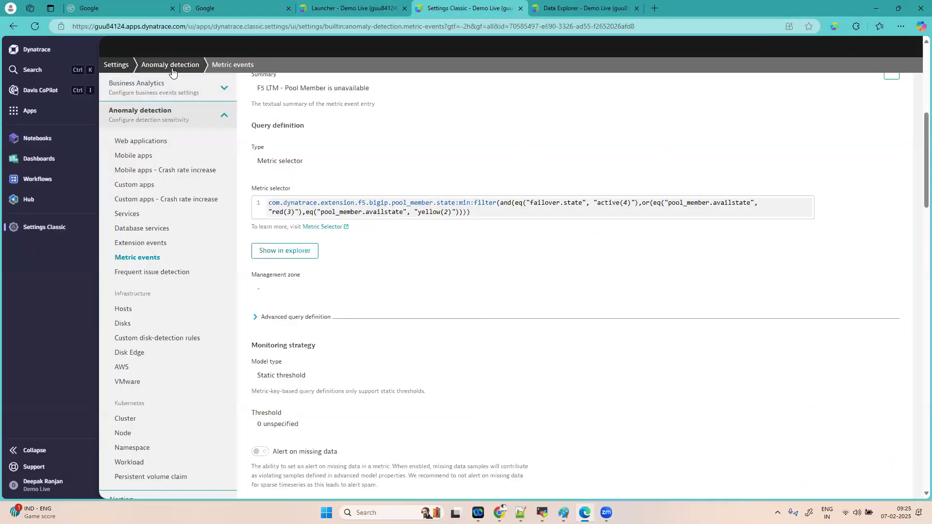
pyautogui.scroll(4, 506, 268)
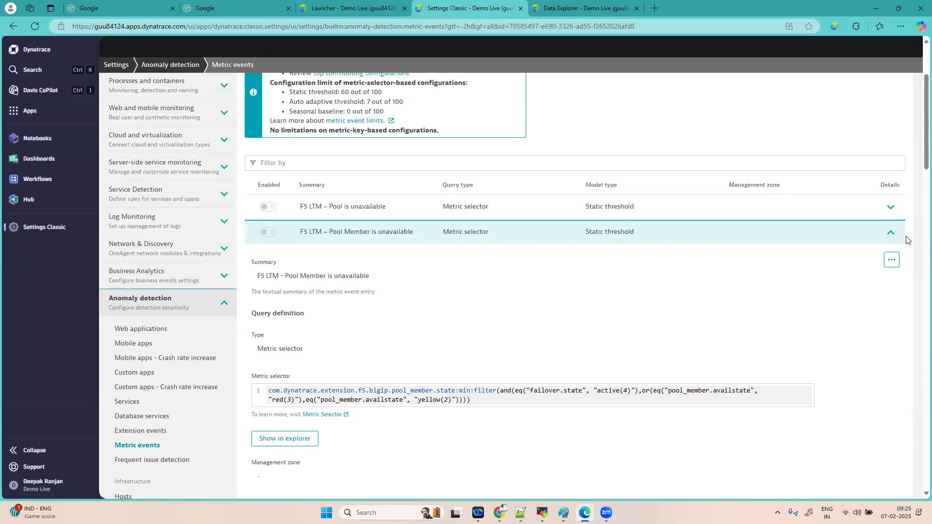
pyautogui.click(891, 233)
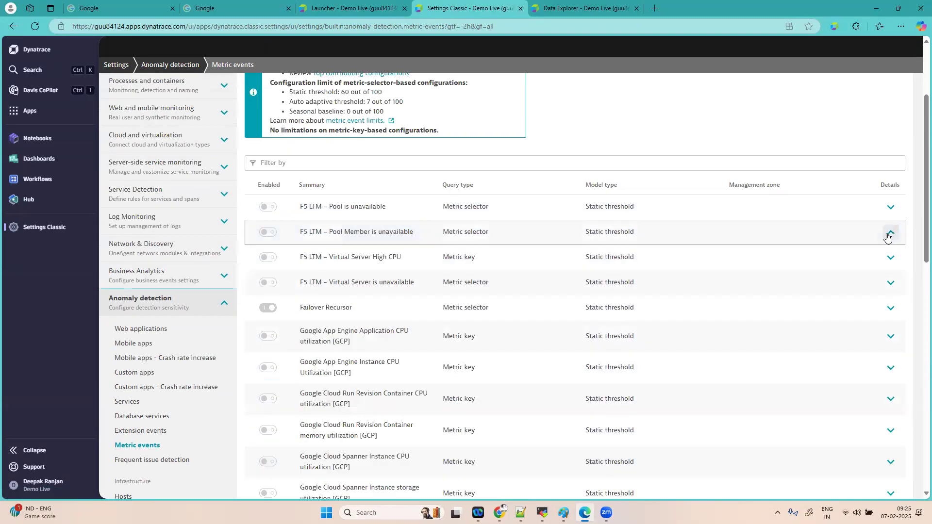
pyautogui.click(512, 165)
pyautogui.click(330, 179)
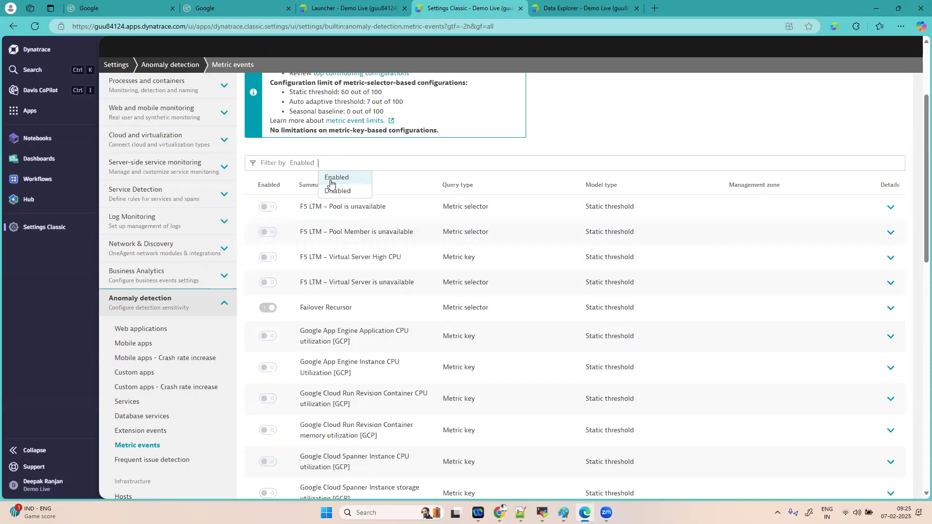
pyautogui.click(346, 177)
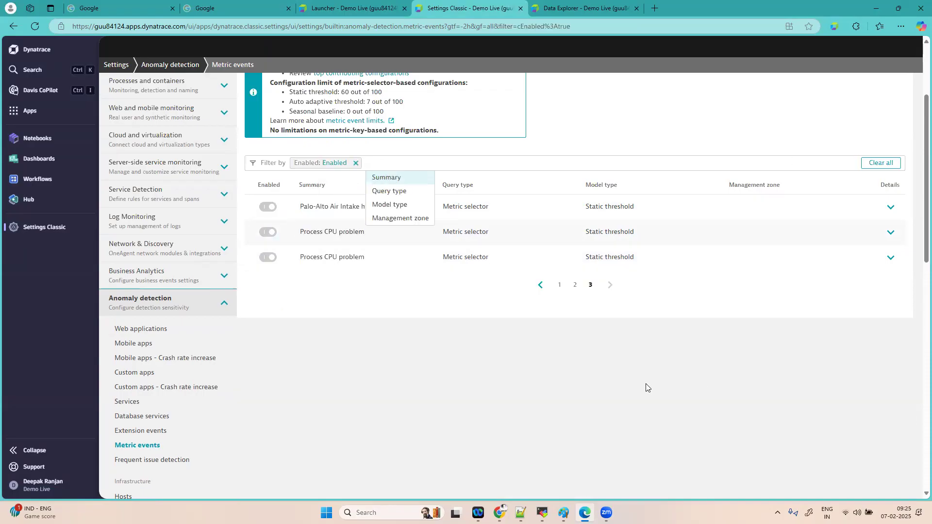
# Expand the Palo-Alto Air Intake high temperature event, show its metric selector in Data Explorer and run the query.
pyautogui.click(634, 392)
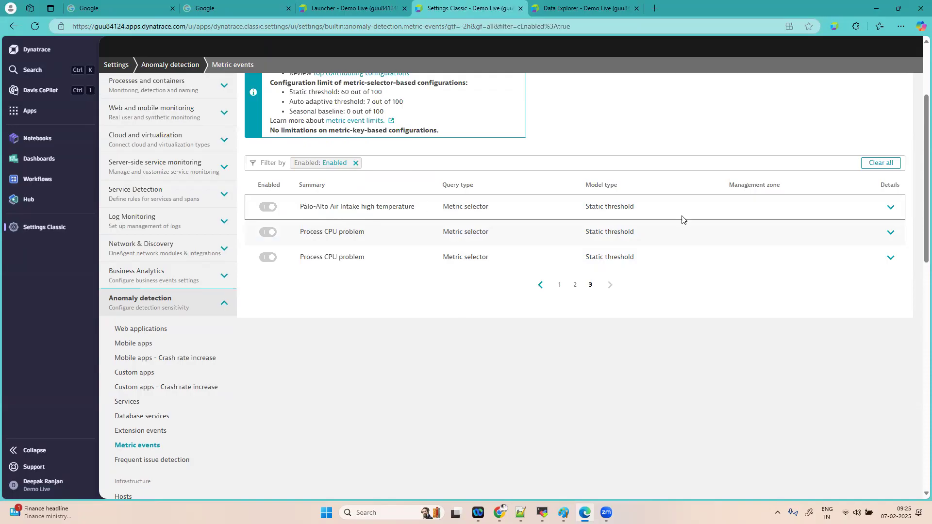
pyautogui.click(890, 207)
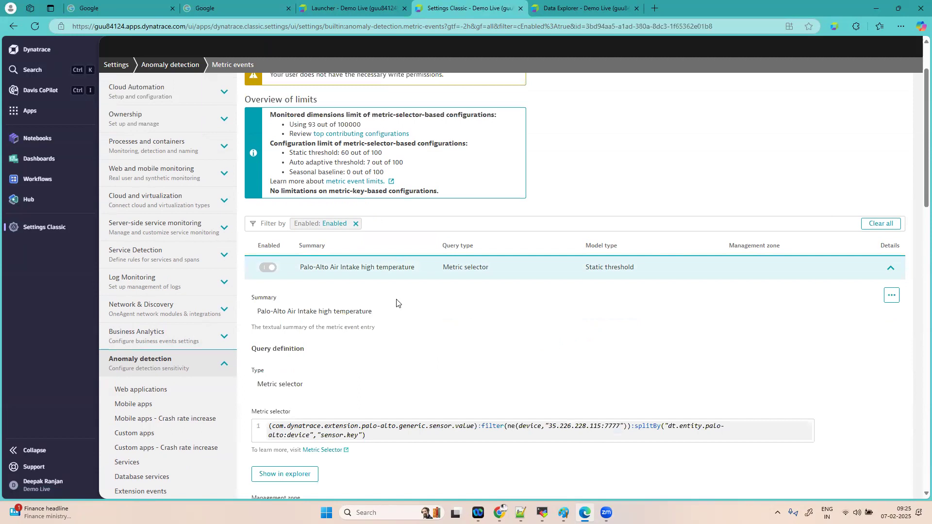
pyautogui.scroll(-2, 396, 303)
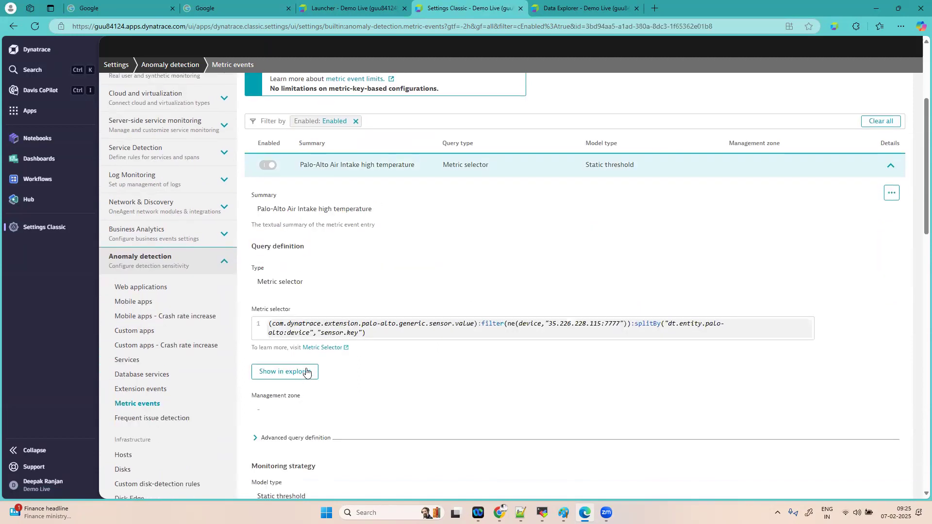
pyautogui.click(306, 372)
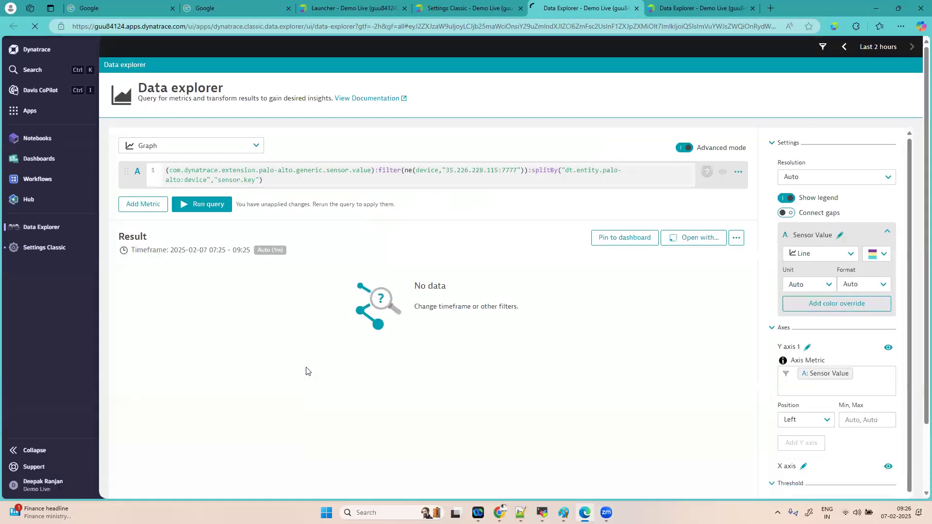
pyautogui.click(216, 209)
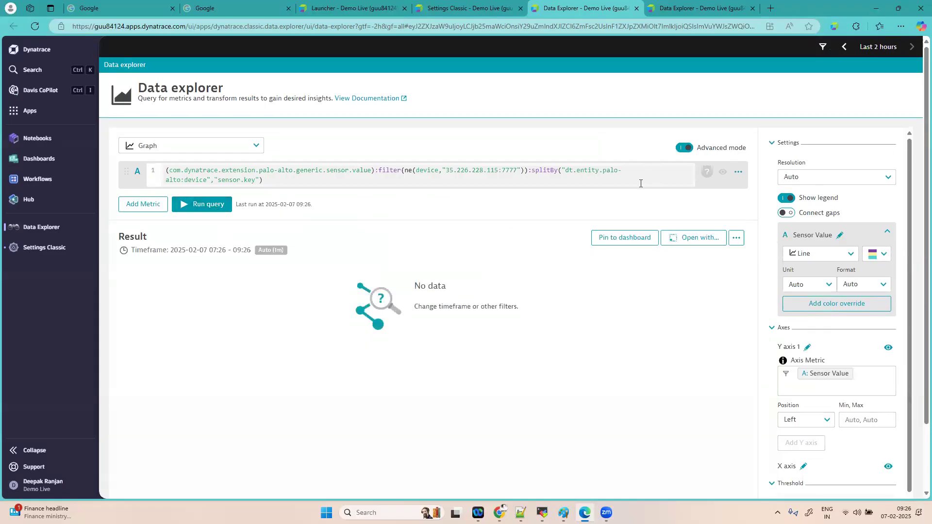
# Return to the metric events settings and remove the Enabled filter from the configuration list.
pyautogui.click(459, 8)
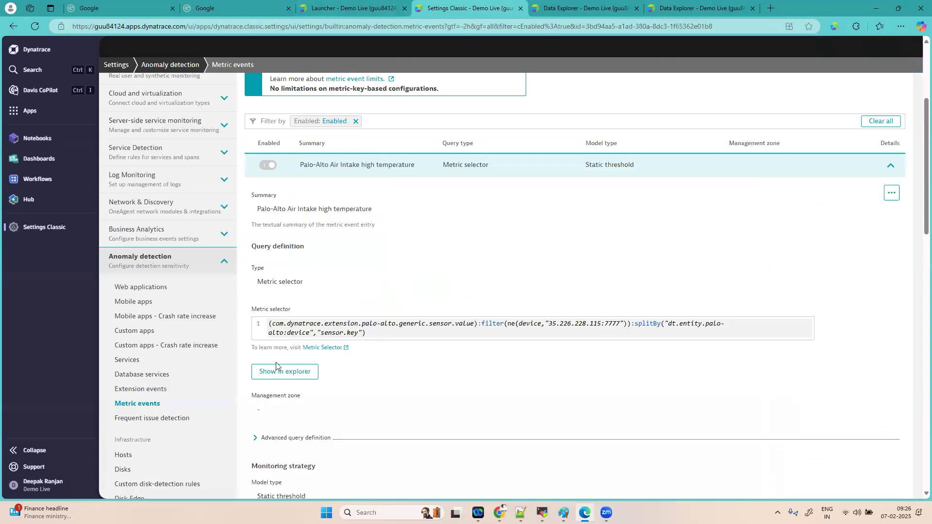
pyautogui.scroll(2, 486, 252)
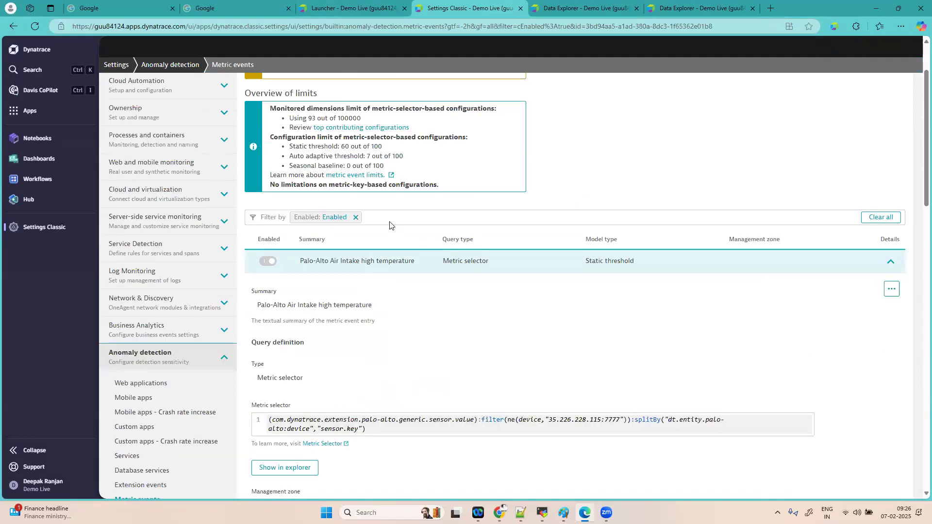
pyautogui.click(355, 217)
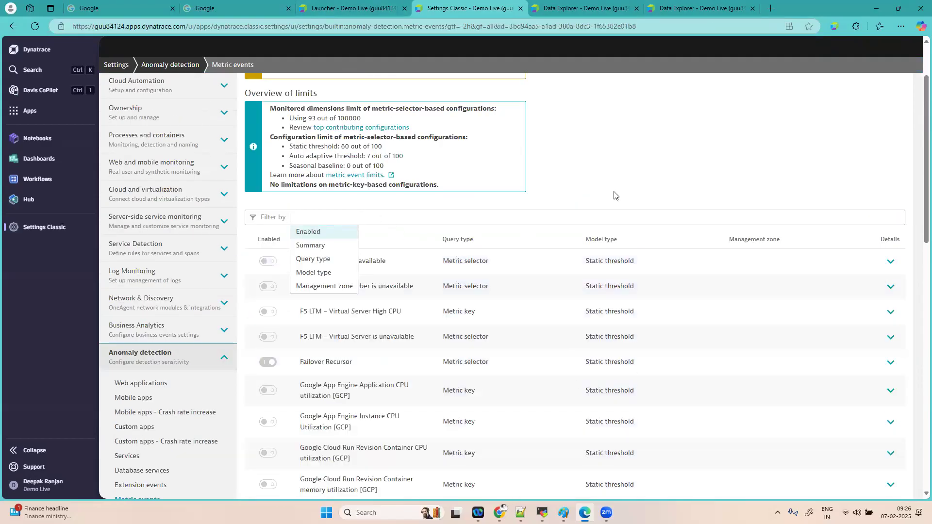
pyautogui.click(665, 158)
# On page 4 of the metric events, expand IBM MQ – Queue inhibiting GET and review its query definition, dimension filter and monitoring strategy.
pyautogui.scroll(-12, 589, 360)
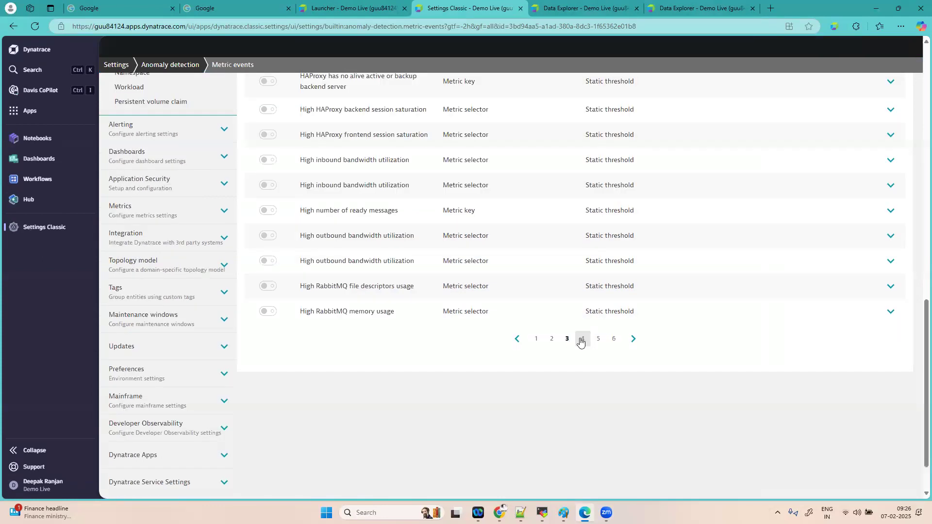
pyautogui.click(583, 339)
pyautogui.scroll(4, 459, 261)
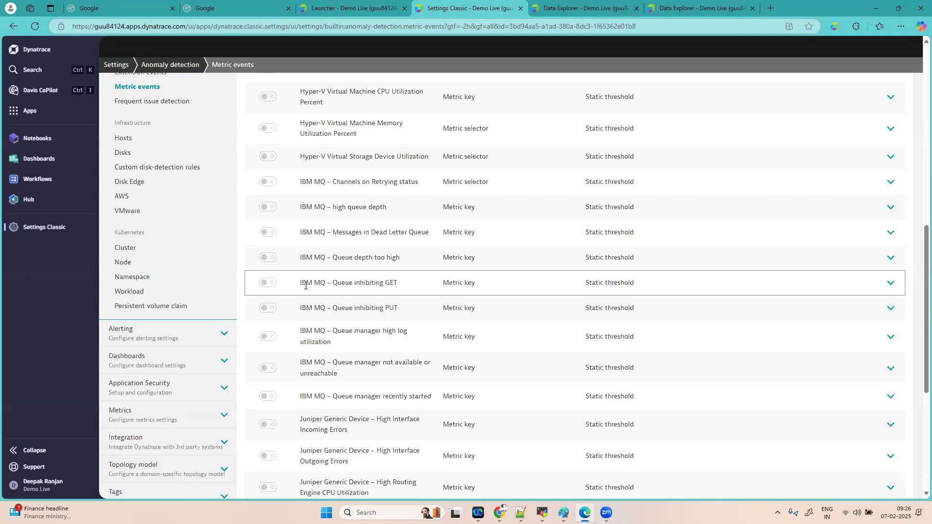
pyautogui.click(890, 283)
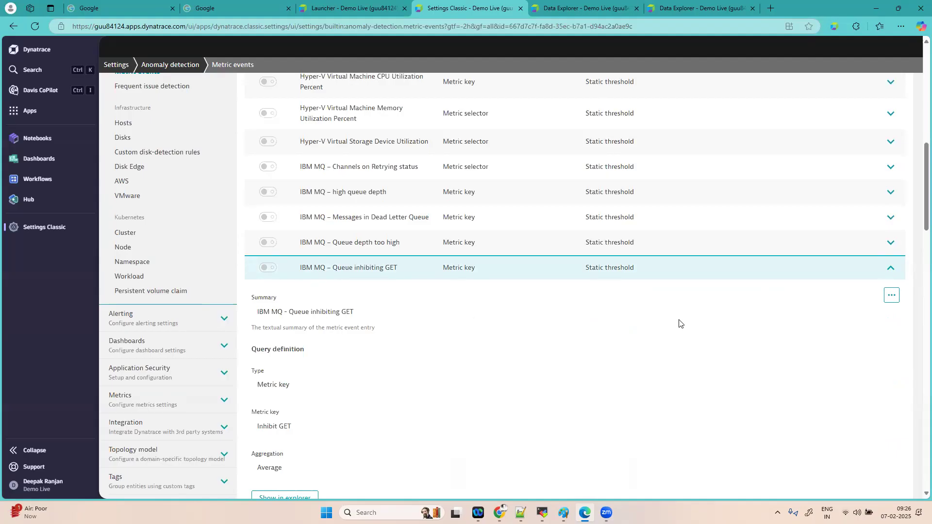
pyautogui.scroll(-3, 488, 348)
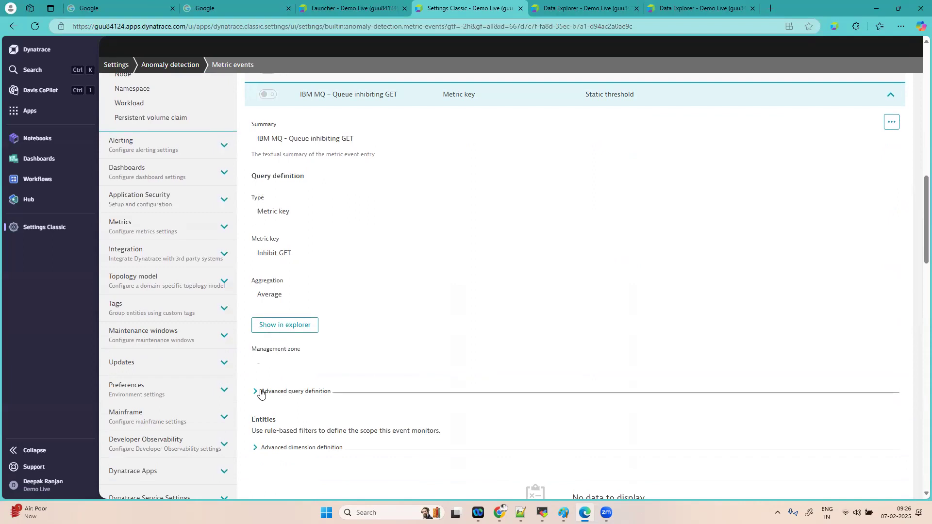
pyautogui.scroll(-1, 420, 380)
pyautogui.scroll(-5, 419, 380)
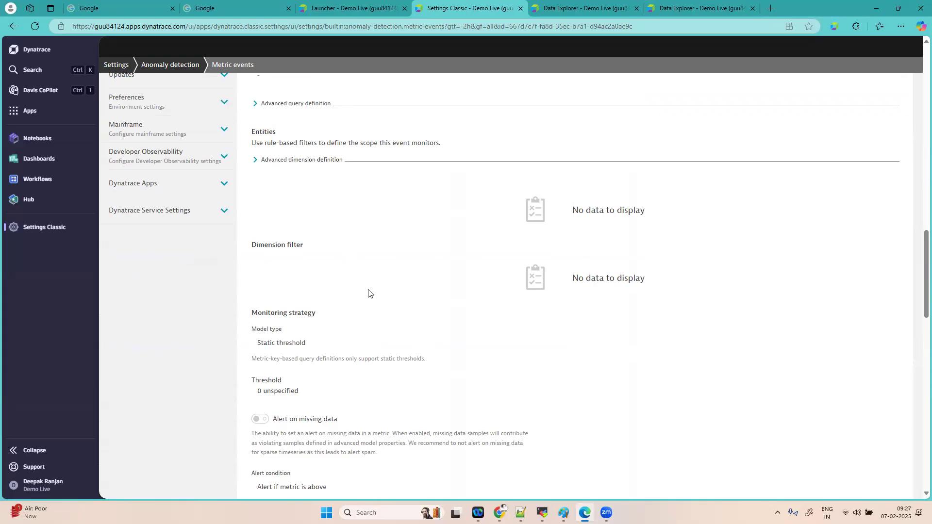
pyautogui.scroll(10, 368, 292)
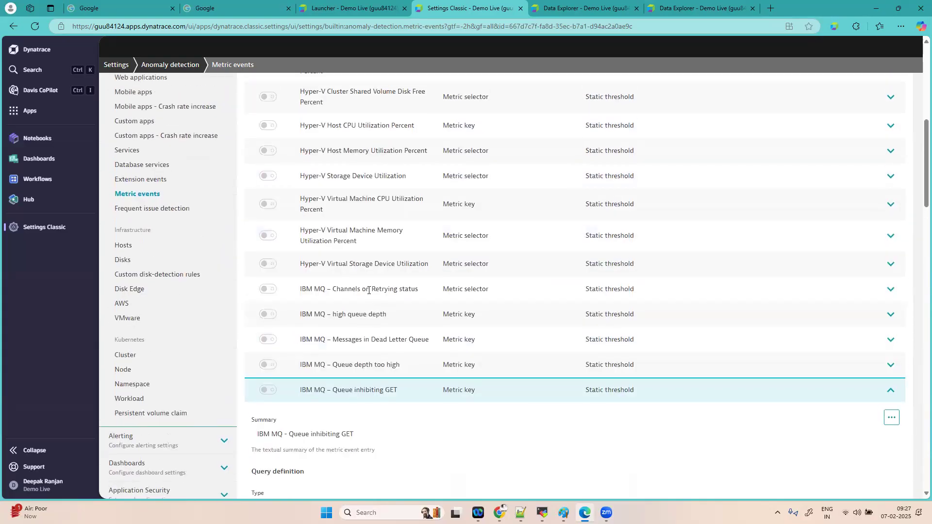
# Expand the Hyper-V Virtual Machine Memory Utilization Percent event and review its metric selector, static threshold and alert preview.
pyautogui.click(892, 238)
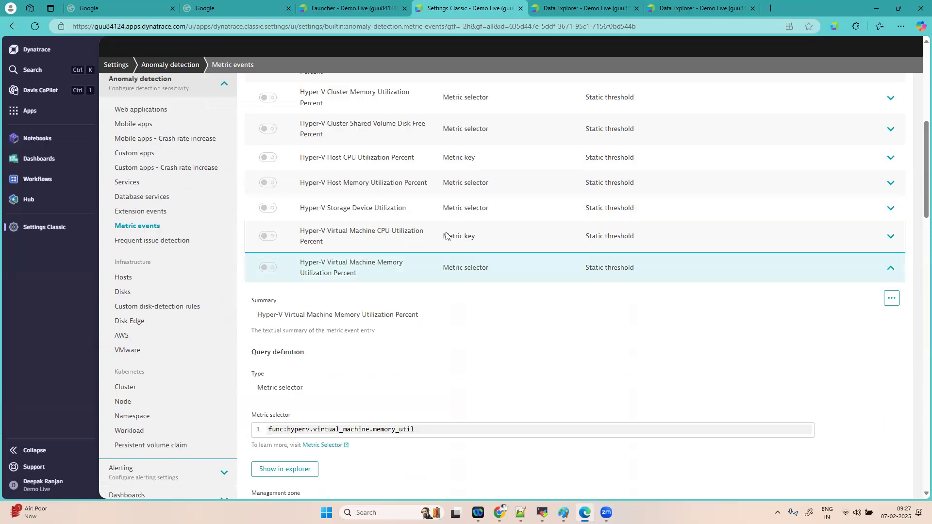
pyautogui.scroll(-5, 445, 233)
pyautogui.scroll(1, 240, 208)
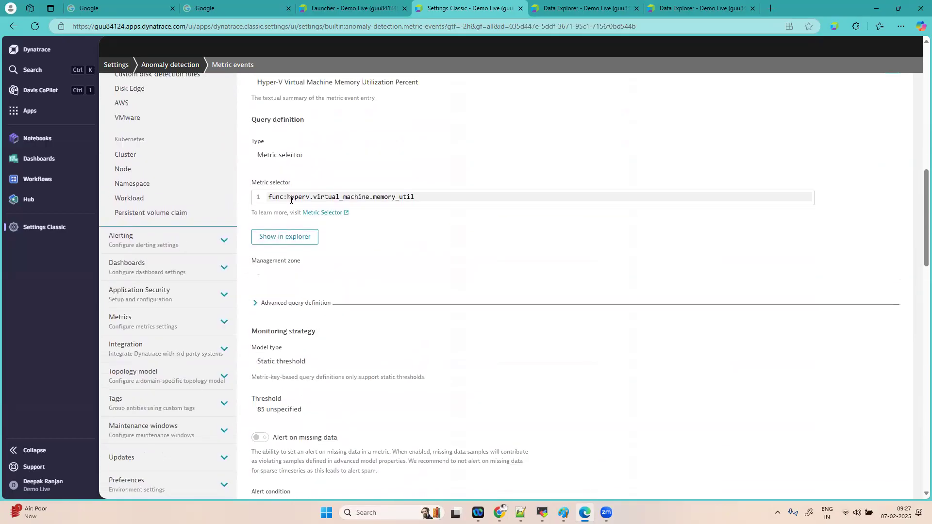
pyautogui.click(420, 195)
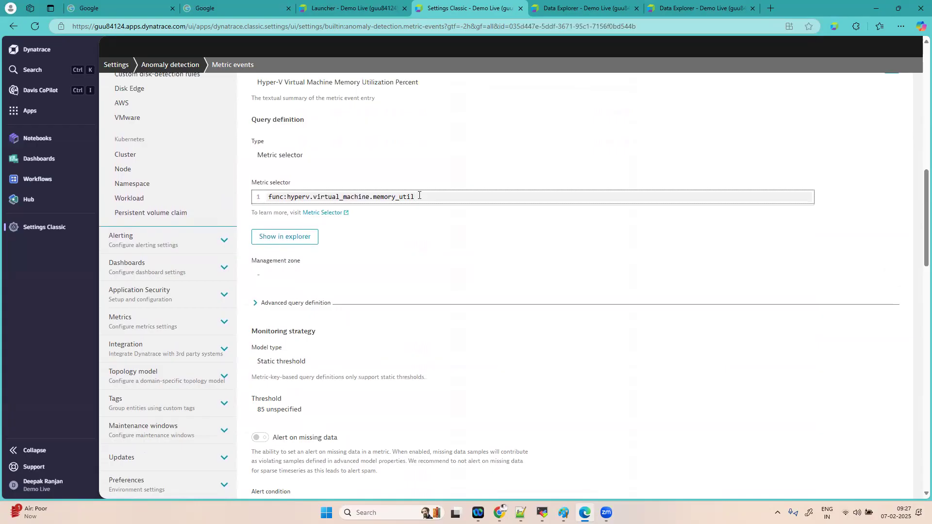
pyautogui.scroll(8, 419, 196)
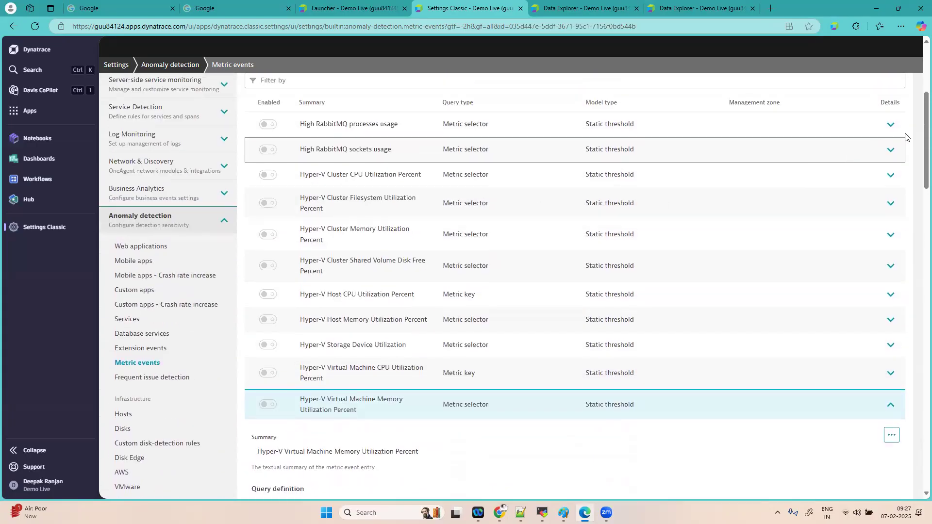
pyautogui.scroll(-10, 919, 124)
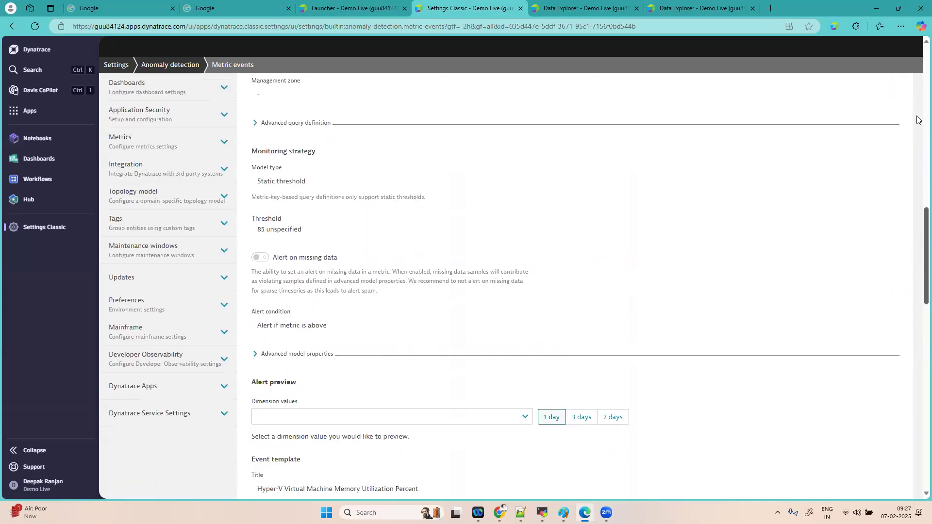
pyautogui.scroll(12, 247, 255)
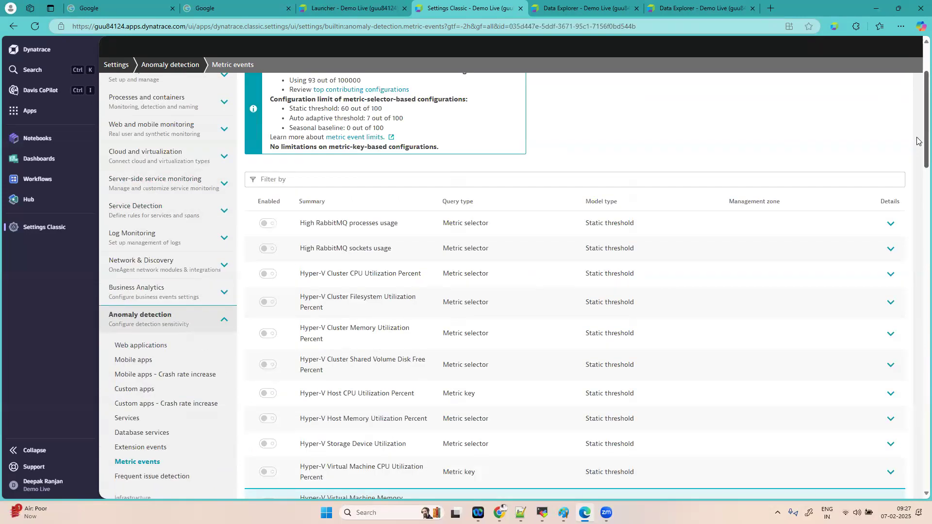
# Highlight the IBM MQ – Queue manager not available or unreachable event and look through page 5 of the list.
pyautogui.scroll(-15, 919, 140)
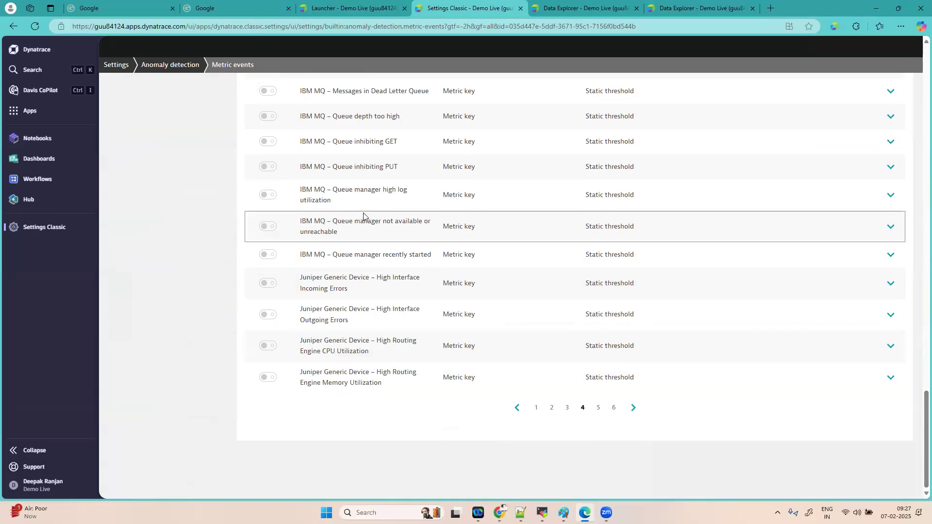
pyautogui.moveTo(354, 232); pyautogui.dragTo(286, 228)
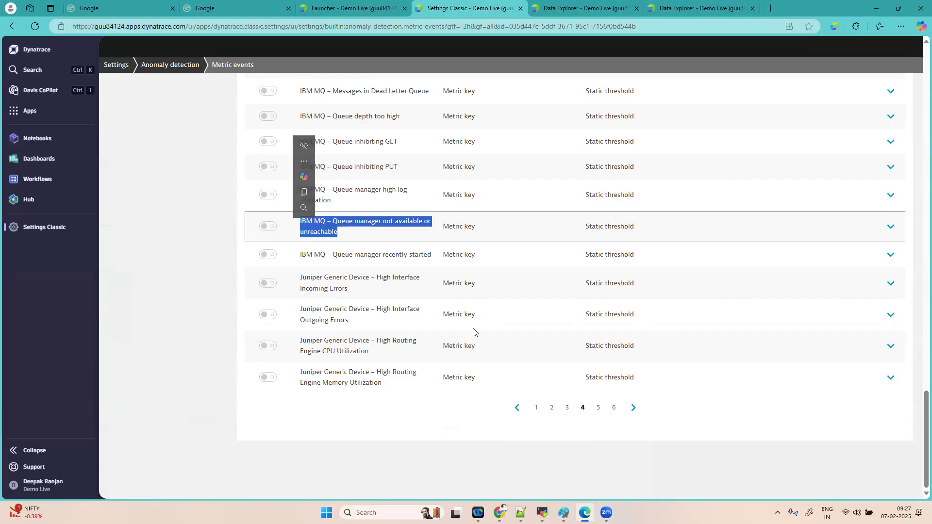
pyautogui.click(598, 409)
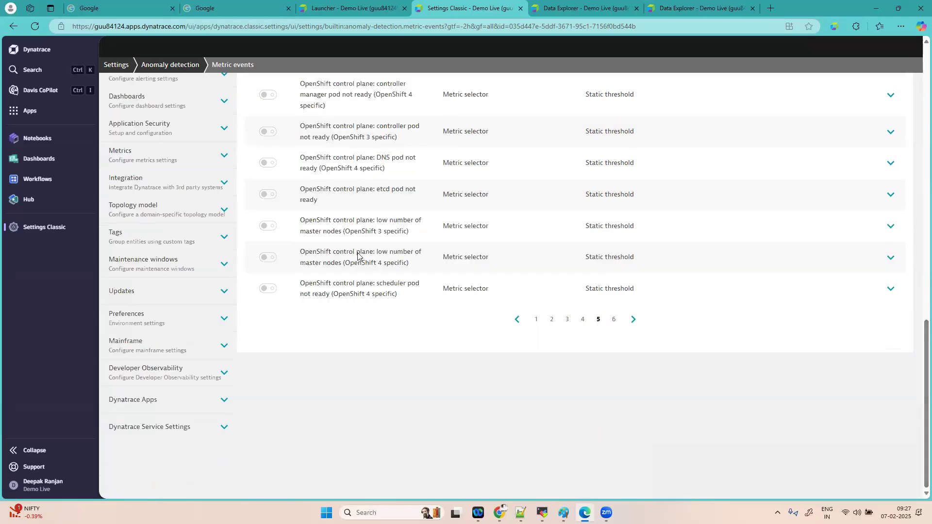
pyautogui.scroll(4, 374, 203)
pyautogui.scroll(5, 375, 203)
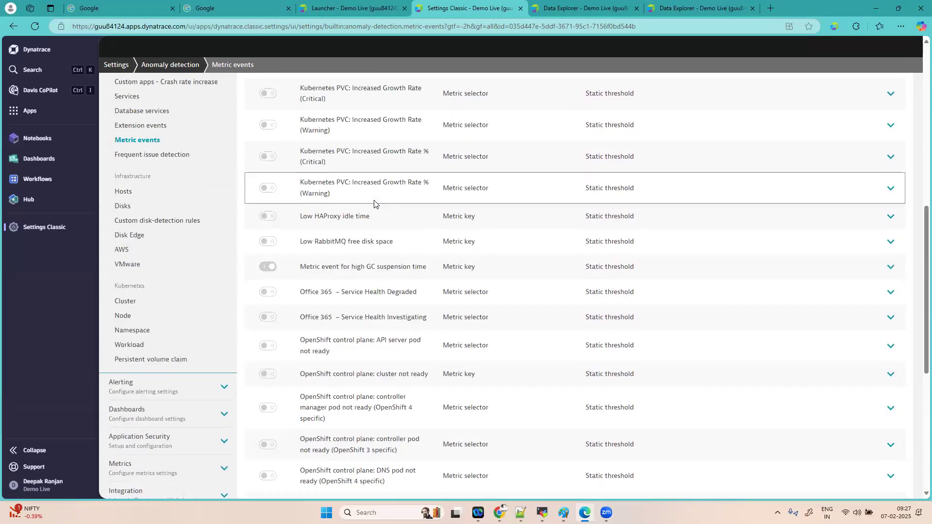
pyautogui.scroll(1, 374, 203)
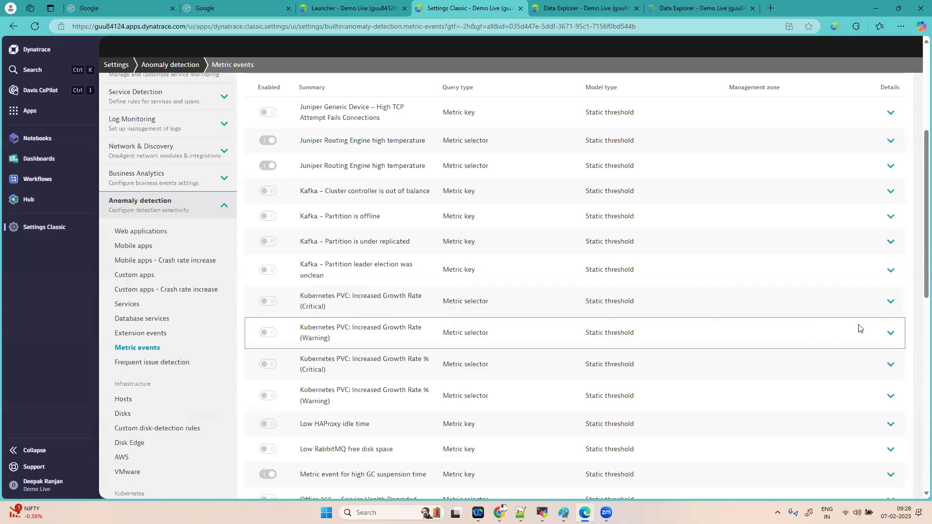
# Expand the Kubernetes PVC: Increased Growth Rate (Warning) event and review its metric selector, threshold, alert preview and event template.
pyautogui.click(891, 333)
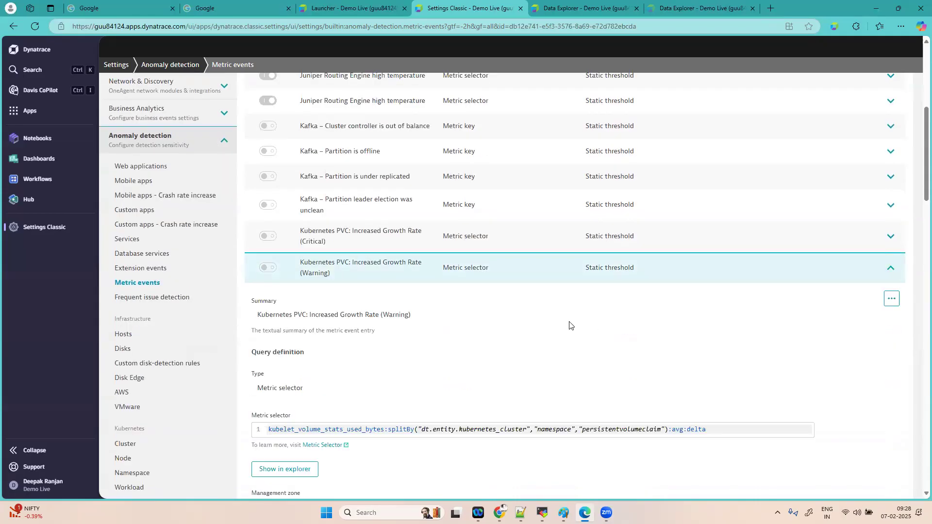
pyautogui.scroll(-15, 569, 325)
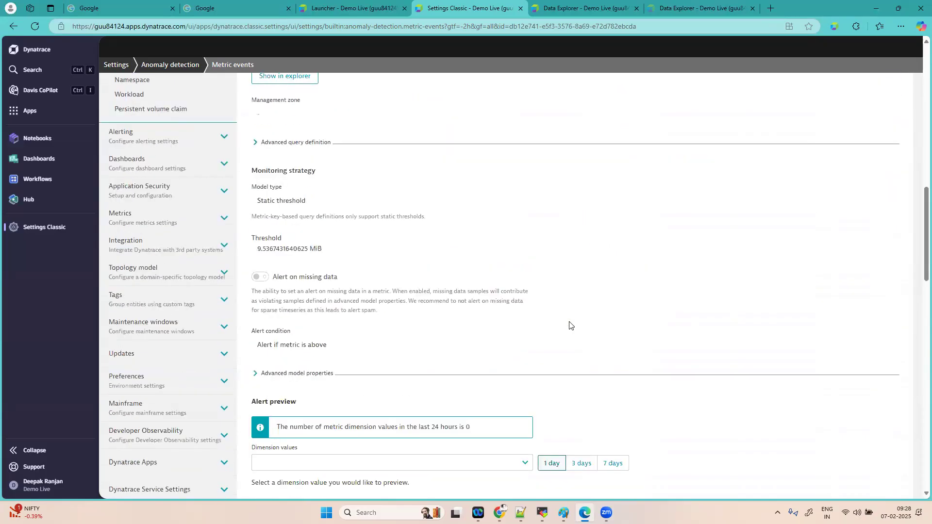
pyautogui.scroll(-6, 570, 325)
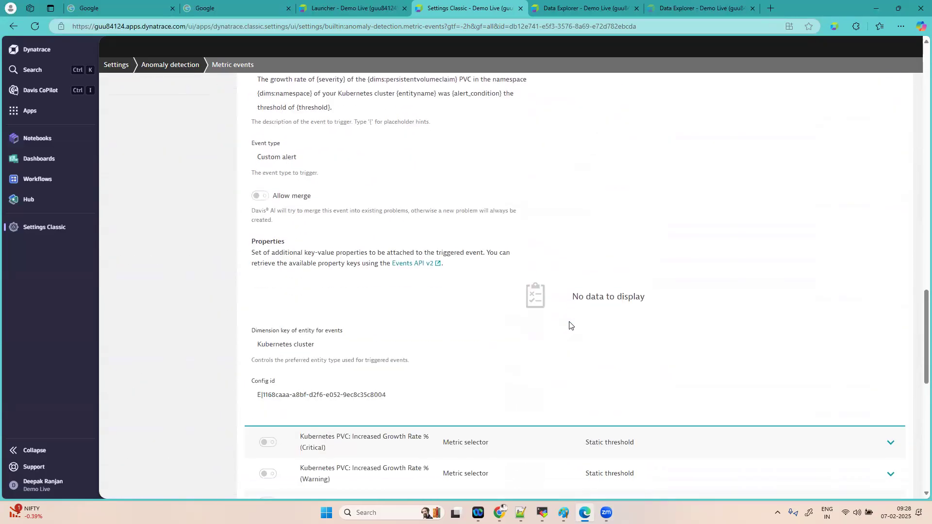
pyautogui.scroll(7, 569, 325)
# Look through the remaining page 5 events and the Oracle, Palo-Alto and Process CPU events on page 6.
pyautogui.scroll(-13, 570, 325)
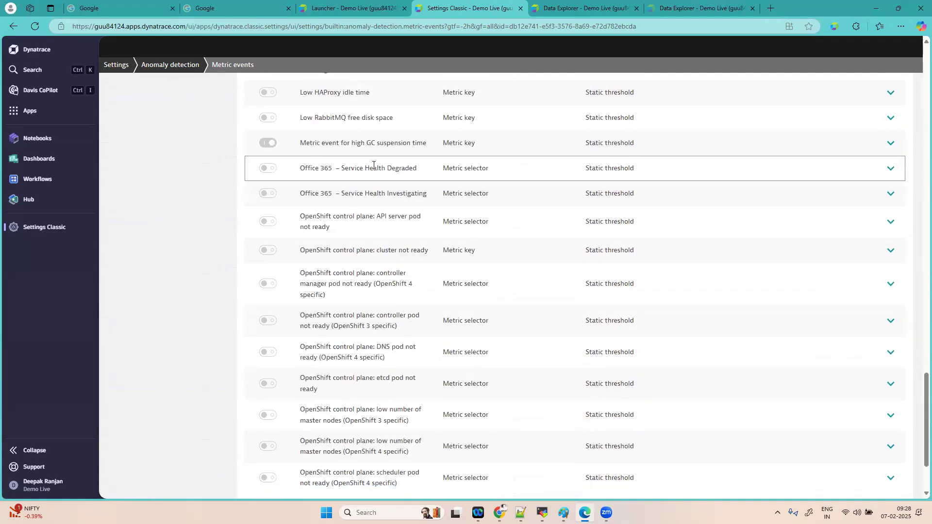
pyautogui.scroll(-3, 396, 293)
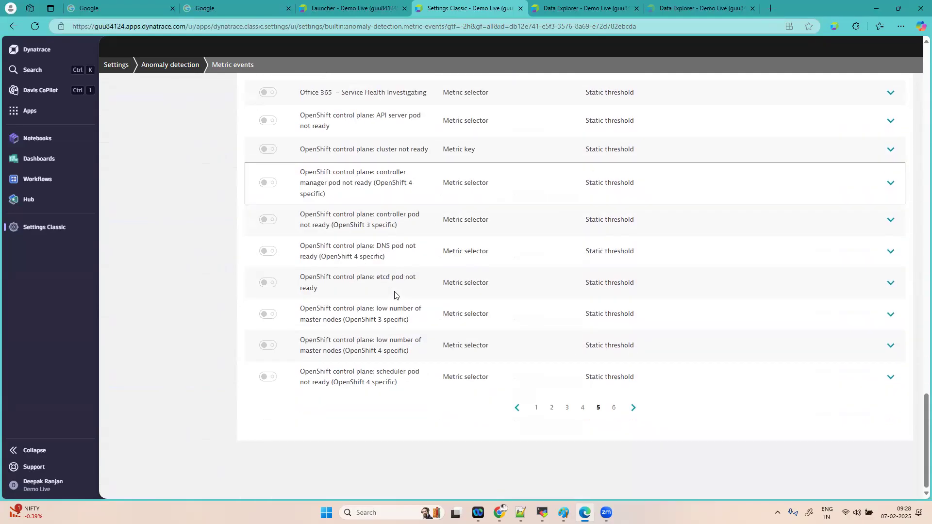
pyautogui.click(615, 408)
pyautogui.scroll(8, 505, 305)
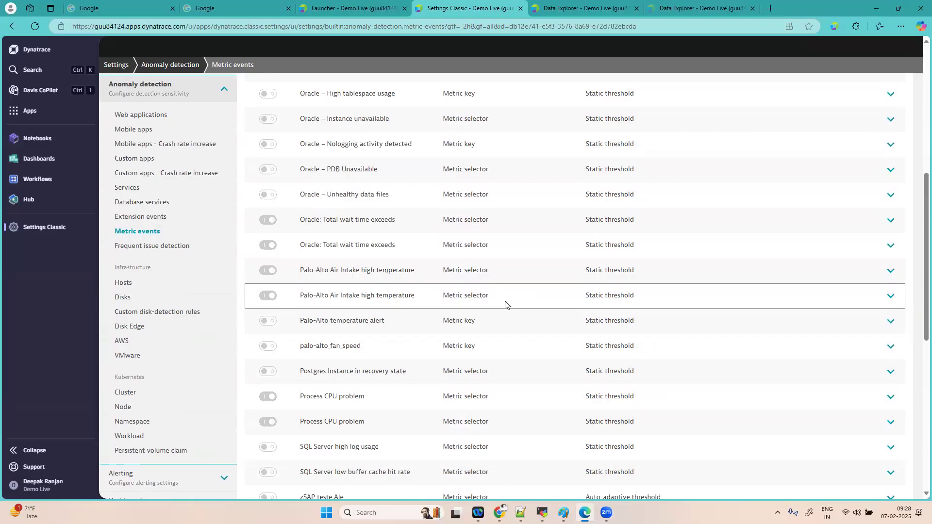
pyautogui.scroll(4, 504, 305)
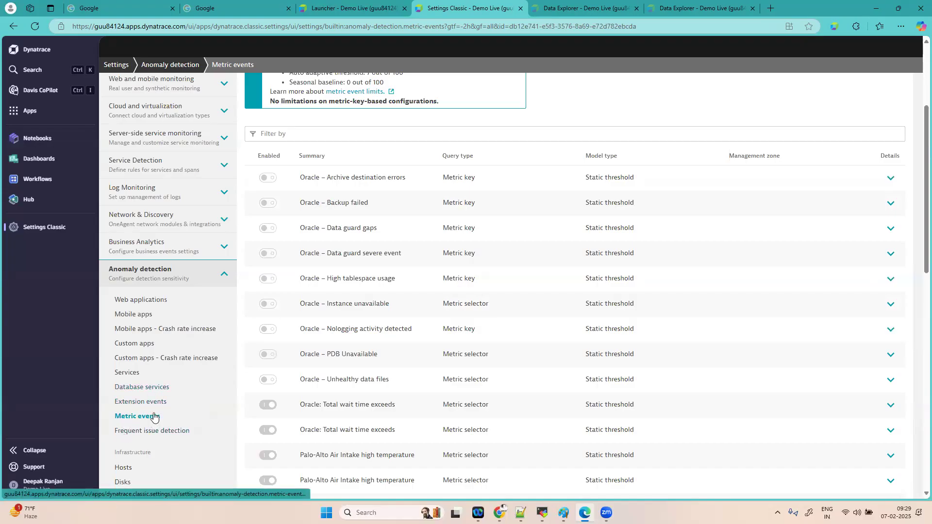
# Show the Extension events settings under Anomaly detection and look through the event thresholds defined by installed extensions.
pyautogui.click(152, 403)
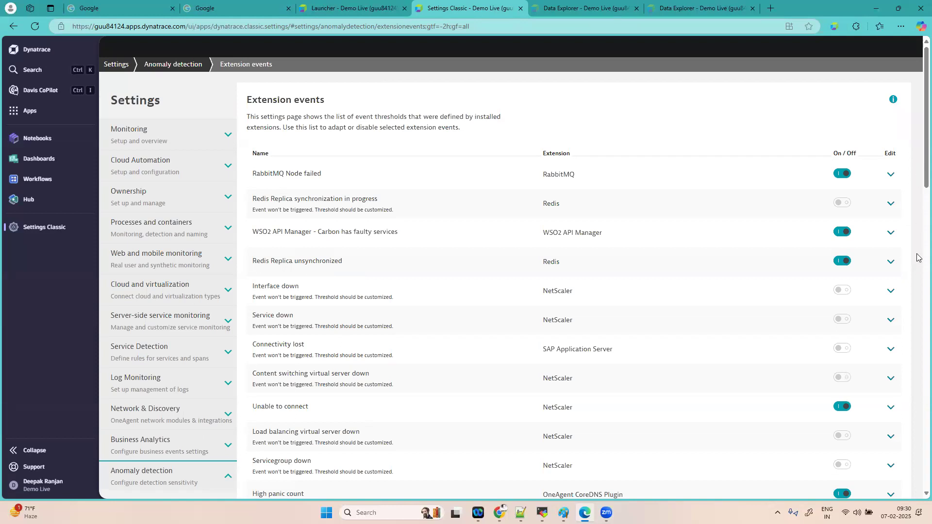
pyautogui.moveTo(919, 174); pyautogui.dragTo(919, 258)
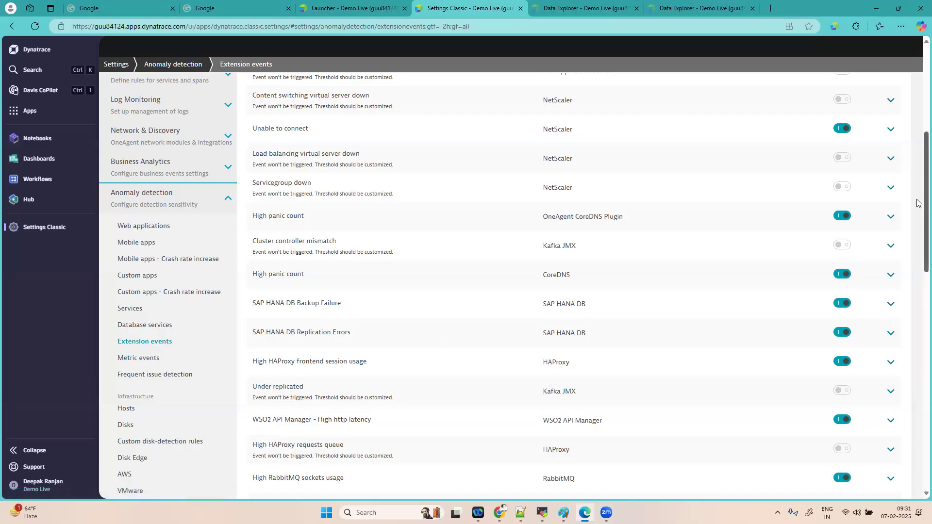
pyautogui.scroll(-1, 914, 302)
pyautogui.scroll(-10, 915, 303)
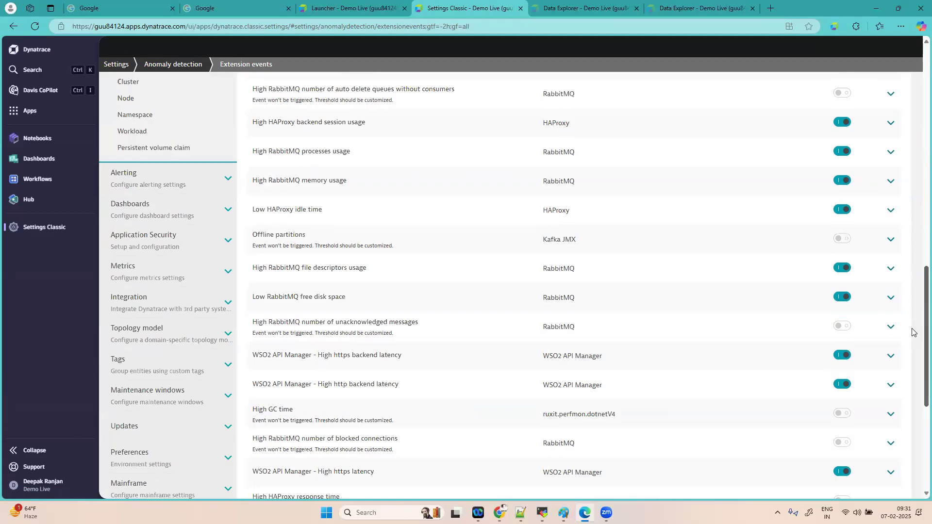
# Look through the remaining extension events down to the MySQL entries and return to the start of the list.
pyautogui.scroll(-5, 912, 332)
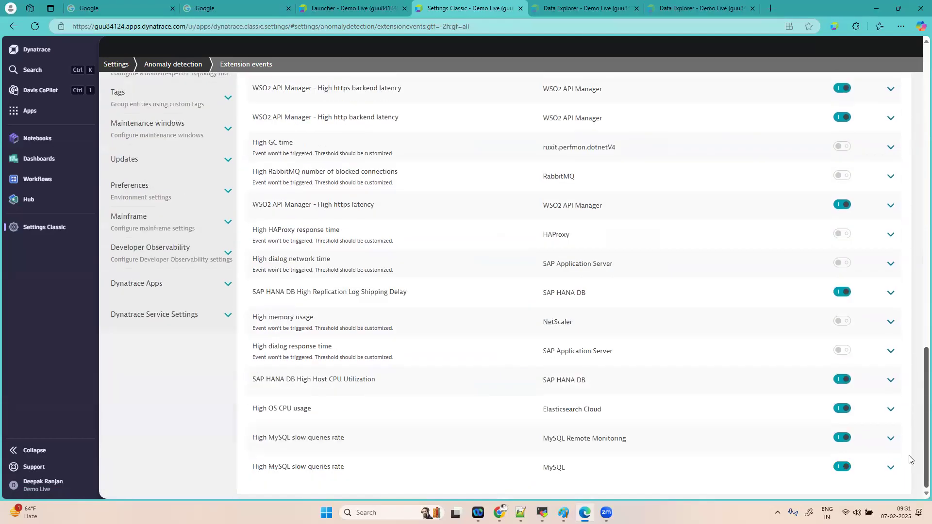
pyautogui.moveTo(927, 367); pyautogui.dragTo(925, 61)
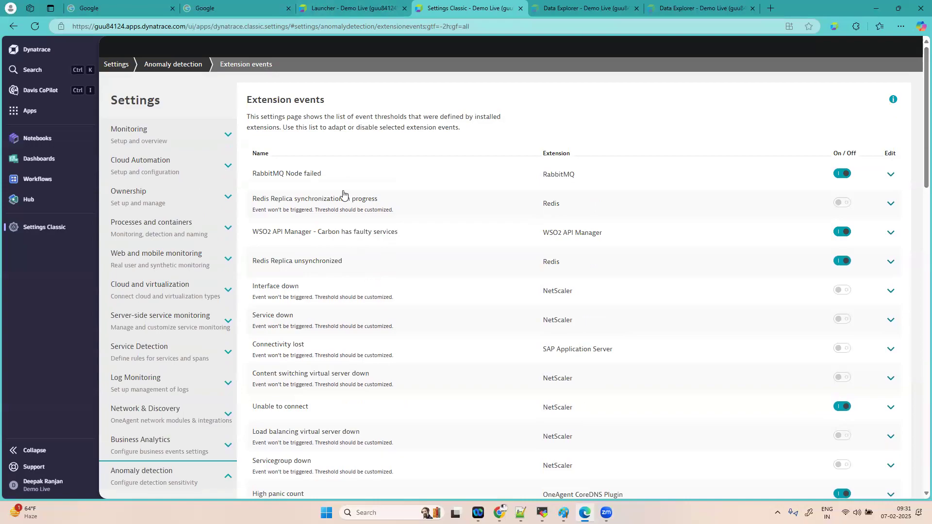
# Switch to the Chrome window with the trial environment, discard the unsaved metric event changes and check the metric events list.
pyautogui.moveTo(503, 508)
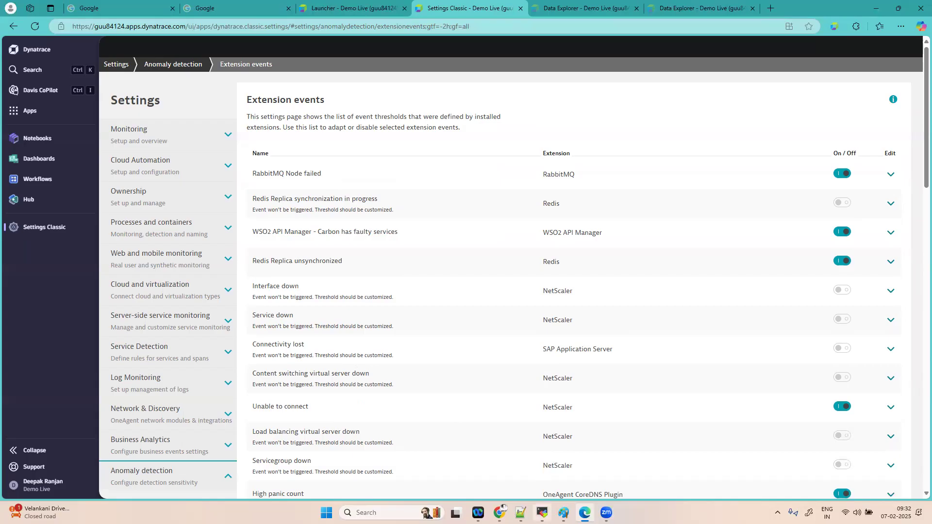
pyautogui.moveTo(585, 512)
pyautogui.click(499, 512)
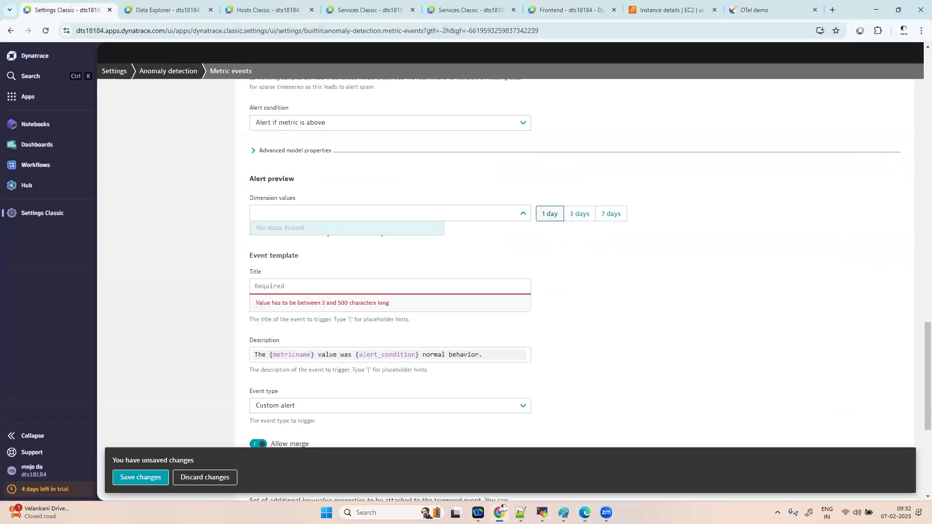
pyautogui.click(179, 482)
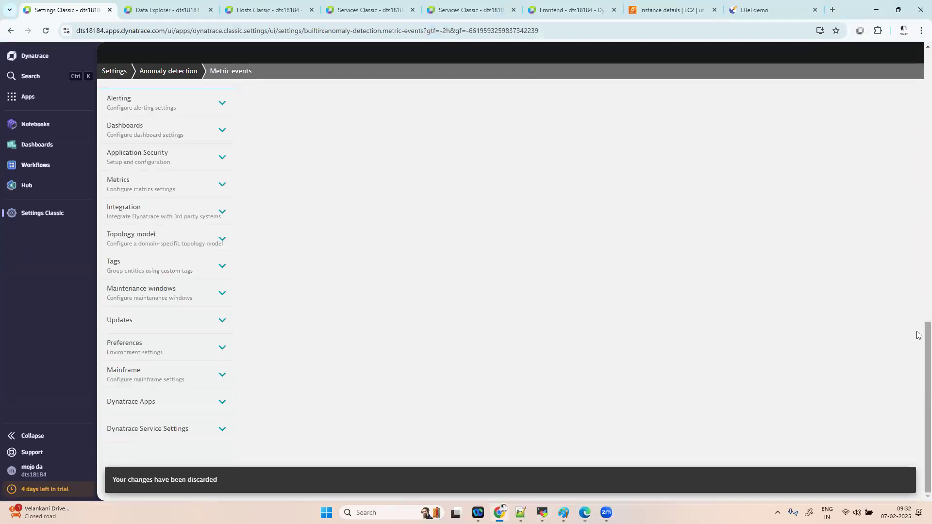
pyautogui.scroll(5, 919, 291)
pyautogui.moveTo(917, 155)
pyautogui.mouseDown()
pyautogui.moveTo(917, 84)
pyautogui.moveTo(916, 145)
pyautogui.mouseUp()
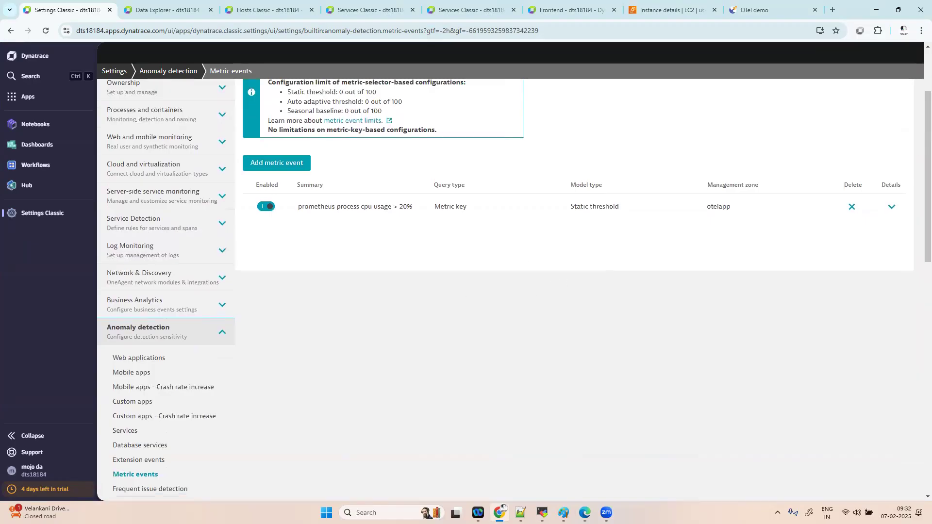
# Show the trial environment's Extension events settings, highlight the page description and briefly expand the High panic count event.
pyautogui.moveTo(928, 195); pyautogui.dragTo(916, 250)
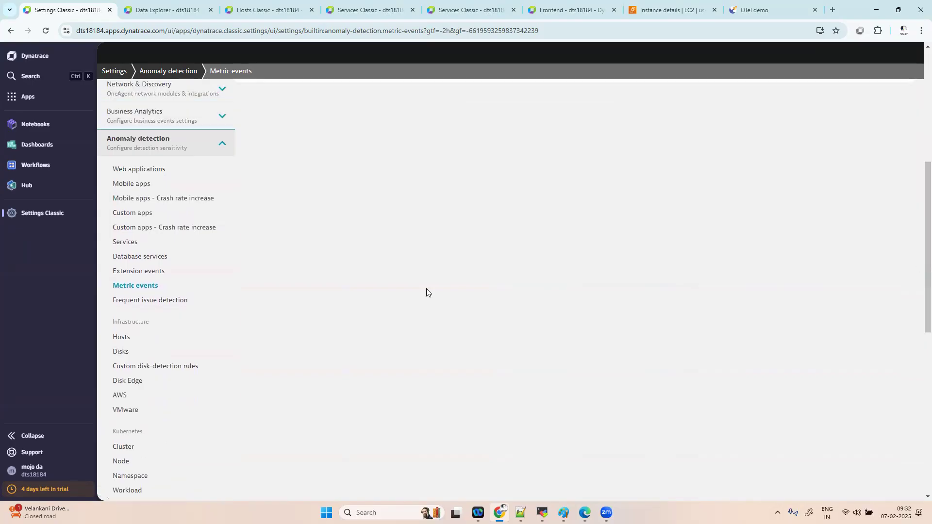
pyautogui.click(155, 271)
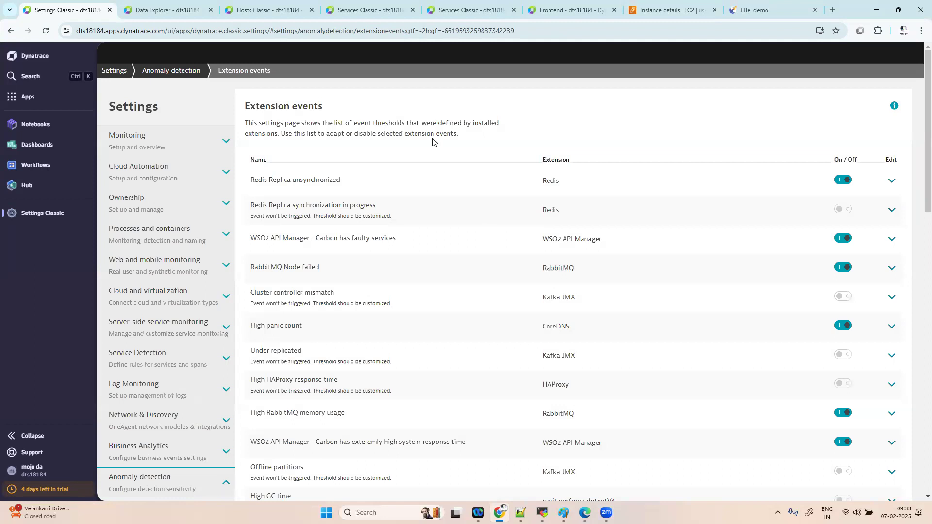
pyautogui.moveTo(928, 130)
pyautogui.mouseDown()
pyautogui.moveTo(928, 412)
pyautogui.moveTo(928, 130)
pyautogui.mouseUp()
pyautogui.moveTo(918, 117)
pyautogui.mouseDown()
pyautogui.moveTo(918, 410)
pyautogui.moveTo(927, 117)
pyautogui.mouseUp()
pyautogui.moveTo(928, 132)
pyautogui.mouseDown()
pyautogui.moveTo(928, 408)
pyautogui.moveTo(928, 323)
pyautogui.moveTo(917, 365)
pyautogui.moveTo(926, 127)
pyautogui.mouseUp()
pyautogui.moveTo(467, 139); pyautogui.dragTo(245, 122)
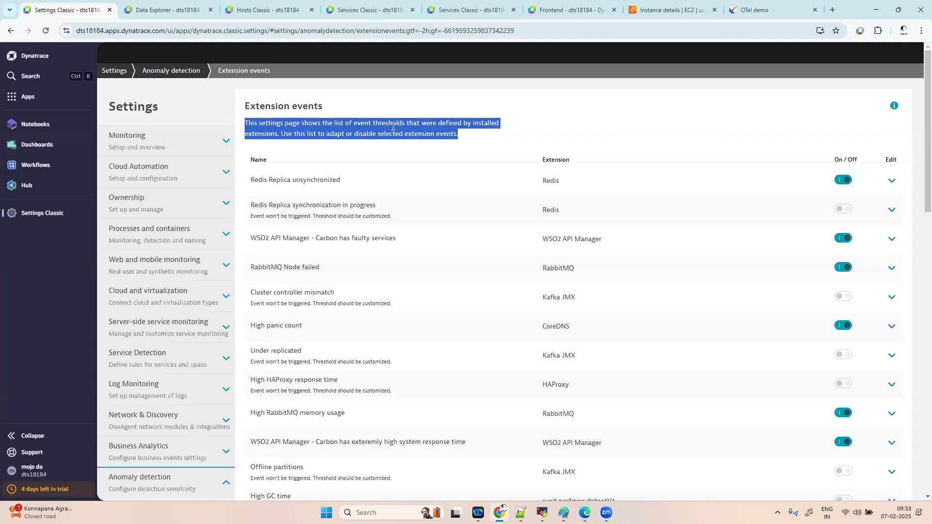
pyautogui.click(892, 326)
pyautogui.click(894, 328)
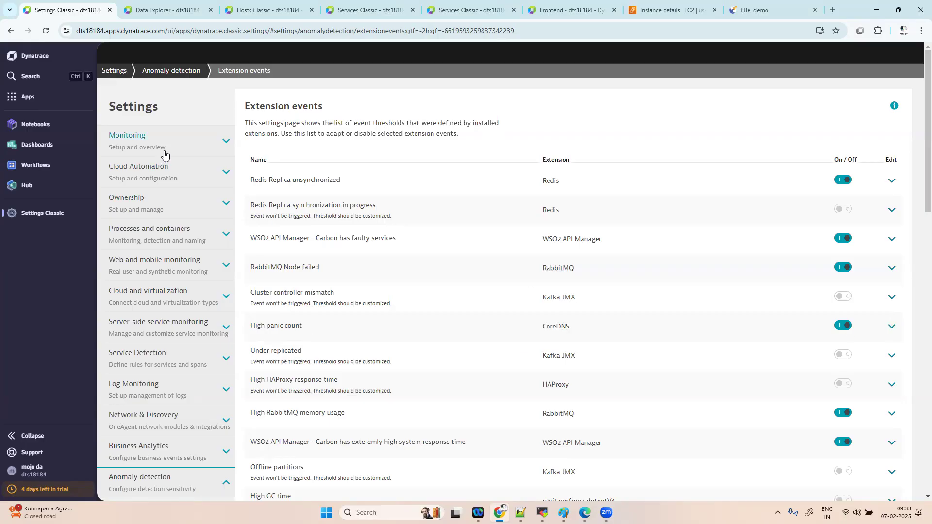
# Show the Add JMX/PMI extension page through Monitored technologies, and open its extension upload dialog without choosing a file.
pyautogui.click(151, 136)
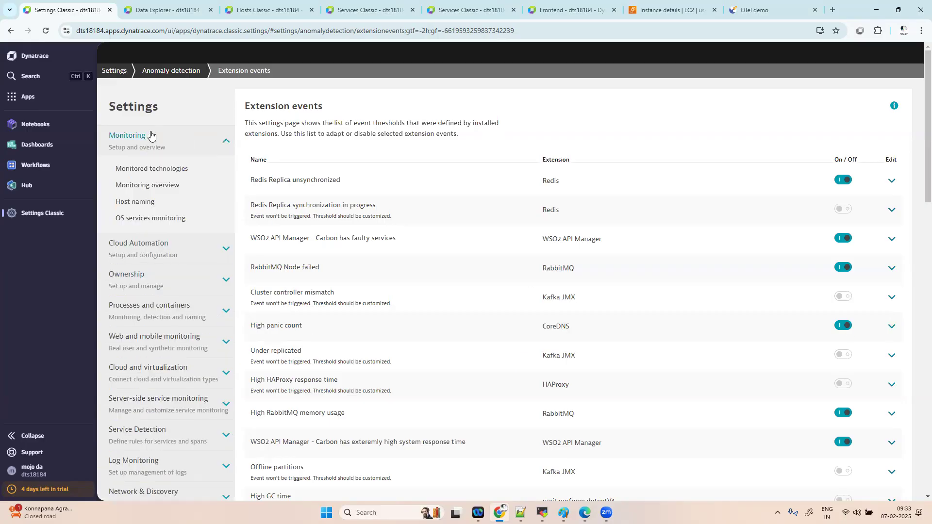
pyautogui.click(180, 173)
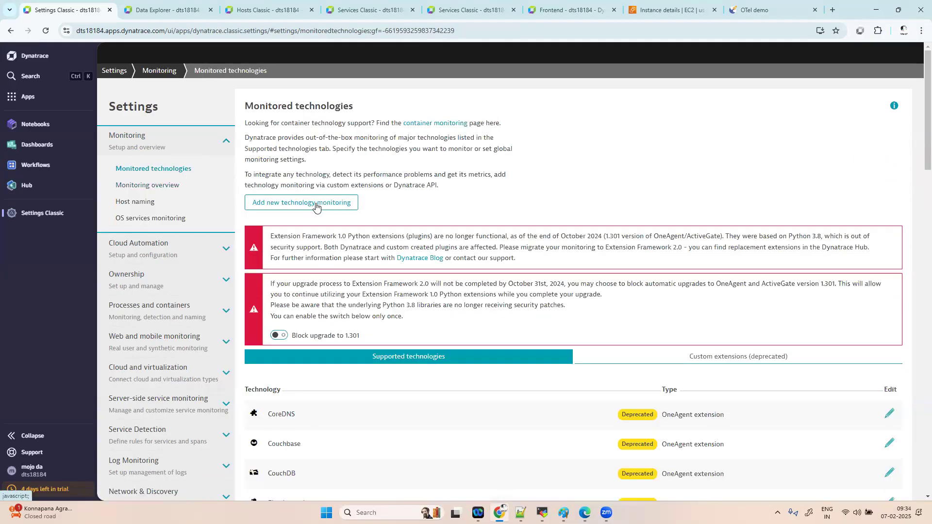
pyautogui.click(316, 207)
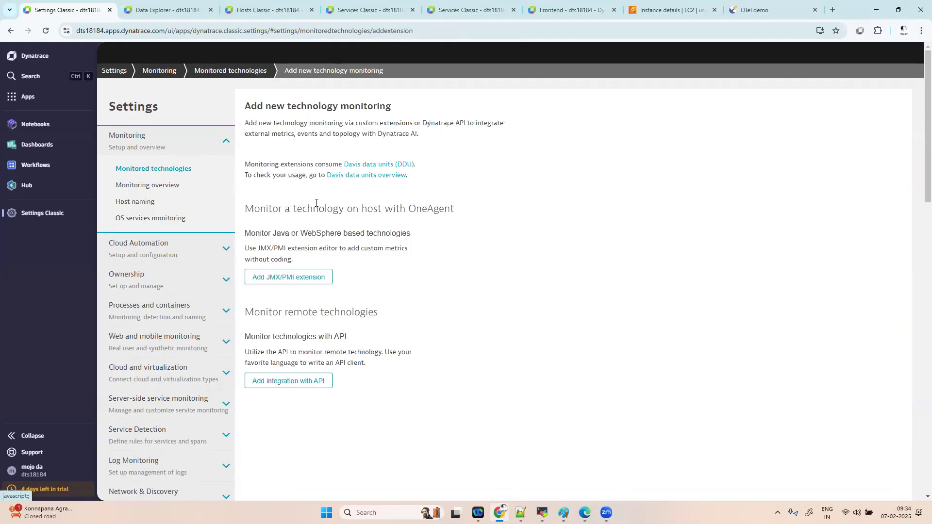
pyautogui.click(298, 283)
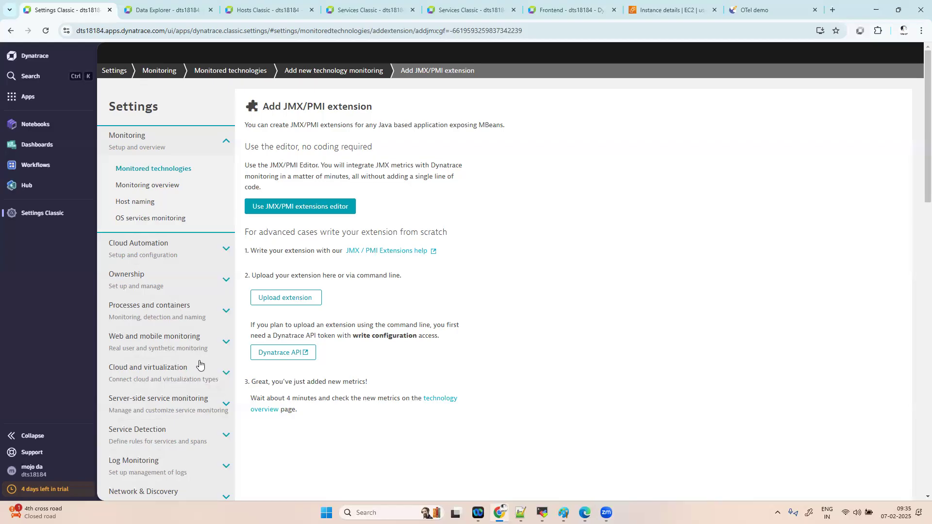
pyautogui.click(304, 298)
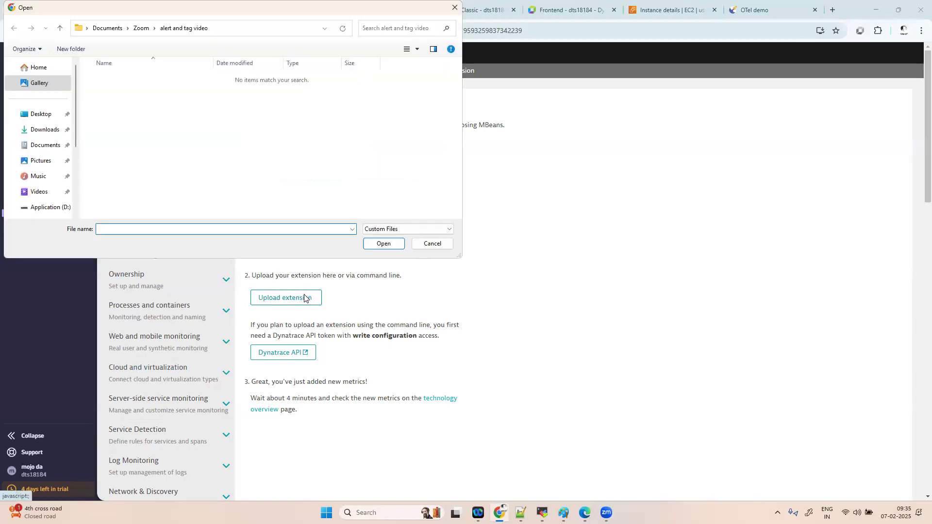
pyautogui.click(435, 245)
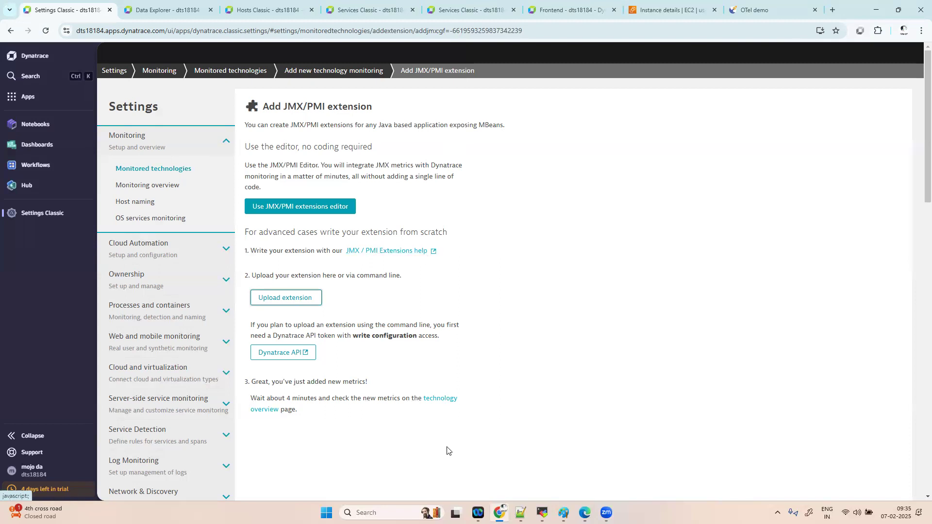
# Show the Anomaly detection settings for Services and view the detection mode options for response time degradations.
pyautogui.moveTo(928, 121); pyautogui.dragTo(928, 236)
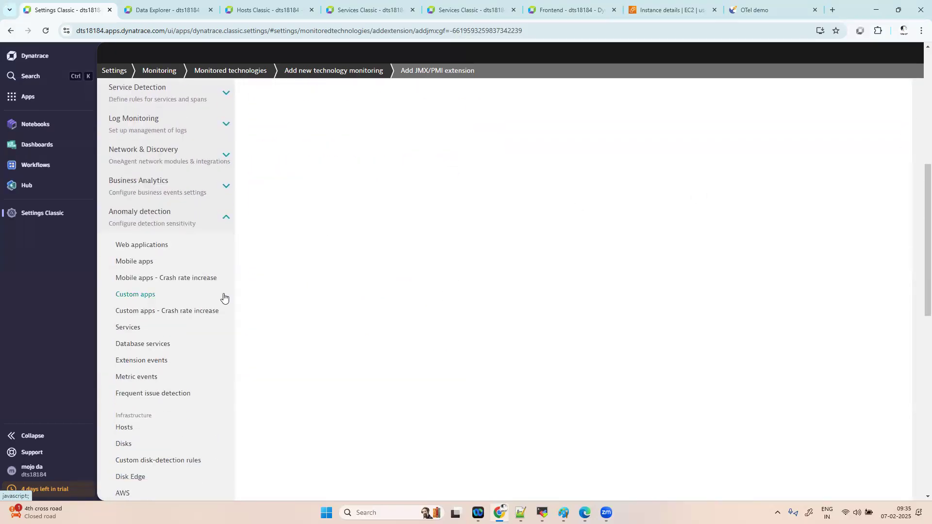
pyautogui.click(138, 327)
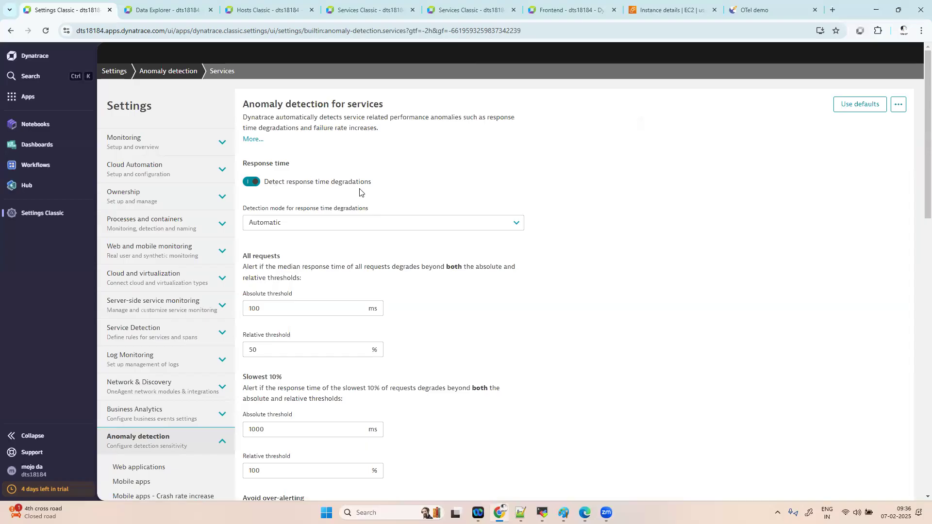
pyautogui.scroll(-1, 825, 116)
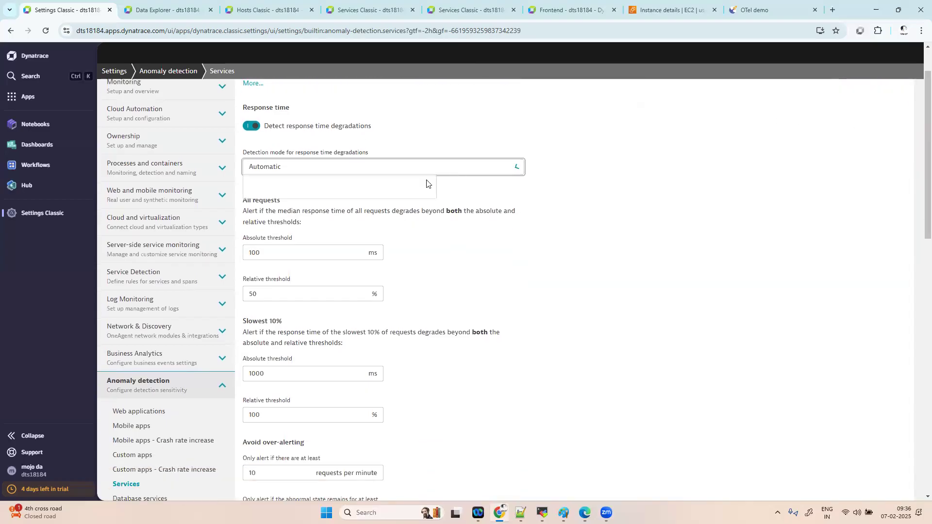
pyautogui.click(425, 170)
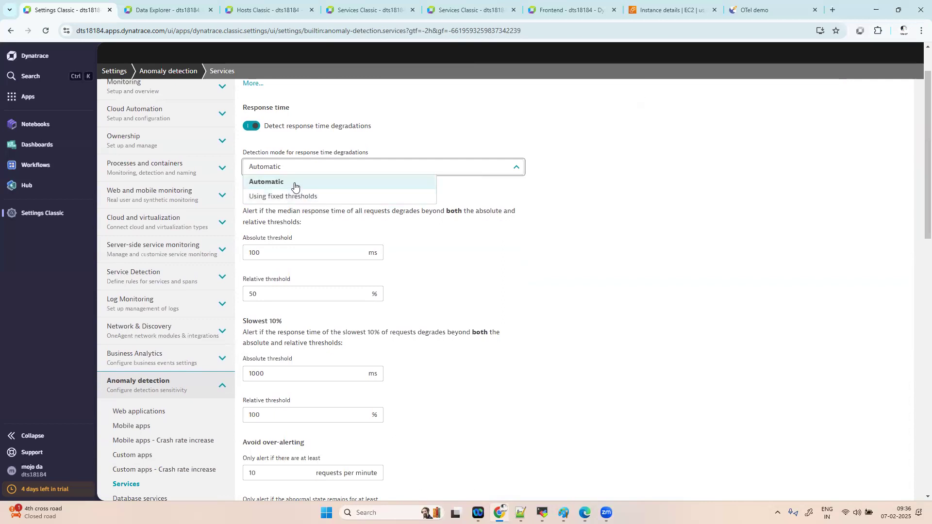
pyautogui.click(896, 148)
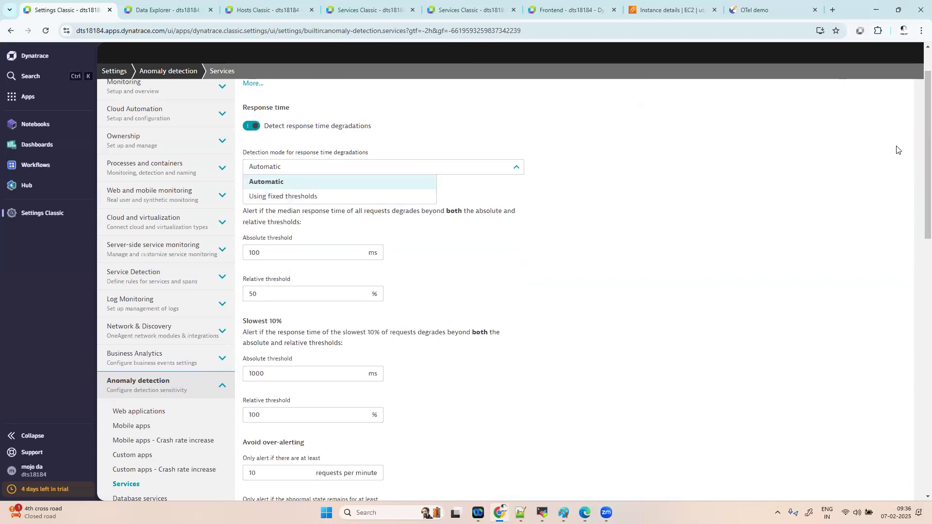
# Review the services' response time, over-alerting and failure rate thresholds through to the reference period.
pyautogui.scroll(-2, 919, 195)
pyautogui.scroll(-1, 919, 196)
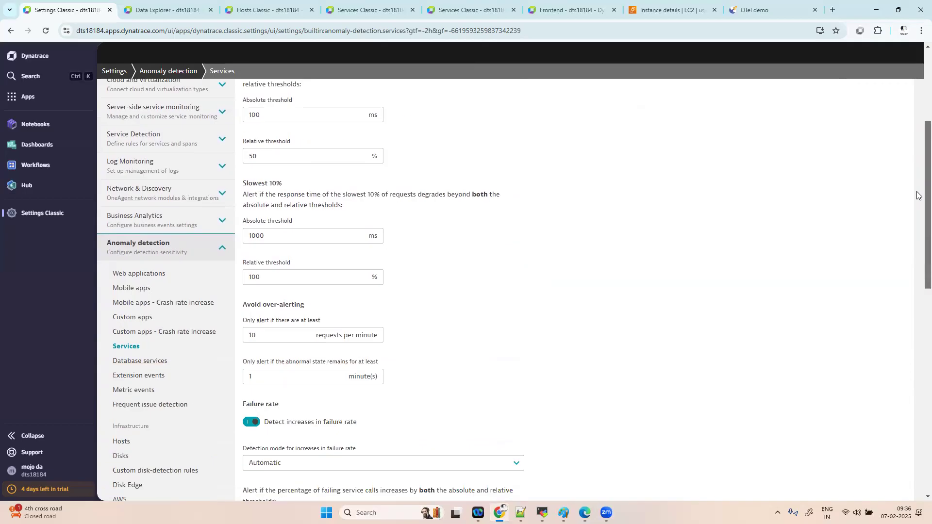
pyautogui.scroll(-4, 919, 195)
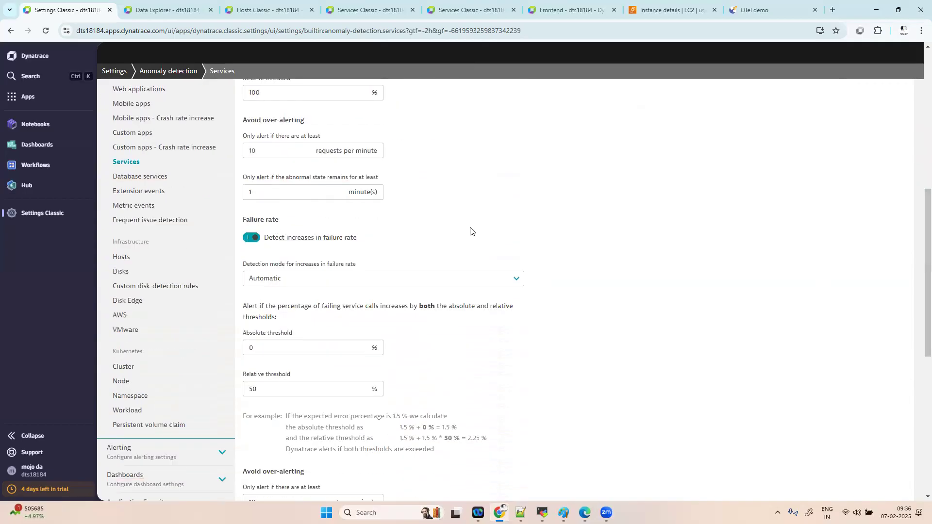
pyautogui.moveTo(918, 206); pyautogui.dragTo(918, 340)
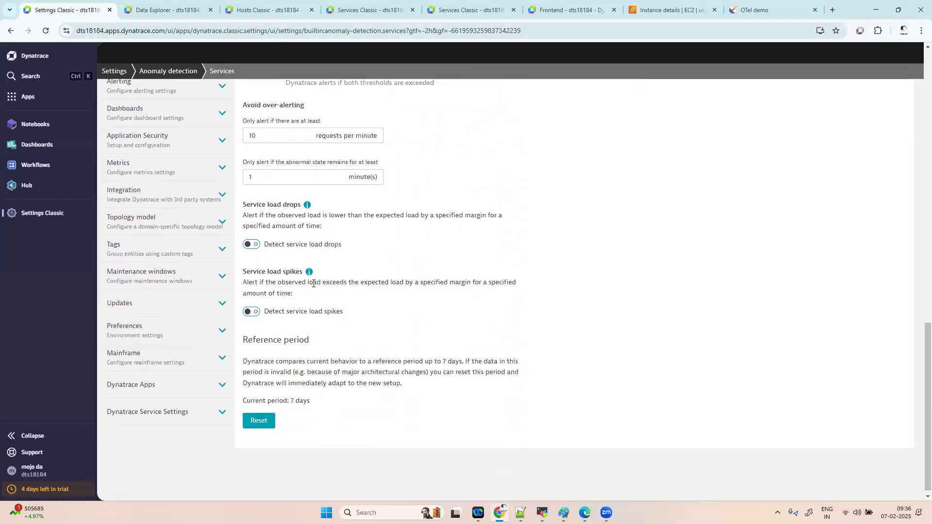
# Turn on detection of both service load drops and service load spikes.
pyautogui.click(251, 244)
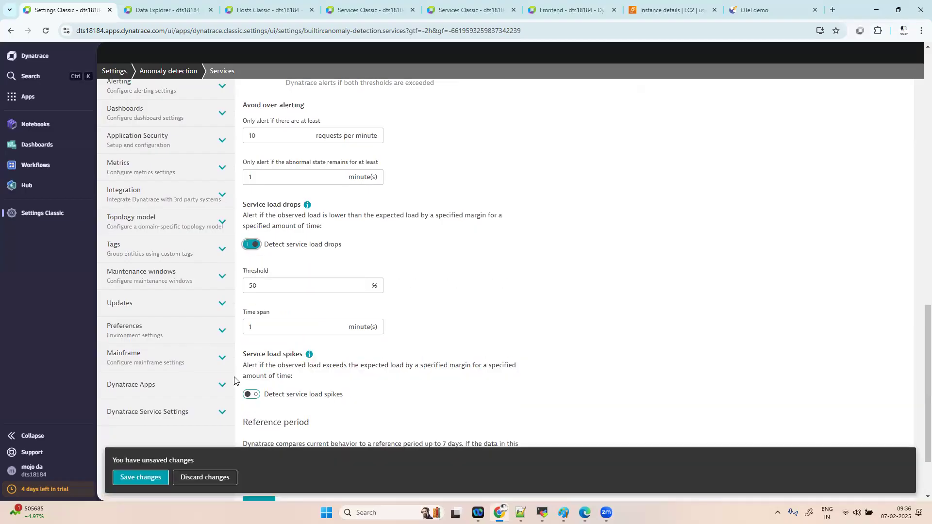
pyautogui.click(253, 397)
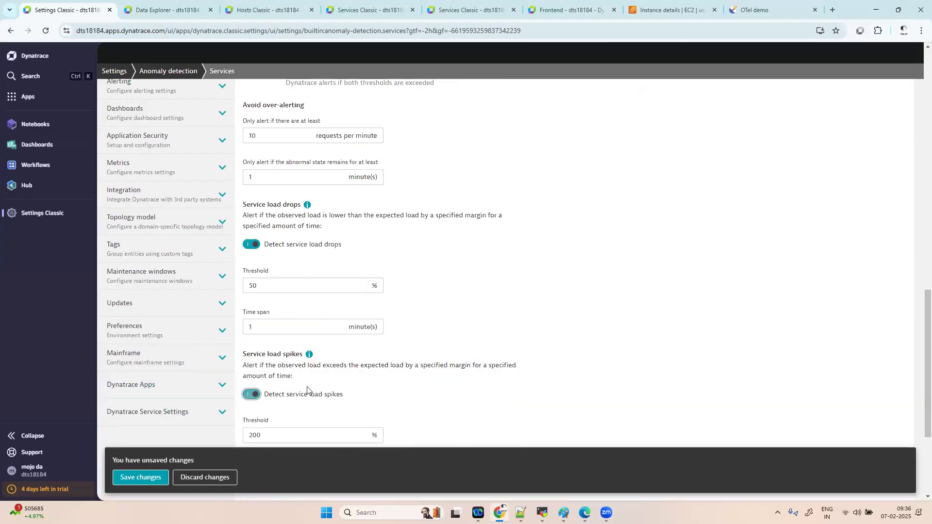
pyautogui.moveTo(918, 306); pyautogui.dragTo(918, 396)
# Go back over the service anomaly detection settings, examining the all-requests, slowest 10%, over-alerting and failure rate thresholds.
pyautogui.scroll(6, 918, 298)
pyautogui.scroll(10, 909, 221)
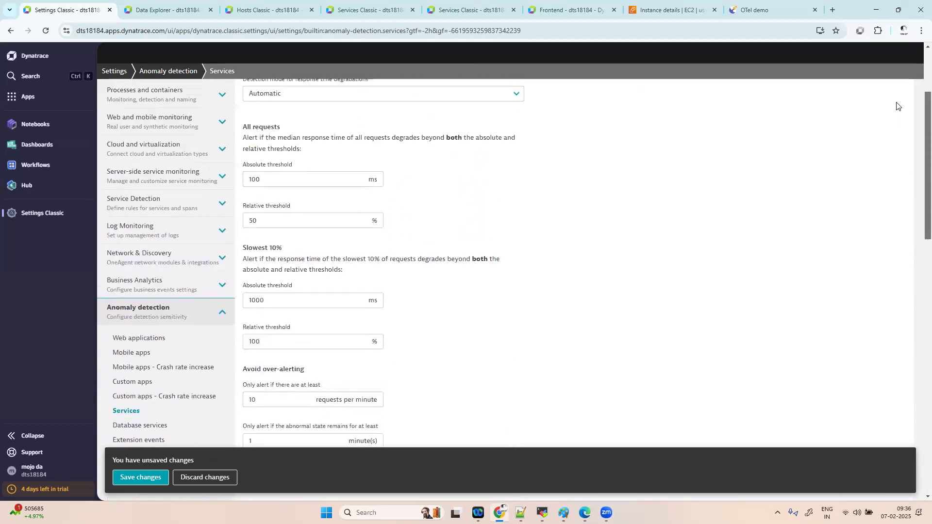
pyautogui.scroll(2, 899, 106)
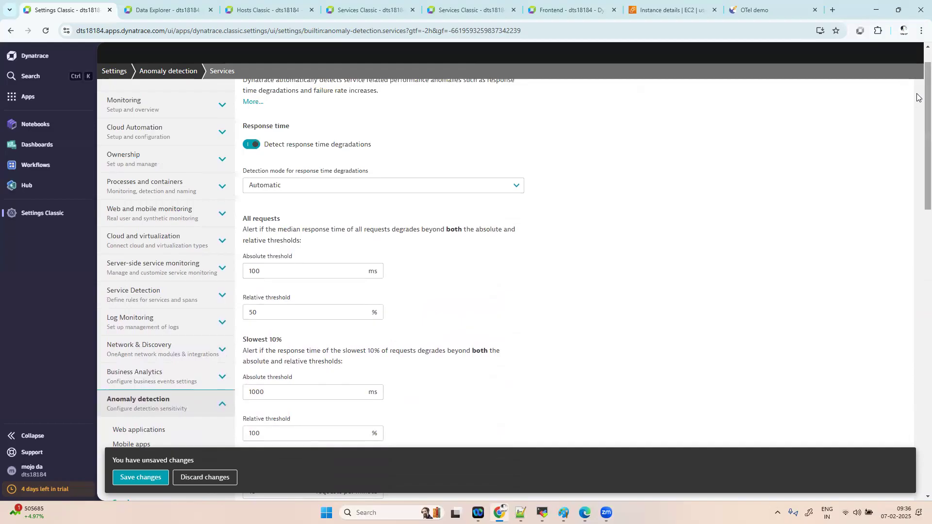
pyautogui.scroll(2, 923, 114)
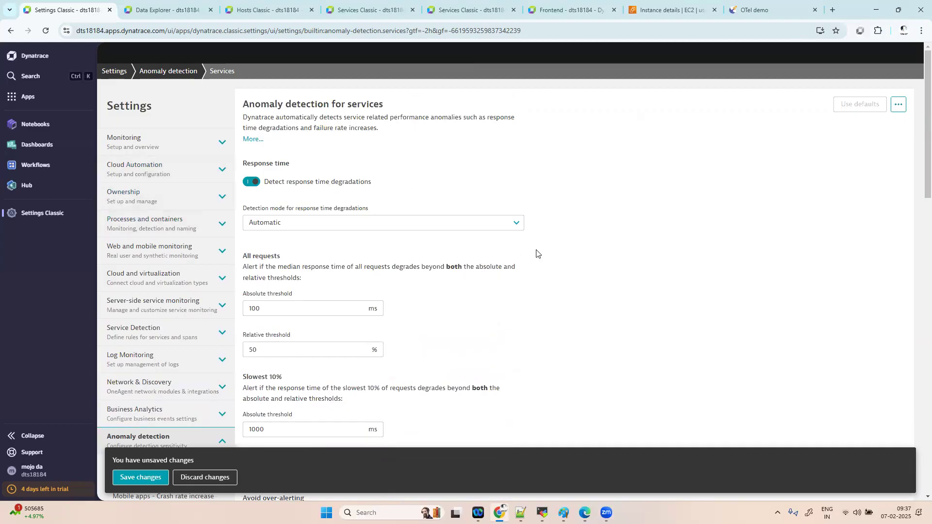
pyautogui.moveTo(927, 121); pyautogui.dragTo(916, 164)
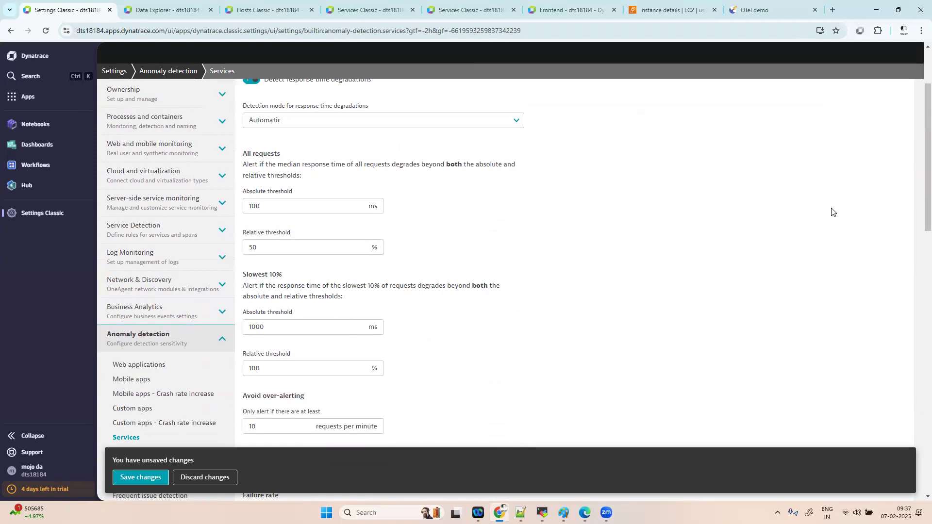
pyautogui.scroll(-3, 918, 141)
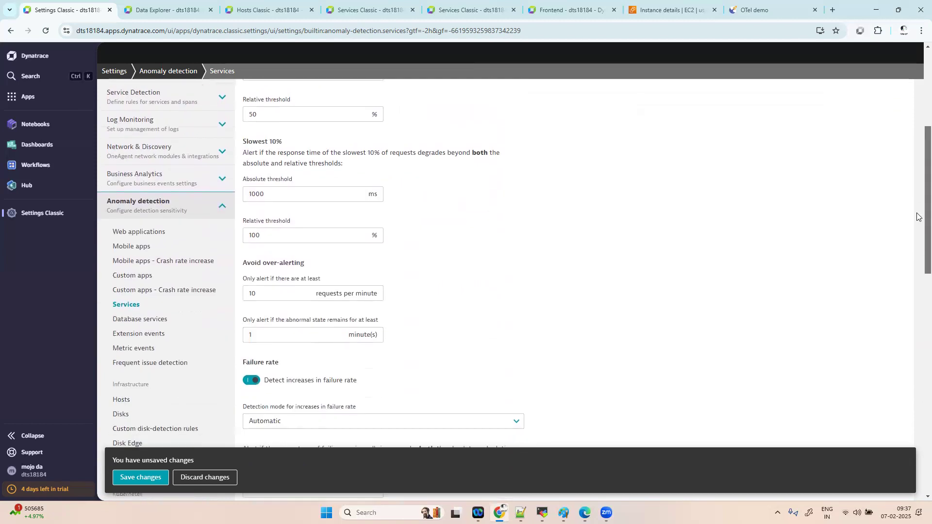
pyautogui.scroll(-2, 917, 217)
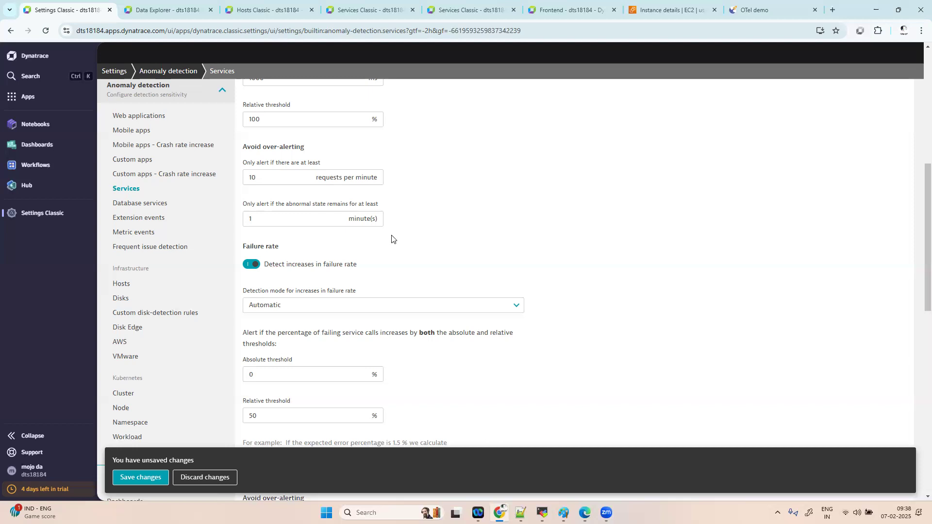
pyautogui.scroll(-1, 156, 348)
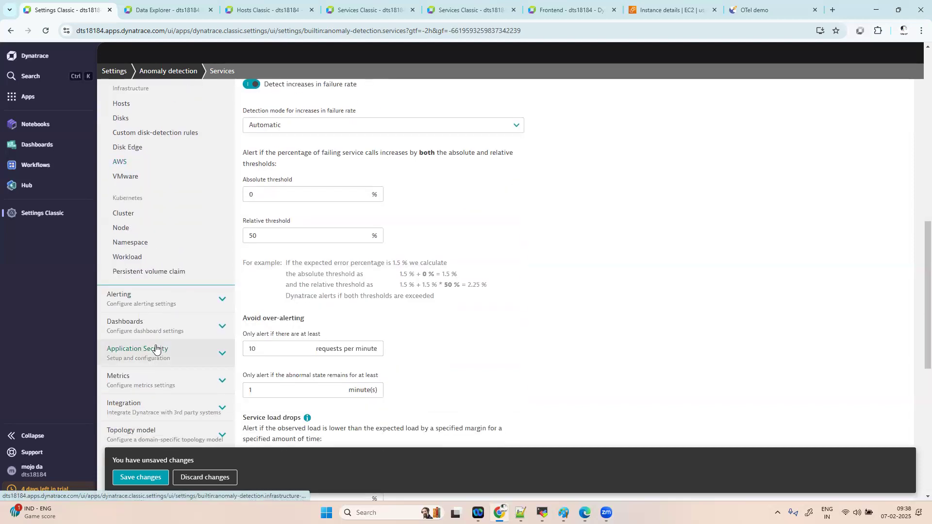
# Show the Frequent issue detection settings under Anomaly detection.
pyautogui.scroll(3, 155, 347)
pyautogui.scroll(2, 156, 347)
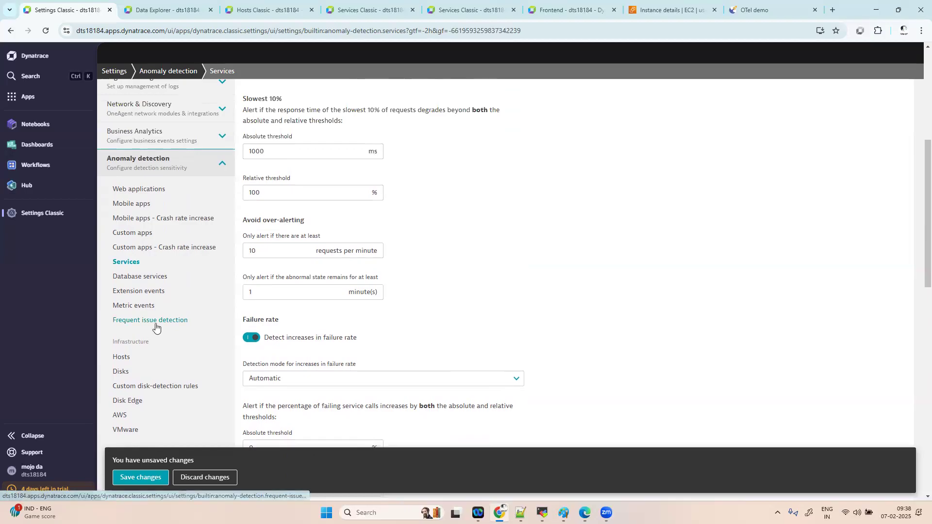
pyautogui.click(156, 322)
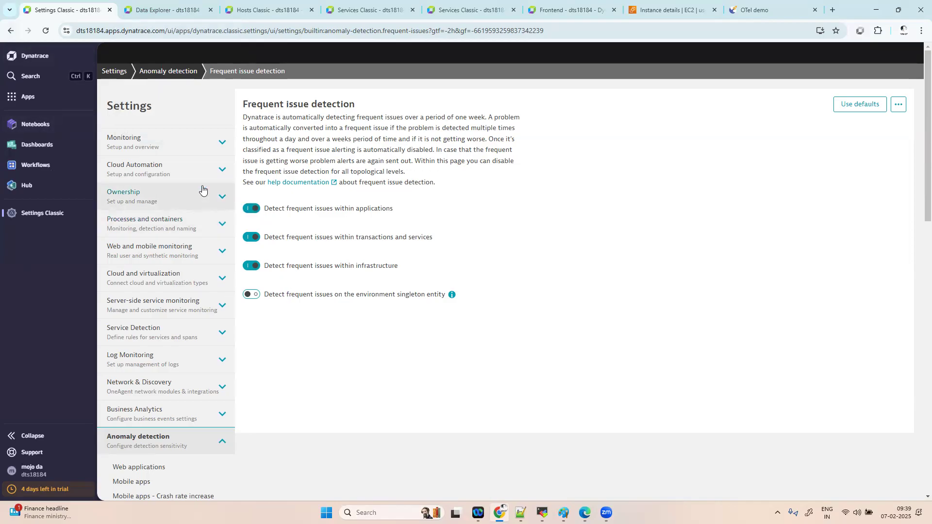
# Switch to Paint and start a new blank canvas, discarding the current drawing.
pyautogui.moveTo(928, 95); pyautogui.dragTo(928, 181)
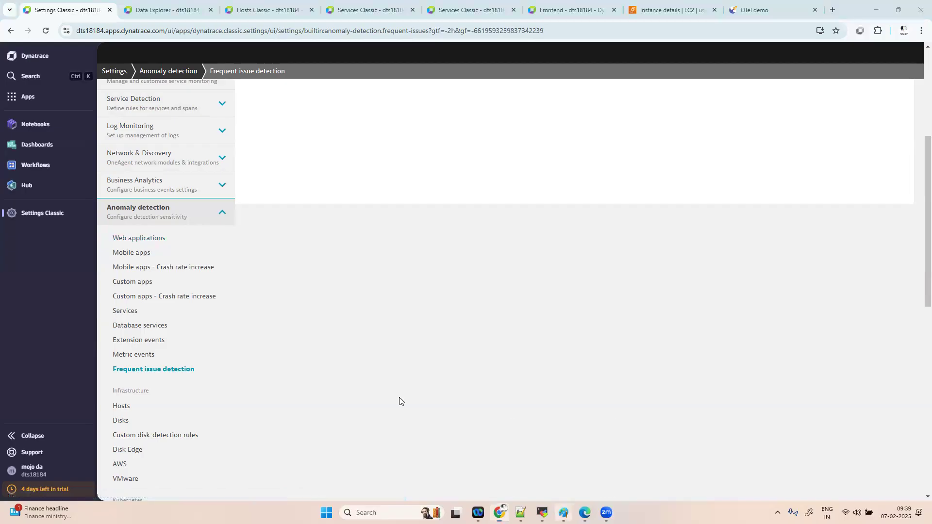
pyautogui.hotkey('alt', 'Tab')
pyautogui.click(15, 22)
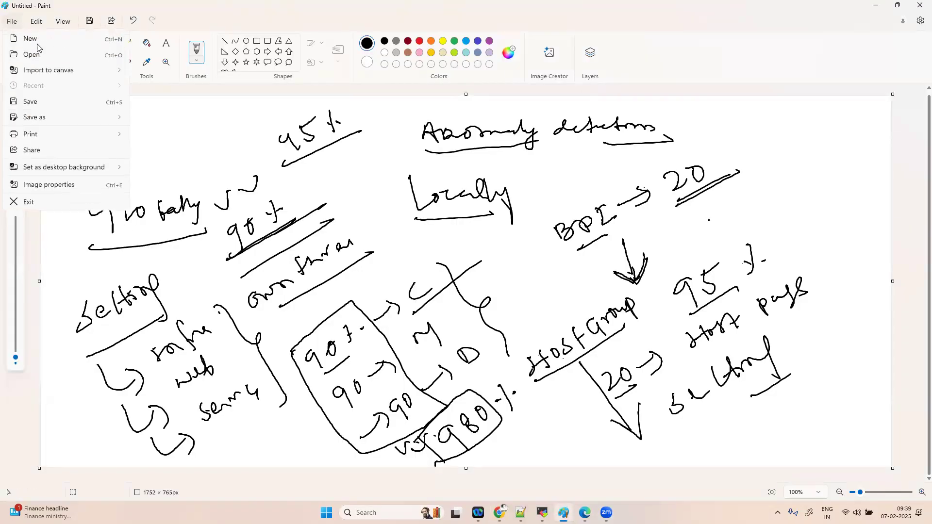
pyautogui.click(32, 39)
pyautogui.click(482, 285)
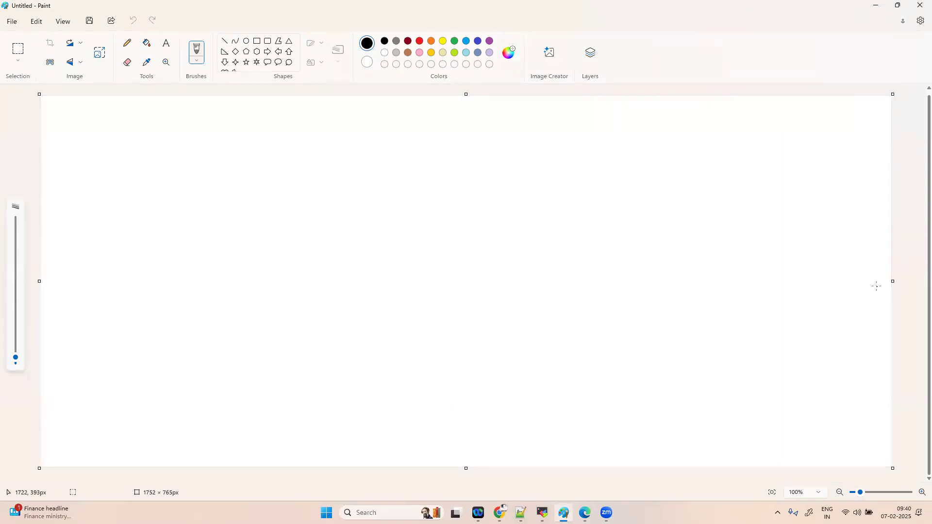
# Handwrite the heading "Anomaly detection" near the upper middle of the canvas, with arrows branching to "Global" and "Local" beneath it.
pyautogui.moveTo(283, 187)
pyautogui.mouseDown()
pyautogui.moveTo(283, 204)
pyautogui.moveTo(353, 185)
pyautogui.moveTo(405, 201)
pyautogui.moveTo(407, 173)
pyautogui.moveTo(459, 165)
pyautogui.moveTo(469, 172)
pyautogui.moveTo(438, 165)
pyautogui.moveTo(545, 151)
pyautogui.mouseUp()
pyautogui.click(450, 158)
pyautogui.moveTo(318, 233); pyautogui.dragTo(363, 252)
pyautogui.moveTo(385, 227)
pyautogui.mouseDown()
pyautogui.moveTo(402, 260)
pyautogui.moveTo(431, 235)
pyautogui.moveTo(482, 221)
pyautogui.moveTo(446, 228)
pyautogui.moveTo(497, 222)
pyautogui.mouseUp()
pyautogui.click(403, 226)
pyautogui.moveTo(361, 283); pyautogui.dragTo(399, 304)
pyautogui.moveTo(391, 289)
pyautogui.mouseDown()
pyautogui.moveTo(407, 305)
pyautogui.moveTo(396, 314)
pyautogui.mouseUp()
pyautogui.moveTo(419, 272)
pyautogui.mouseDown()
pyautogui.moveTo(443, 291)
pyautogui.moveTo(461, 271)
pyautogui.moveTo(508, 272)
pyautogui.mouseUp()
pyautogui.moveTo(486, 296); pyautogui.dragTo(510, 285)
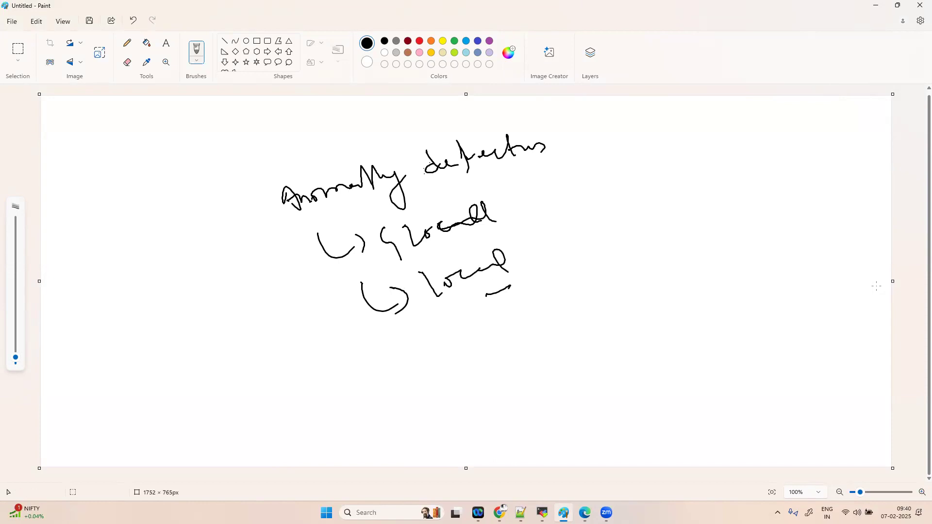
# Draw a curly bracket beside the anomaly detection notes and add lines and arrows extending from Global and Local.
pyautogui.moveTo(241, 186)
pyautogui.mouseDown()
pyautogui.moveTo(269, 315)
pyautogui.moveTo(345, 385)
pyautogui.mouseUp()
pyautogui.moveTo(588, 118); pyautogui.dragTo(618, 148)
pyautogui.moveTo(612, 163); pyautogui.dragTo(613, 269)
pyautogui.moveTo(487, 216); pyautogui.dragTo(661, 163)
pyautogui.moveTo(531, 253); pyautogui.dragTo(574, 240)
pyautogui.moveTo(608, 228); pyautogui.dragTo(673, 206)
pyautogui.moveTo(652, 153)
pyautogui.mouseDown()
pyautogui.moveTo(677, 208)
pyautogui.moveTo(663, 220)
pyautogui.mouseUp()
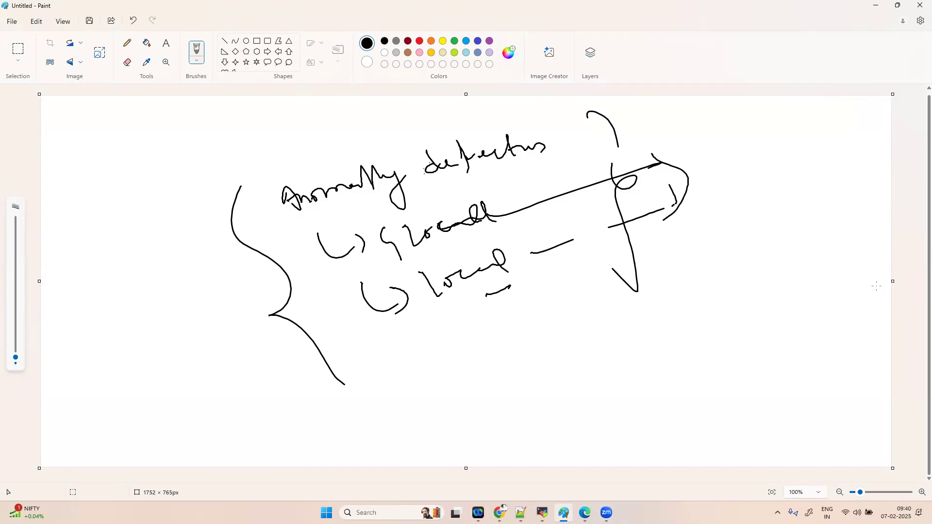
# Handwrite "Custom alert" below the Global and Local branches and enclose it in a slanted box.
pyautogui.moveTo(444, 395)
pyautogui.mouseDown()
pyautogui.moveTo(460, 407)
pyautogui.moveTo(481, 397)
pyautogui.mouseUp()
pyautogui.moveTo(485, 370)
pyautogui.mouseDown()
pyautogui.moveTo(489, 398)
pyautogui.moveTo(503, 378)
pyautogui.moveTo(546, 359)
pyautogui.mouseUp()
pyautogui.moveTo(553, 348); pyautogui.dragTo(558, 347)
pyautogui.moveTo(559, 342)
pyautogui.mouseDown()
pyautogui.moveTo(580, 342)
pyautogui.moveTo(613, 317)
pyautogui.moveTo(641, 312)
pyautogui.mouseUp()
pyautogui.moveTo(409, 395); pyautogui.dragTo(439, 429)
pyautogui.moveTo(417, 384)
pyautogui.mouseDown()
pyautogui.moveTo(482, 342)
pyautogui.moveTo(672, 324)
pyautogui.moveTo(446, 445)
pyautogui.moveTo(397, 401)
pyautogui.mouseUp()
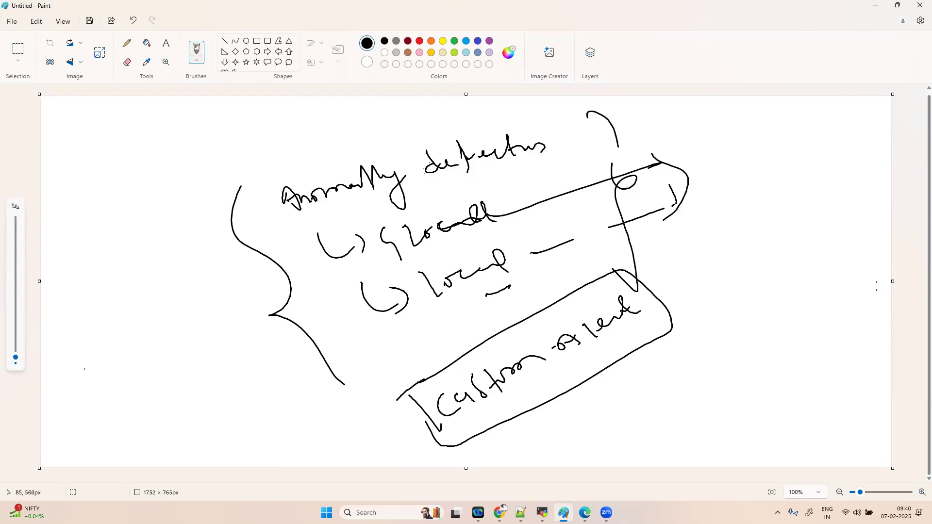
# Handwrite "AWS" near the canvas's lower-left corner, box it, and add a small mark below the box.
pyautogui.moveTo(87, 389)
pyautogui.mouseDown()
pyautogui.moveTo(107, 383)
pyautogui.moveTo(118, 364)
pyautogui.mouseUp()
pyautogui.moveTo(50, 386)
pyautogui.mouseDown()
pyautogui.moveTo(82, 408)
pyautogui.moveTo(148, 339)
pyautogui.moveTo(90, 409)
pyautogui.moveTo(68, 405)
pyautogui.moveTo(76, 359)
pyautogui.mouseUp()
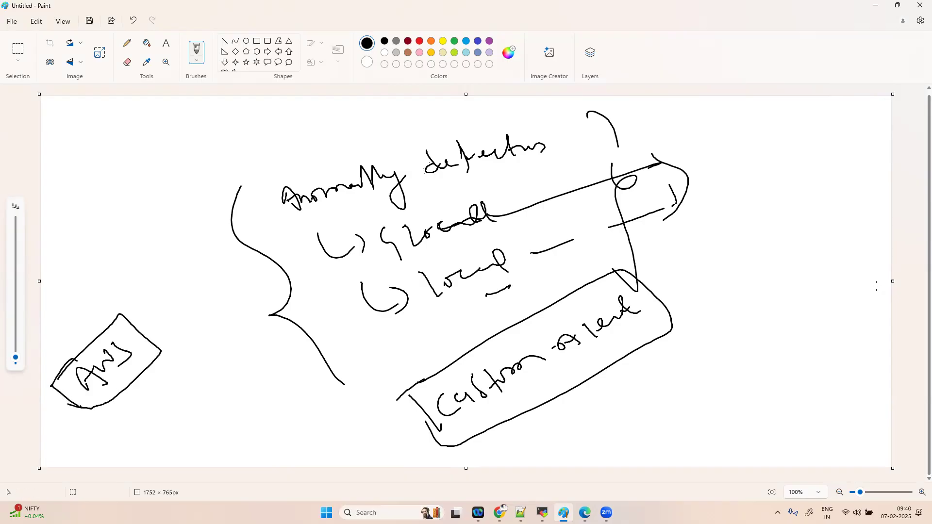
pyautogui.moveTo(135, 414); pyautogui.dragTo(146, 409)
# Handwrite "CPU" above the boxed AWS with an arrow pointing to "Host".
pyautogui.moveTo(62, 271)
pyautogui.mouseDown()
pyautogui.moveTo(85, 259)
pyautogui.moveTo(91, 278)
pyautogui.moveTo(104, 243)
pyautogui.moveTo(127, 241)
pyautogui.mouseUp()
pyautogui.moveTo(135, 197); pyautogui.dragTo(150, 213)
pyautogui.moveTo(147, 199); pyautogui.dragTo(210, 178)
pyautogui.moveTo(193, 174); pyautogui.dragTo(203, 170)
# Write "AWS CPU" with an arrow to "Host" below the CPU line, add two tick marks above, and box "AWS CPU".
pyautogui.moveTo(67, 331)
pyautogui.mouseDown()
pyautogui.moveTo(87, 320)
pyautogui.moveTo(105, 284)
pyautogui.moveTo(113, 304)
pyautogui.mouseUp()
pyautogui.moveTo(116, 268)
pyautogui.mouseDown()
pyautogui.moveTo(122, 284)
pyautogui.moveTo(165, 265)
pyautogui.moveTo(172, 238)
pyautogui.mouseUp()
pyautogui.moveTo(167, 237)
pyautogui.mouseDown()
pyautogui.moveTo(179, 241)
pyautogui.moveTo(204, 209)
pyautogui.mouseUp()
pyautogui.moveTo(196, 218); pyautogui.dragTo(208, 206)
pyautogui.moveTo(208, 209); pyautogui.dragTo(235, 201)
pyautogui.moveTo(212, 132); pyautogui.dragTo(232, 128)
pyautogui.moveTo(241, 155)
pyautogui.mouseDown()
pyautogui.moveTo(252, 162)
pyautogui.moveTo(260, 136)
pyautogui.mouseUp()
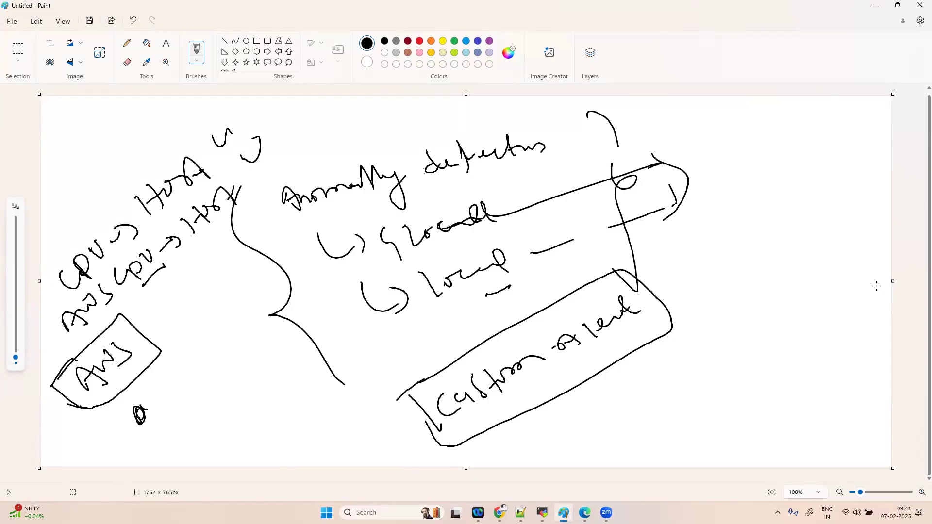
pyautogui.moveTo(63, 322)
pyautogui.mouseDown()
pyautogui.moveTo(56, 326)
pyautogui.moveTo(104, 269)
pyautogui.moveTo(165, 253)
pyautogui.moveTo(63, 354)
pyautogui.mouseUp()
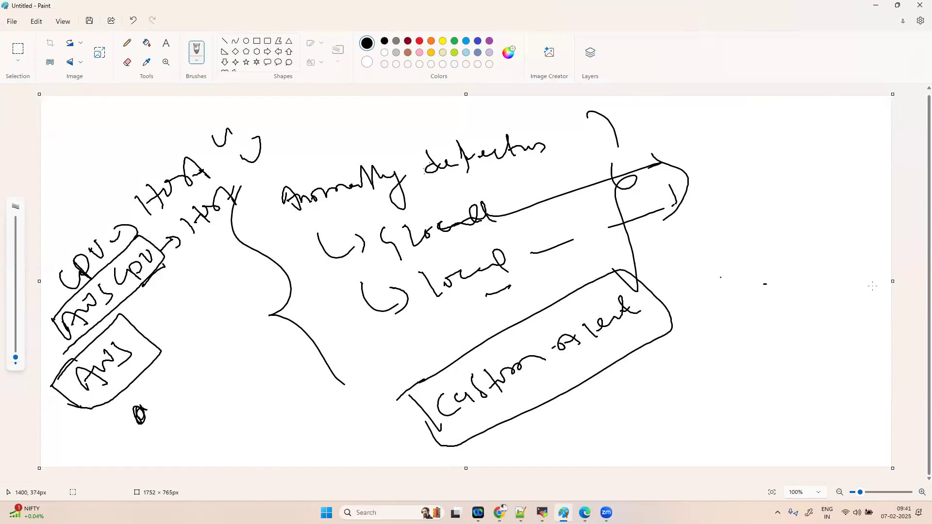
# Draw a box with an agent label inside beside the custom alert box, and an upward arrow to a handwritten CPU metric note and a "D".
pyautogui.moveTo(711, 318)
pyautogui.mouseDown()
pyautogui.moveTo(723, 383)
pyautogui.moveTo(833, 355)
pyautogui.moveTo(721, 372)
pyautogui.mouseUp()
pyautogui.moveTo(789, 327); pyautogui.dragTo(794, 359)
pyautogui.moveTo(778, 352); pyautogui.dragTo(808, 354)
pyautogui.moveTo(785, 323); pyautogui.dragTo(800, 247)
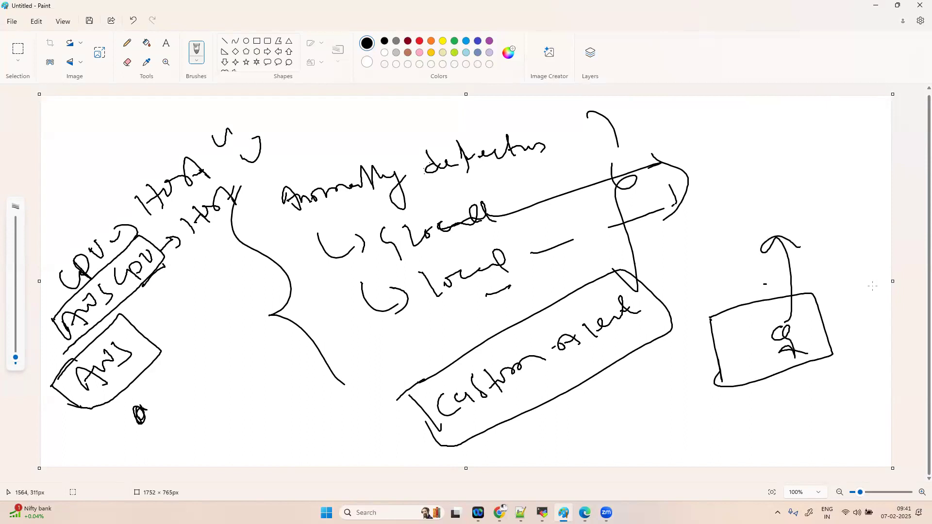
pyautogui.moveTo(749, 195)
pyautogui.mouseDown()
pyautogui.moveTo(775, 185)
pyautogui.moveTo(772, 194)
pyautogui.moveTo(803, 202)
pyautogui.moveTo(819, 179)
pyautogui.moveTo(786, 184)
pyautogui.mouseUp()
pyautogui.moveTo(733, 201)
pyautogui.mouseDown()
pyautogui.moveTo(739, 220)
pyautogui.moveTo(746, 212)
pyautogui.mouseUp()
pyautogui.moveTo(685, 226); pyautogui.dragTo(691, 241)
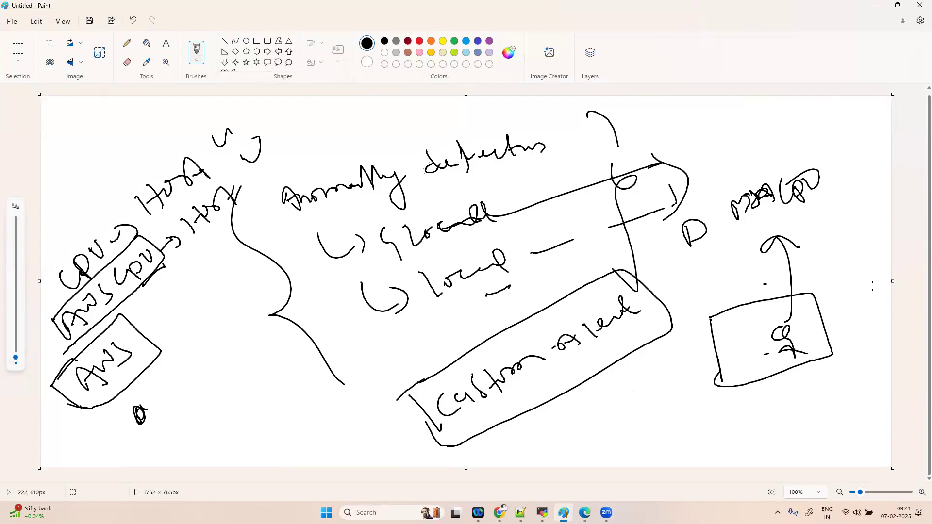
# Draw a cloud around the agent box with a labelled line leading to it, and write "AWS CPU" below the curly bracket.
pyautogui.moveTo(675, 340)
pyautogui.mouseDown()
pyautogui.moveTo(808, 286)
pyautogui.moveTo(801, 385)
pyautogui.mouseUp()
pyautogui.moveTo(652, 330)
pyautogui.mouseDown()
pyautogui.moveTo(686, 380)
pyautogui.moveTo(826, 407)
pyautogui.mouseUp()
pyautogui.moveTo(564, 441)
pyautogui.mouseDown()
pyautogui.moveTo(642, 403)
pyautogui.moveTo(695, 409)
pyautogui.mouseUp()
pyautogui.moveTo(535, 437); pyautogui.dragTo(611, 404)
pyautogui.moveTo(792, 361); pyautogui.dragTo(791, 352)
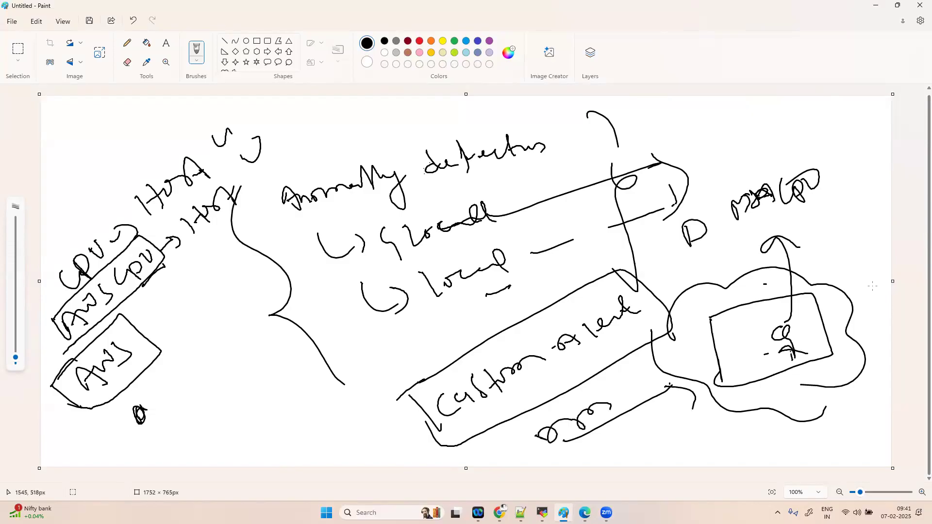
pyautogui.moveTo(221, 407)
pyautogui.mouseDown()
pyautogui.moveTo(301, 342)
pyautogui.moveTo(310, 320)
pyautogui.moveTo(291, 390)
pyautogui.mouseUp()
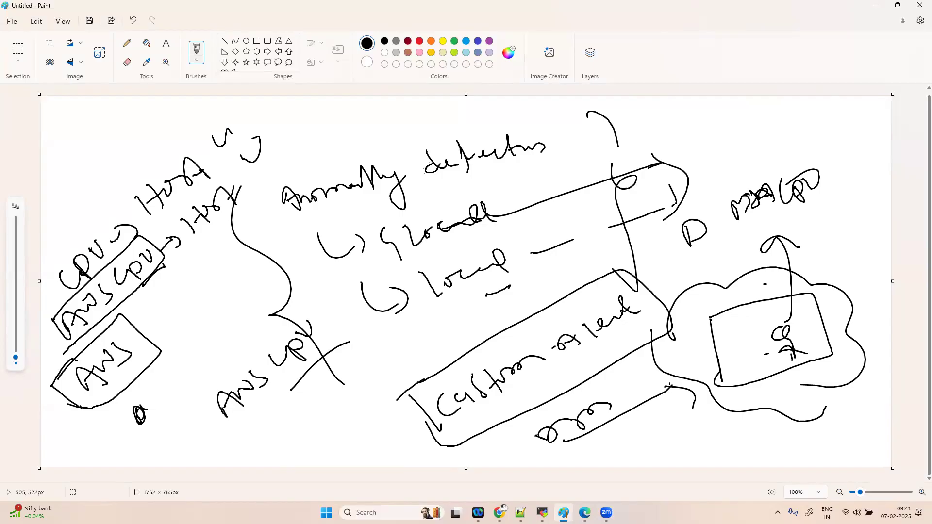
# Switch to the Dynatrace demo environment in Edge, open AWS Classic and show the AWS Lab account.
pyautogui.hotkey('alt', 'Tab')
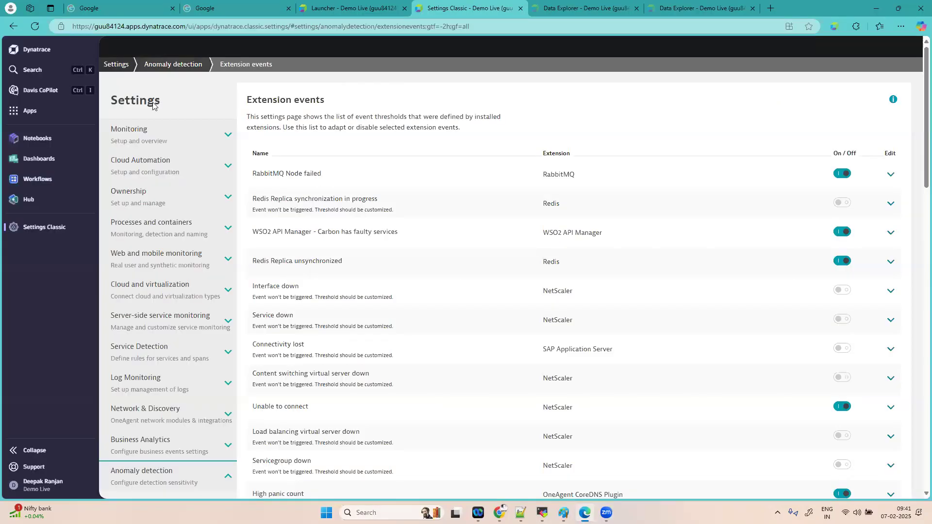
pyautogui.click(49, 116)
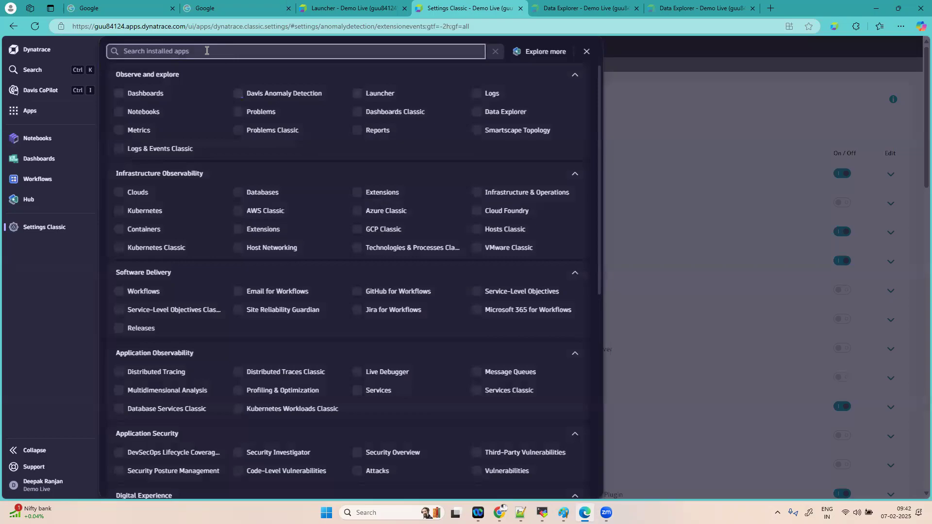
pyautogui.write('aws')
pyautogui.click(161, 96)
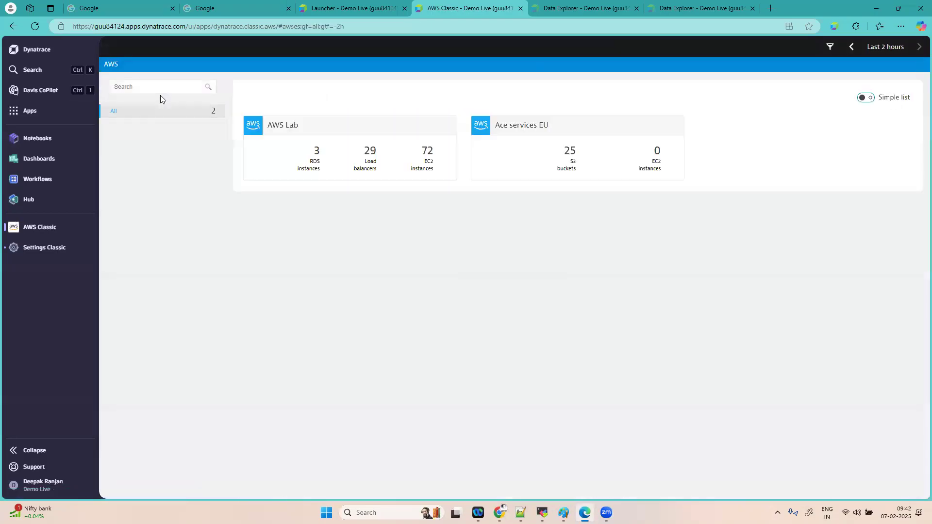
pyautogui.click(383, 164)
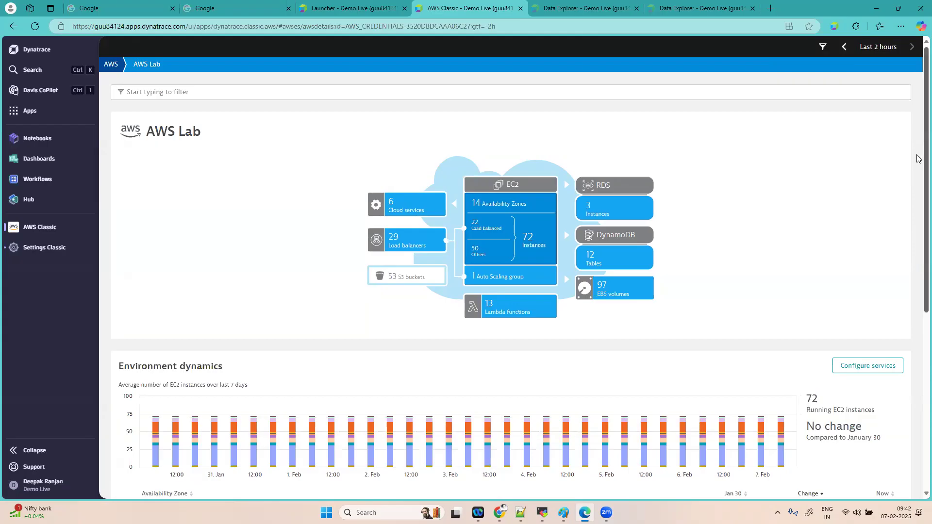
# Open the eu-central-1b availability zone and examine the CPU of its EC2 instance demo-pcf-2-10-guu84124, which has no OneAgent.
pyautogui.scroll(-1, 918, 215)
pyautogui.scroll(-6, 919, 215)
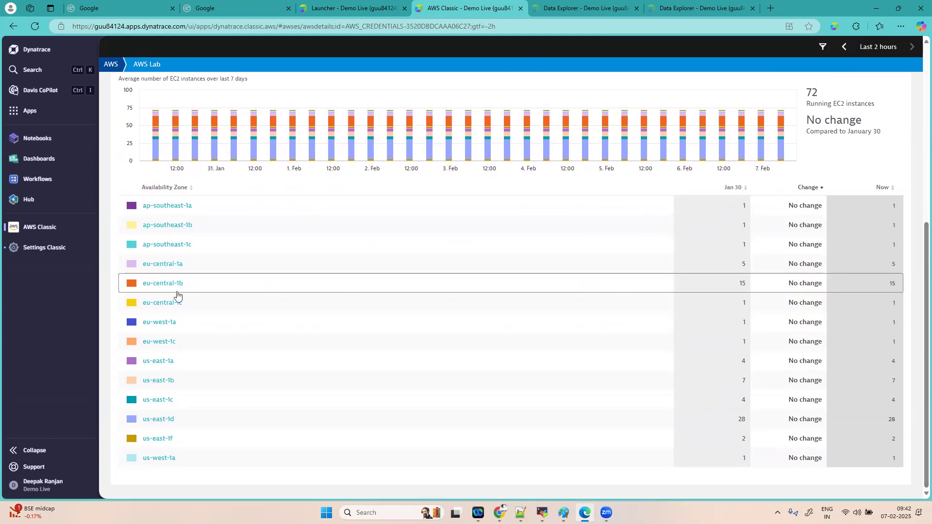
pyautogui.click(154, 283)
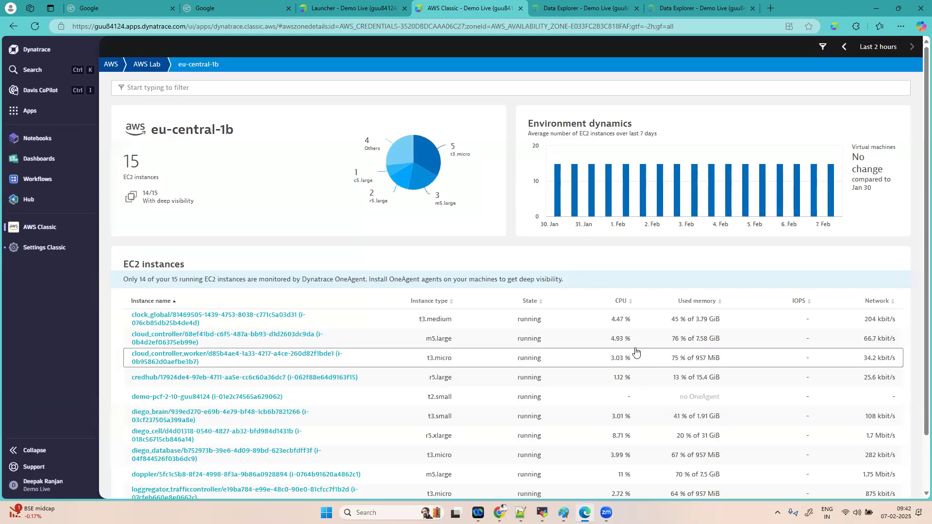
pyautogui.scroll(-2, 637, 355)
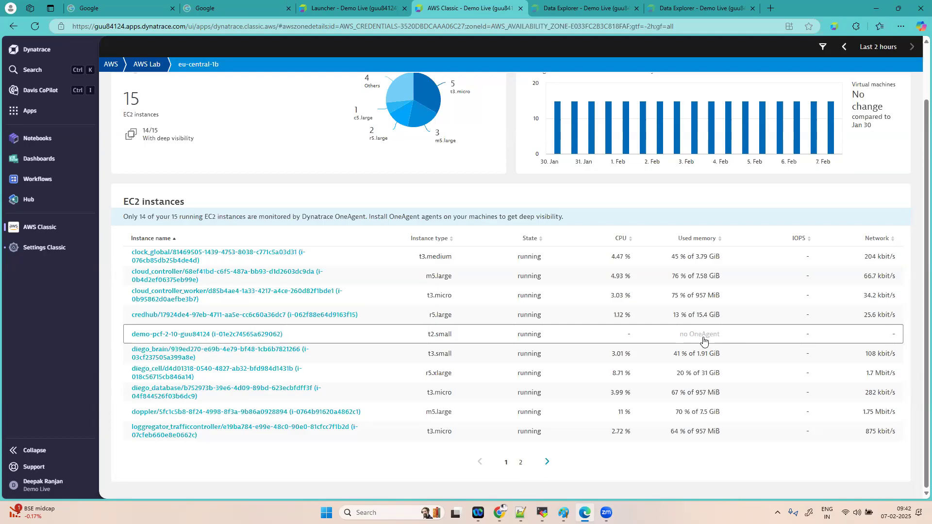
pyautogui.click(141, 335)
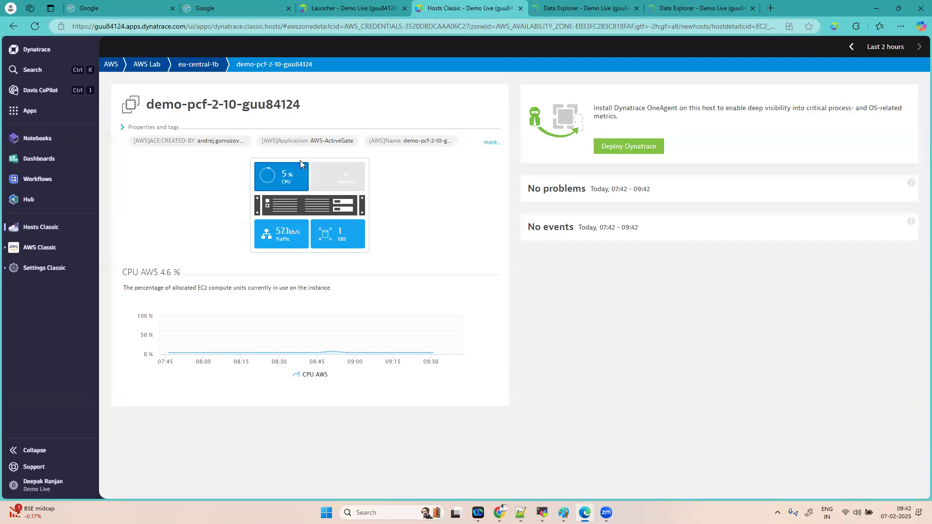
pyautogui.click(280, 177)
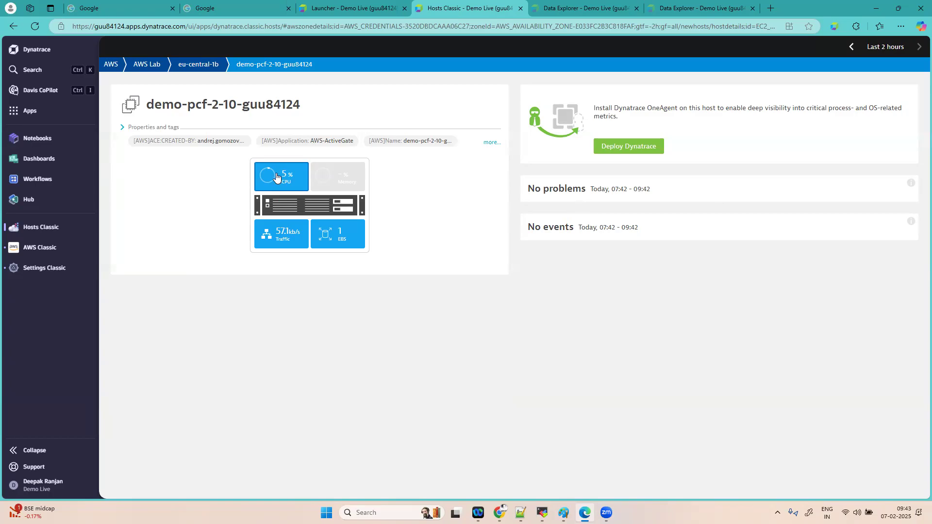
# Copy the instance name demo-pcf-2-10-guu84124 and open Data Explorer in a new browser tab.
pyautogui.moveTo(317, 104); pyautogui.dragTo(149, 100)
pyautogui.hotkey('ctrl', 'c')
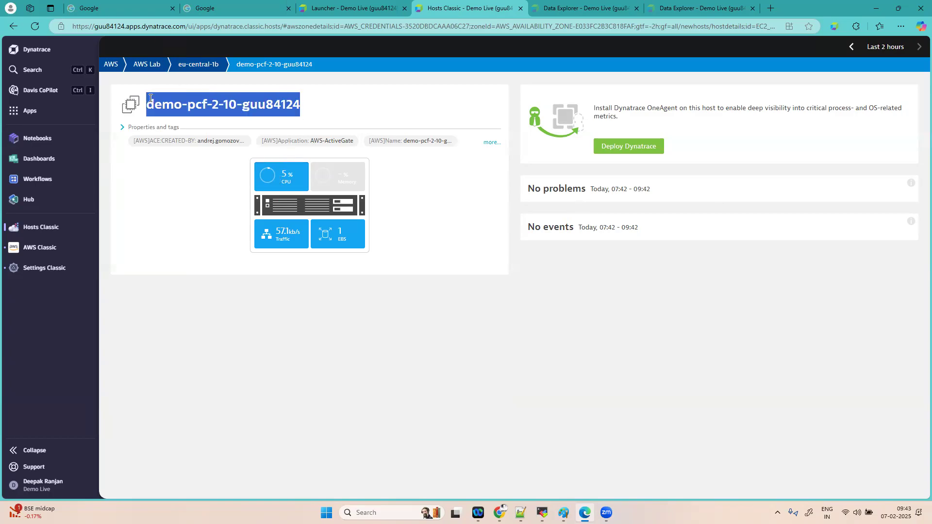
pyautogui.click(32, 116)
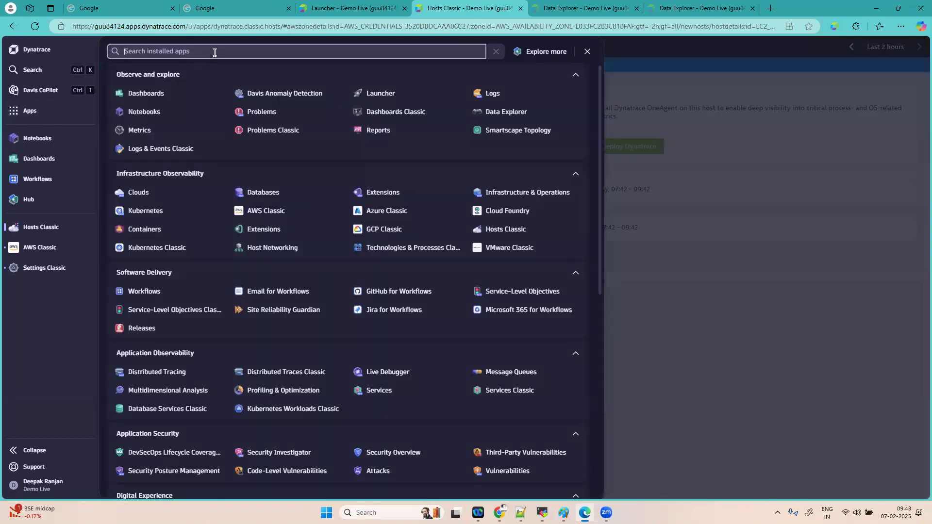
pyautogui.write('dat')
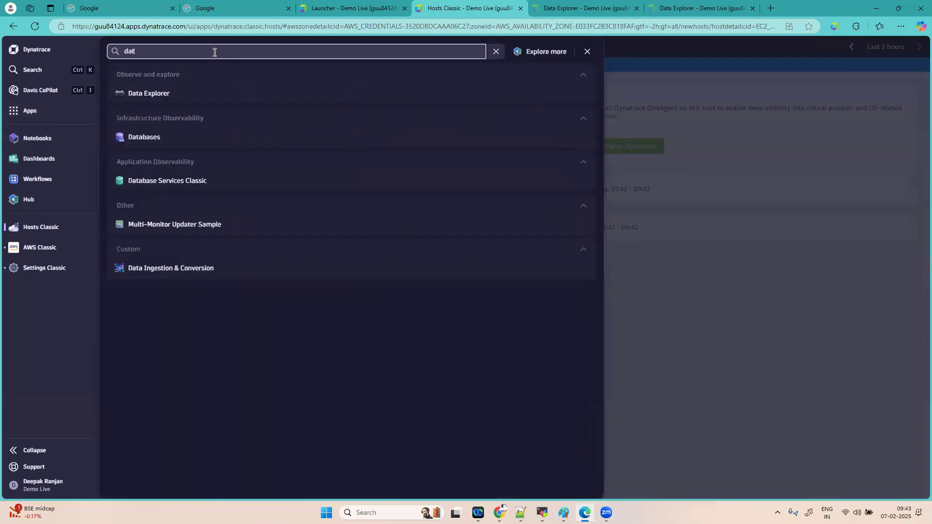
pyautogui.rightClick(150, 93)
pyautogui.click(209, 105)
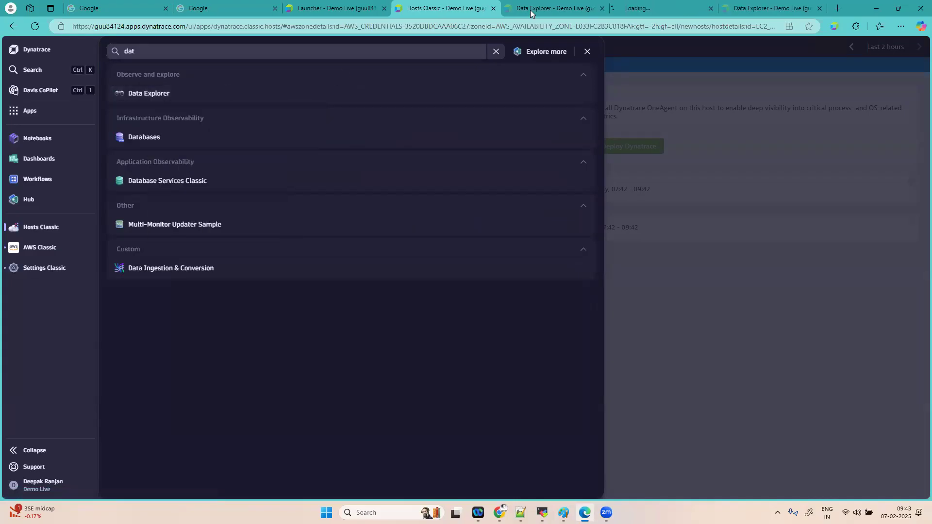
pyautogui.click(642, 10)
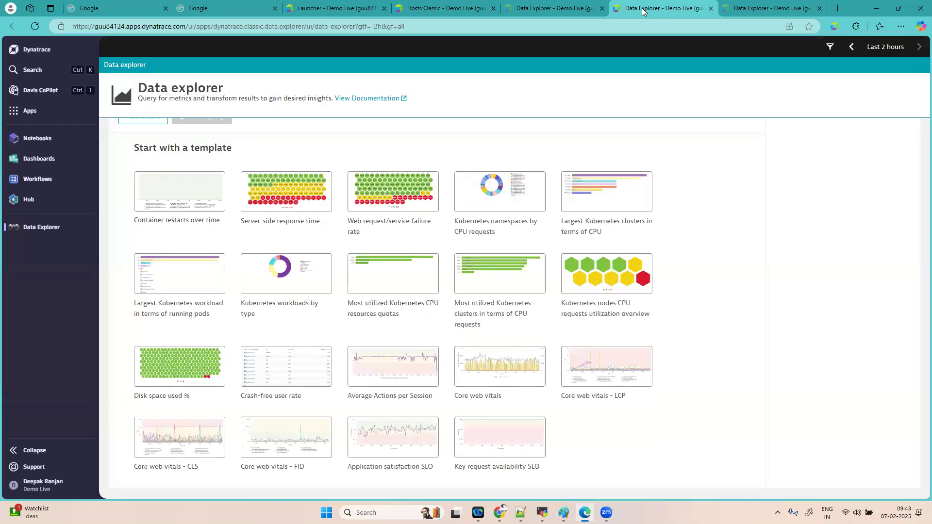
# Search the metrics for "aws cpu" and choose EC2 CPU usage % for query A.
pyautogui.click(233, 172)
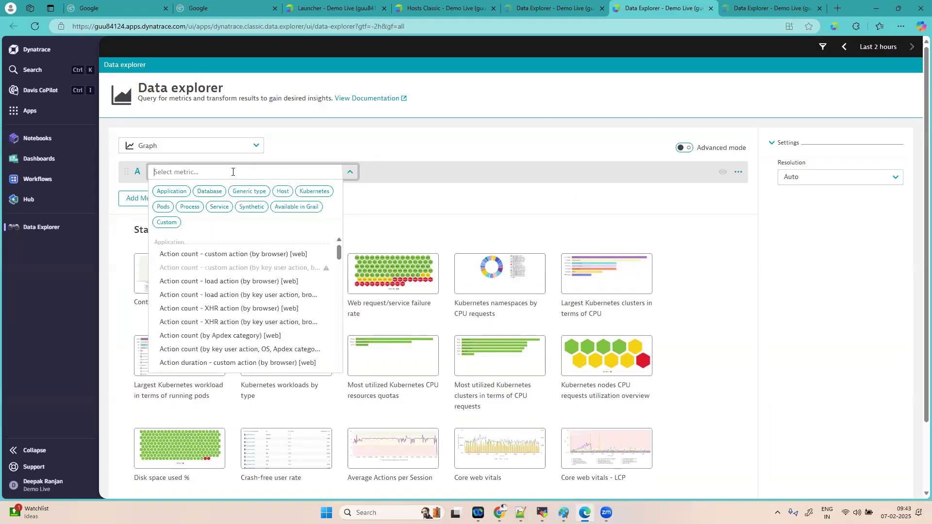
pyautogui.write('aws')
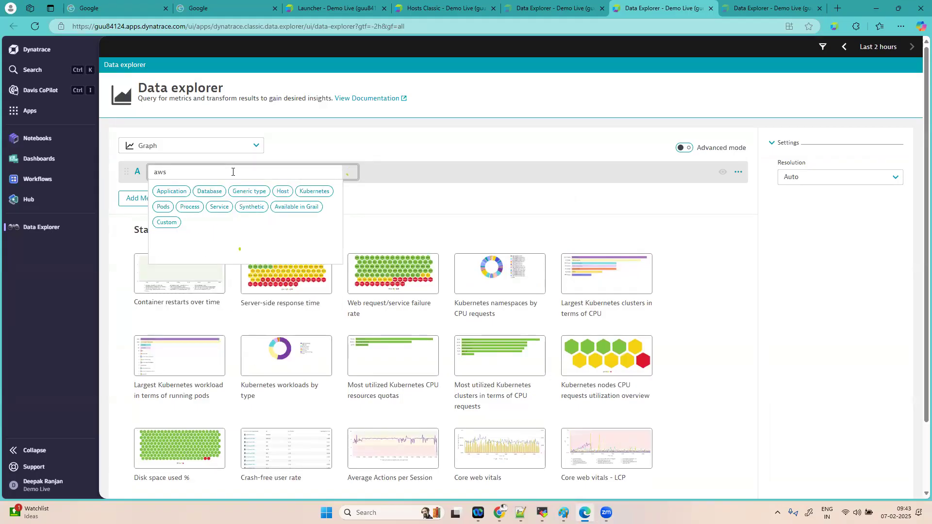
pyautogui.write(' cpu')
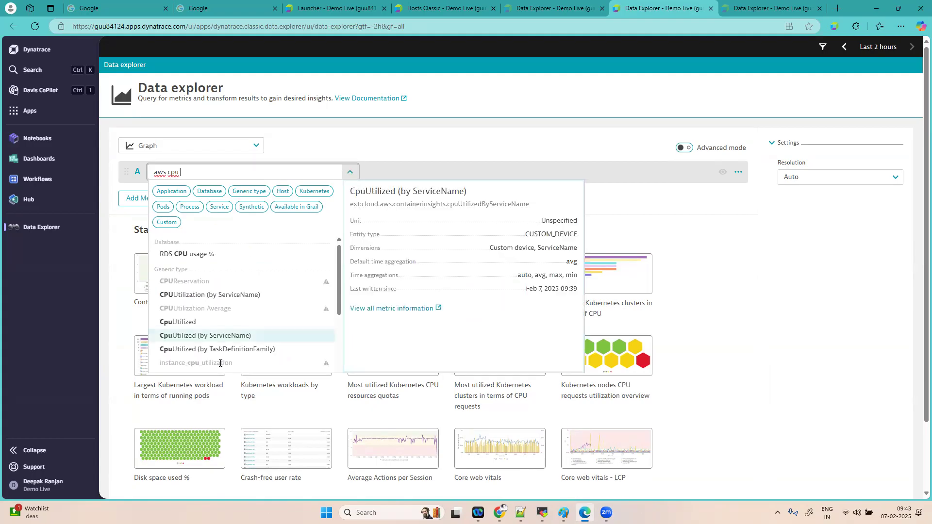
pyautogui.moveTo(338, 277); pyautogui.dragTo(328, 343)
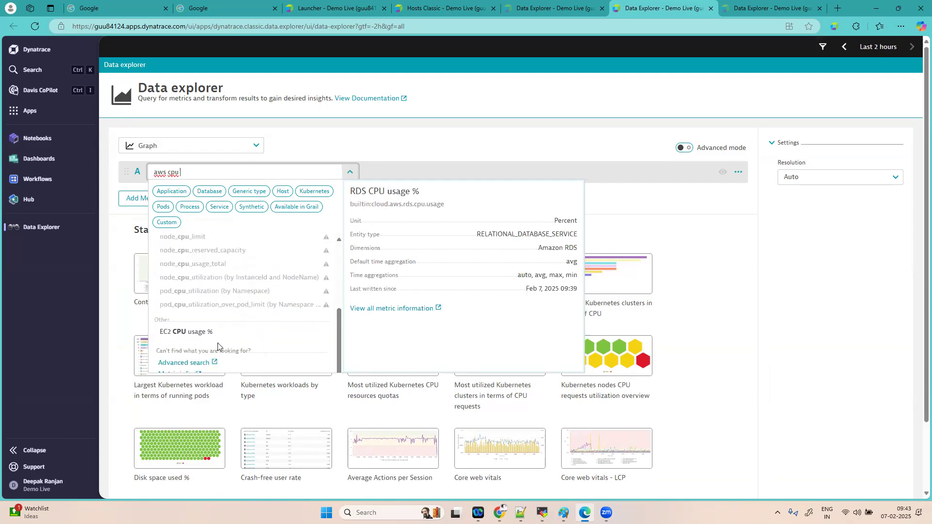
pyautogui.click(186, 333)
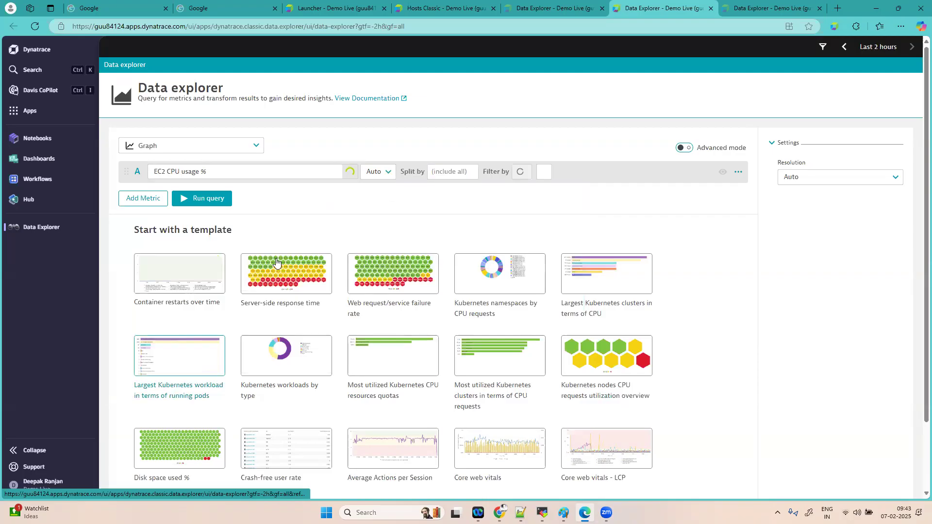
# Split the EC2 CPU usage % query by EC2 instance, filter it to instance name demo-pcf-2-10-guu84124, and run it.
pyautogui.click(449, 174)
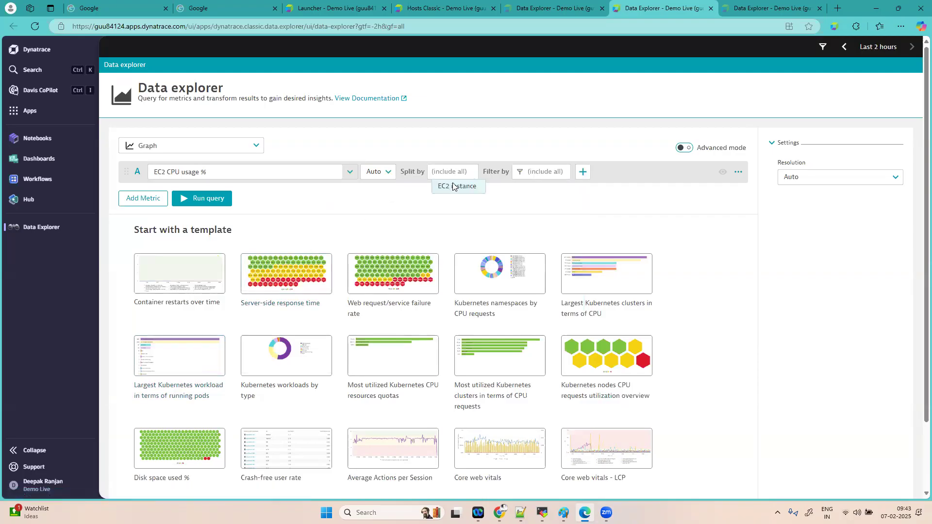
pyautogui.click(455, 186)
pyautogui.click(586, 171)
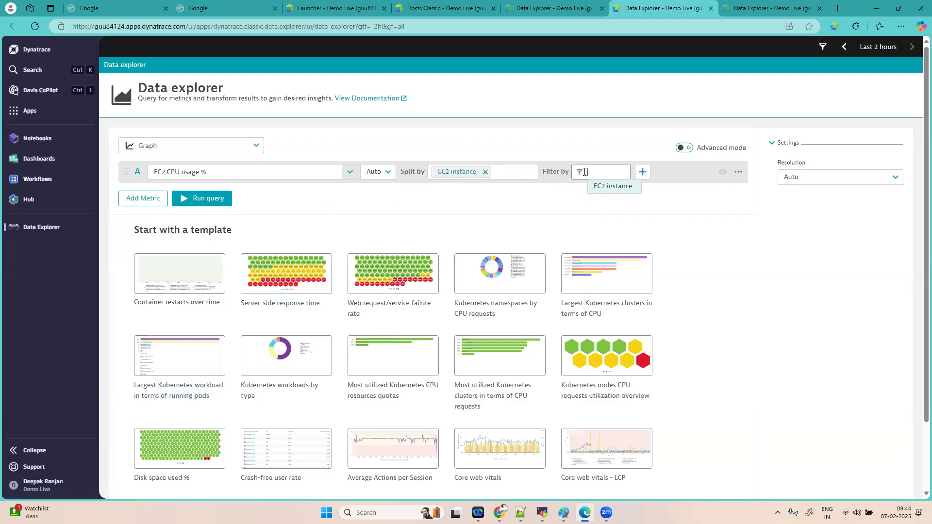
pyautogui.click(608, 185)
pyautogui.click(632, 188)
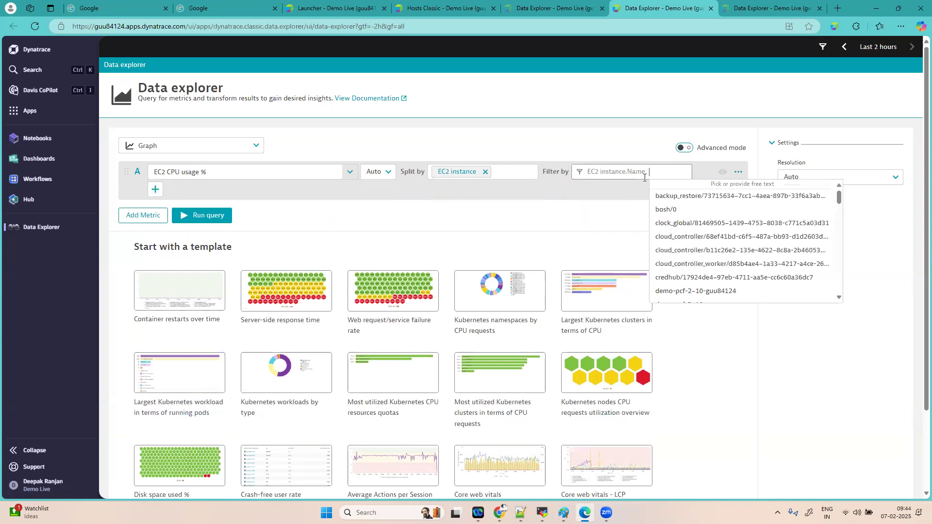
pyautogui.hotkey('ctrl', 'v')
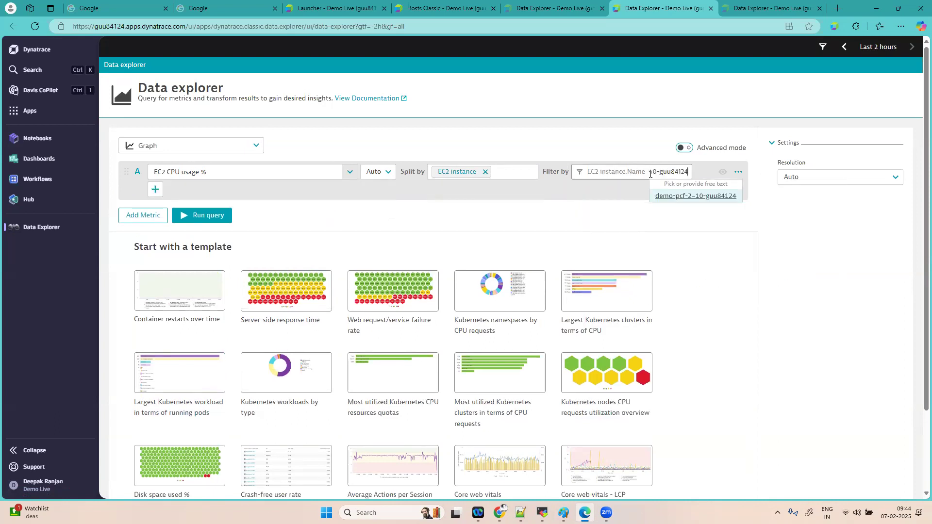
pyautogui.click(683, 200)
pyautogui.click(235, 214)
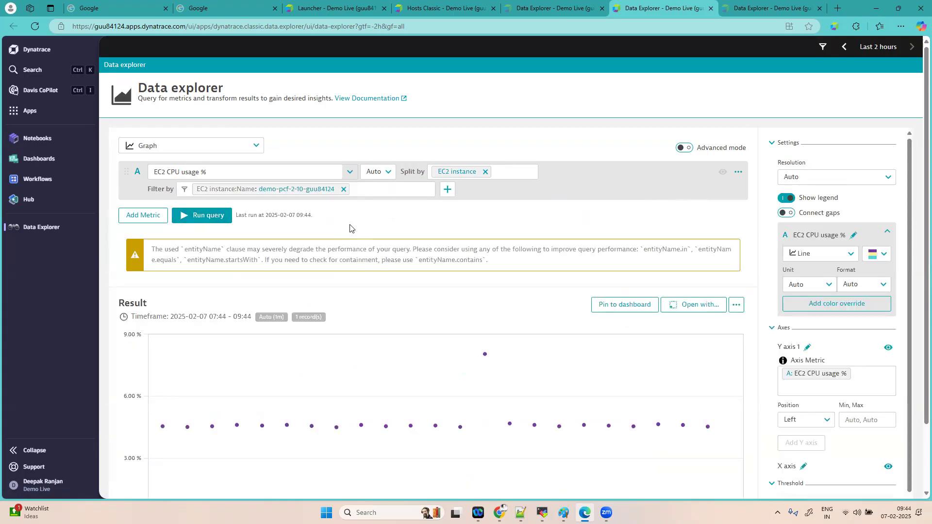
# Replace query A's metric with the host metric CPU usage %, found by searching for "cpu usage".
pyautogui.click(204, 171)
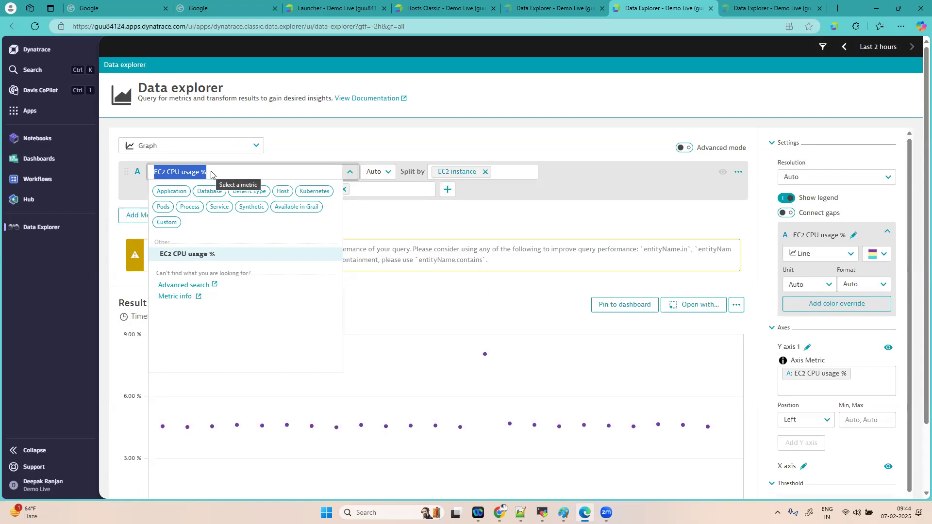
pyautogui.click(253, 173)
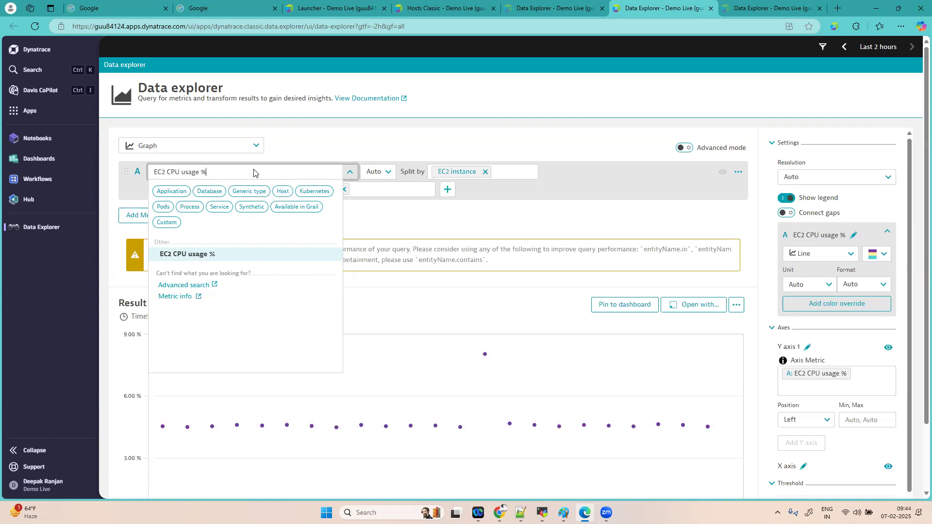
pyautogui.press('BackSpace')
pyautogui.press('BackSpace')
pyautogui.press('BackSpace')
pyautogui.press('BackSpace')
pyautogui.press('BackSpace')
pyautogui.press('BackSpace')
pyautogui.press('BackSpace')
pyautogui.press('BackSpace')
pyautogui.press('BackSpace')
pyautogui.press('BackSpace')
pyautogui.press('BackSpace')
pyautogui.press('BackSpace')
pyautogui.press('BackSpace')
pyautogui.press('BackSpace')
pyautogui.press('BackSpace')
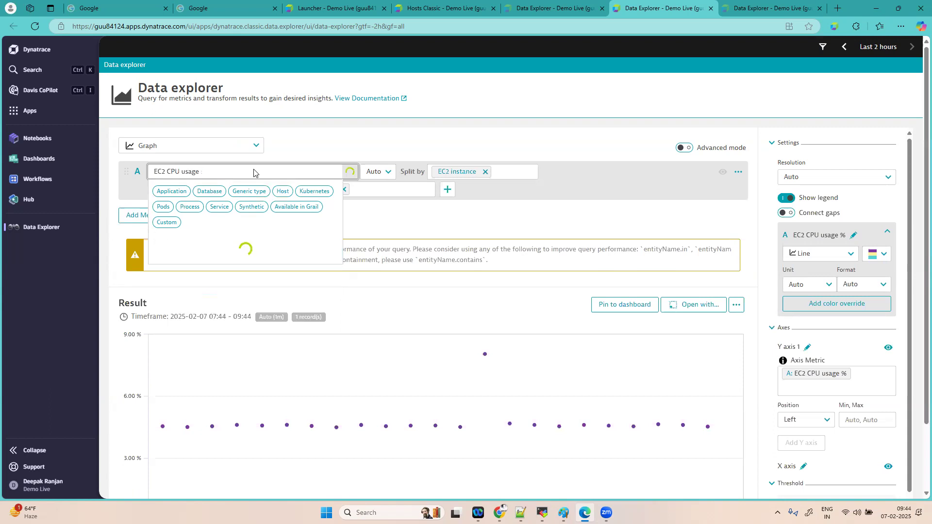
pyautogui.write('cpu usage')
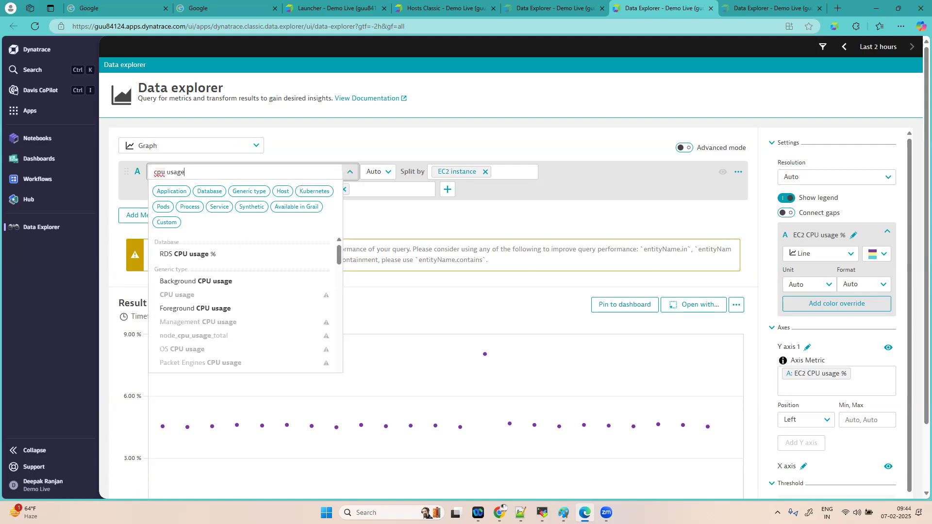
pyautogui.scroll(-3, 212, 320)
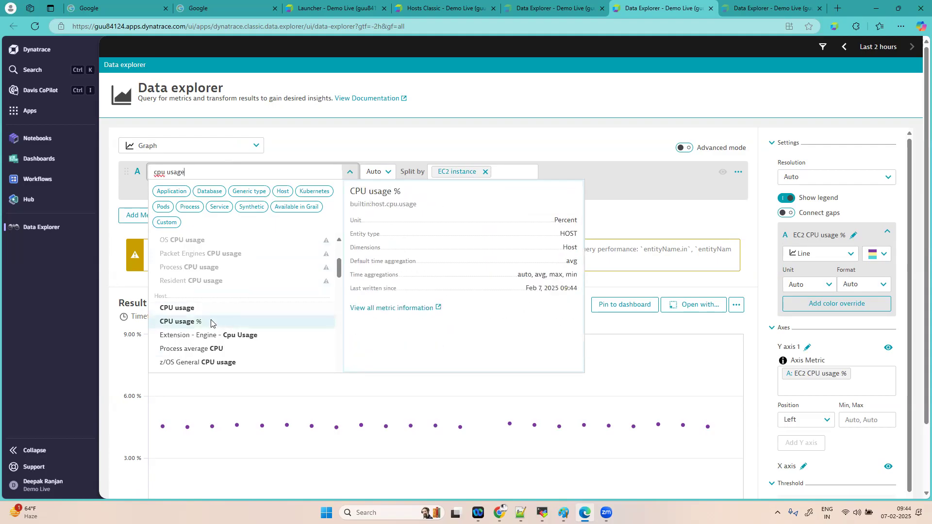
pyautogui.click(211, 321)
# Split the CPU usage % query by Host, filter it to host name demo-pcf-2-10-guu84124, and run it.
pyautogui.click(458, 173)
pyautogui.click(451, 187)
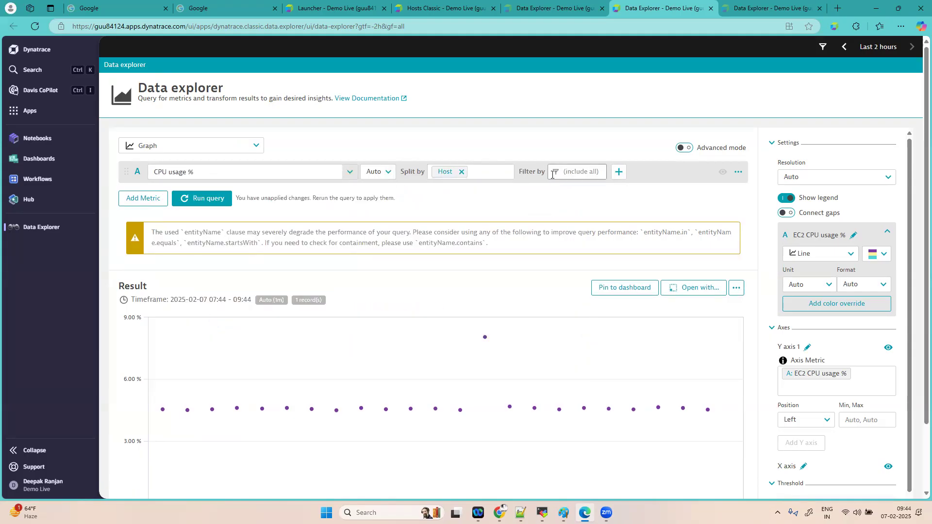
pyautogui.click(609, 186)
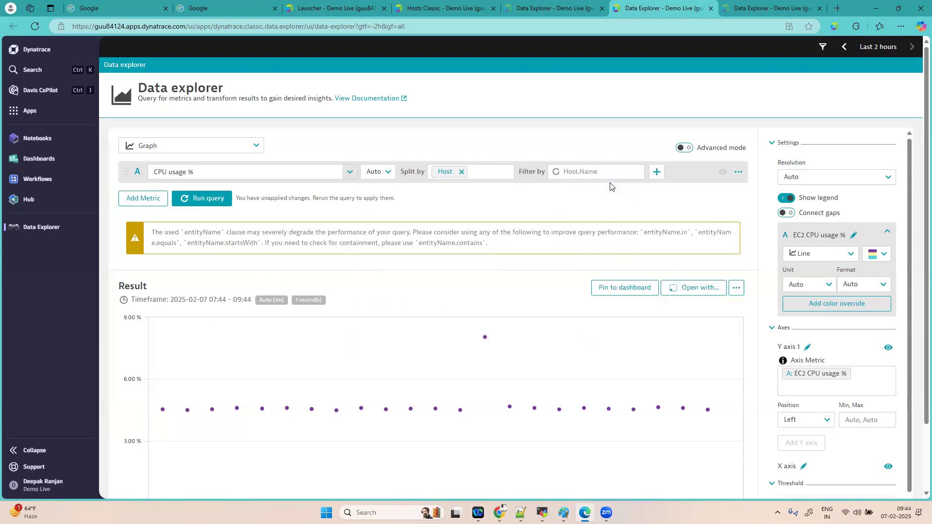
pyautogui.hotkey('ctrl', 'v')
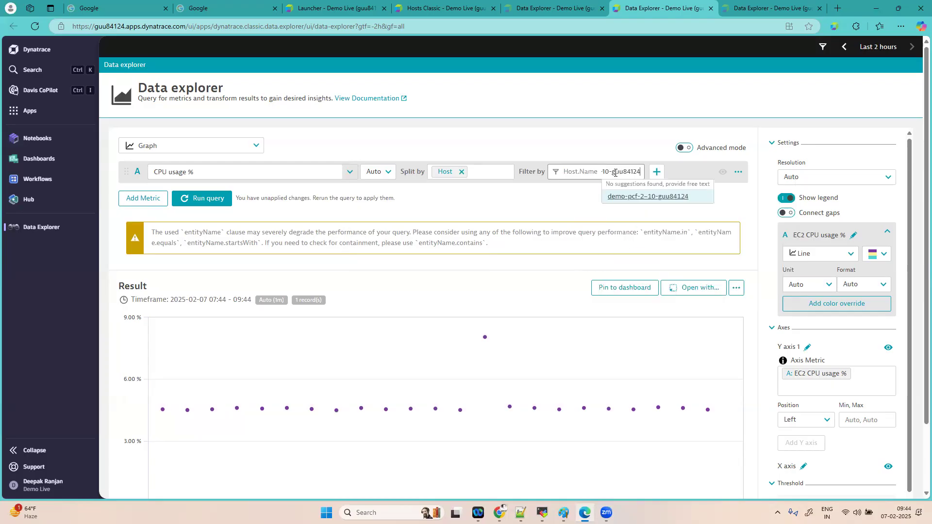
pyautogui.click(648, 197)
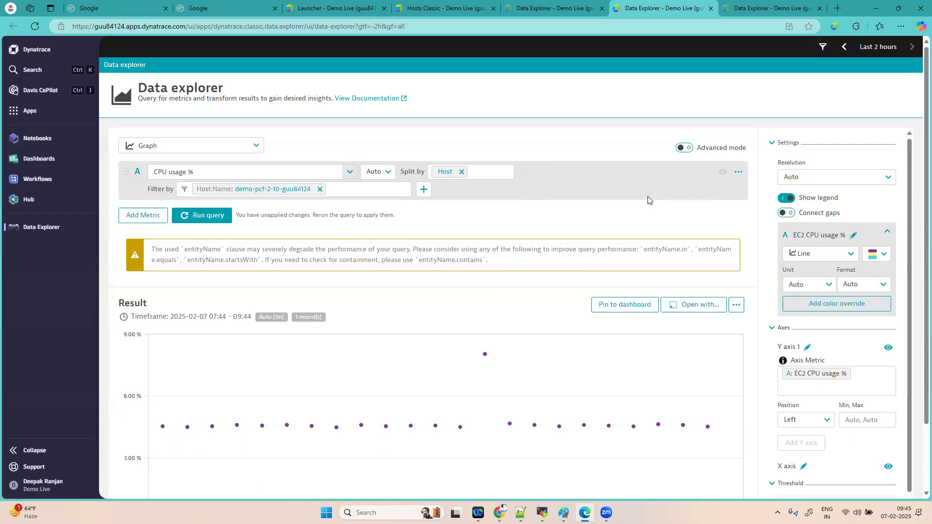
pyautogui.click(221, 216)
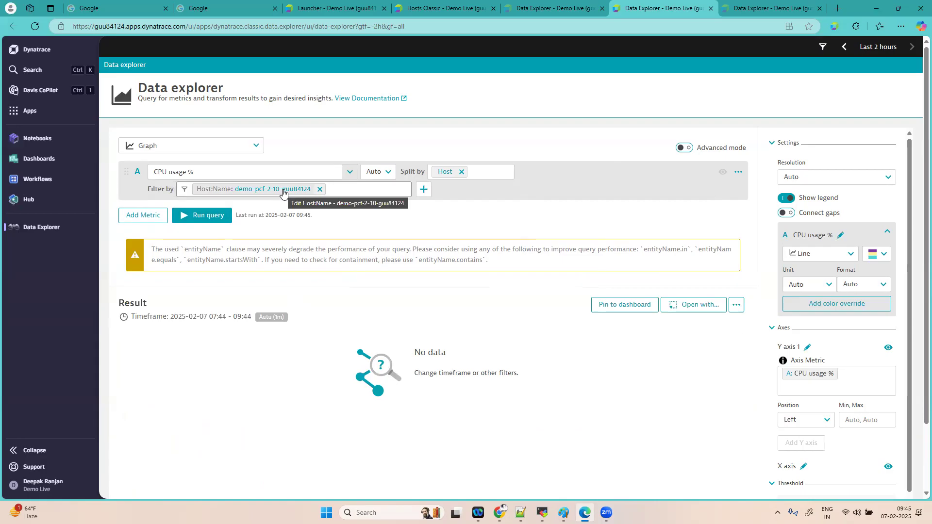
# Return to the Hosts Classic page of demo-pcf-2-10-guu84124 and examine its CPU, traffic and EBS metrics.
pyautogui.click(443, 4)
pyautogui.click(782, 5)
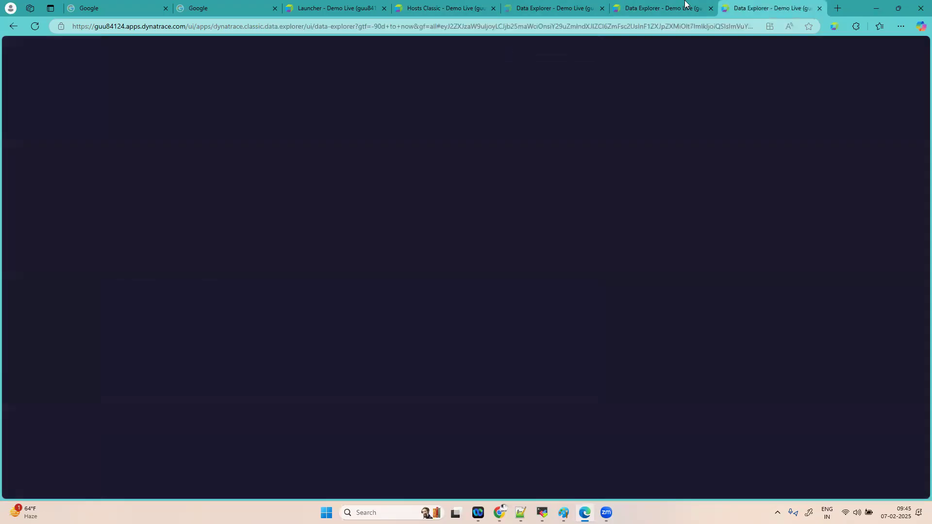
pyautogui.click(629, 4)
pyautogui.click(517, 6)
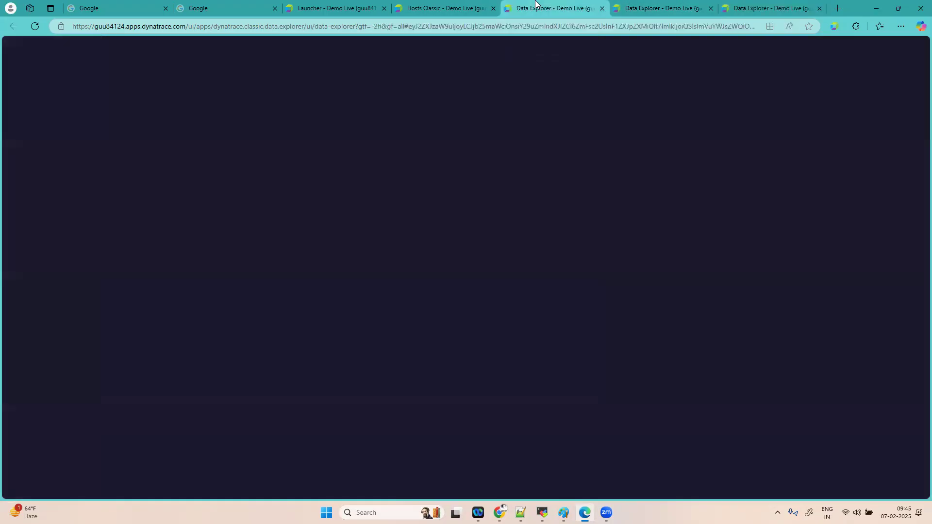
pyautogui.click(435, 4)
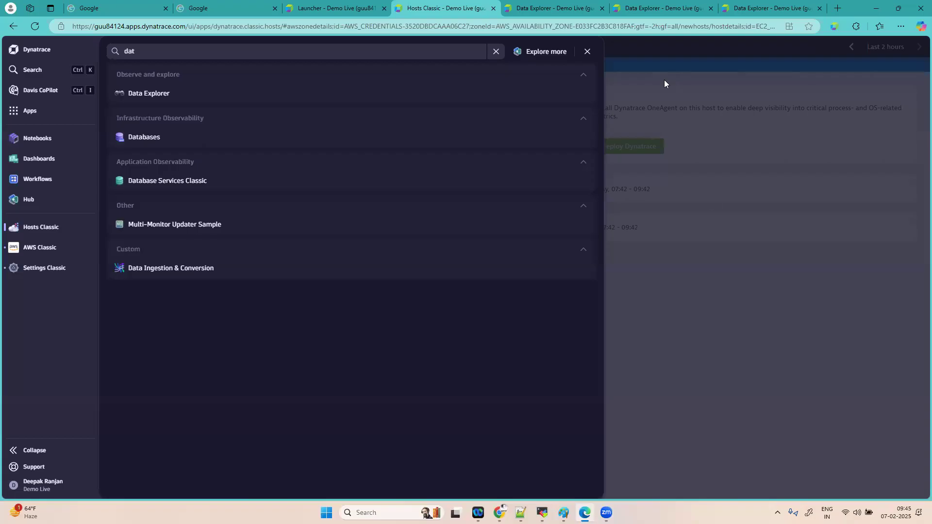
pyautogui.click(742, 323)
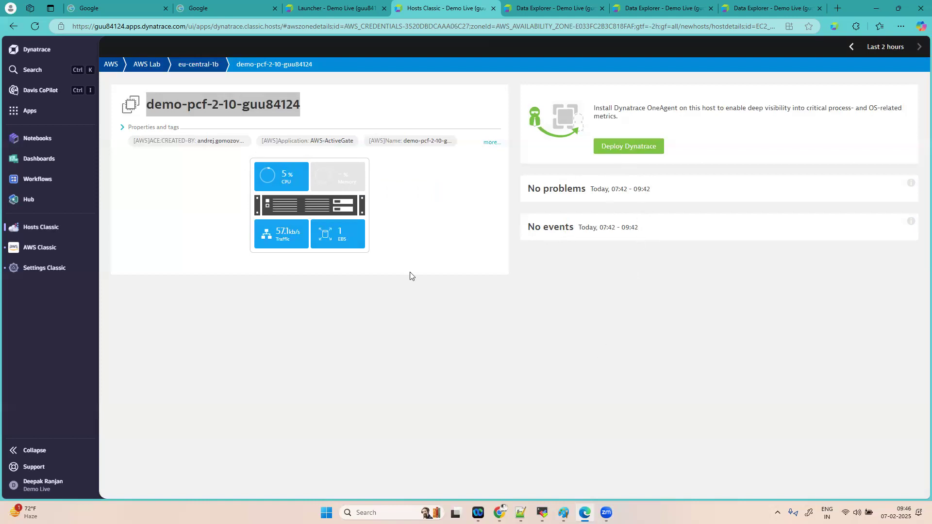
pyautogui.click(286, 171)
pyautogui.click(278, 235)
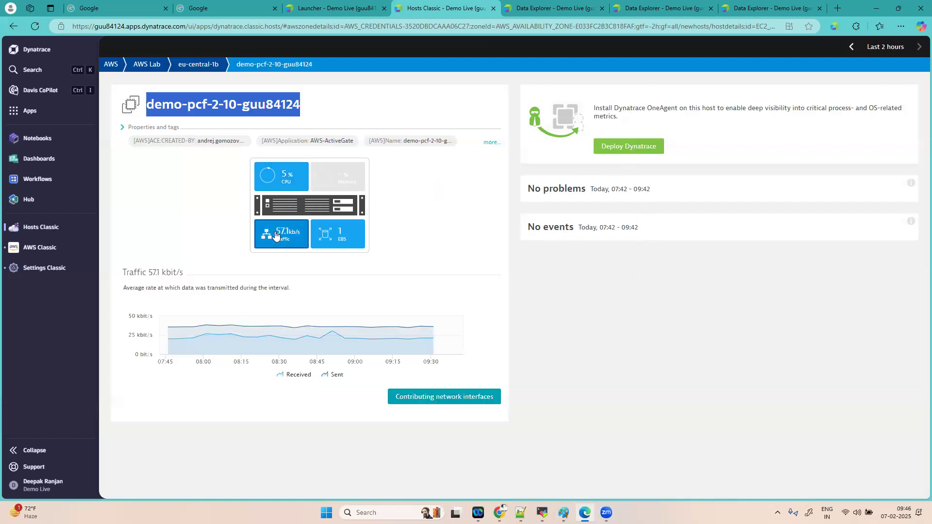
pyautogui.click(349, 242)
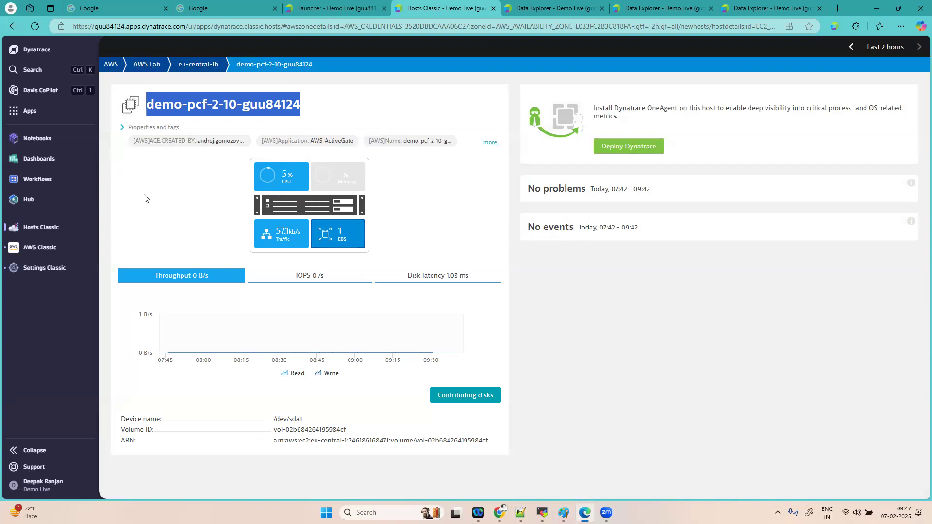
# Open Settings Classic and look through the custom extensions listed under Monitored technologies.
pyautogui.click(45, 113)
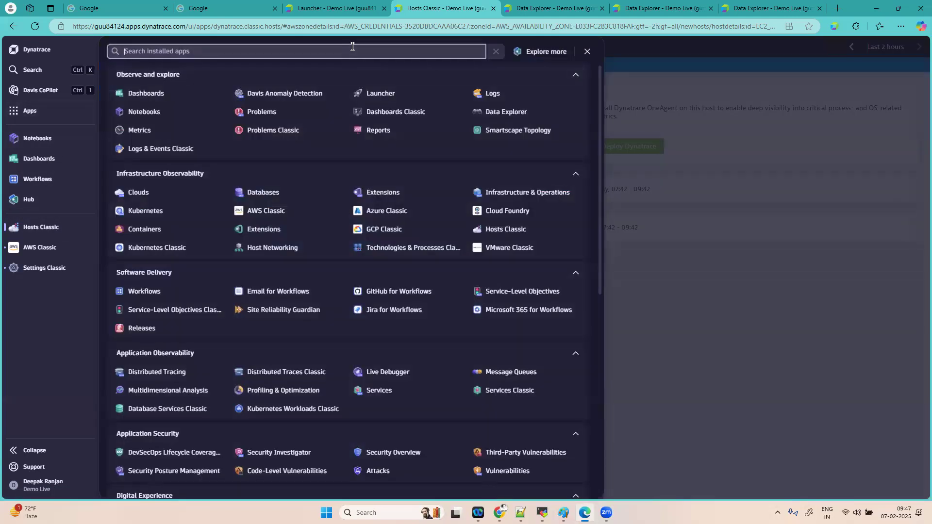
pyautogui.write('set')
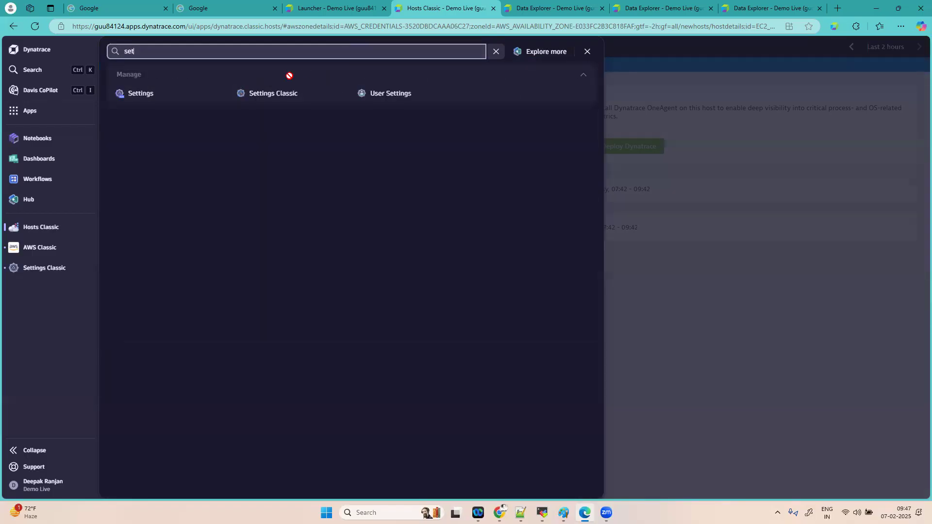
pyautogui.click(276, 97)
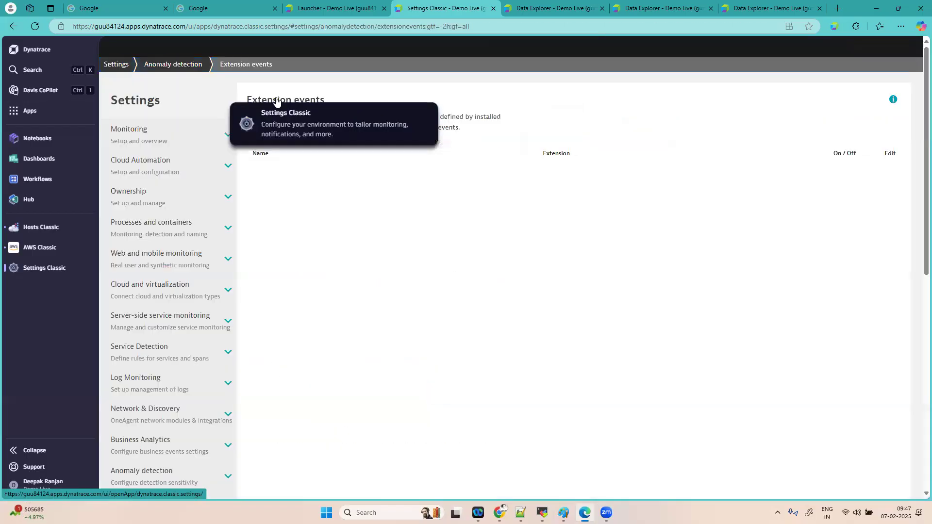
pyautogui.click(161, 141)
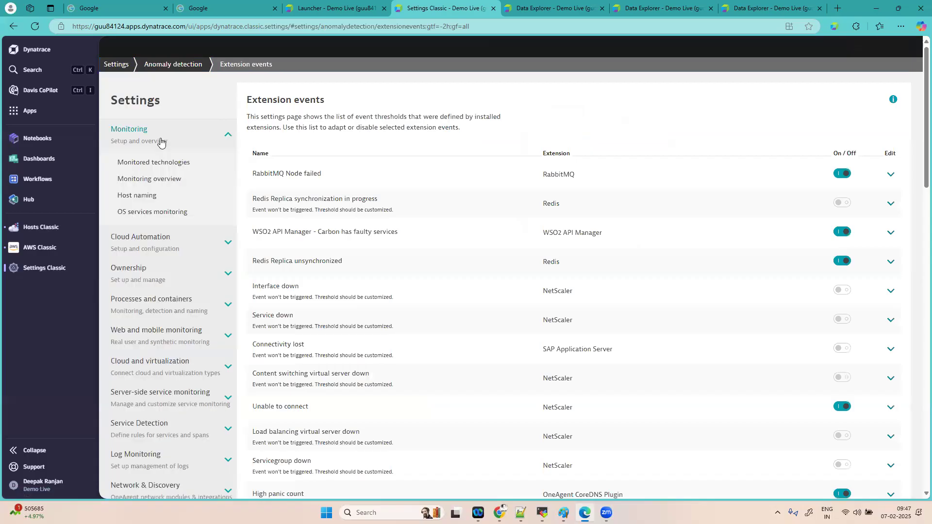
pyautogui.click(148, 165)
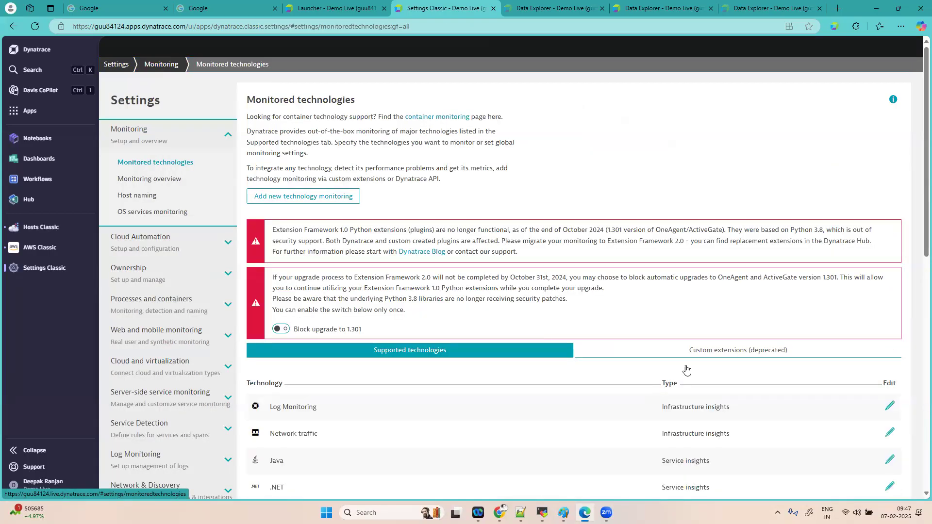
pyautogui.click(707, 355)
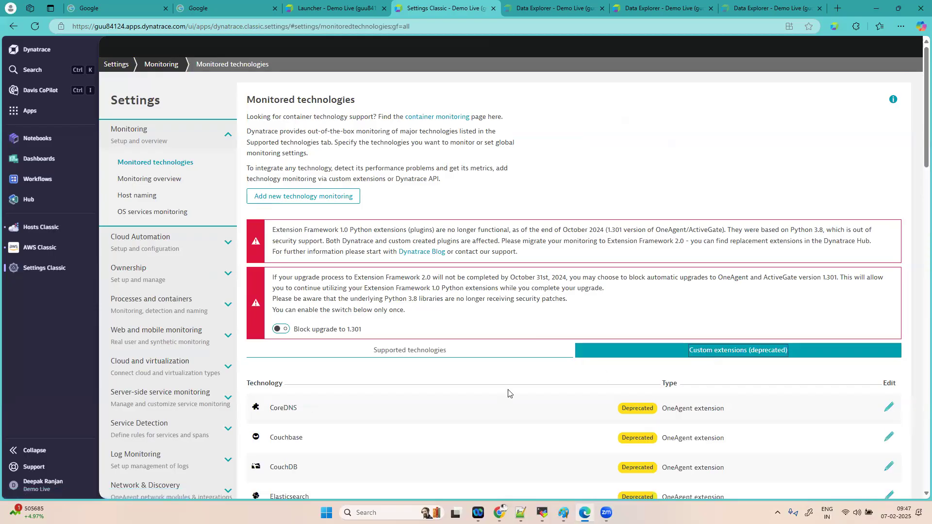
pyautogui.scroll(-3, 508, 393)
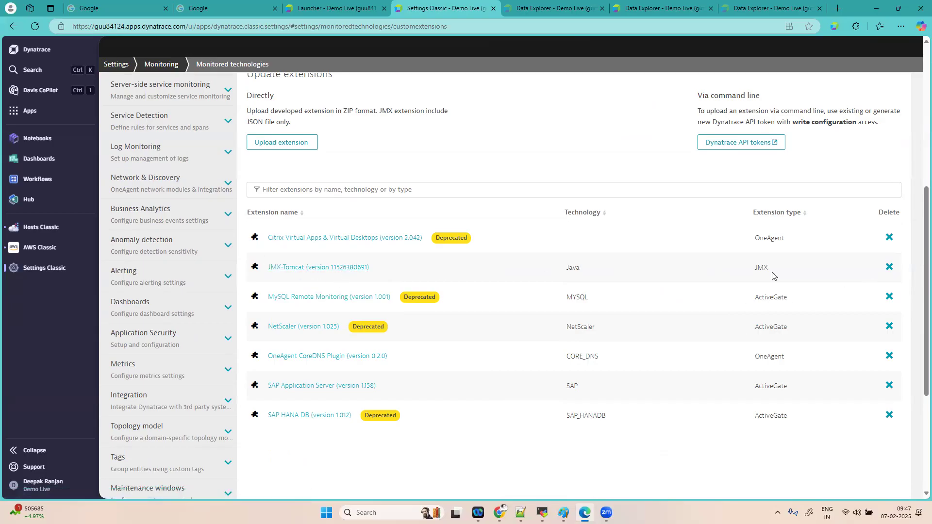
# Open the JMX-Tomcat extension and review its Request Count and Busy Threads Count metrics.
pyautogui.click(304, 269)
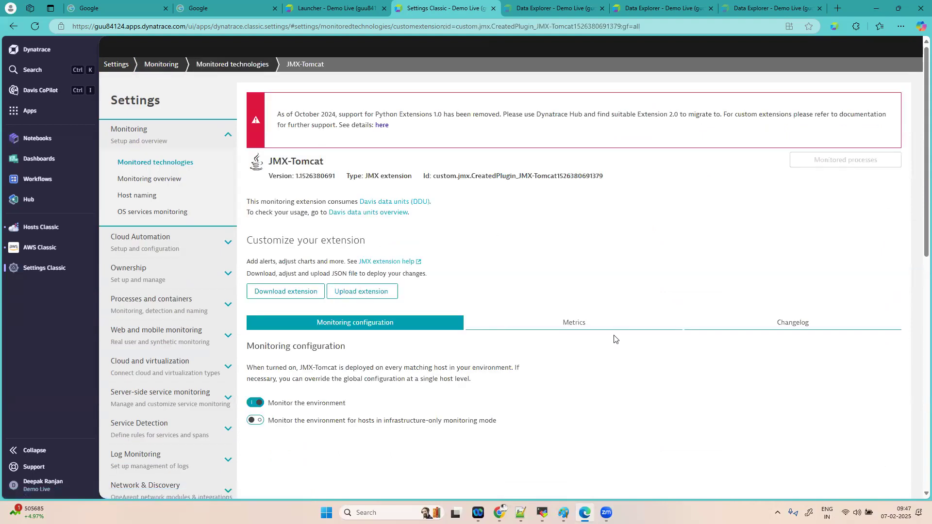
pyautogui.click(617, 327)
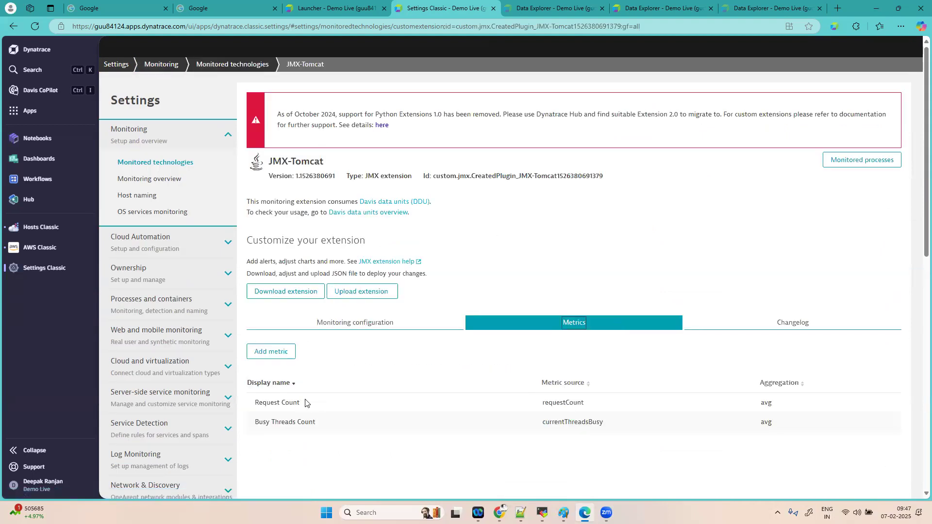
pyautogui.moveTo(306, 403); pyautogui.dragTo(246, 404)
pyautogui.moveTo(312, 423); pyautogui.dragTo(250, 425)
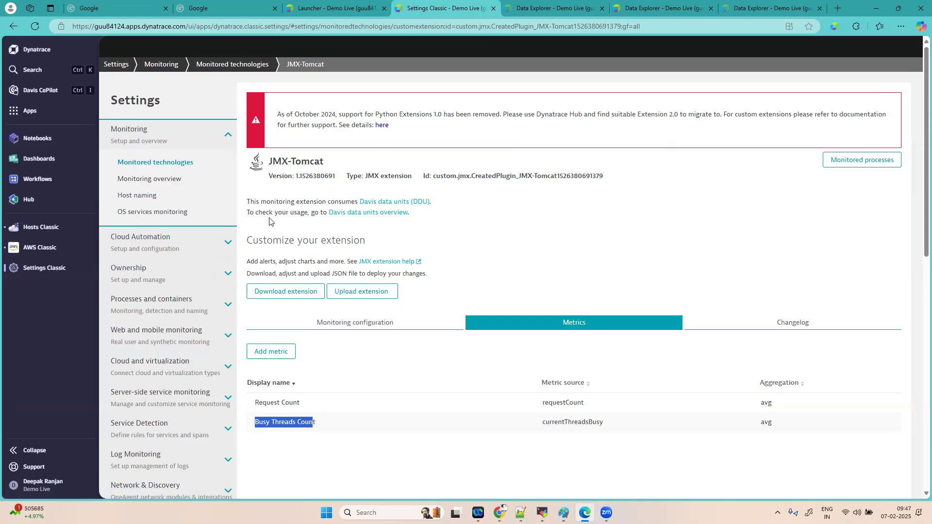
pyautogui.click(152, 141)
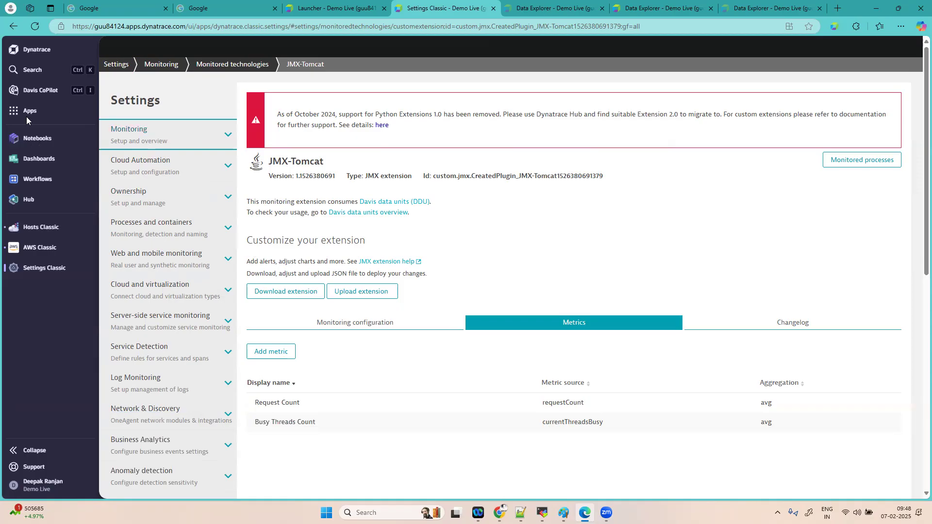
# Open the Dynatrace Hub, search for "sap", and browse the matching extensions and technologies.
pyautogui.click(44, 201)
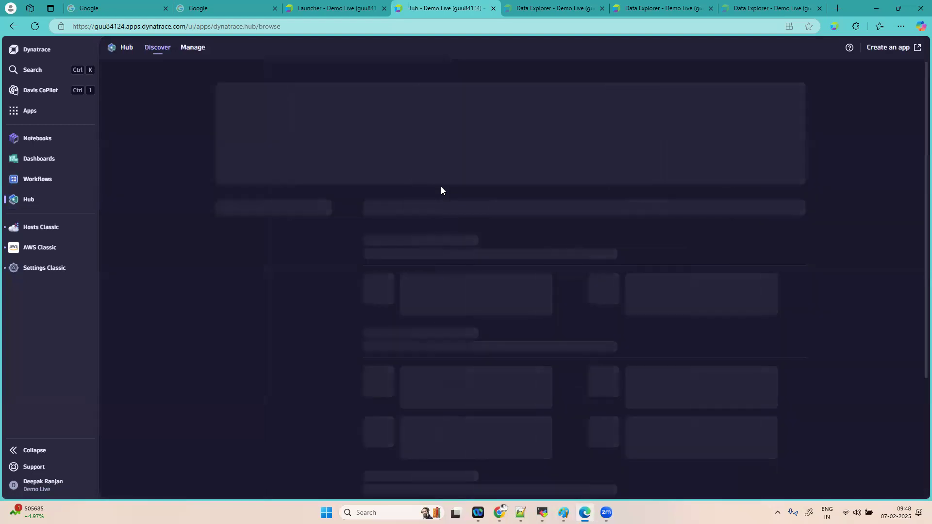
pyautogui.click(447, 203)
pyautogui.write('sap')
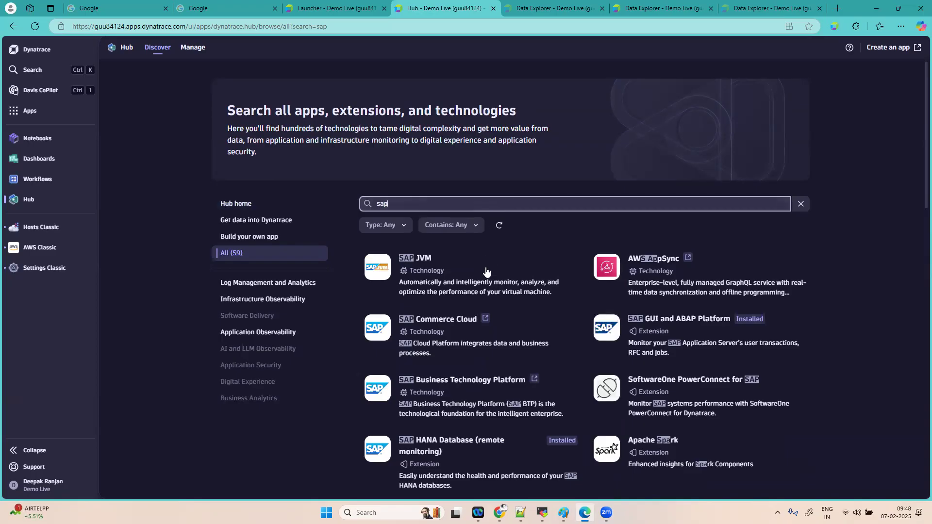
pyautogui.scroll(-3, 477, 357)
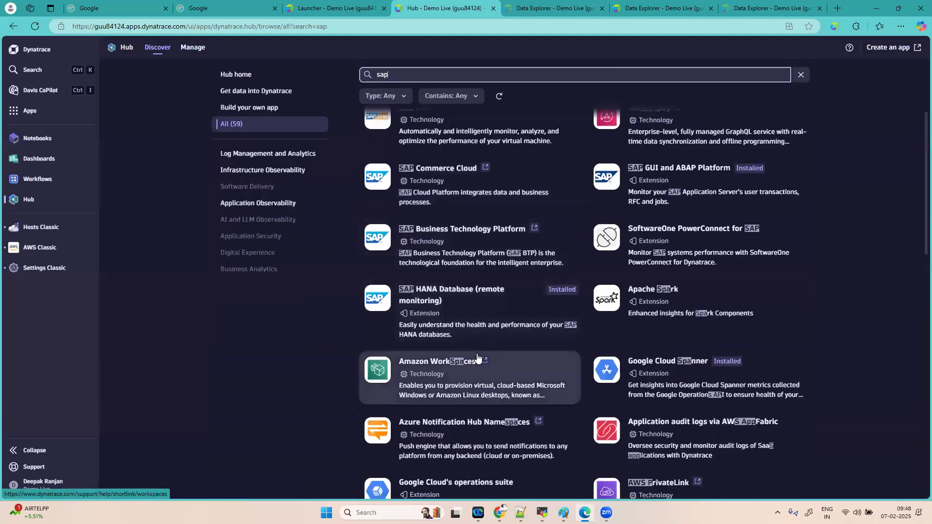
# Open the SAP GUI and ABAP Platform extension, look at its release notes, and open its monitoring configurations.
pyautogui.click(683, 178)
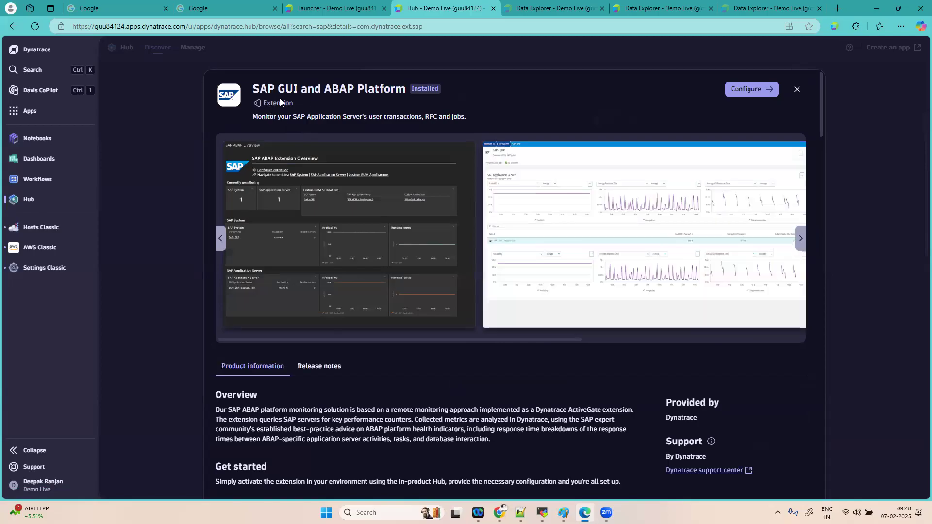
pyautogui.click(313, 370)
pyautogui.scroll(-3, 408, 388)
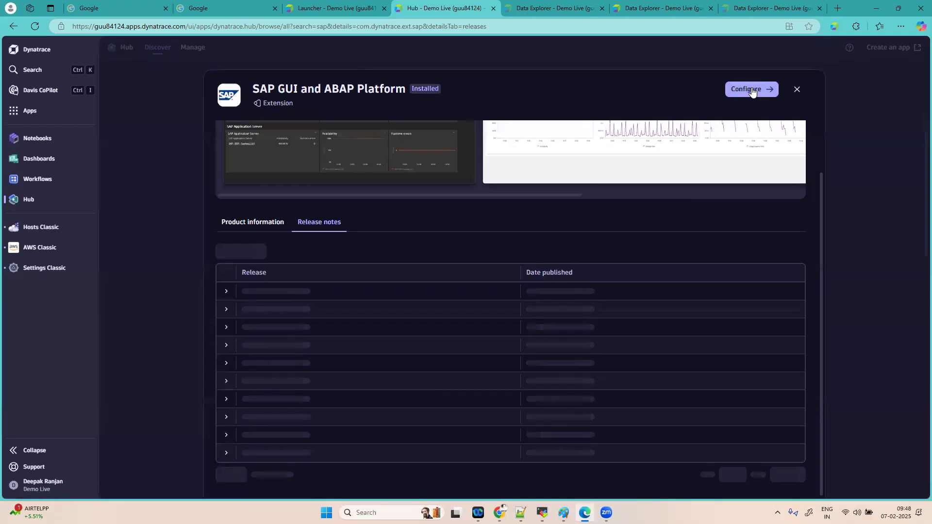
pyautogui.click(752, 89)
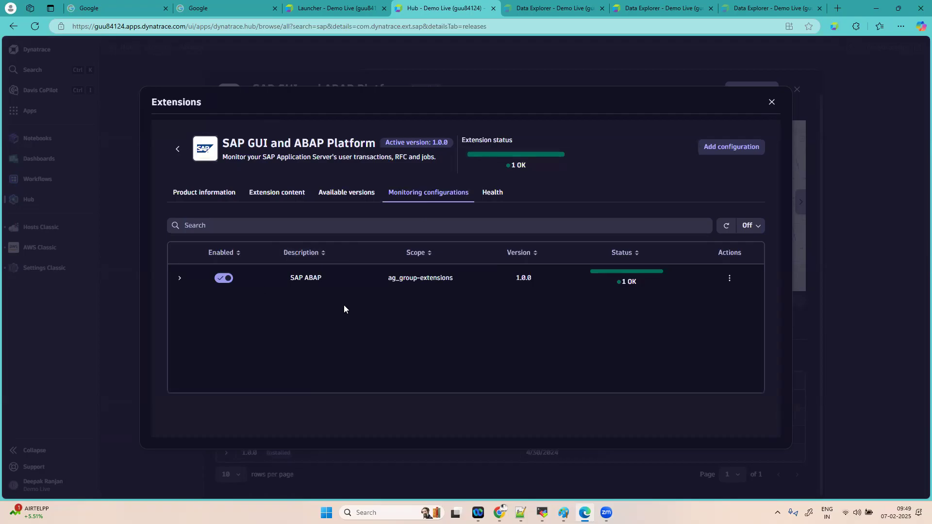
# Review the health of the SAP ABAP monitoring configuration and the extension's available versions.
pyautogui.click(631, 277)
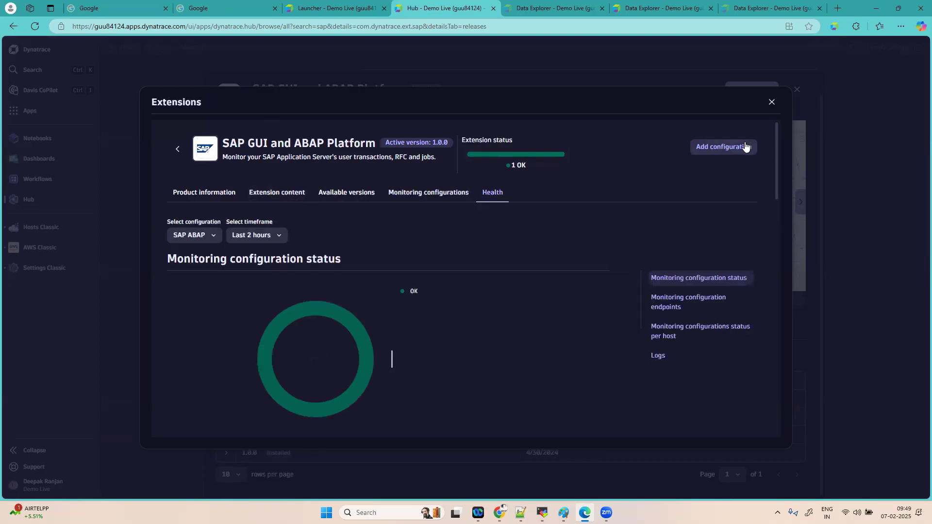
pyautogui.click(347, 195)
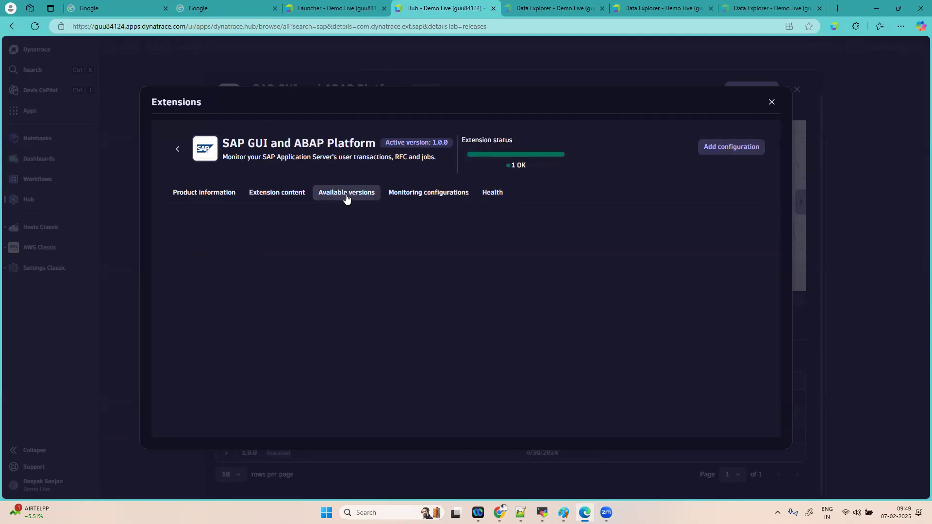
pyautogui.click(417, 196)
pyautogui.click(493, 195)
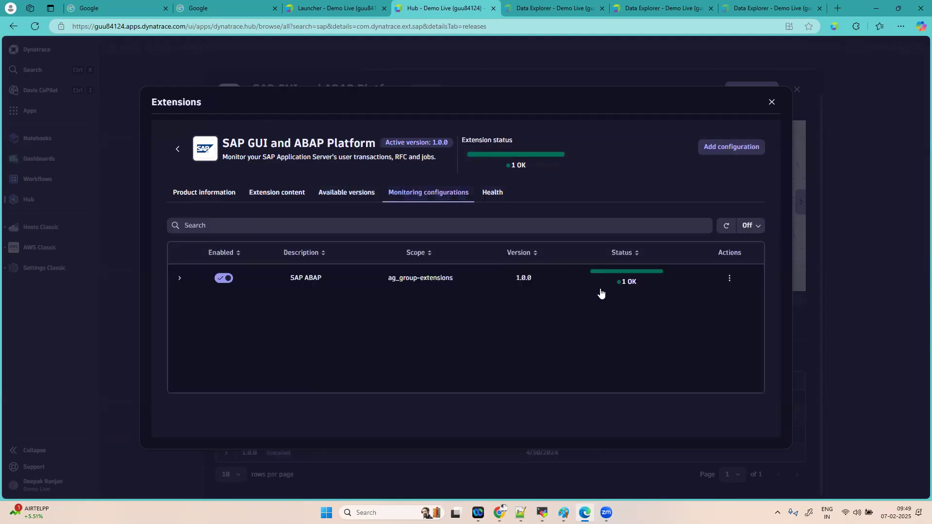
# Try to add a monitoring configuration to the SAP GUI and ABAP Platform extension.
pyautogui.click(724, 145)
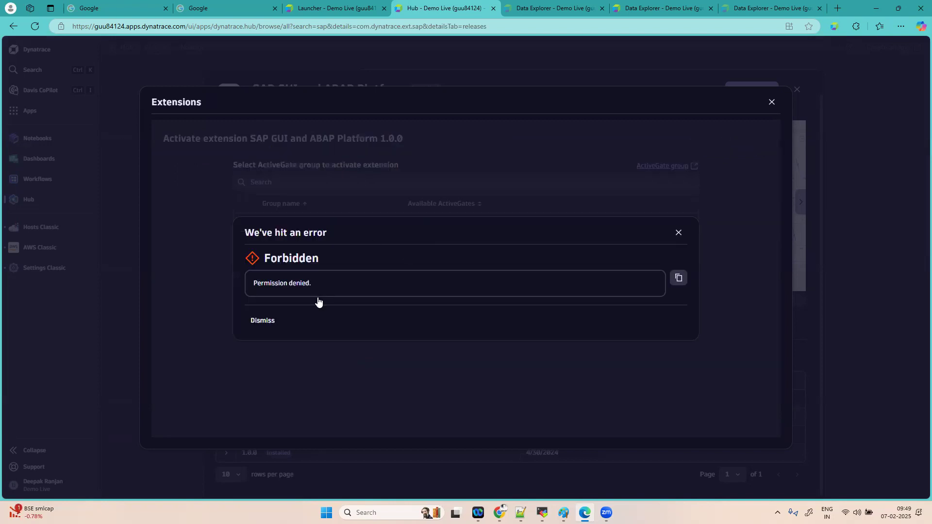
pyautogui.click(771, 103)
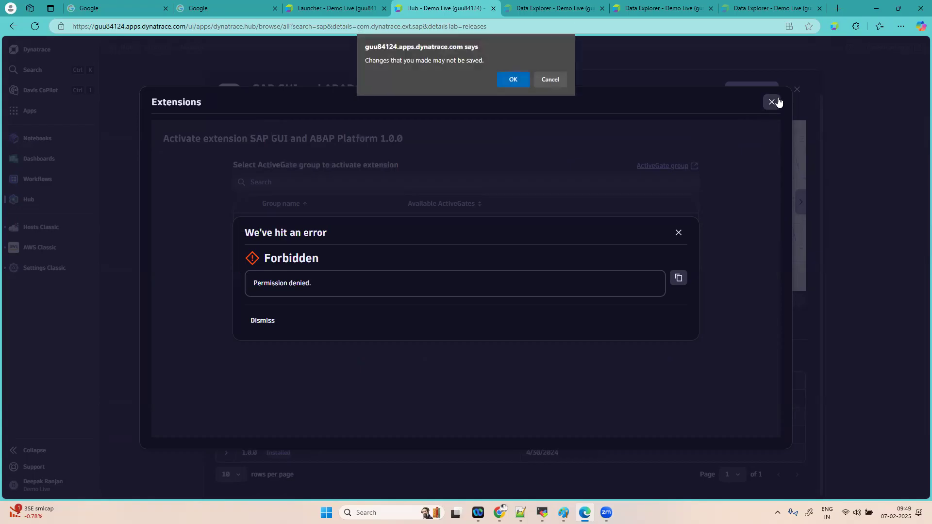
pyautogui.click(555, 79)
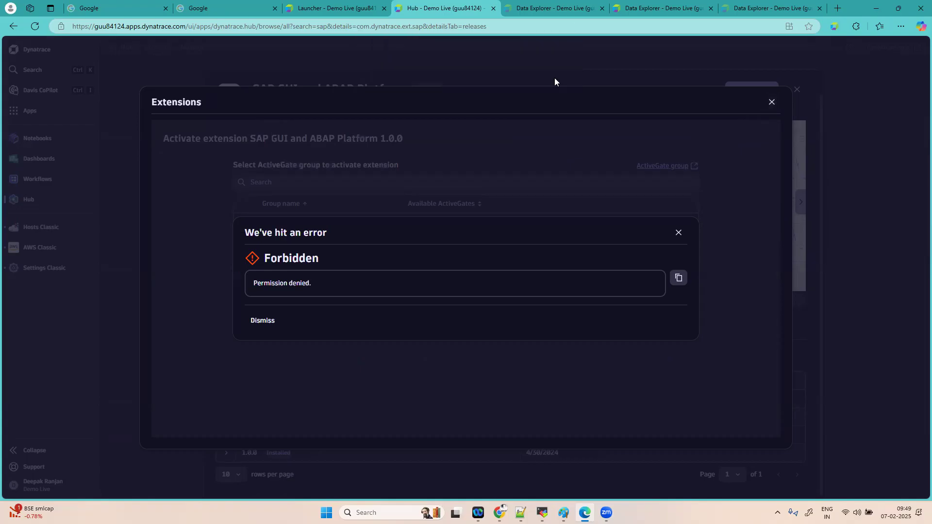
# Return to the Launcher, search the installed apps for "set", and open Settings Classic in a new browser tab.
pyautogui.click(333, 8)
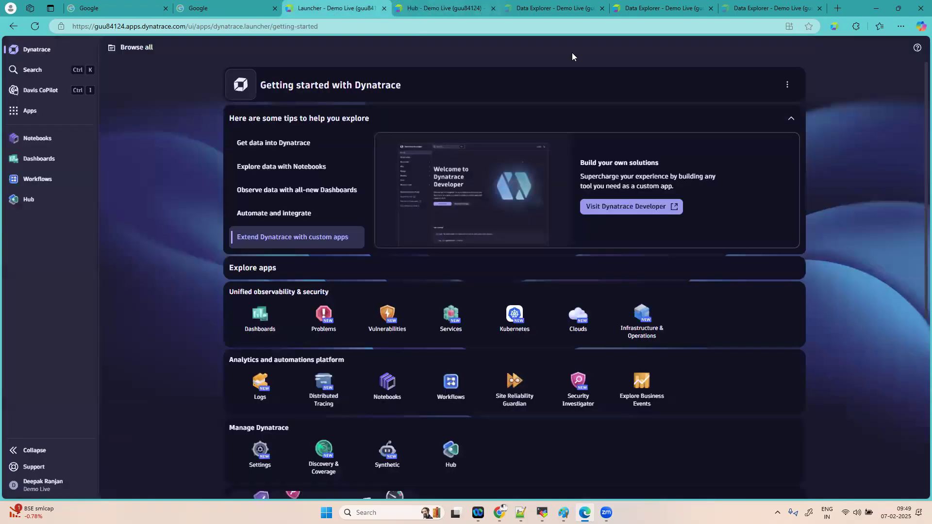
pyautogui.click(593, 6)
pyautogui.click(656, 4)
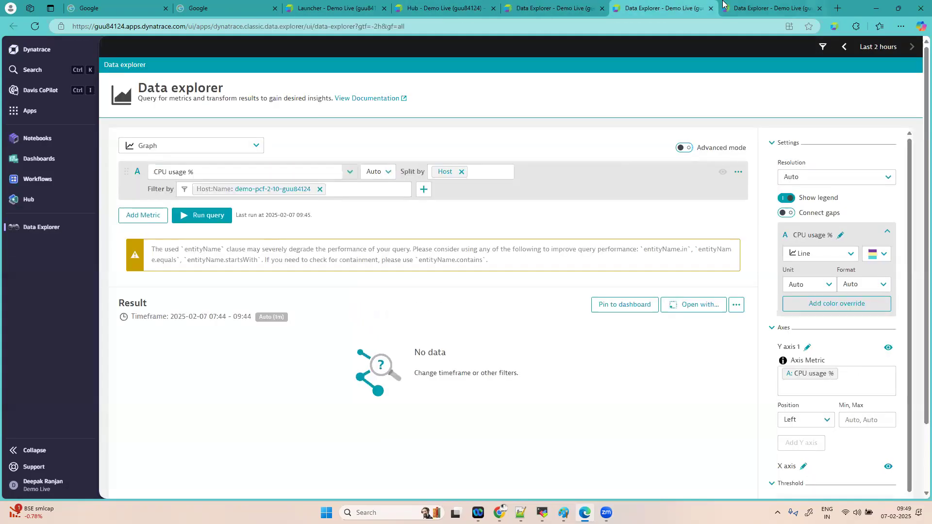
pyautogui.click(772, 8)
pyautogui.click(322, 6)
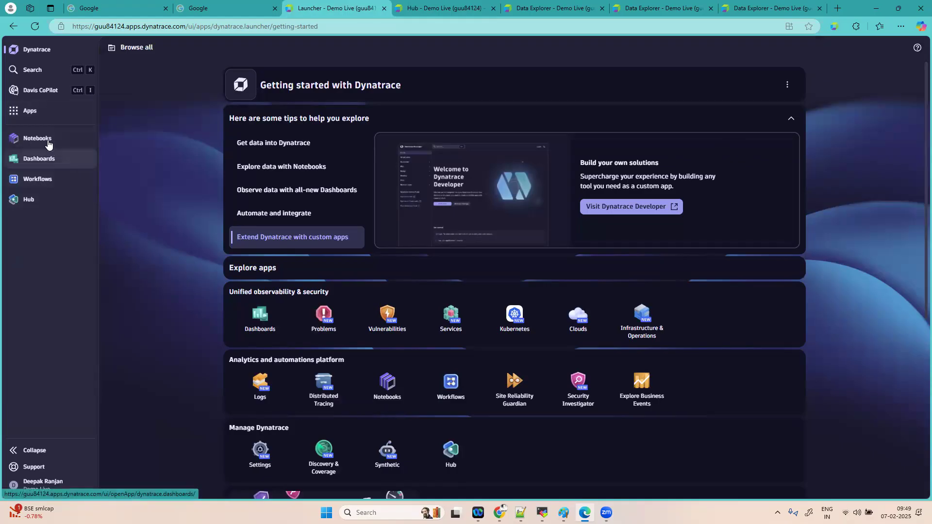
pyautogui.click(31, 112)
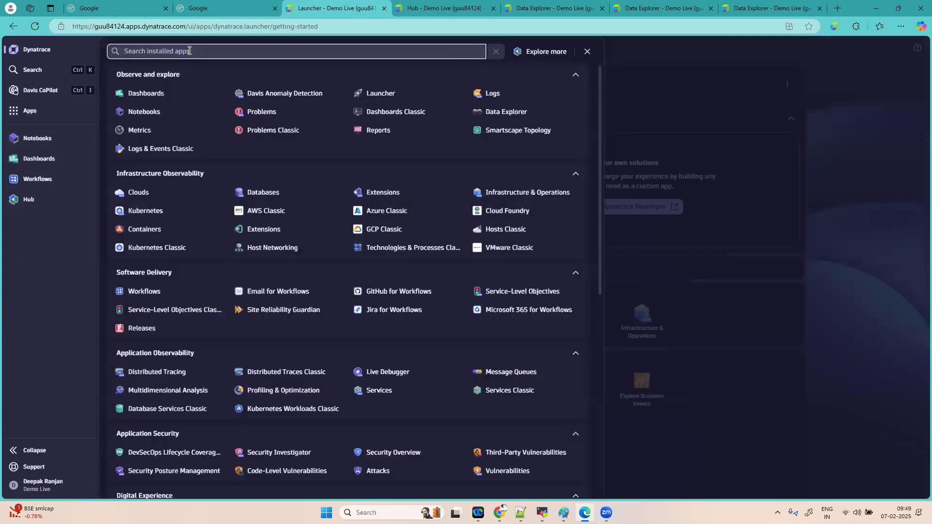
pyautogui.write('set')
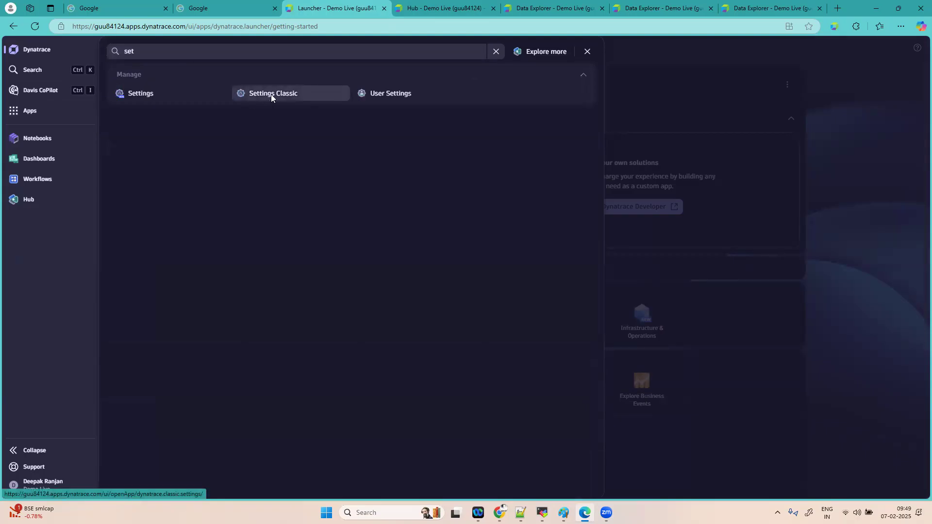
pyautogui.rightClick(271, 97)
pyautogui.click(295, 103)
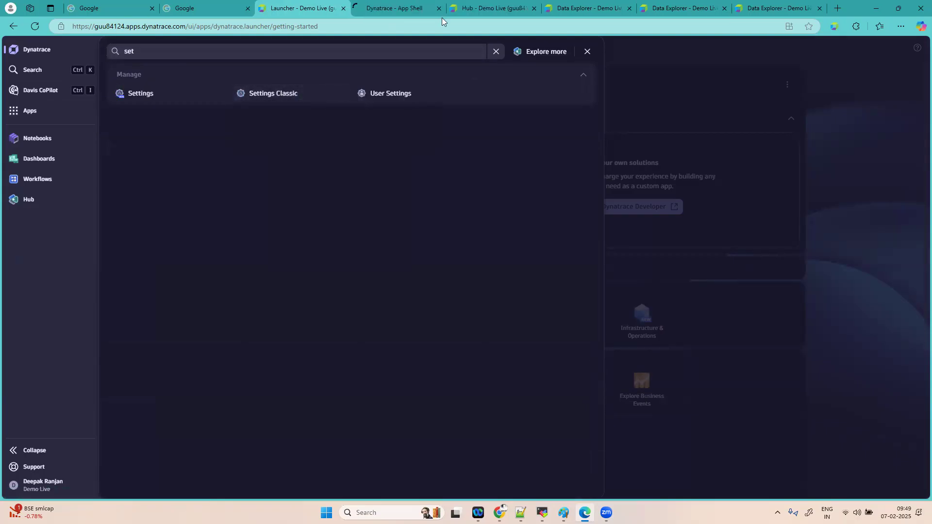
pyautogui.click(413, 5)
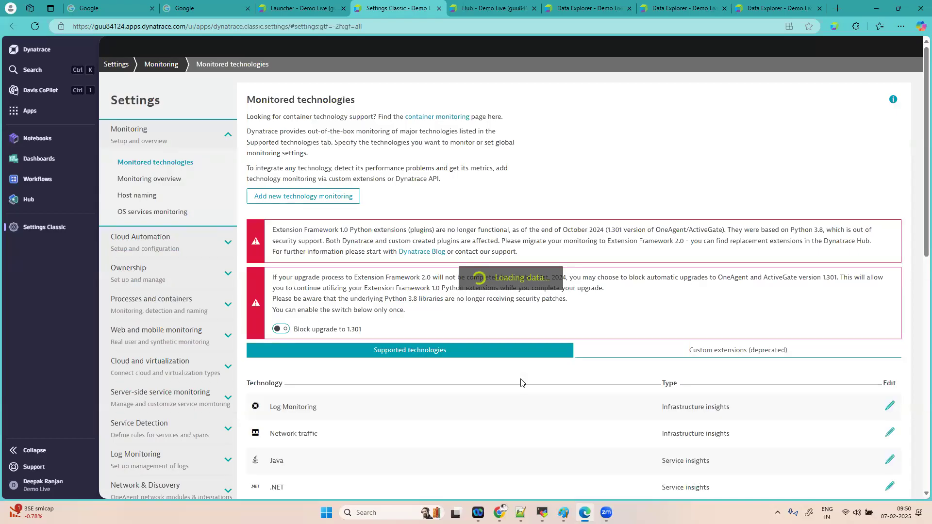
# Open the JMX-Tomcat extension from the custom extensions list and view its metrics.
pyautogui.click(761, 351)
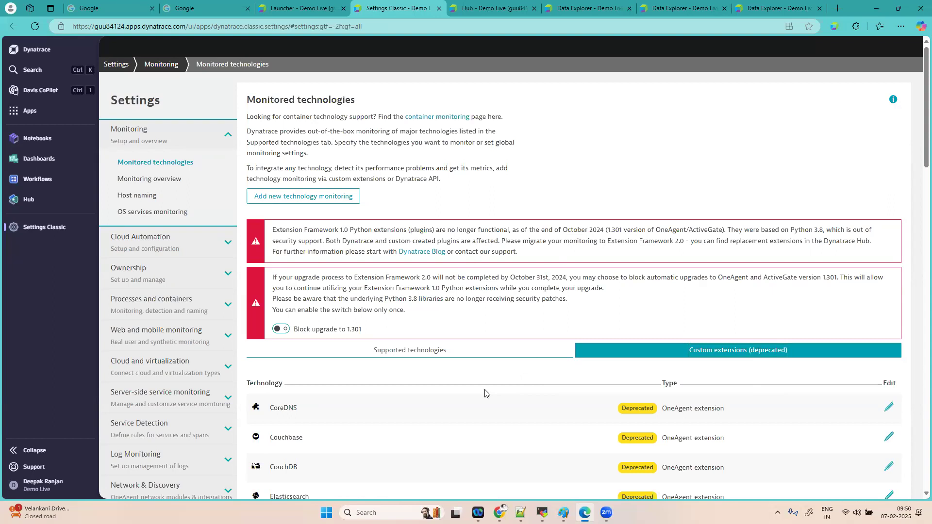
pyautogui.scroll(-6, 534, 369)
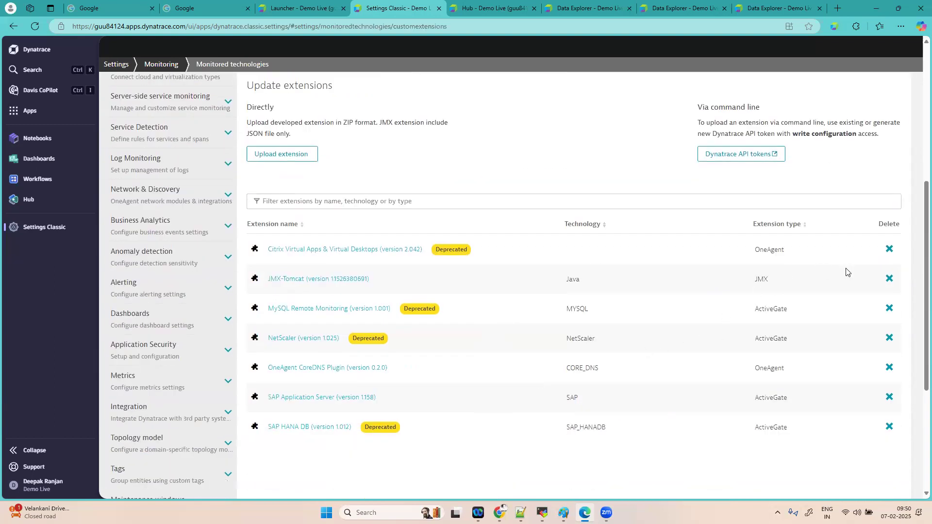
pyautogui.click(336, 281)
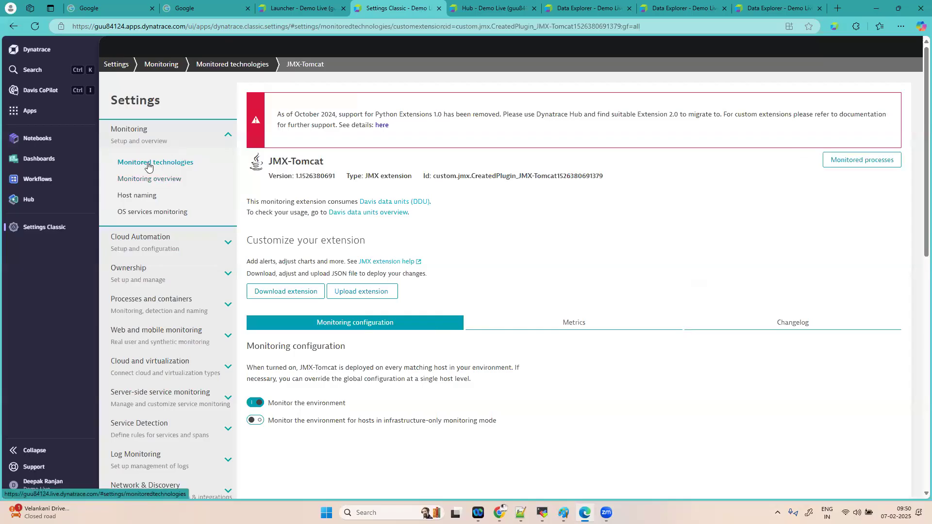
pyautogui.click(607, 330)
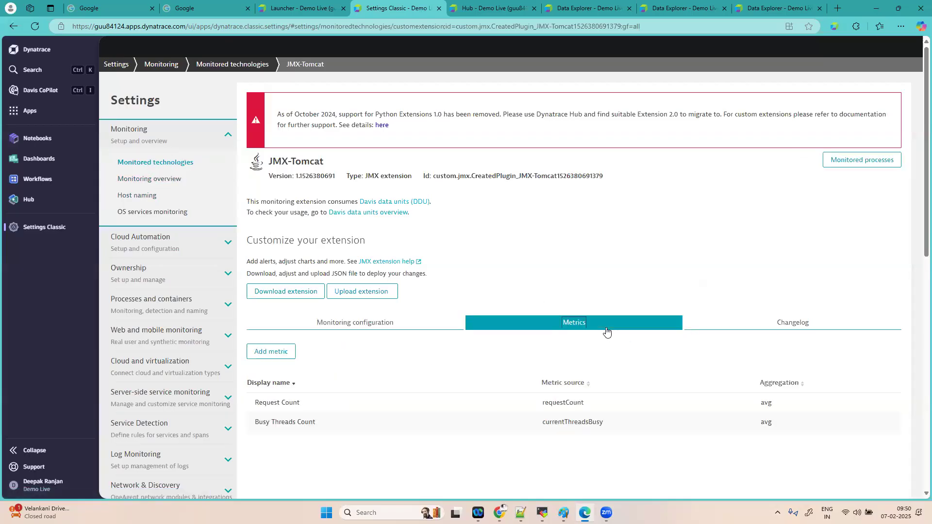
pyautogui.scroll(-2, 354, 318)
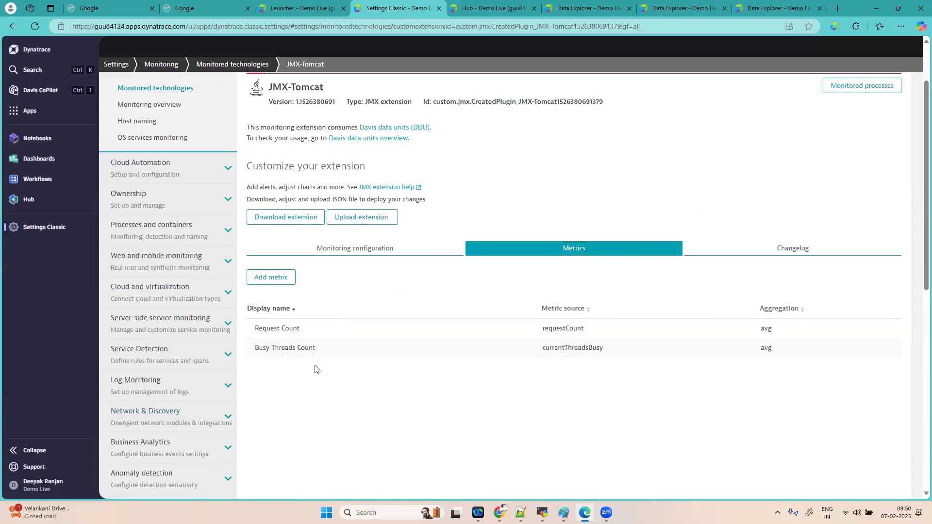
# Copy the metric name "Busy Threads Count" from the JMX-Tomcat metrics list.
pyautogui.moveTo(321, 349); pyautogui.dragTo(245, 344)
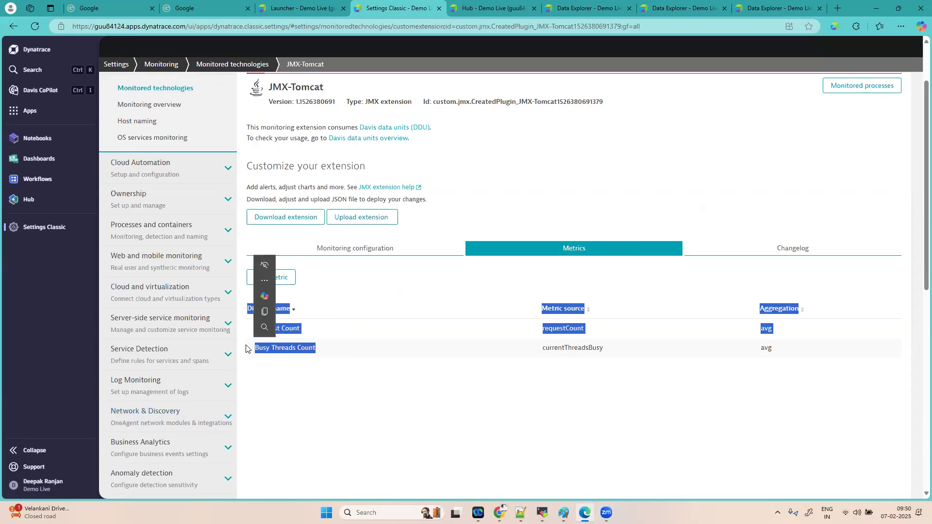
pyautogui.click(294, 360)
pyautogui.moveTo(319, 350); pyautogui.dragTo(255, 345)
pyautogui.hotkey('ctrl', 'c')
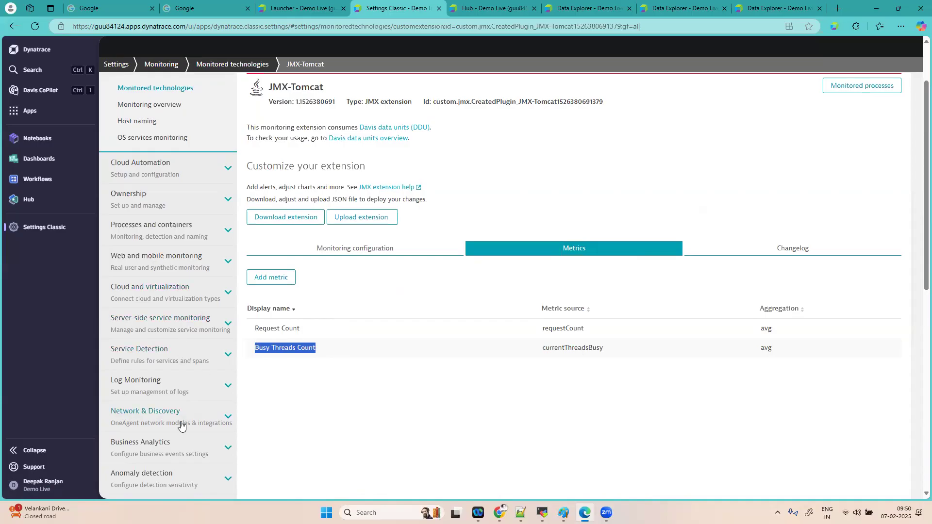
# Open the Extension events settings under Anomaly detection.
pyautogui.scroll(-7, 181, 426)
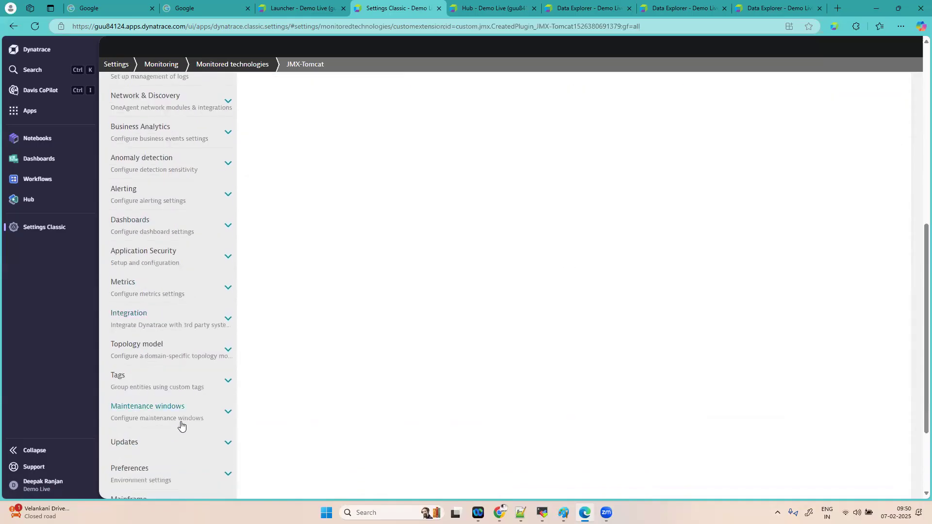
pyautogui.scroll(1, 148, 221)
pyautogui.click(151, 190)
pyautogui.scroll(-2, 179, 440)
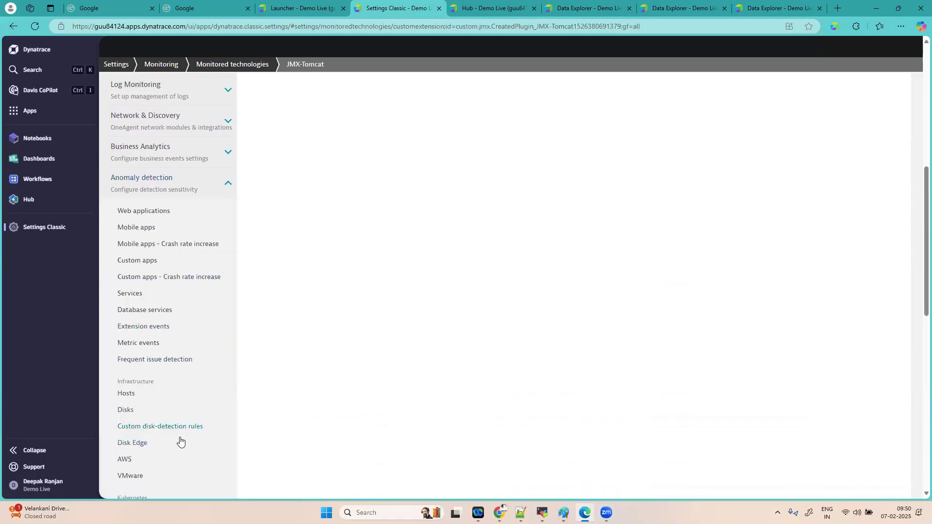
pyautogui.scroll(-3, 180, 440)
pyautogui.scroll(2, 180, 439)
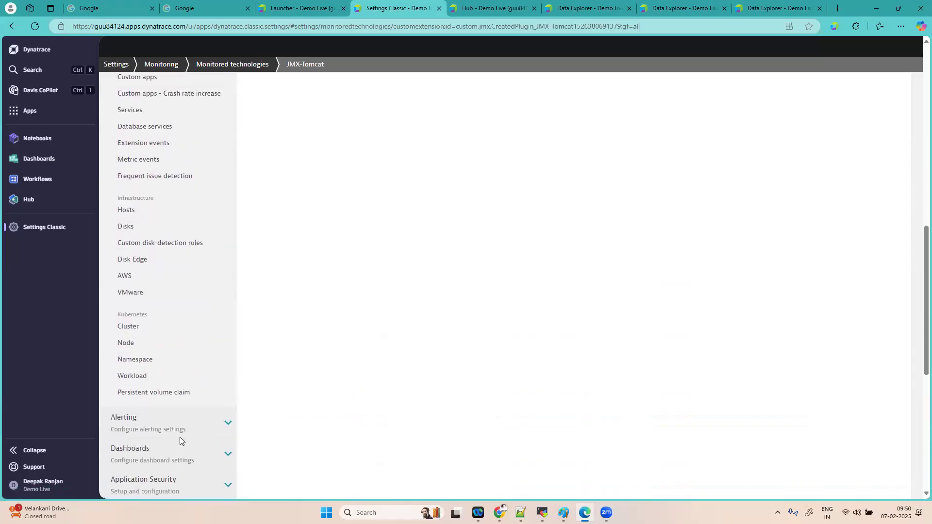
pyautogui.click(154, 215)
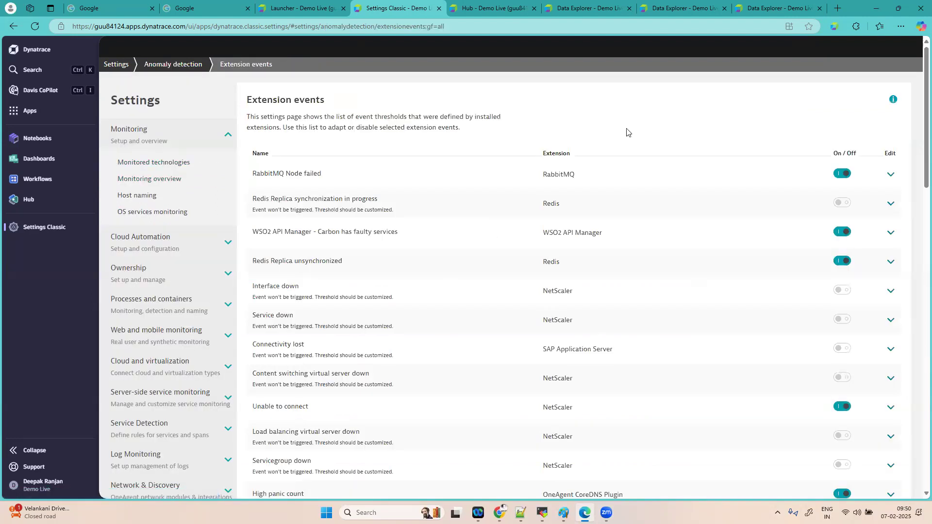
# Search the Extension events page for "Busy Threads Count" and close the search.
pyautogui.hotkey('ctrl', 'f')
pyautogui.hotkey('ctrl', 'v')
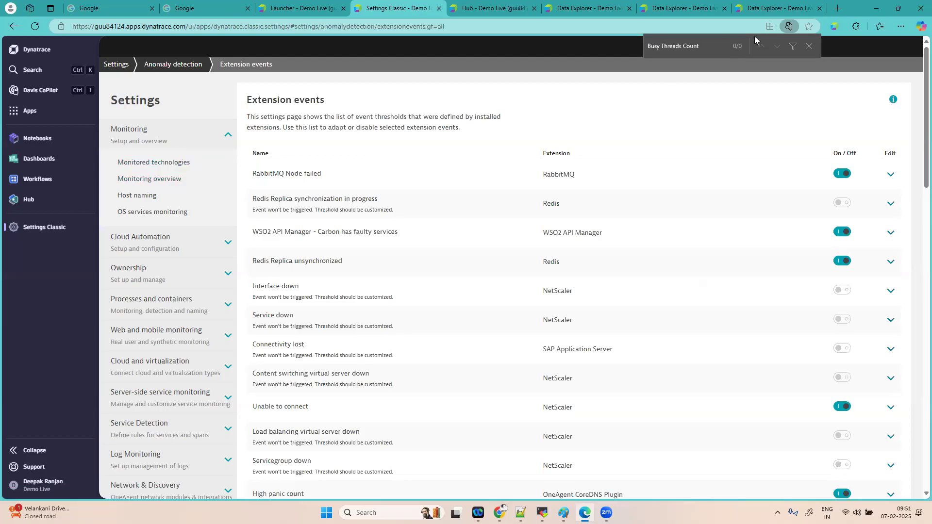
pyautogui.click(808, 46)
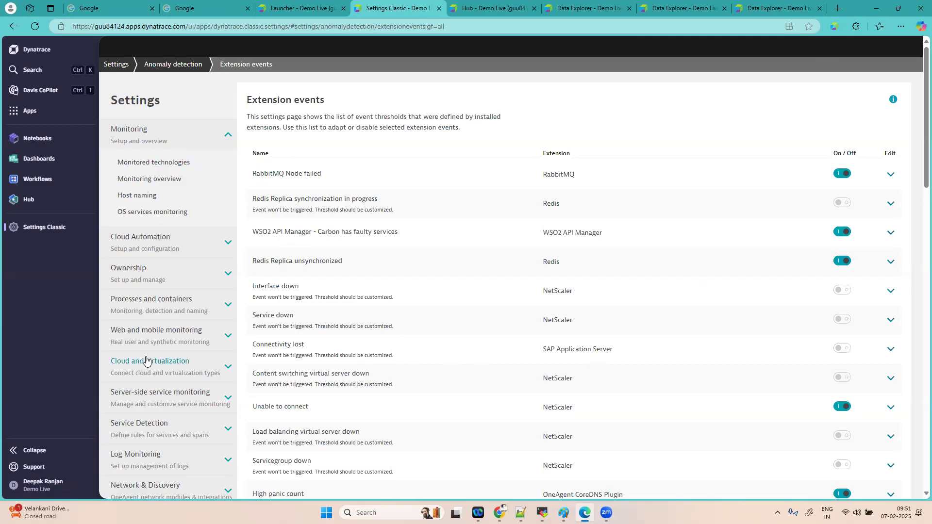
# Inspect the SAP Application Server "Connectivity lost" threshold without saving changes, and open the Metric events settings.
pyautogui.click(287, 348)
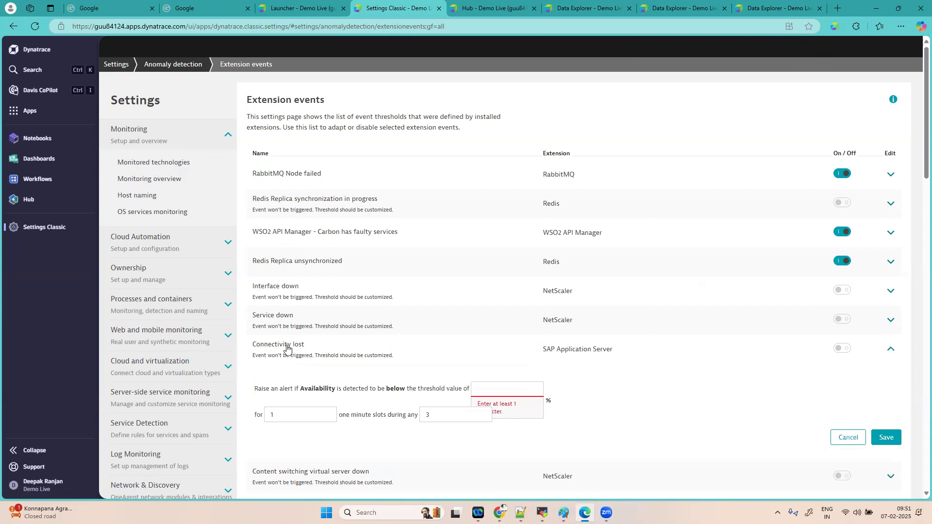
pyautogui.click(848, 438)
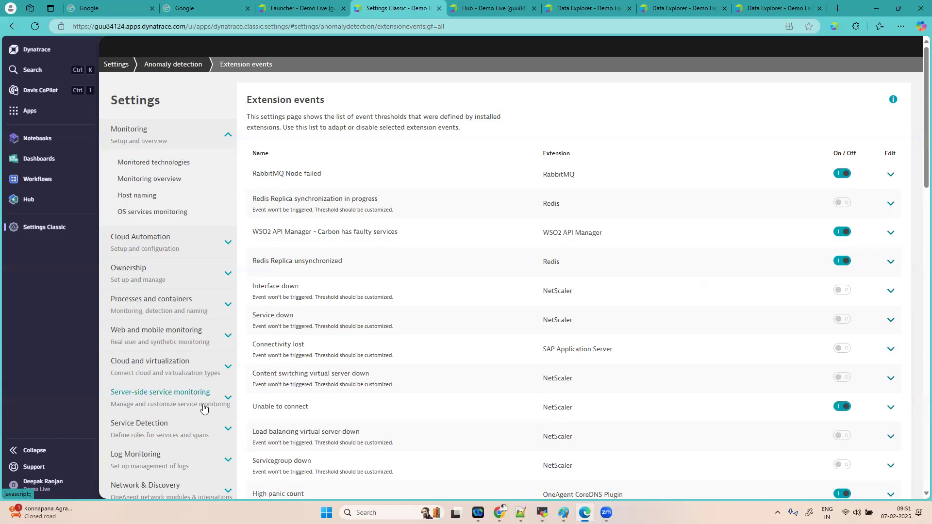
pyautogui.scroll(-6, 203, 410)
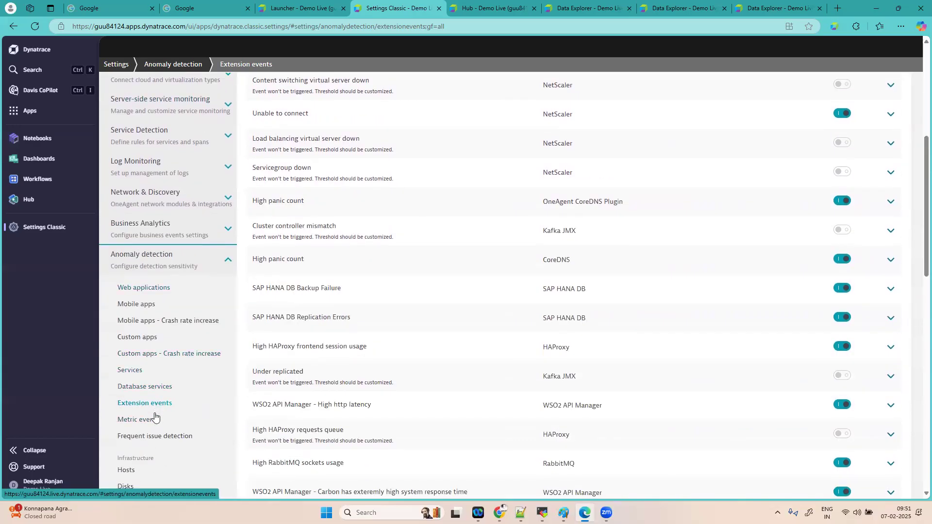
pyautogui.click(155, 423)
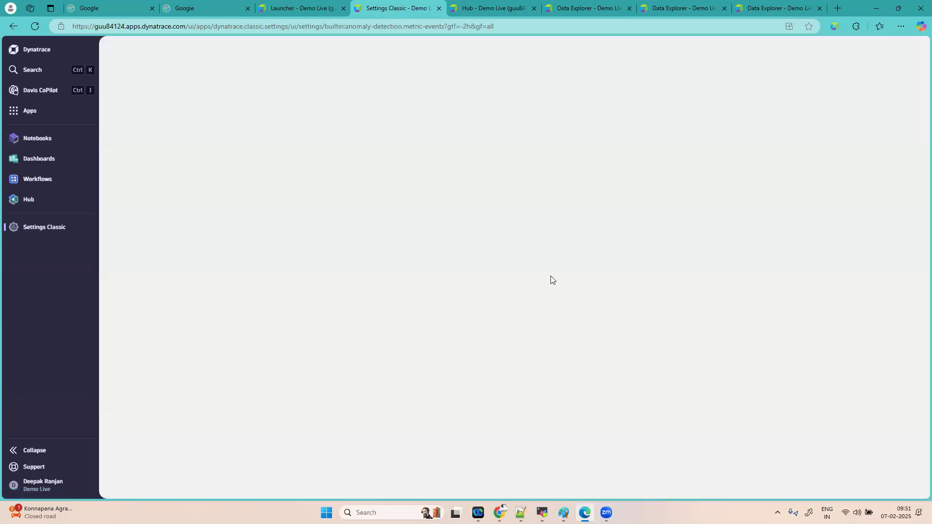
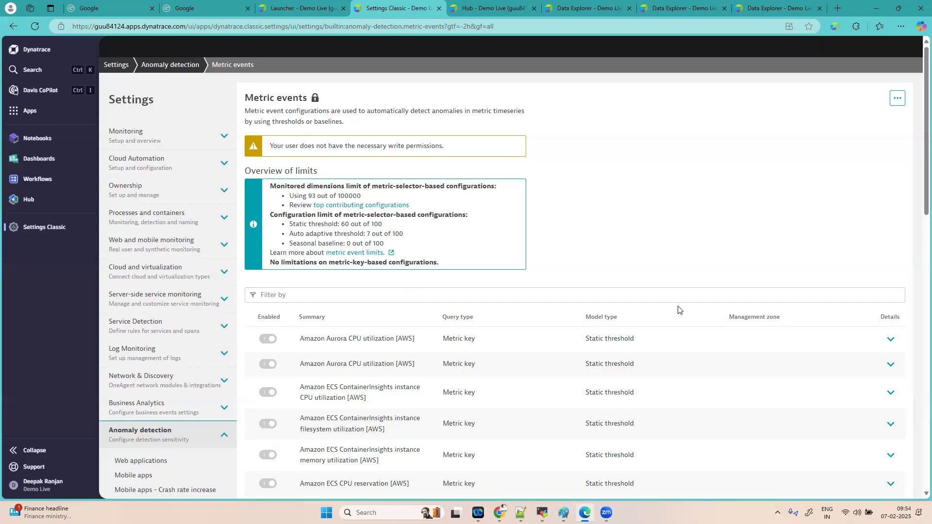
# Open the details of the Active Directory extended monitoring extension from the full list in the Hub.
pyautogui.click(43, 199)
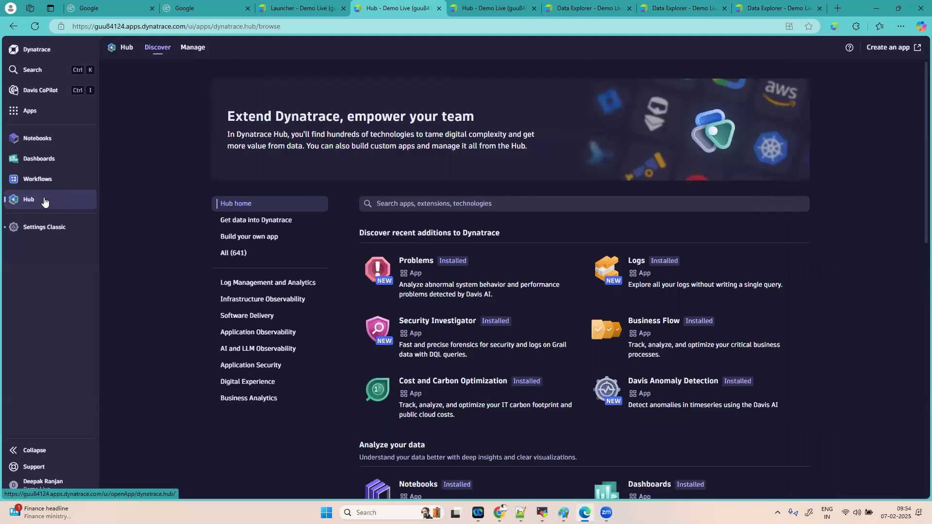
pyautogui.click(475, 203)
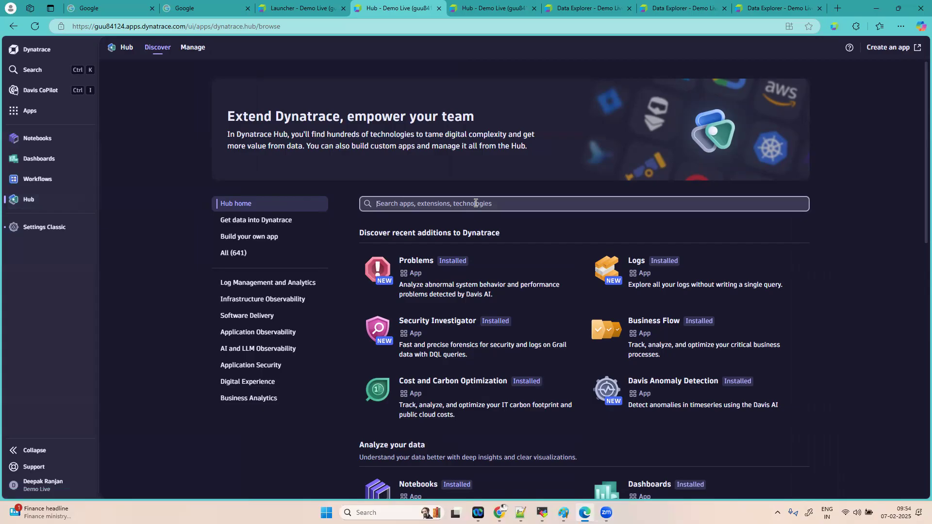
pyautogui.click(241, 259)
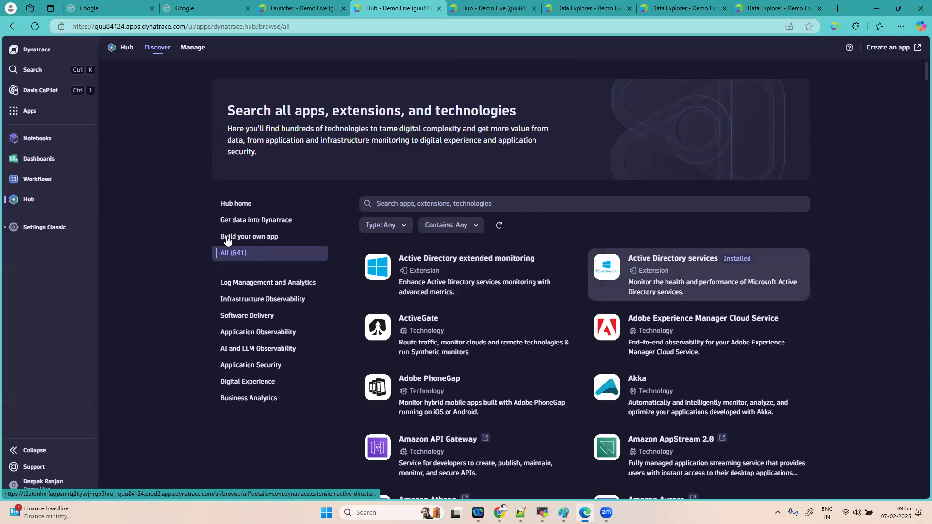
pyautogui.click(512, 269)
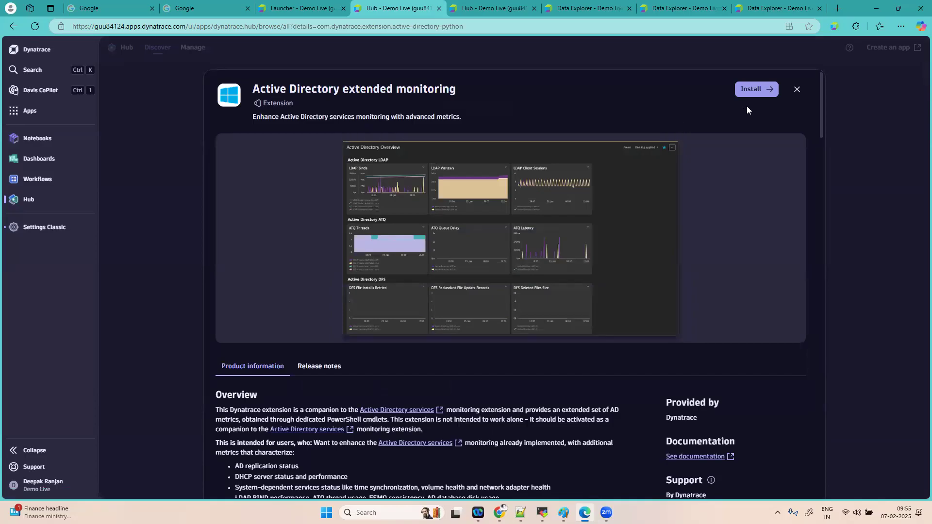
# Try to install the Active Directory extended monitoring extension and dismiss the installation dialogs.
pyautogui.click(756, 89)
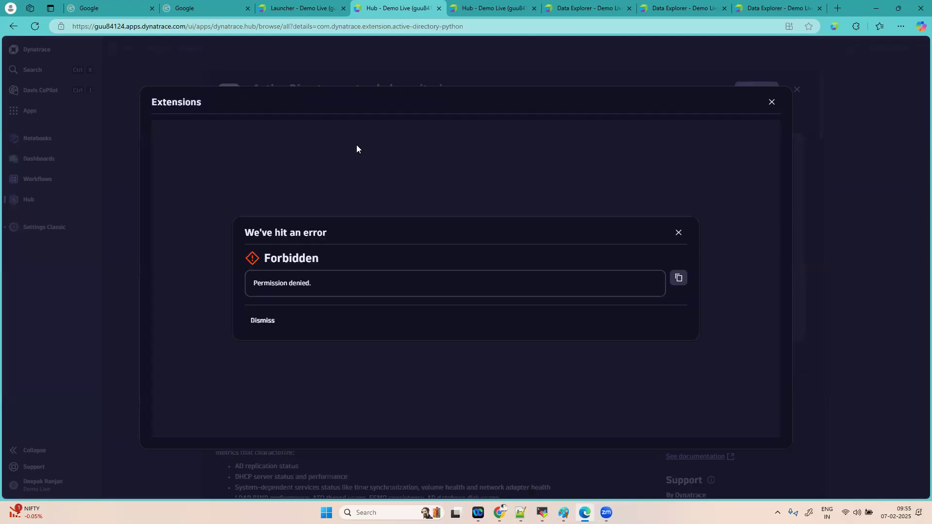
pyautogui.click(678, 233)
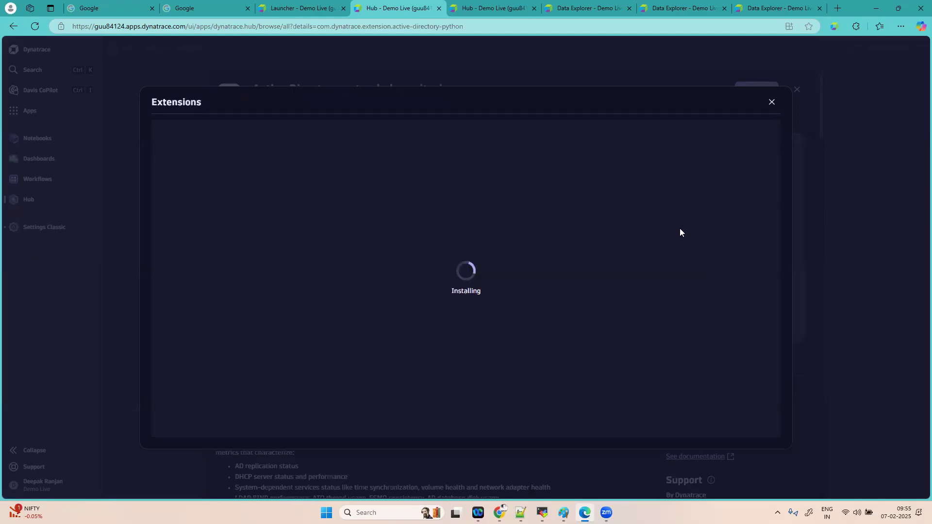
pyautogui.click(770, 101)
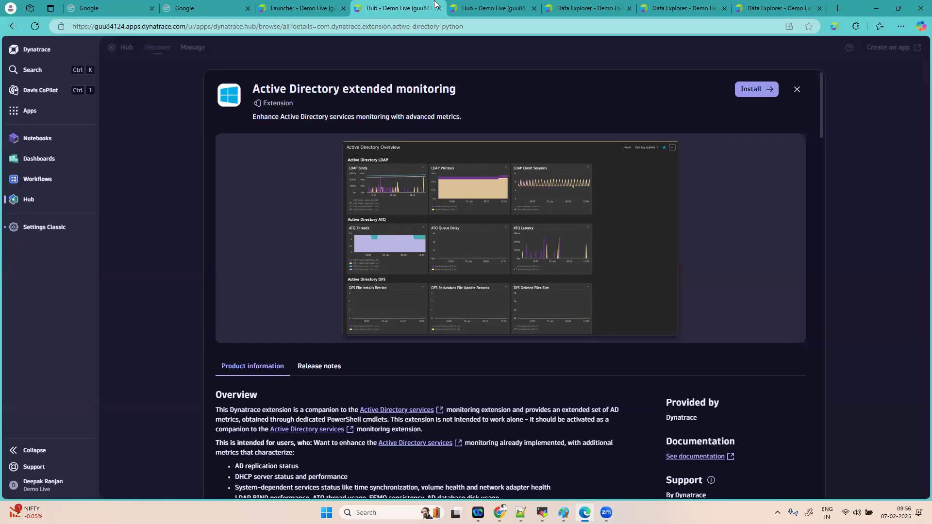
# Switch to the trial Dynatrace environment in Chrome and open its Monitored technologies settings.
pyautogui.click(292, 6)
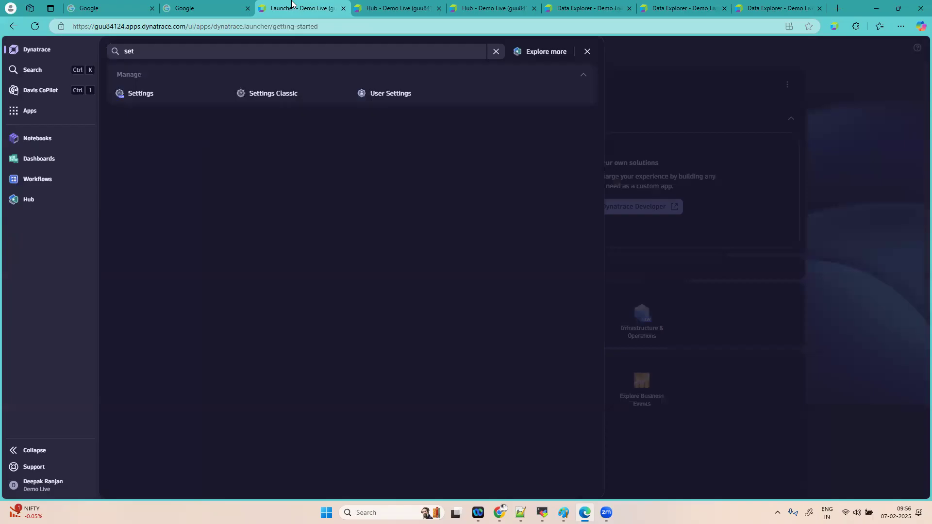
pyautogui.click(722, 91)
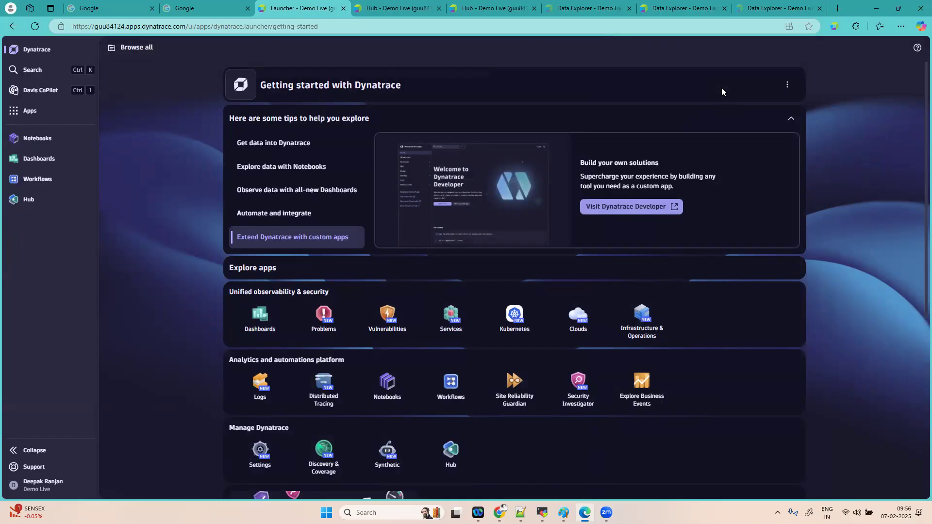
pyautogui.moveTo(500, 513)
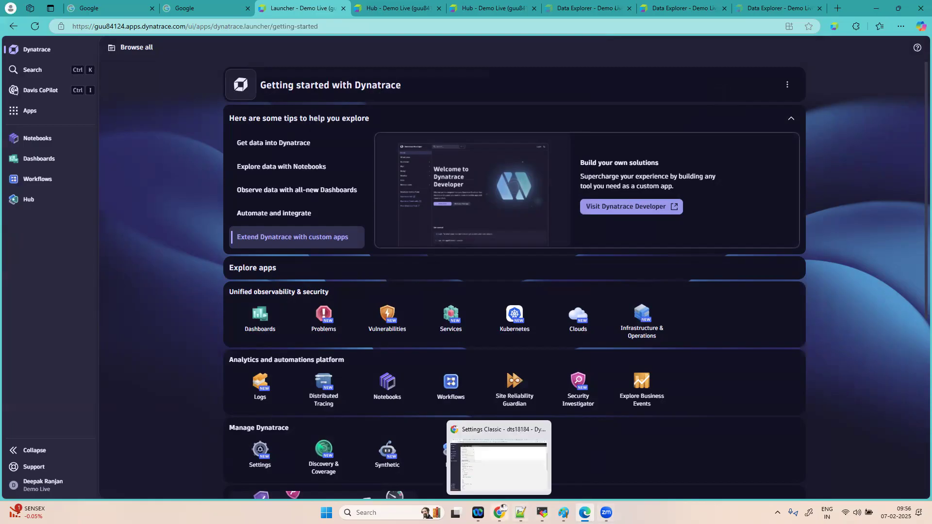
pyautogui.click(499, 464)
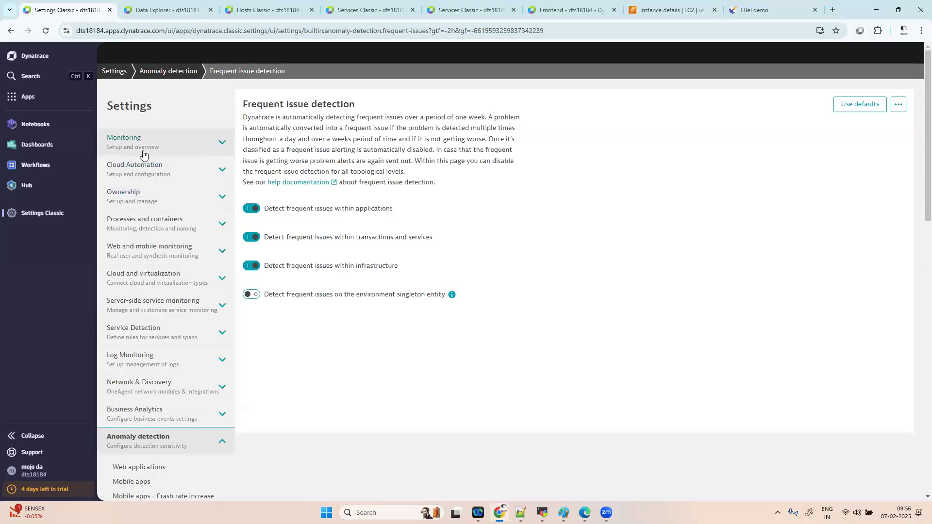
pyautogui.click(143, 148)
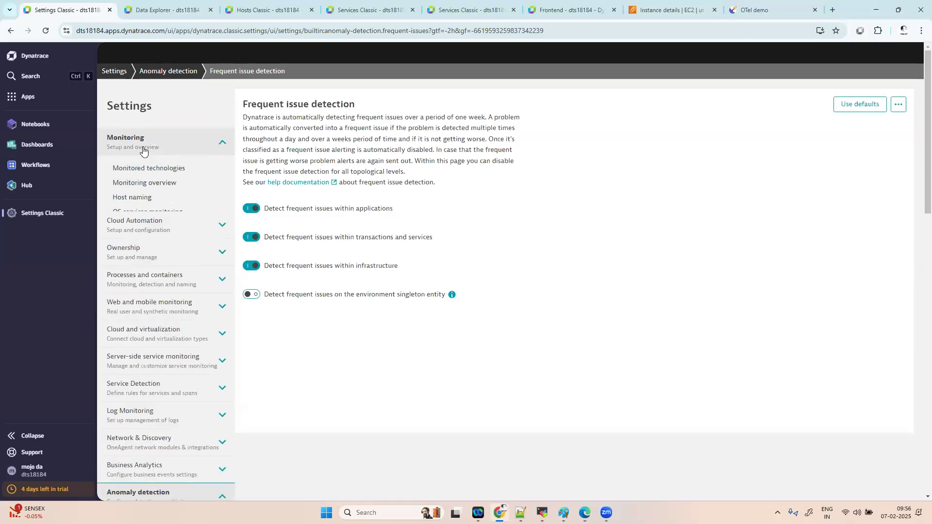
pyautogui.click(170, 169)
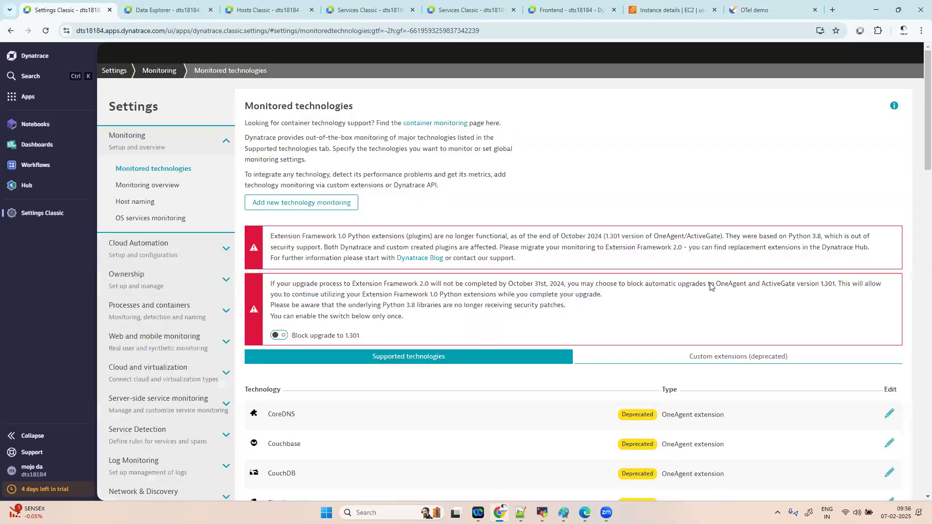
# Start adding a JMX/PMI extension as new technology monitoring and open the JMX / PMI Extensions help in a new tab.
pyautogui.click(290, 204)
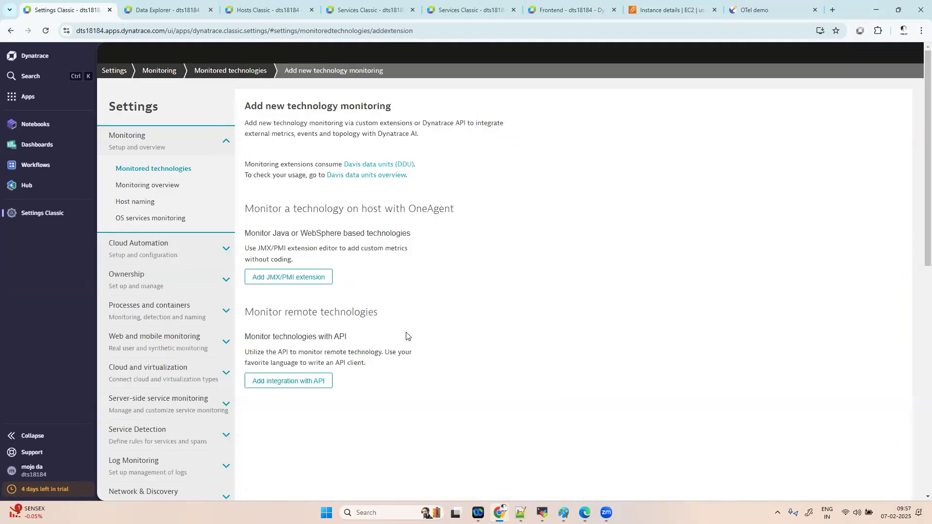
pyautogui.click(320, 278)
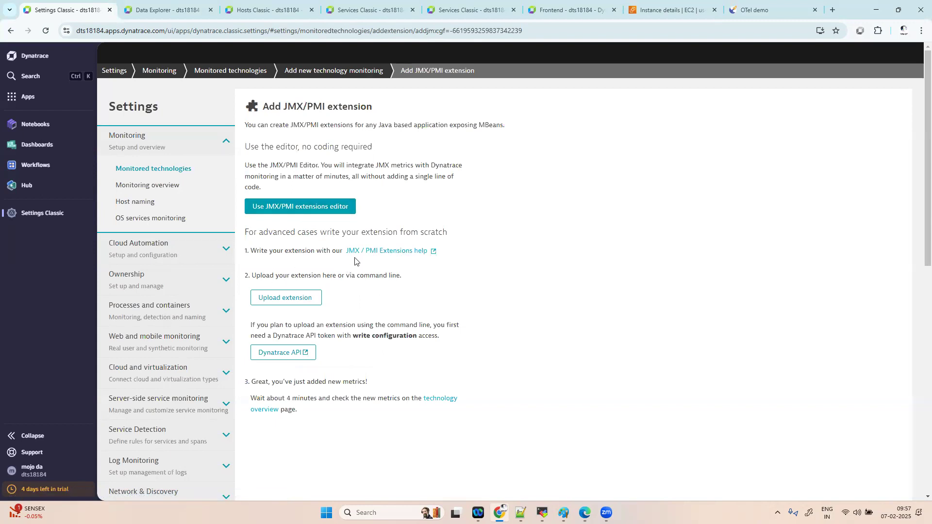
pyautogui.rightClick(379, 252)
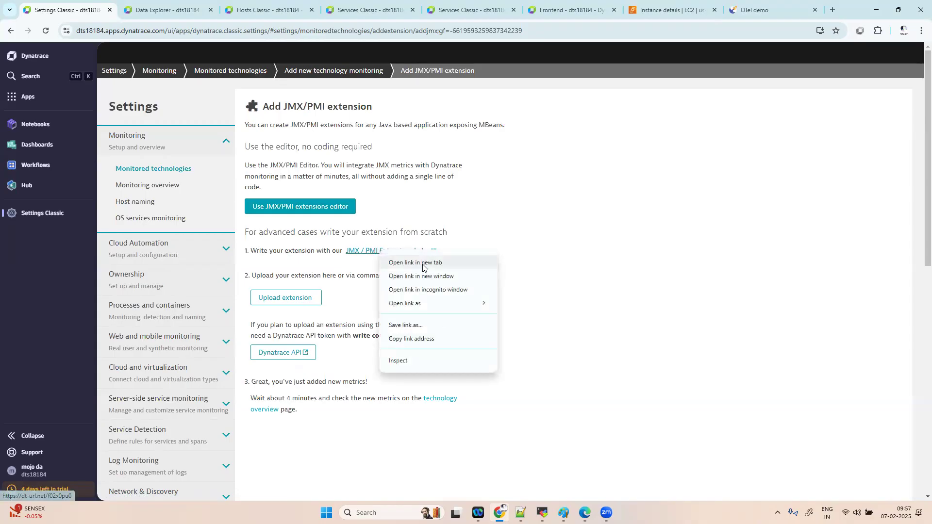
pyautogui.click(434, 268)
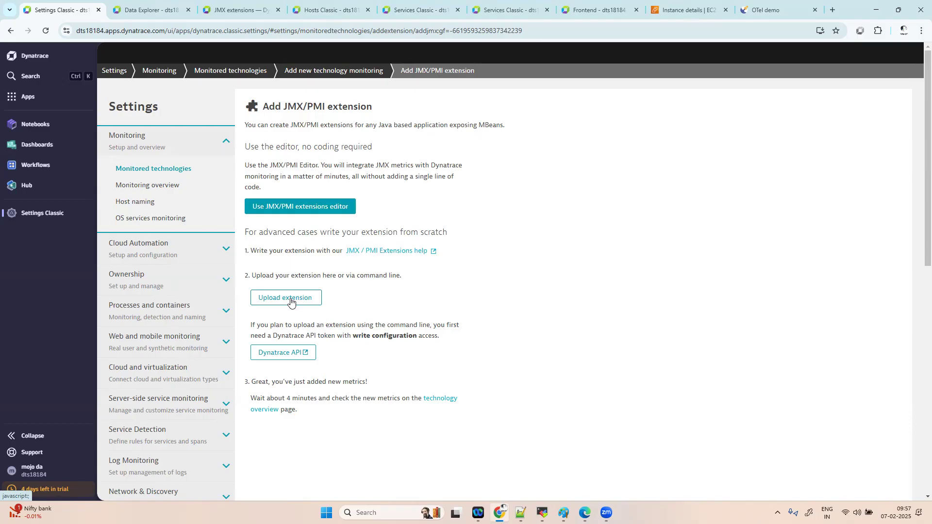
pyautogui.click(262, 11)
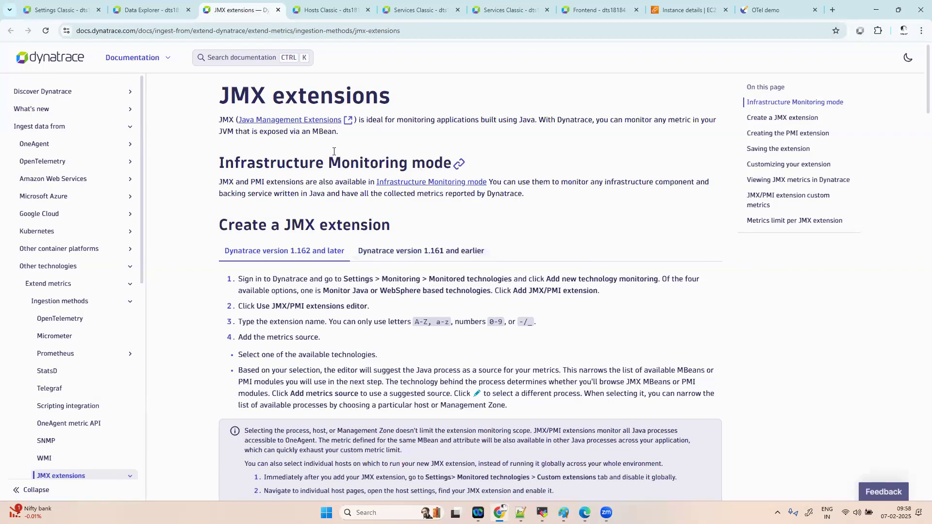
# Examine the JMX extensions documentation, from creating an extension to the custom metrics sample and the metrics limit.
pyautogui.scroll(-2, 540, 341)
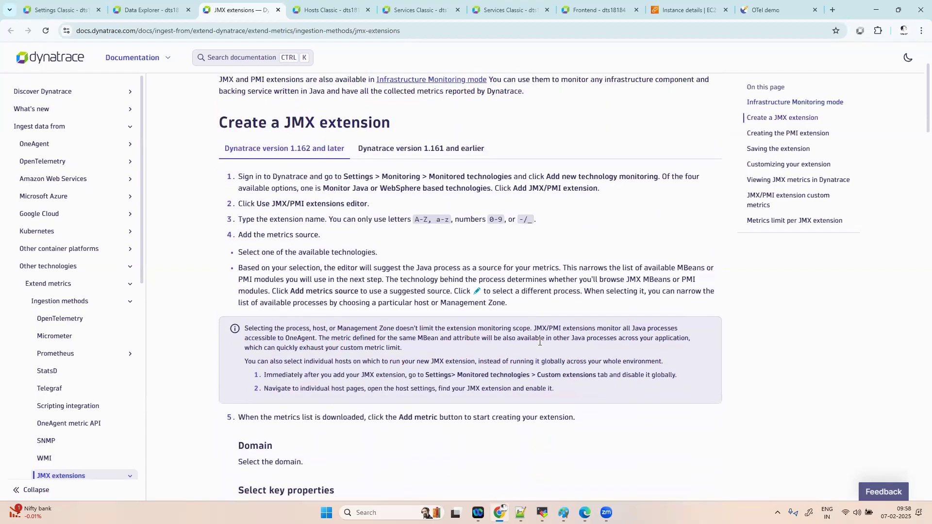
pyautogui.scroll(-15, 540, 341)
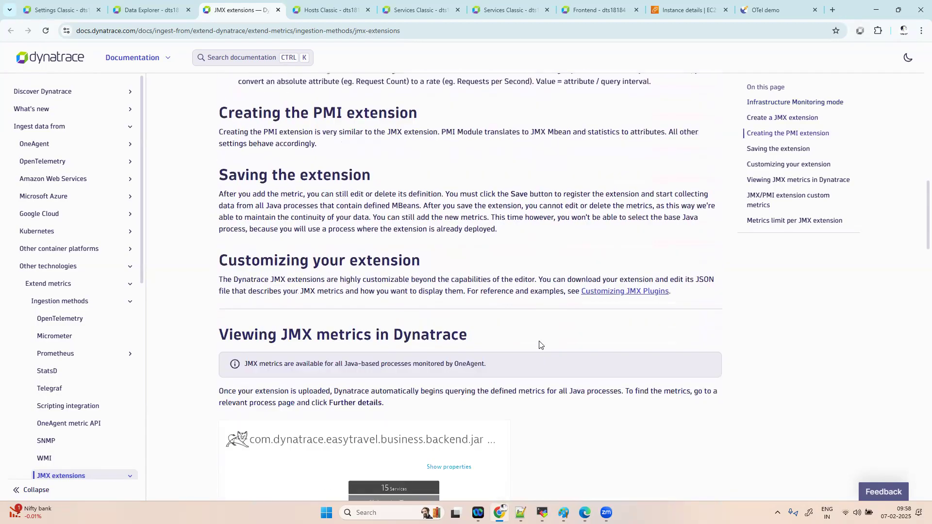
pyautogui.scroll(-7, 540, 344)
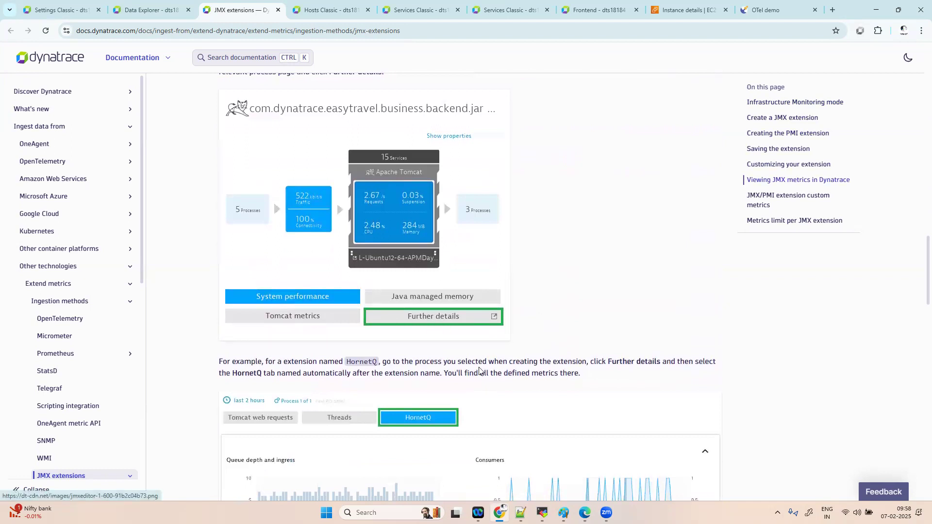
pyautogui.scroll(-5, 479, 371)
pyautogui.scroll(-3, 437, 301)
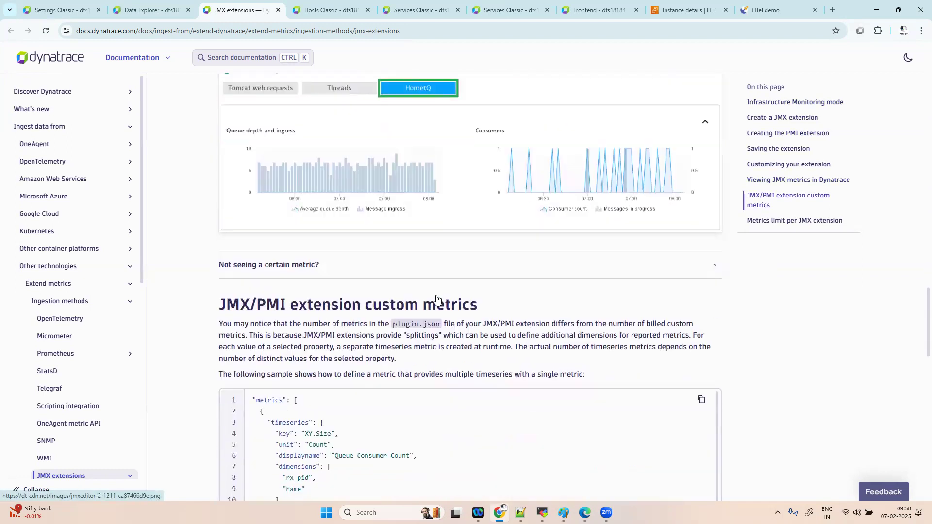
pyautogui.scroll(-11, 542, 303)
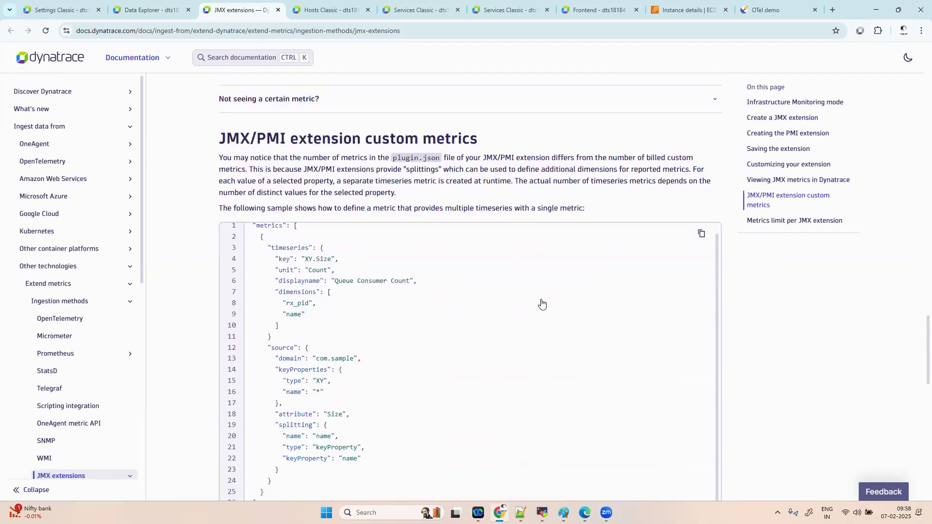
pyautogui.scroll(-5, 542, 304)
pyautogui.scroll(15, 542, 304)
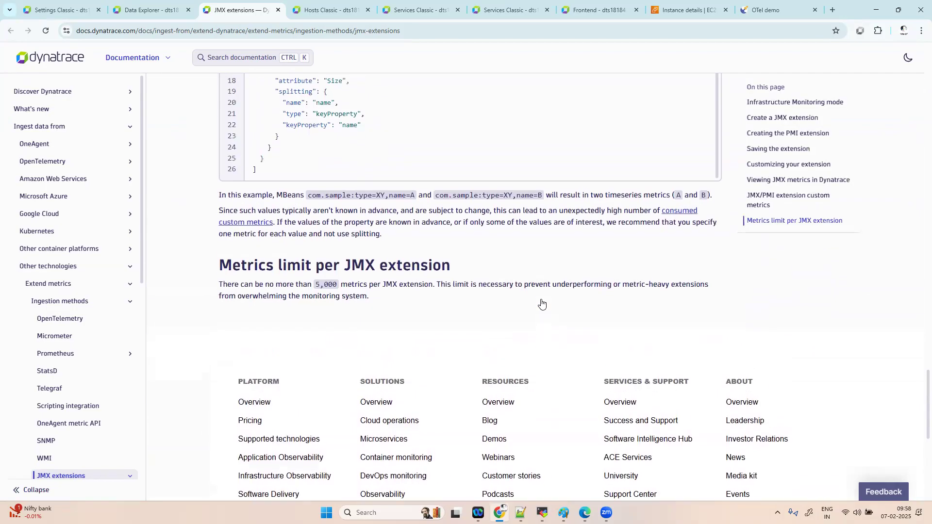
pyautogui.scroll(8, 521, 328)
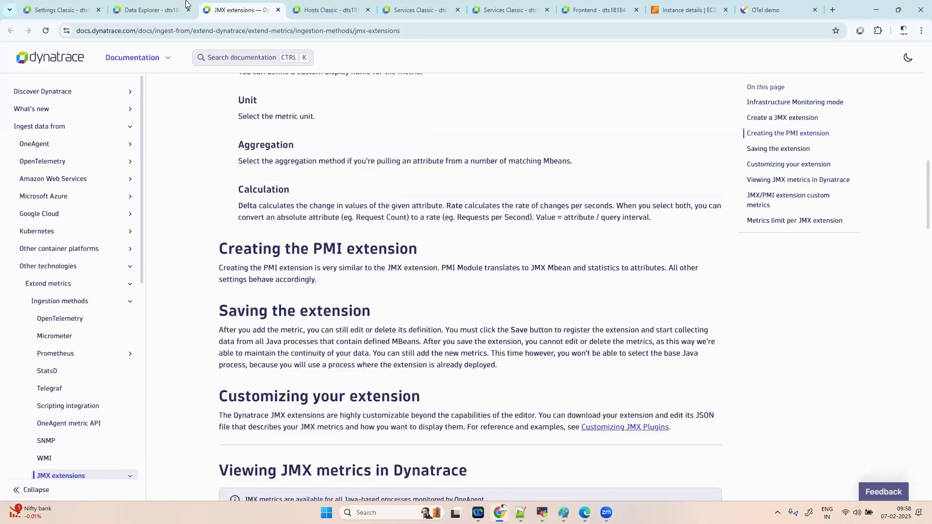
# Go back to the Add JMX/PMI extension page and open the Hub from there.
pyautogui.click(151, 10)
pyautogui.click(65, 8)
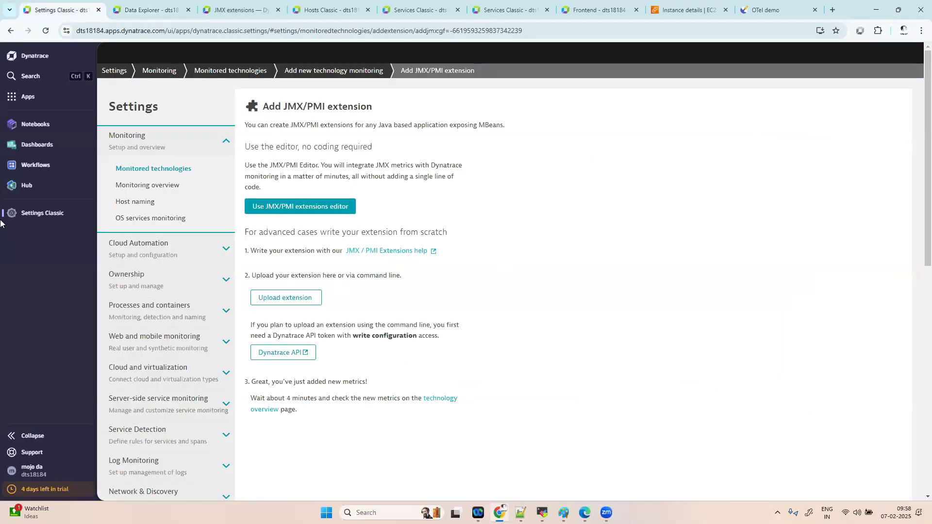
pyautogui.click(26, 197)
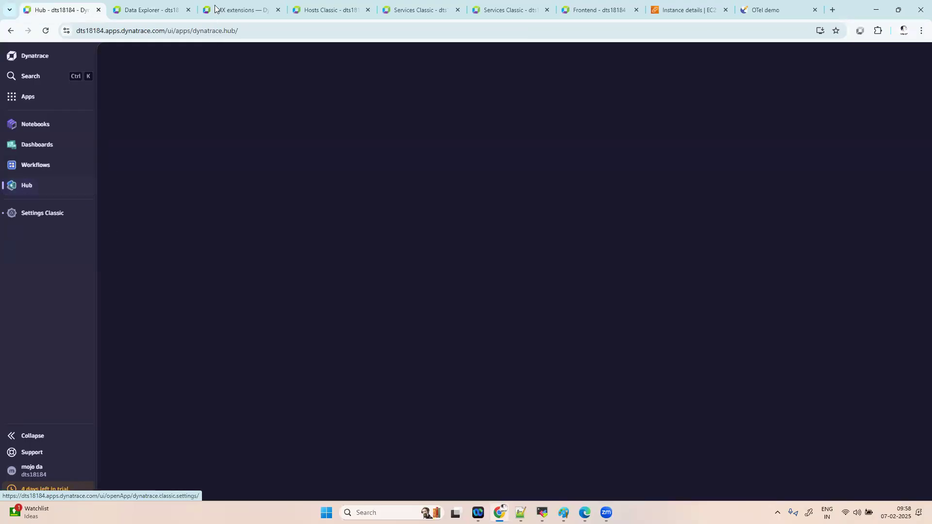
# Look over the HTTP 4xx errors chart in Data Explorer and the JMX extension creation instructions in the documentation.
pyautogui.click(231, 4)
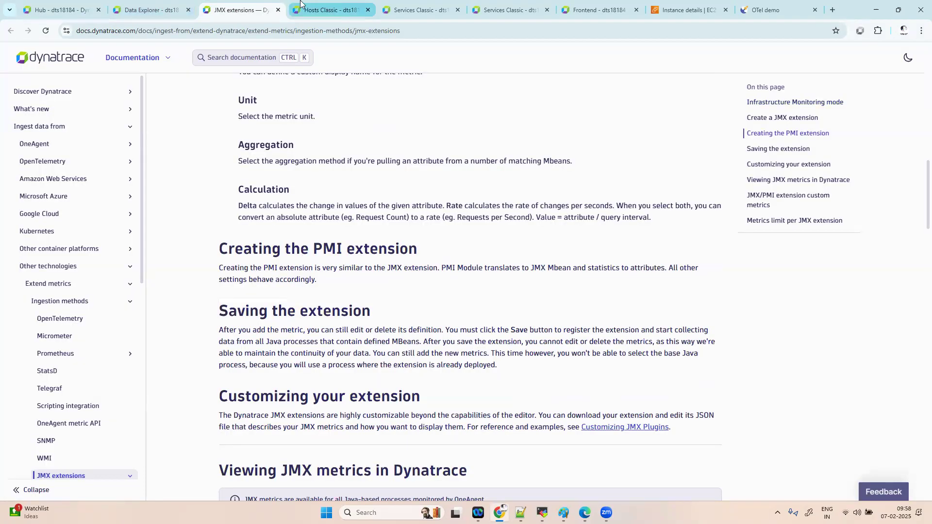
pyautogui.click(148, 9)
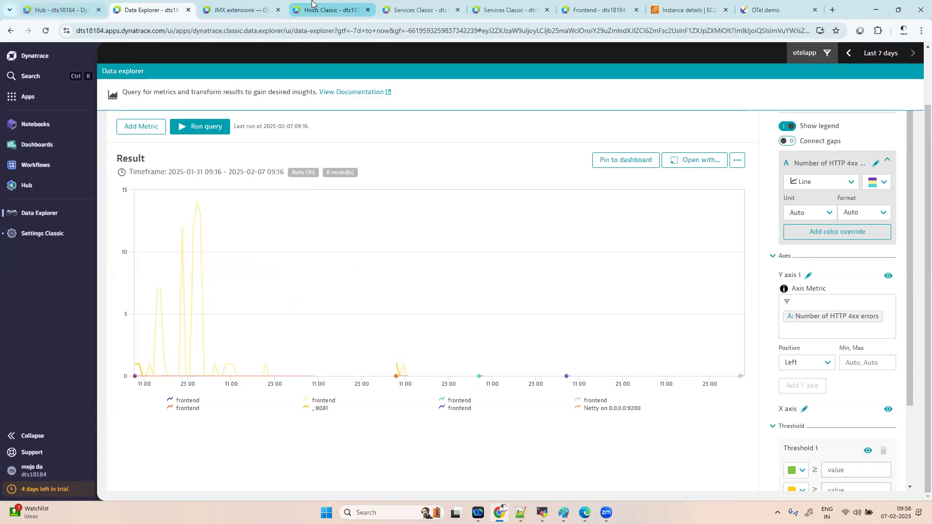
pyautogui.click(253, 5)
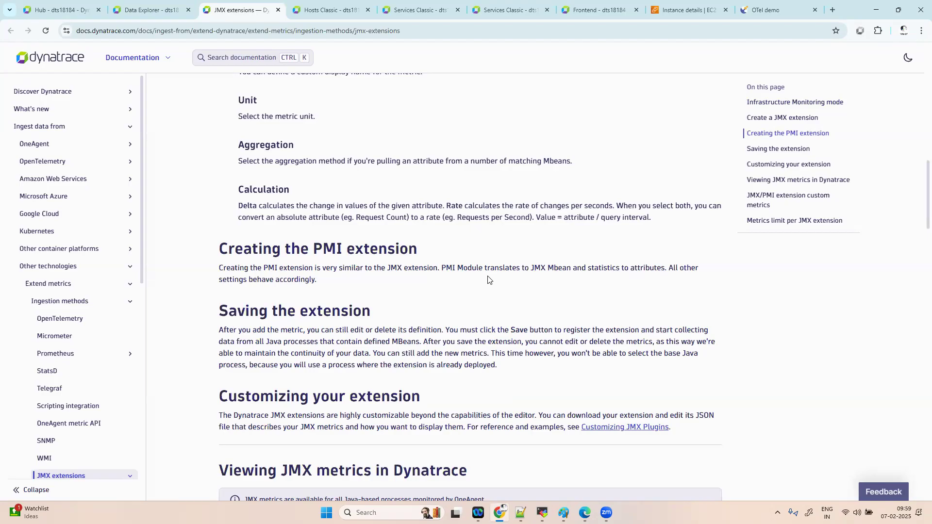
pyautogui.scroll(12, 488, 280)
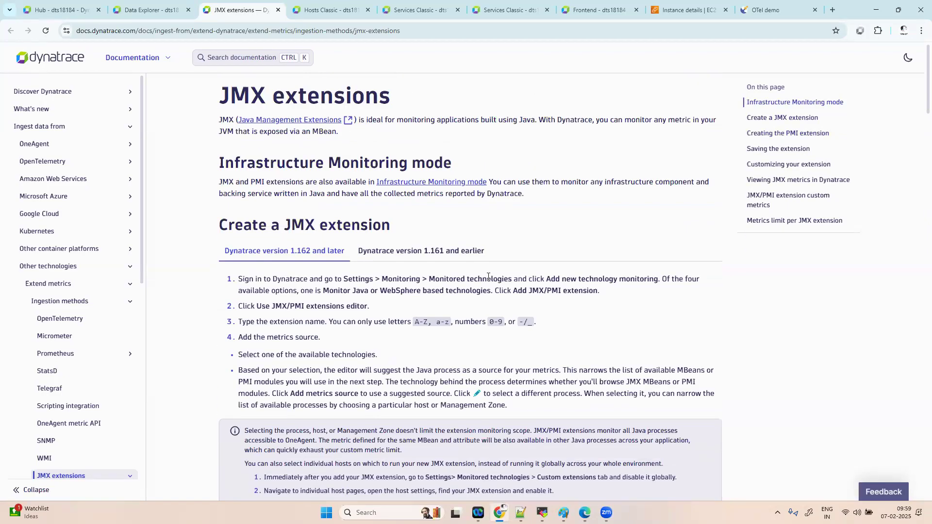
# Return to the trial environment's Hub home page and view the Hub's dock options without changing them.
pyautogui.click(48, 10)
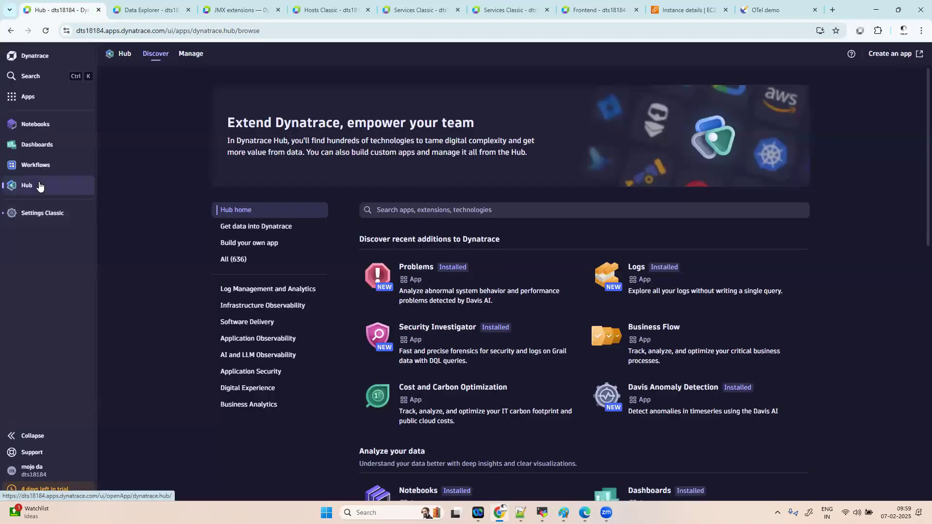
pyautogui.rightClick(39, 185)
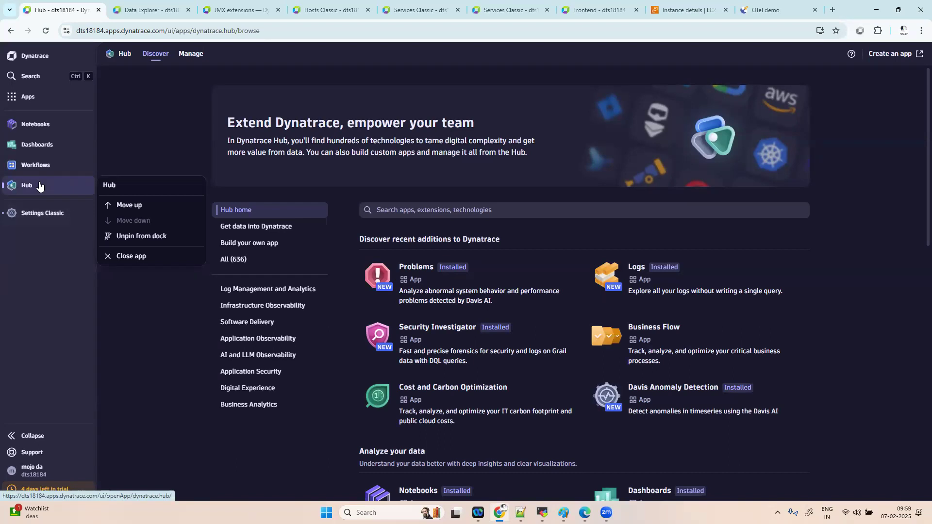
pyautogui.click(166, 71)
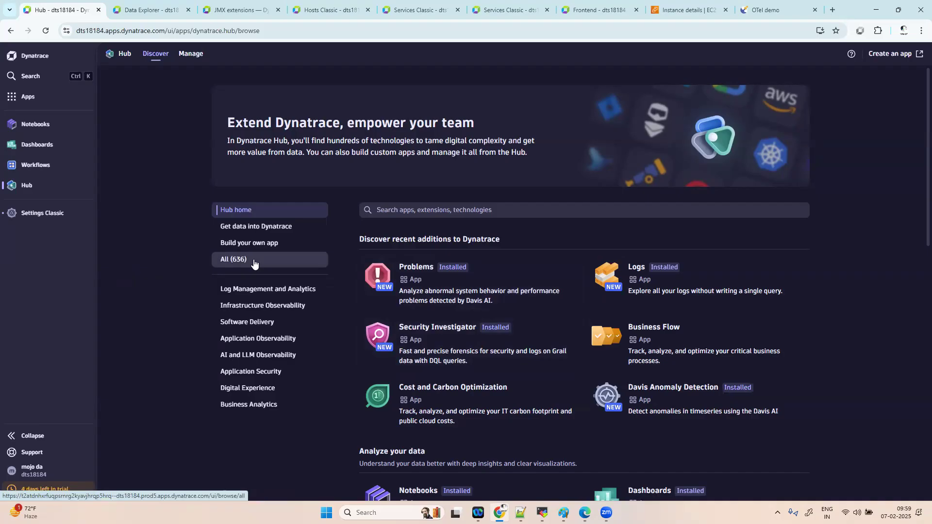
# Switch to the Dynatrace demo environment in Microsoft Edge and open the Hub there.
pyautogui.moveTo(585, 512)
pyautogui.click(584, 465)
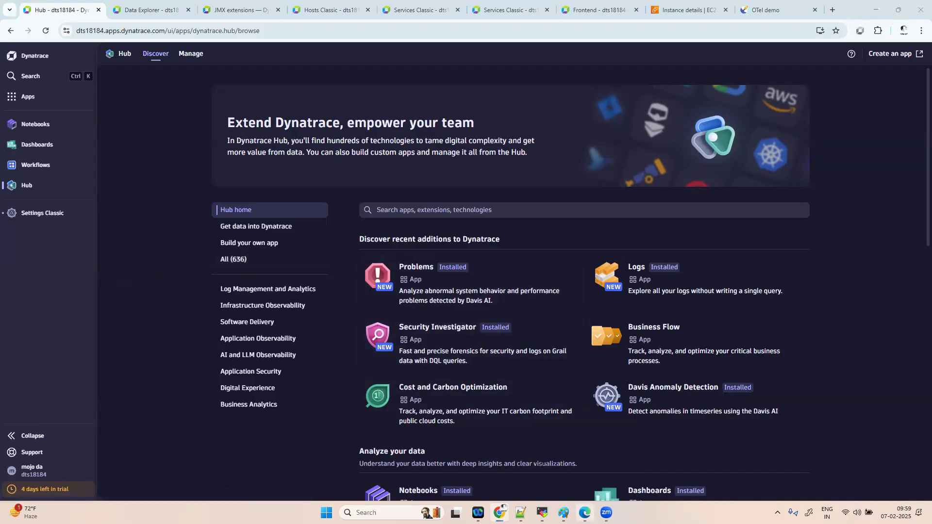
pyautogui.rightClick(48, 201)
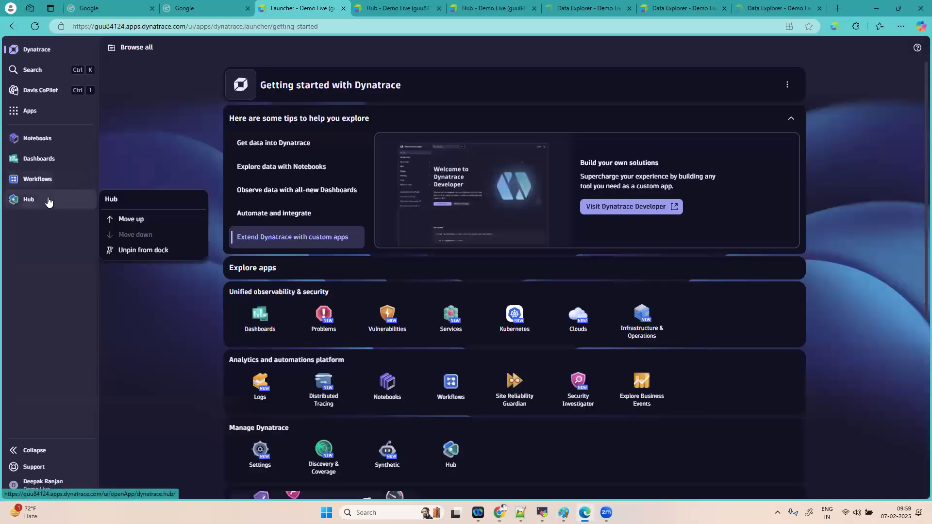
pyautogui.click(49, 201)
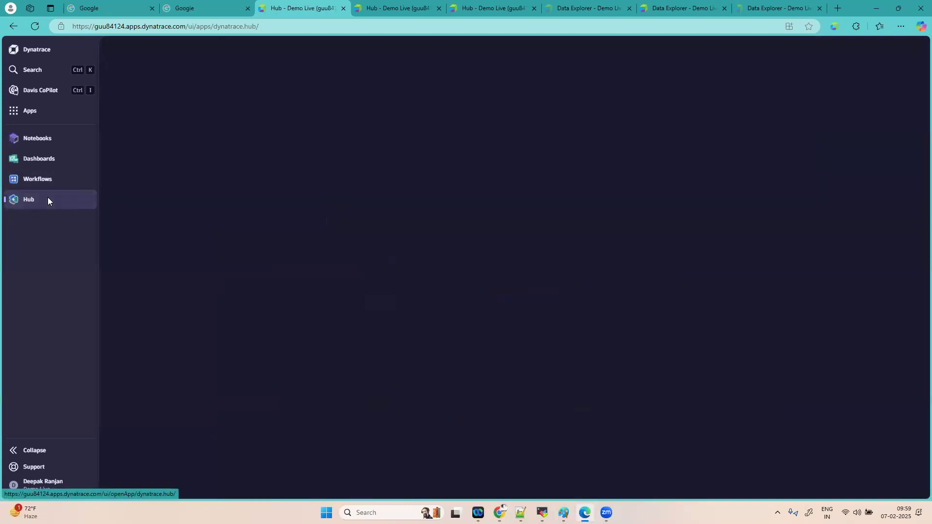